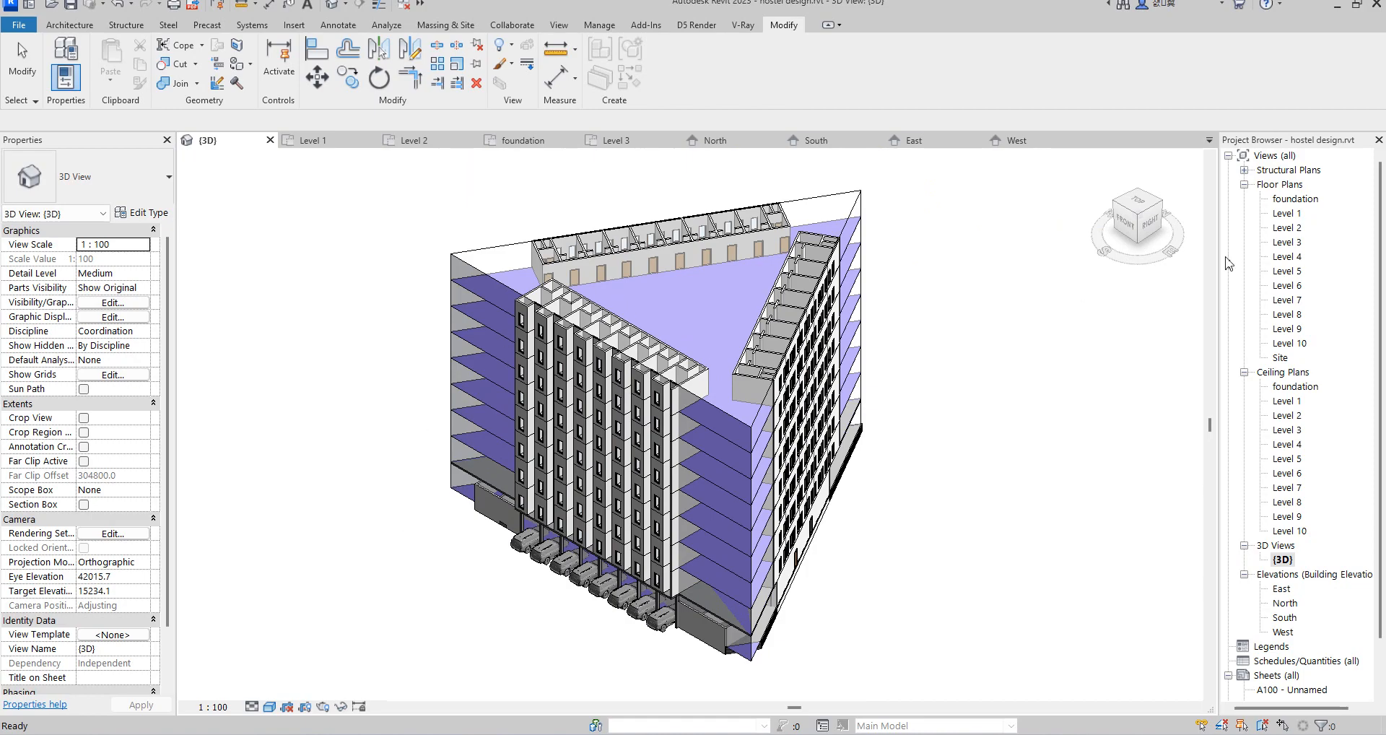
Review the Level 1, foundation and Level 3 floor plans, and return to the default 3D view of the building.
{"action": "double_click", "coordinate": [1300, 212]}
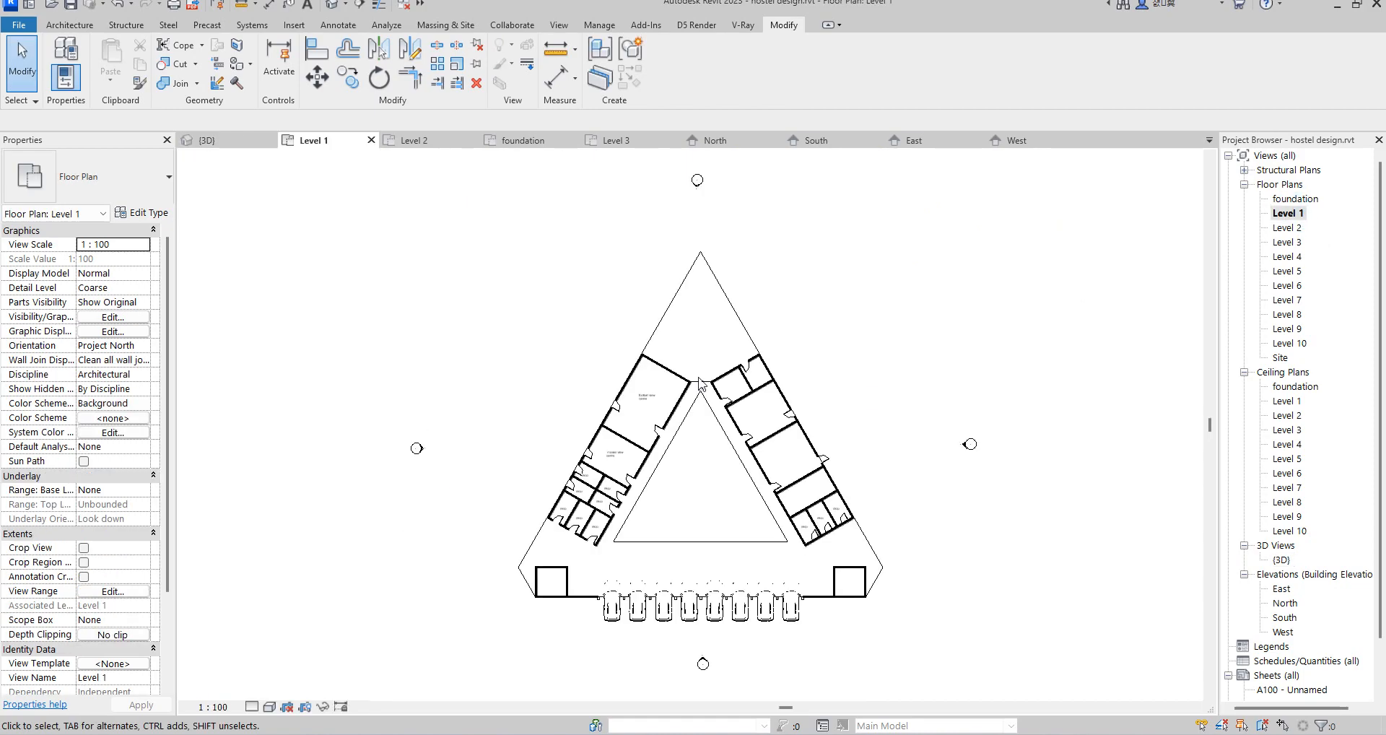
{"action": "scroll", "coordinate": [837, 635], "scroll_direction": "up", "scroll_amount": 2}
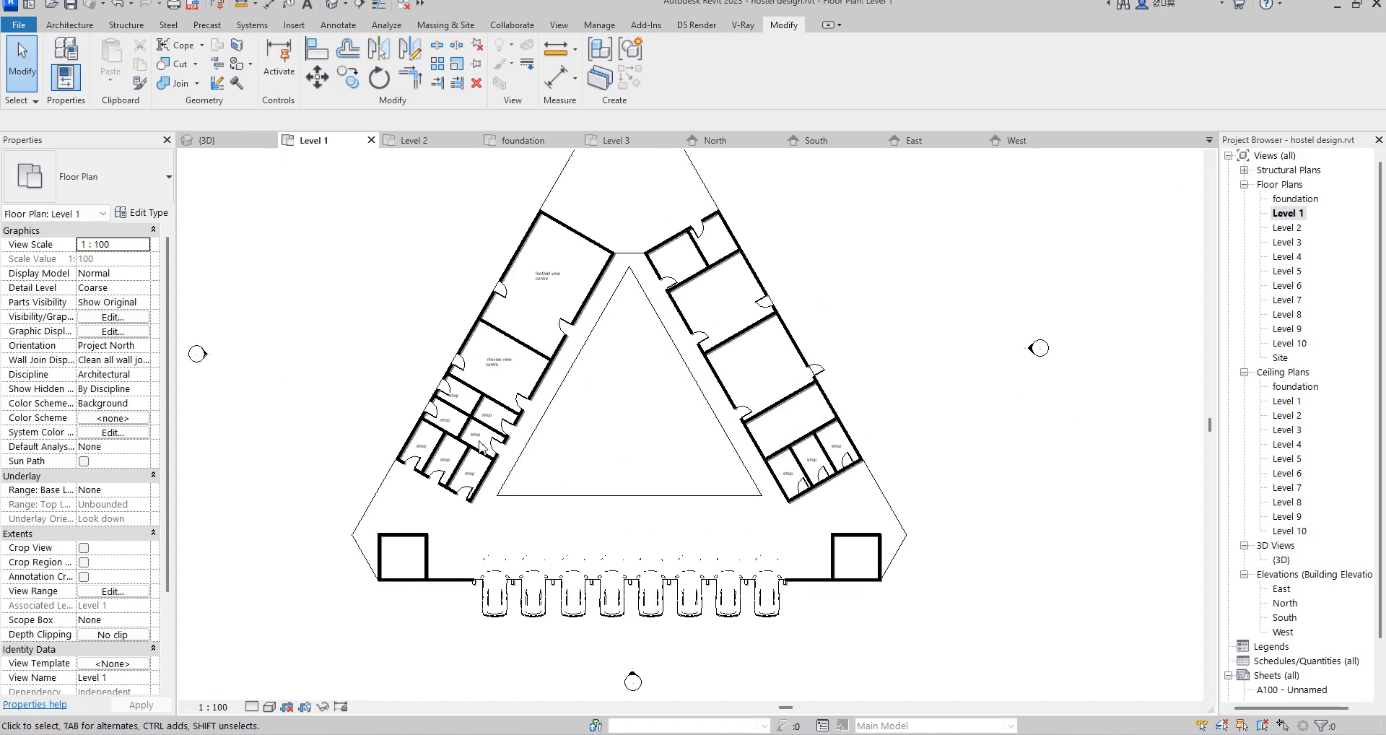
{"action": "scroll", "coordinate": [534, 570], "scroll_direction": "up", "scroll_amount": 3}
{"action": "scroll", "coordinate": [392, 330], "scroll_direction": "down", "scroll_amount": 4}
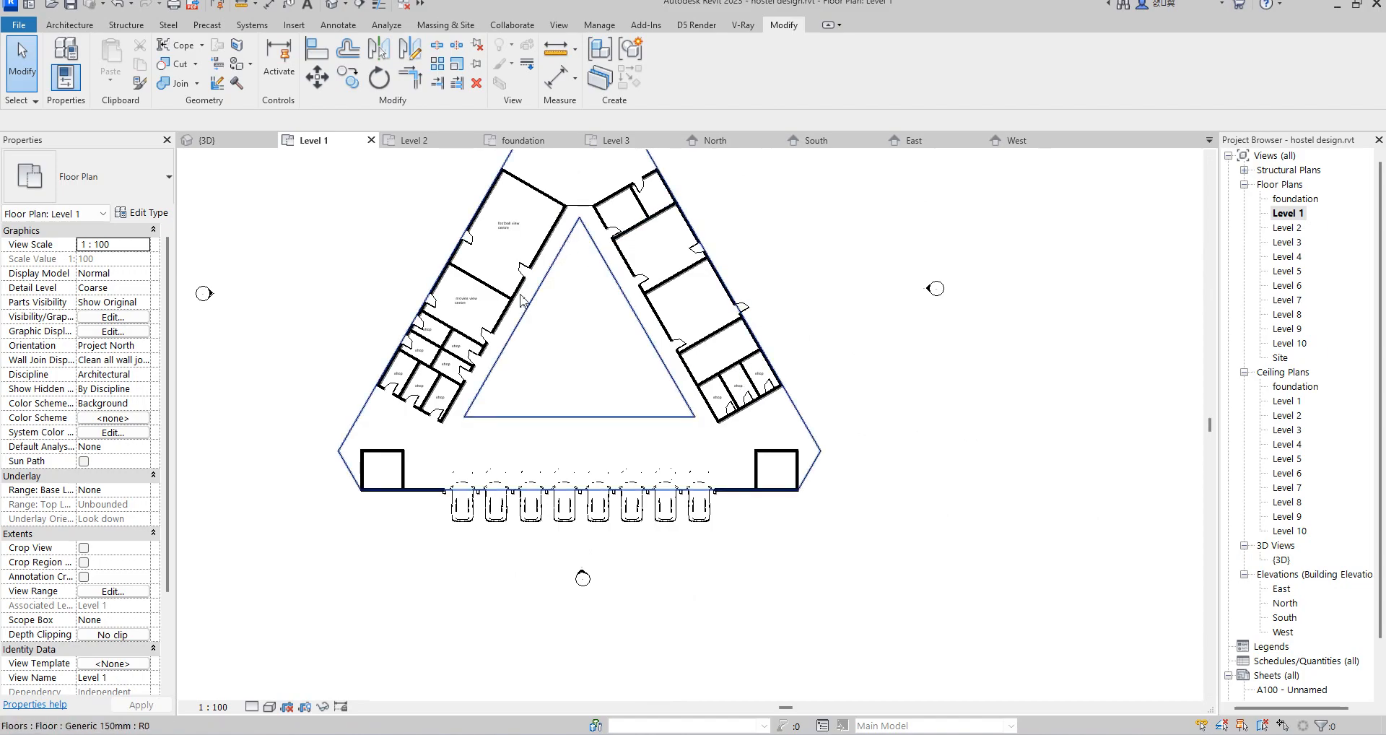
{"action": "scroll", "coordinate": [556, 263], "scroll_direction": "up", "scroll_amount": 3}
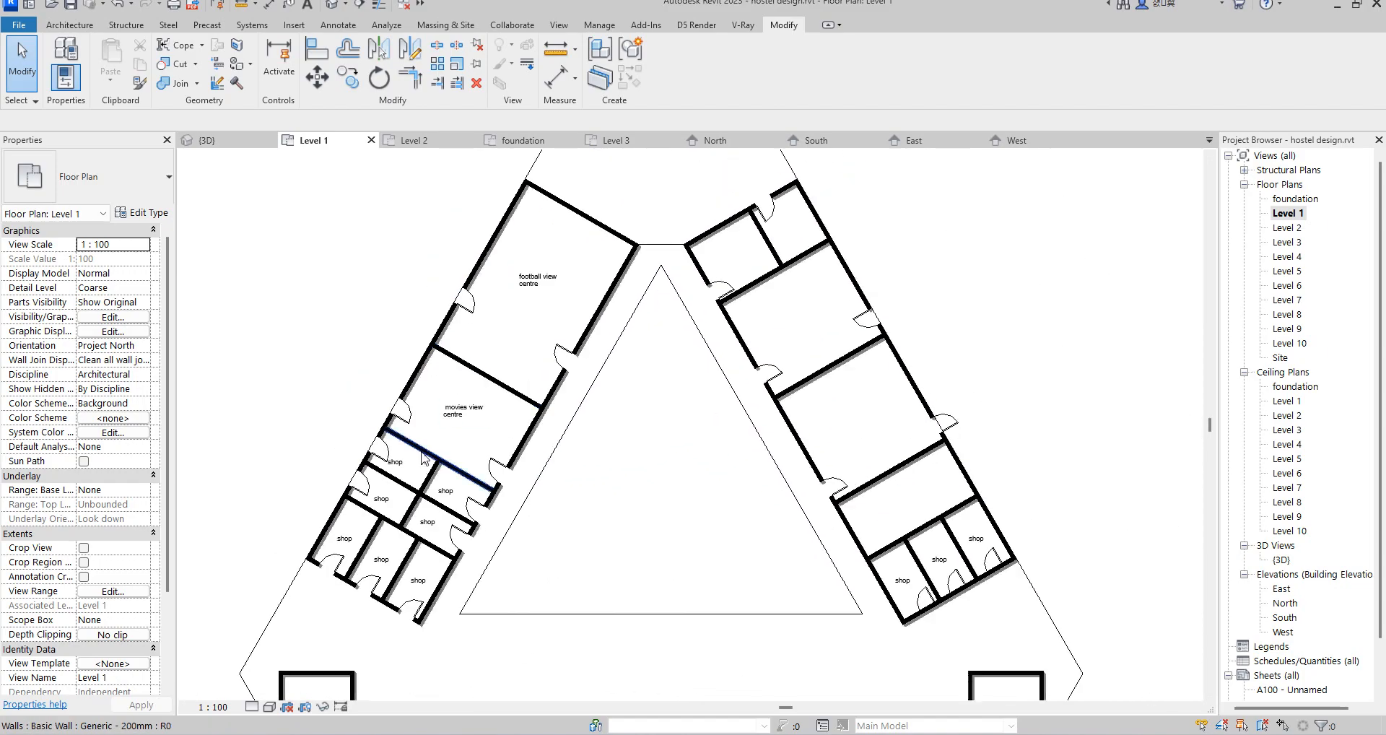
{"action": "double_click", "coordinate": [1296, 199]}
{"action": "scroll", "coordinate": [661, 549], "scroll_direction": "up", "scroll_amount": 1}
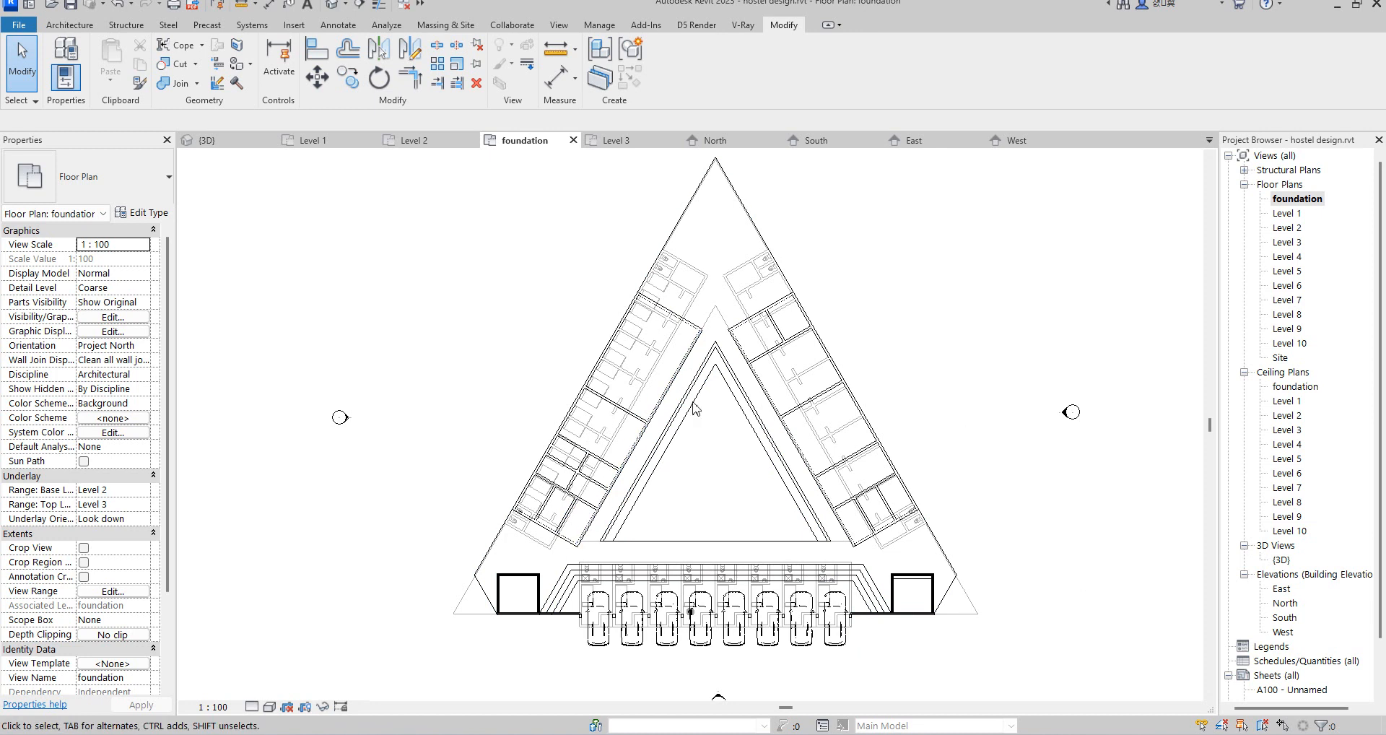
{"action": "double_click", "coordinate": [1288, 242]}
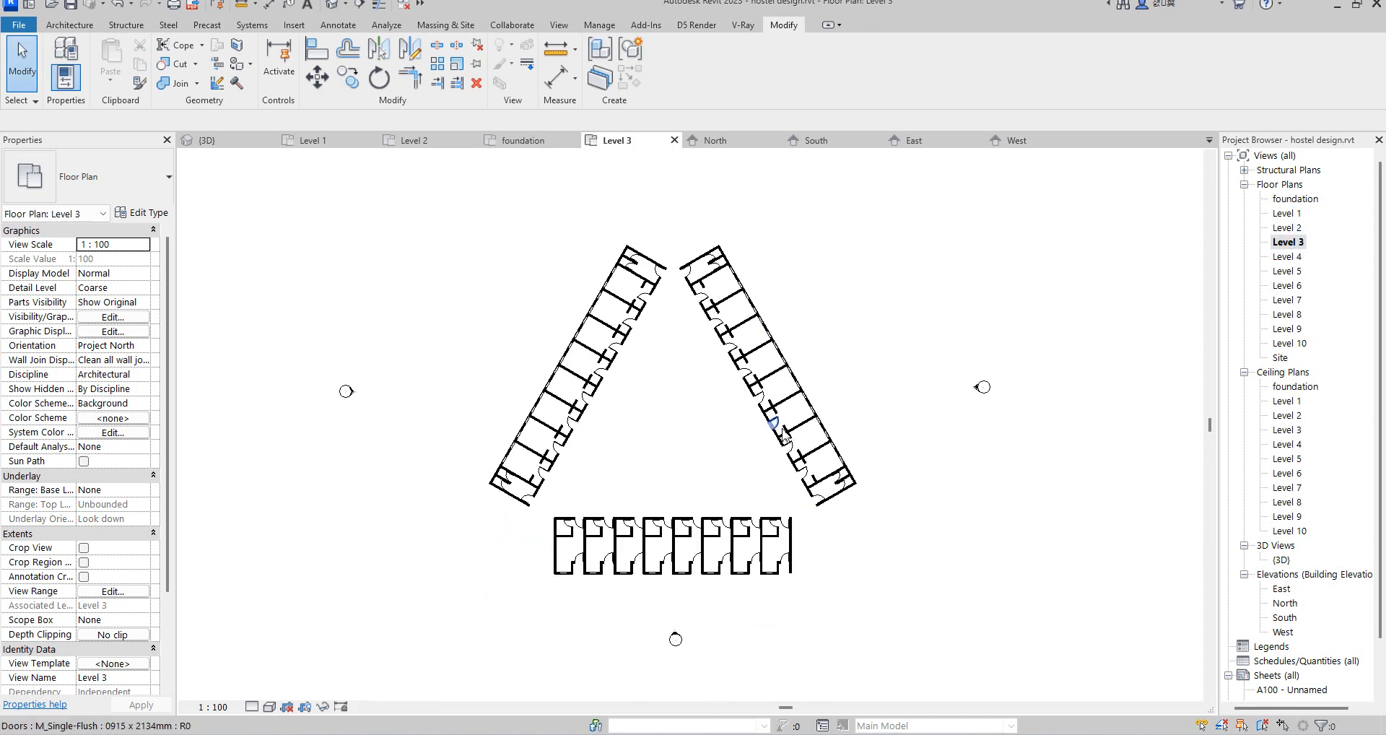
{"action": "scroll", "coordinate": [783, 431], "scroll_direction": "up", "scroll_amount": 2}
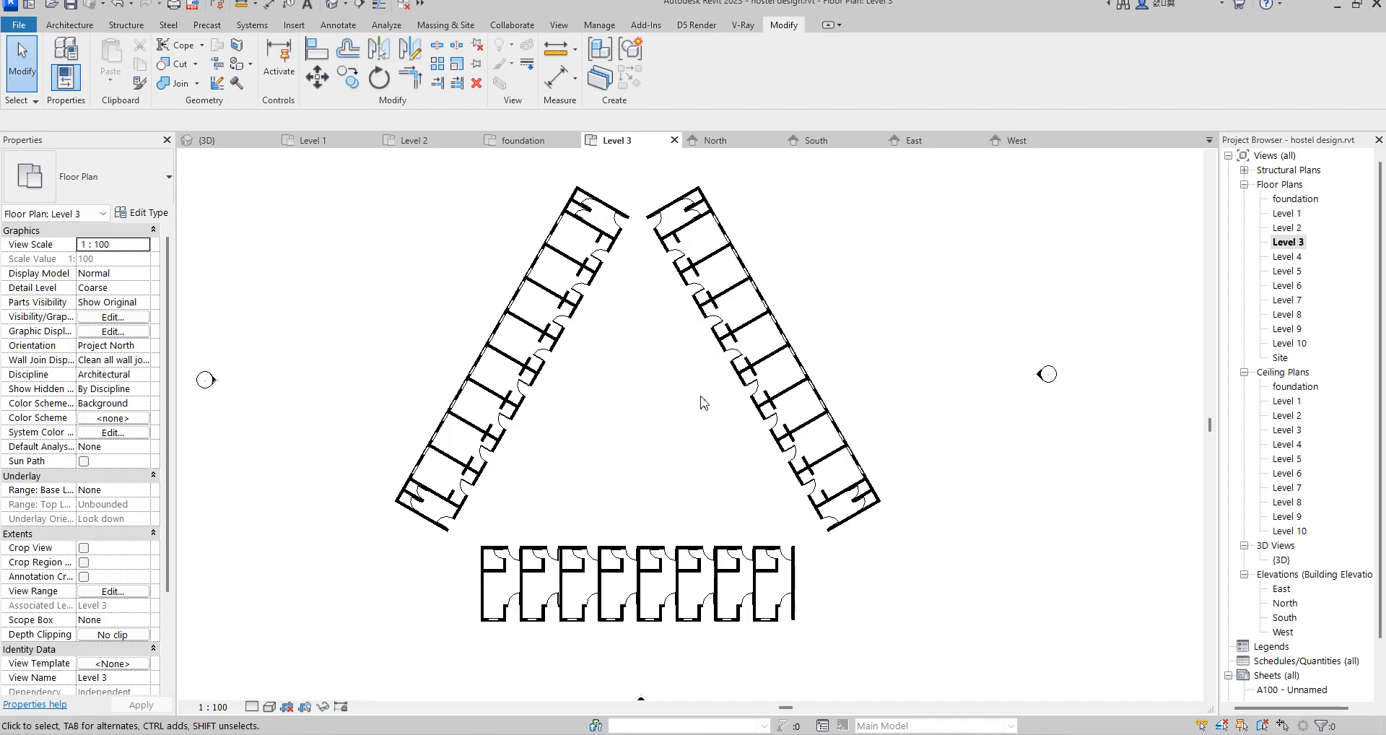
{"action": "scroll", "coordinate": [685, 430], "scroll_direction": "down", "scroll_amount": 2}
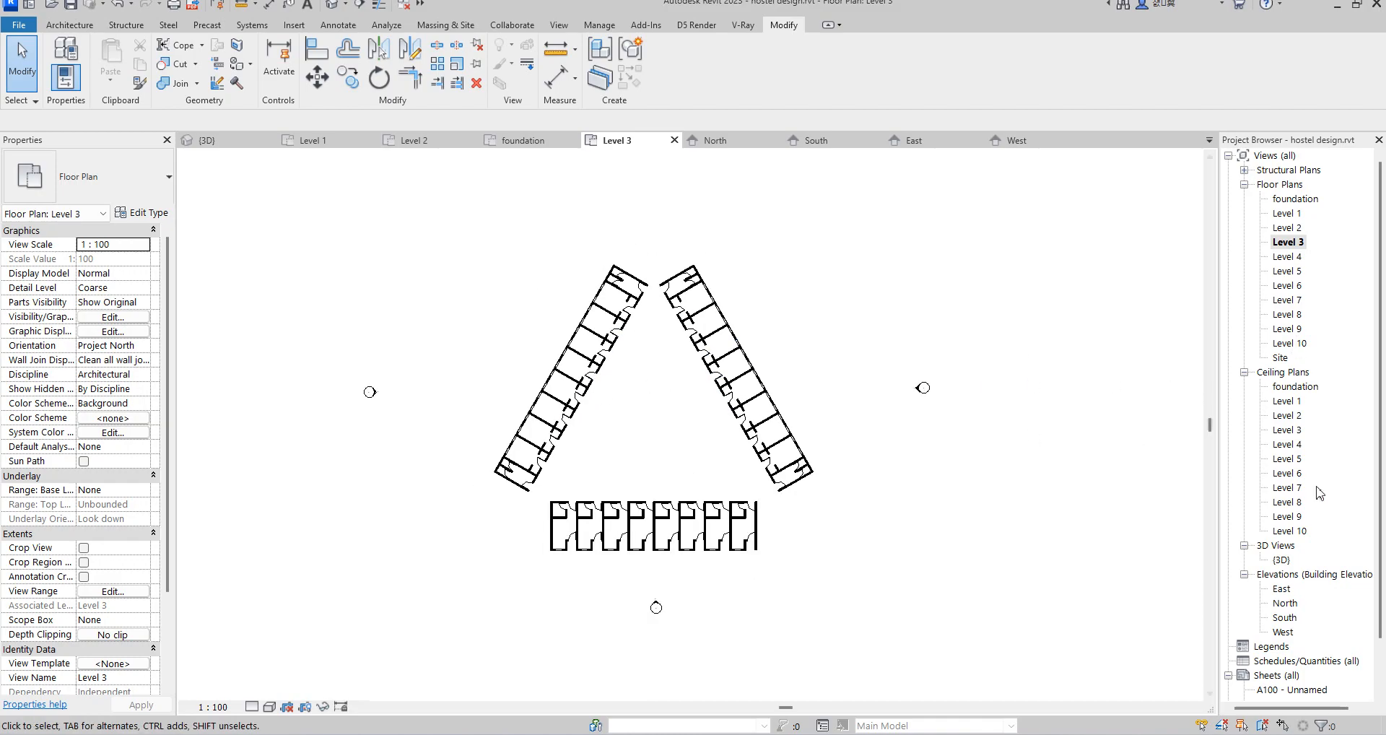
{"action": "double_click", "coordinate": [1281, 561]}
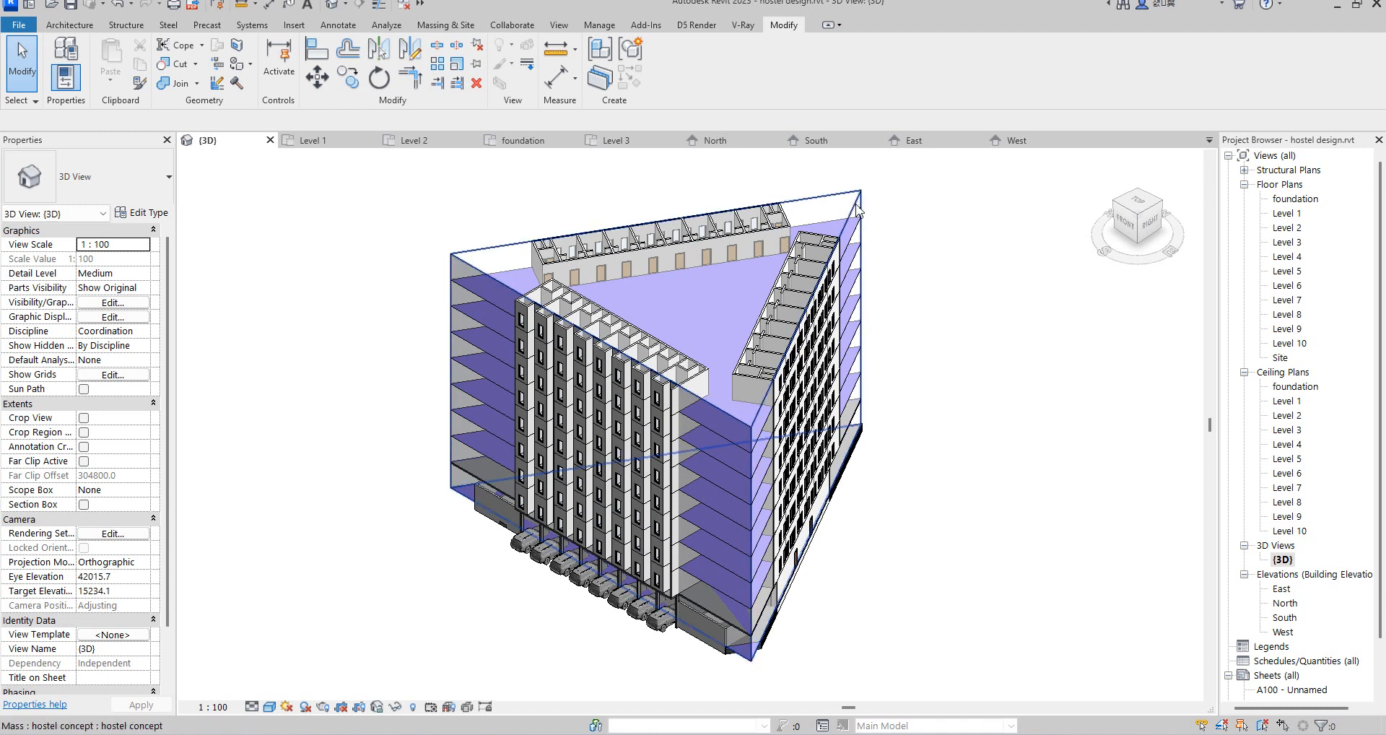
Reveal the hidden elements in the South elevation and inspect the extent of the concept mass.
{"action": "double_click", "coordinate": [1285, 619]}
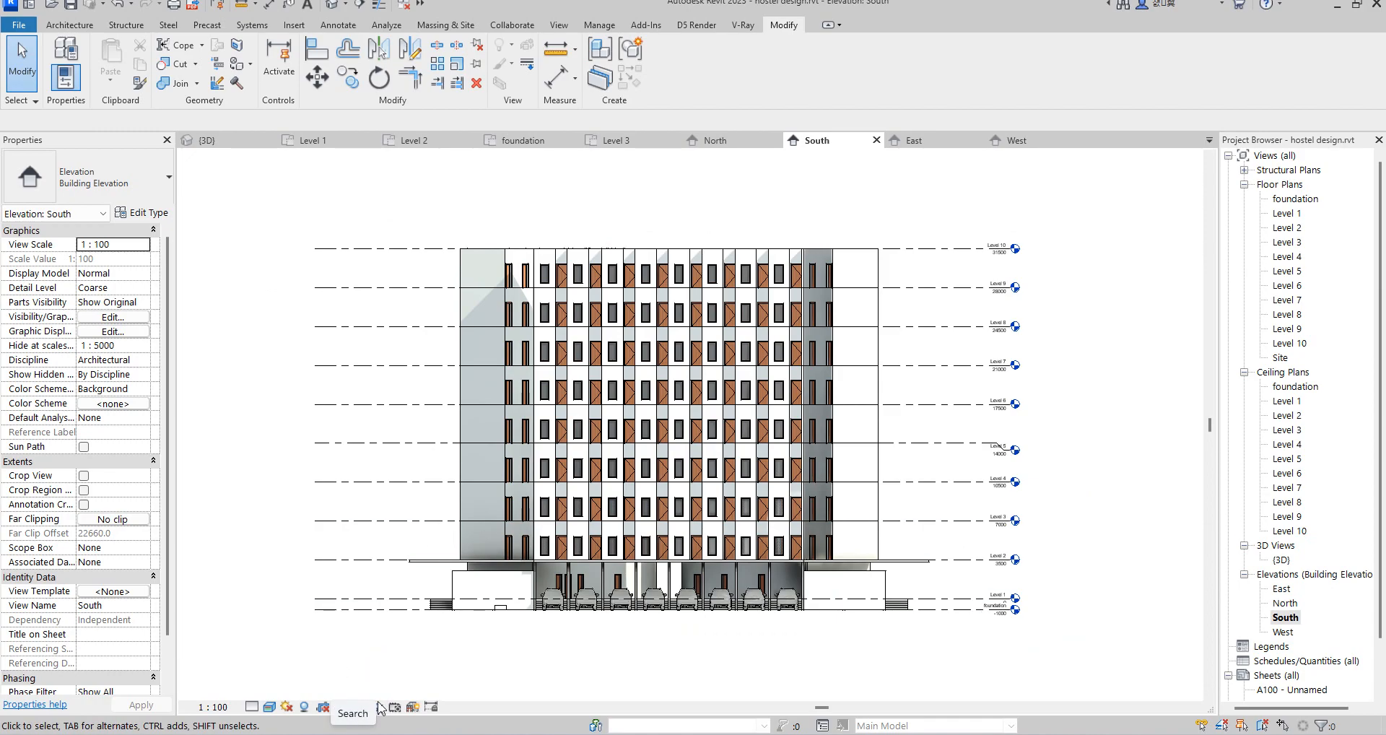
{"action": "scroll", "coordinate": [442, 664], "scroll_direction": "up", "scroll_amount": 3}
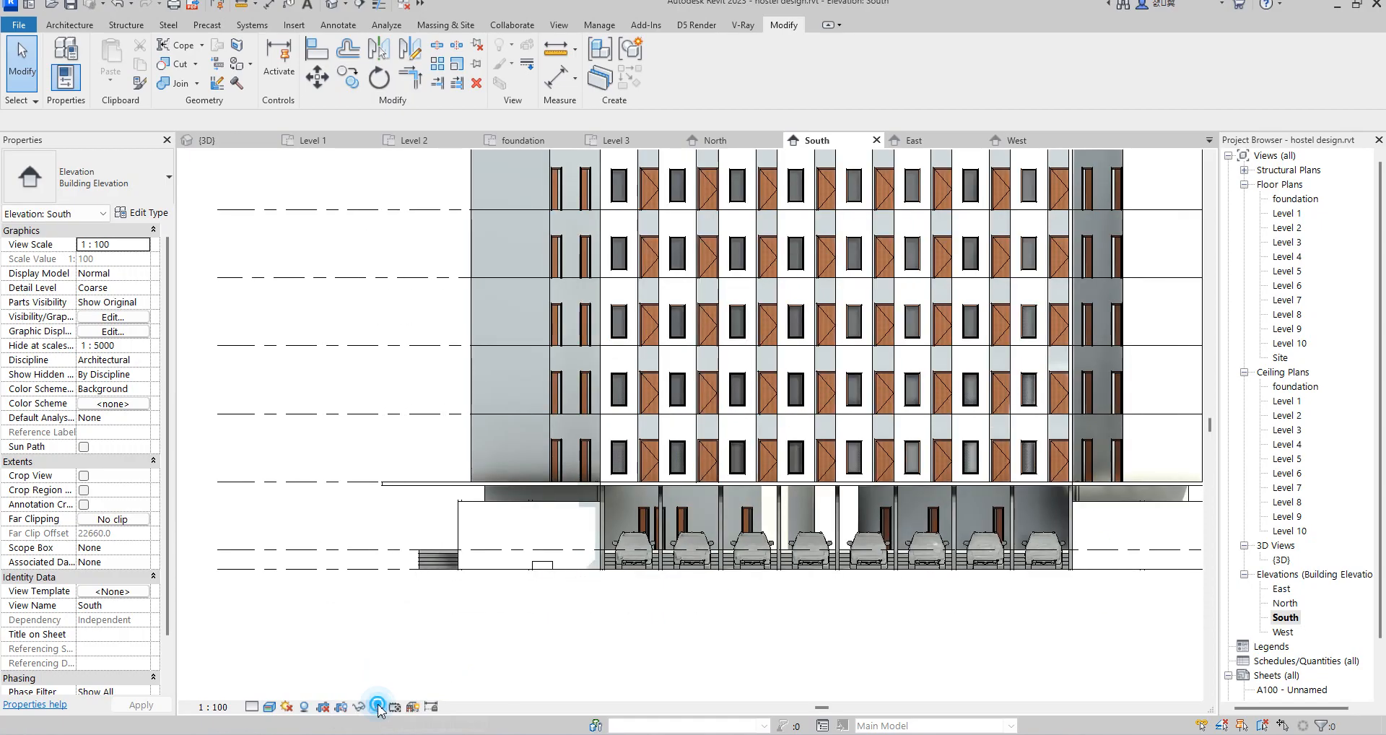
{"action": "left_click", "coordinate": [376, 707]}
{"action": "left_click", "coordinate": [384, 442]}
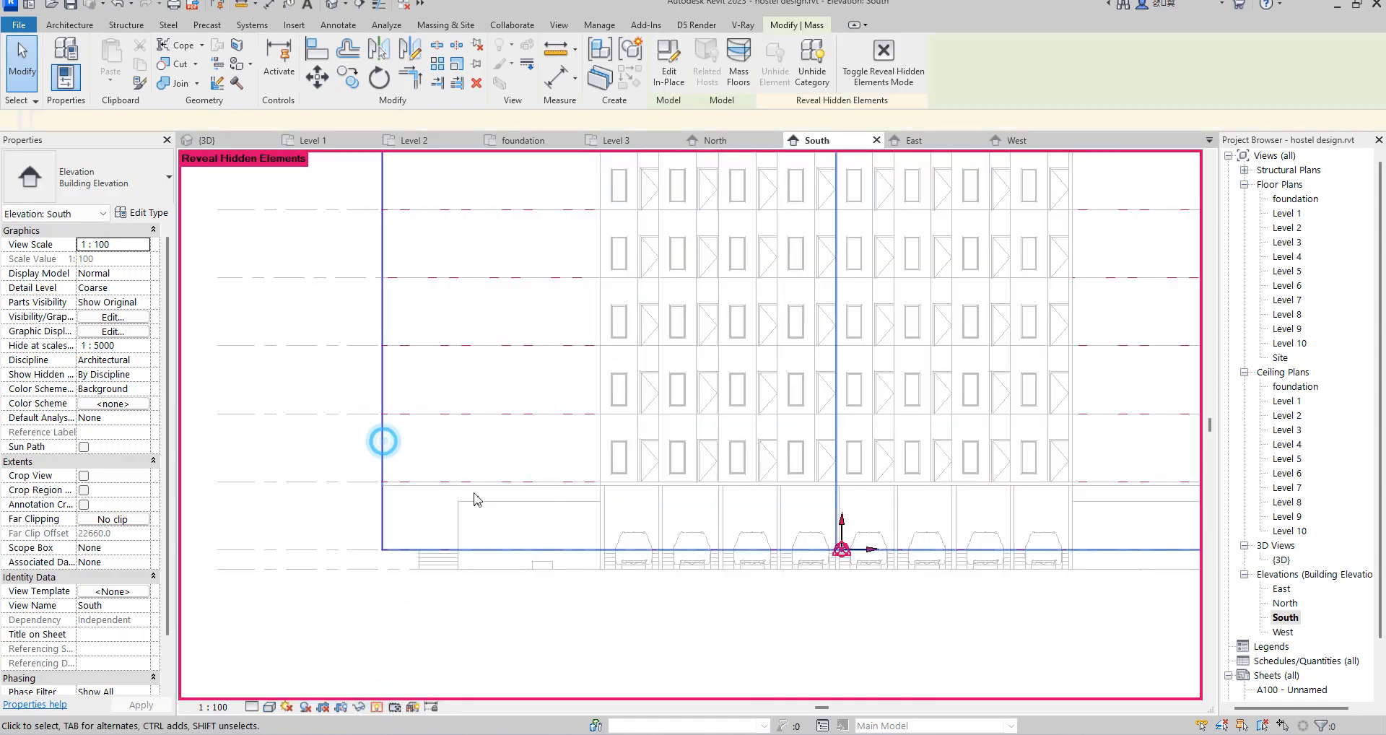
{"action": "scroll", "coordinate": [650, 605], "scroll_direction": "down", "scroll_amount": 2}
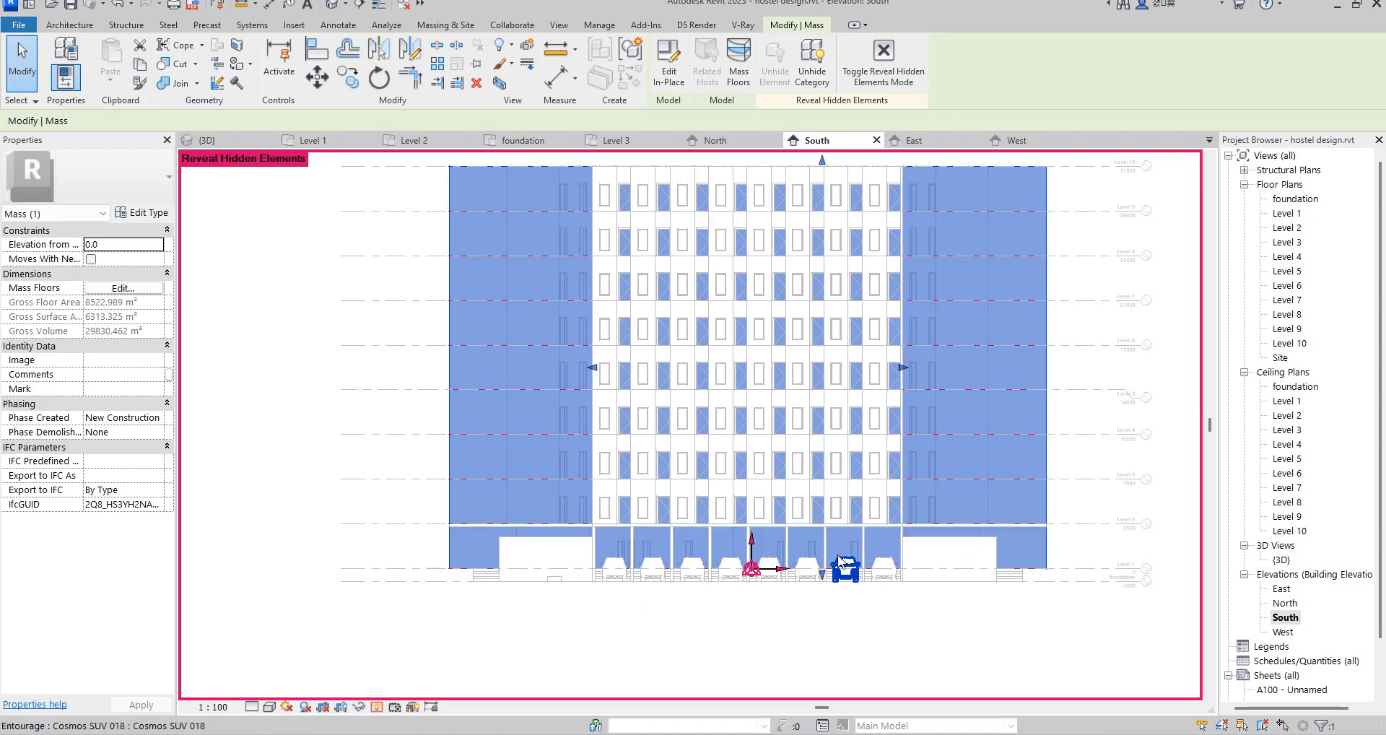
{"action": "left_click", "coordinate": [649, 641]}
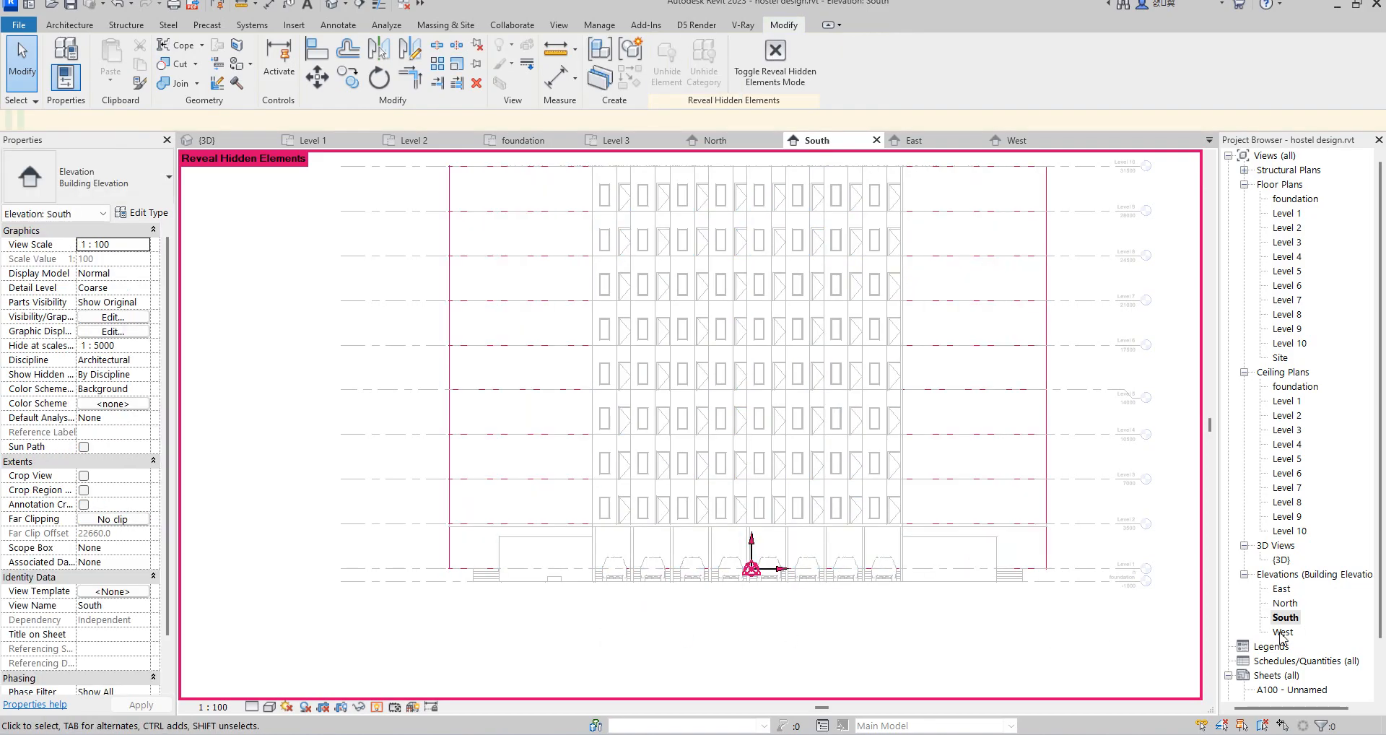
Open the triangular hostel concept mass for in-place editing in the 3D view.
{"action": "double_click", "coordinate": [1284, 561]}
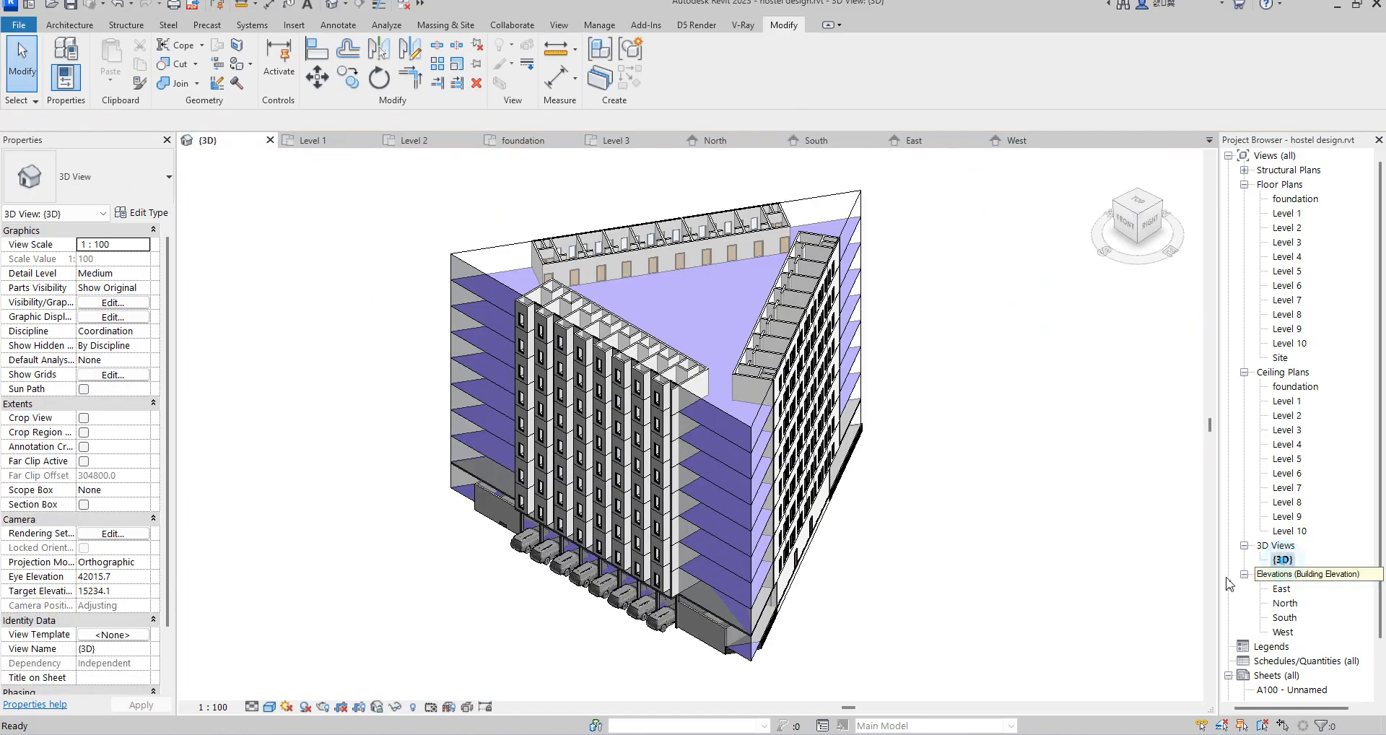
{"action": "left_click", "coordinate": [850, 218]}
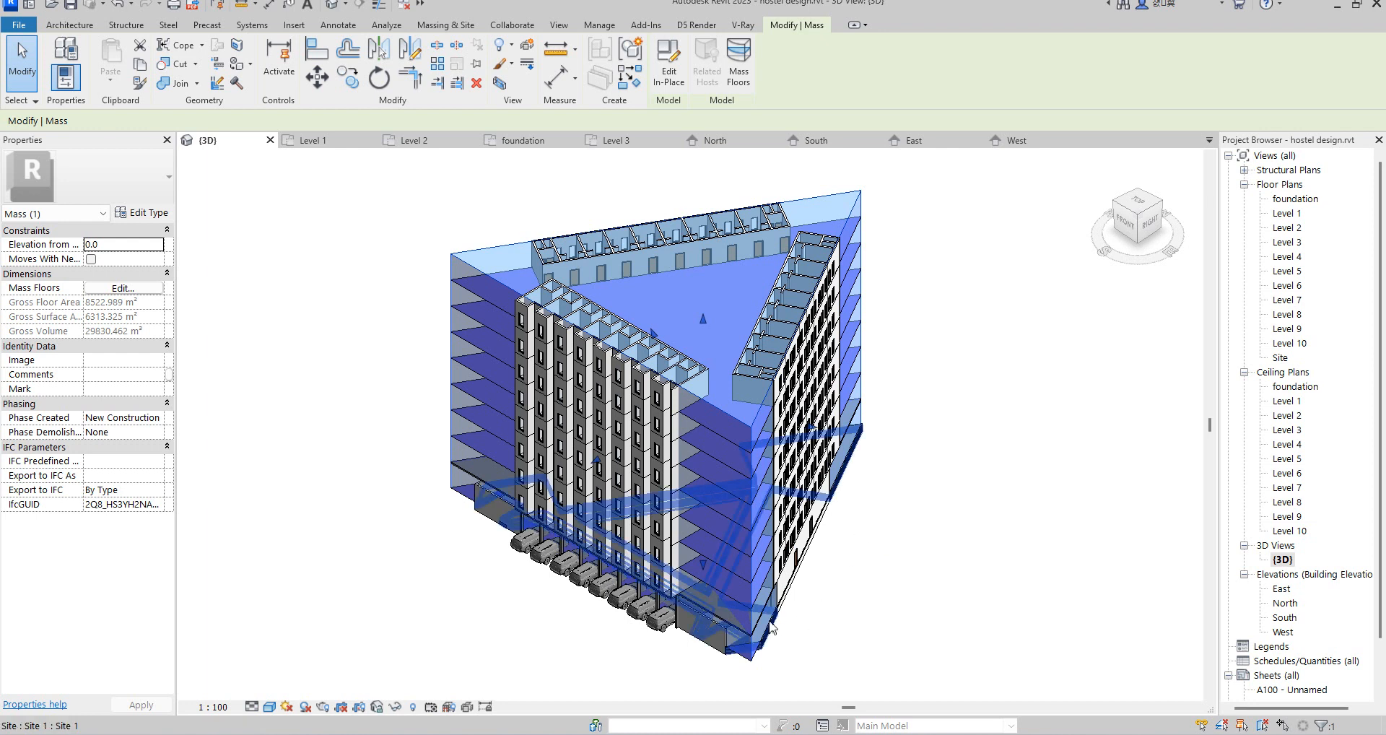
{"action": "scroll", "coordinate": [783, 628], "scroll_direction": "up", "scroll_amount": 2}
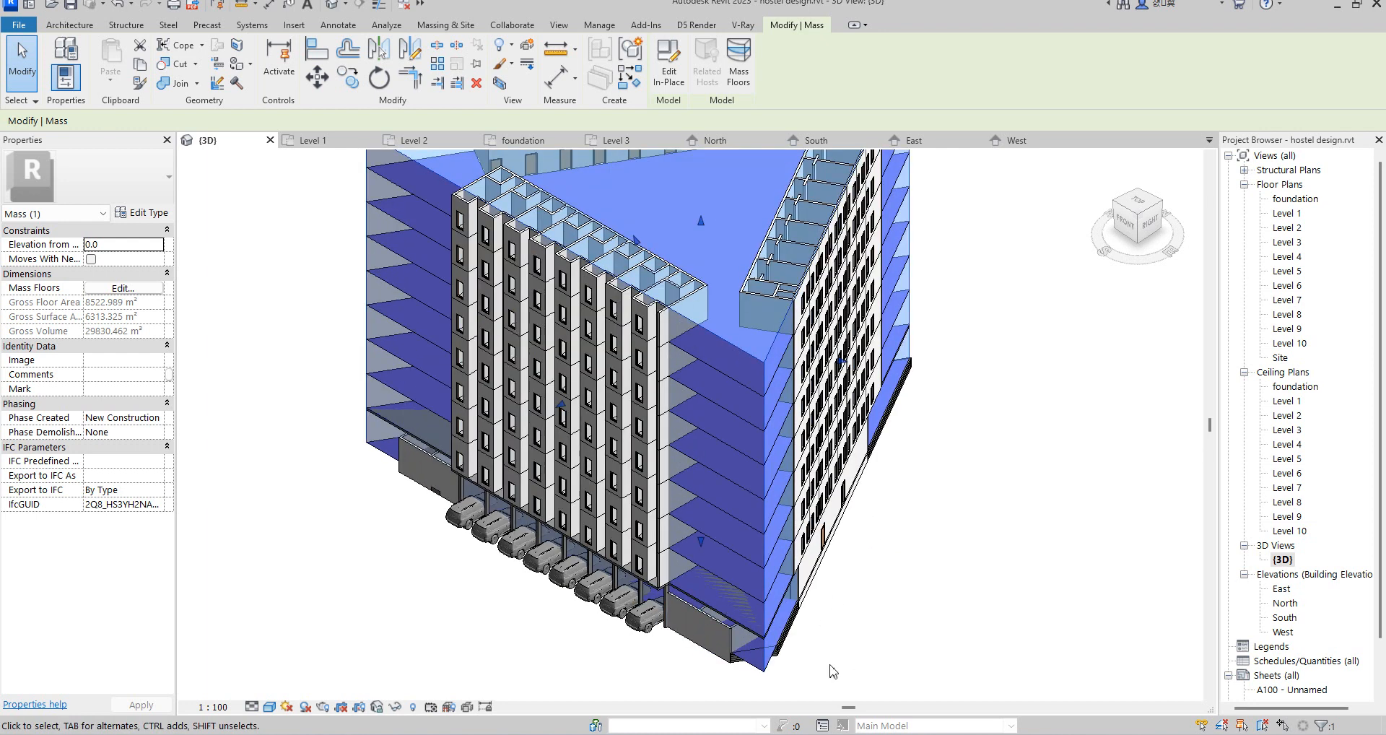
{"action": "scroll", "coordinate": [852, 677], "scroll_direction": "up", "scroll_amount": 5}
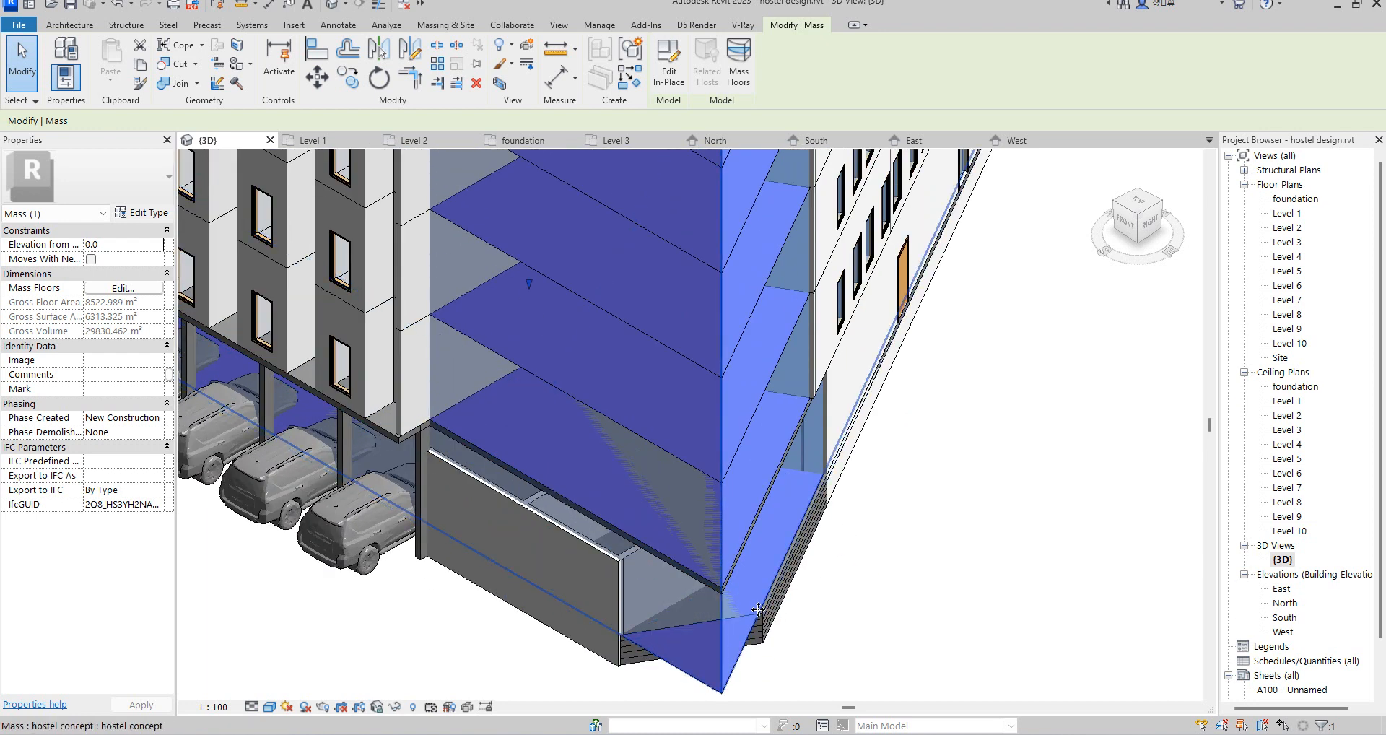
{"action": "scroll", "coordinate": [758, 609], "scroll_direction": "down", "scroll_amount": 3}
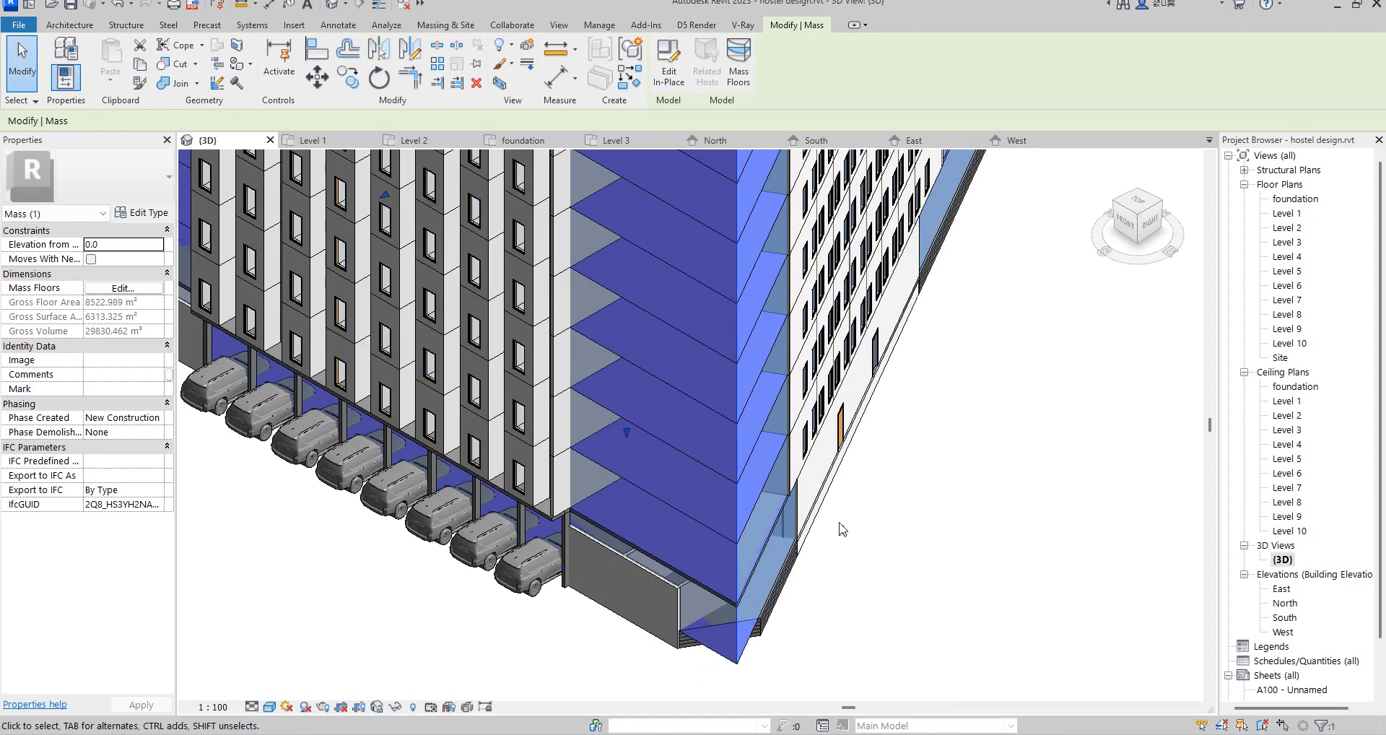
{"action": "scroll", "coordinate": [843, 576], "scroll_direction": "down", "scroll_amount": 8}
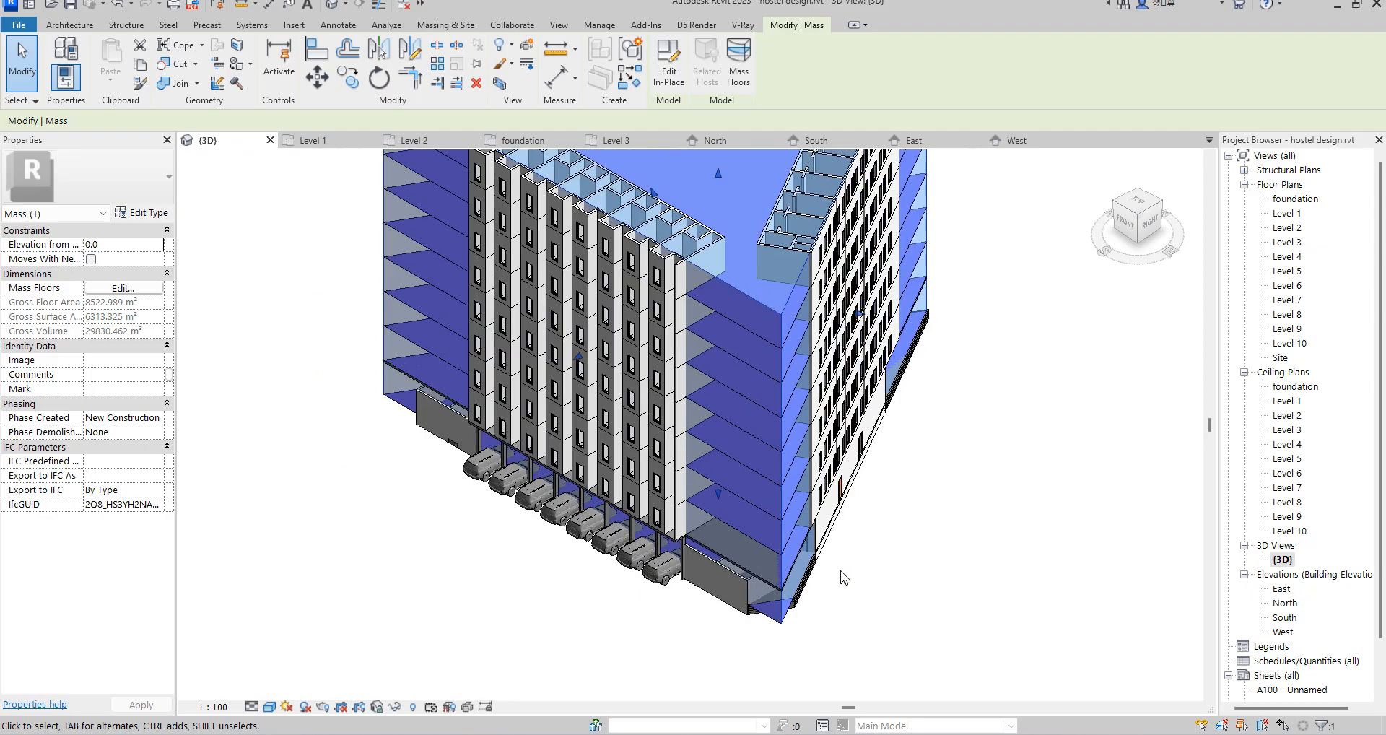
{"action": "left_click", "coordinate": [670, 67]}
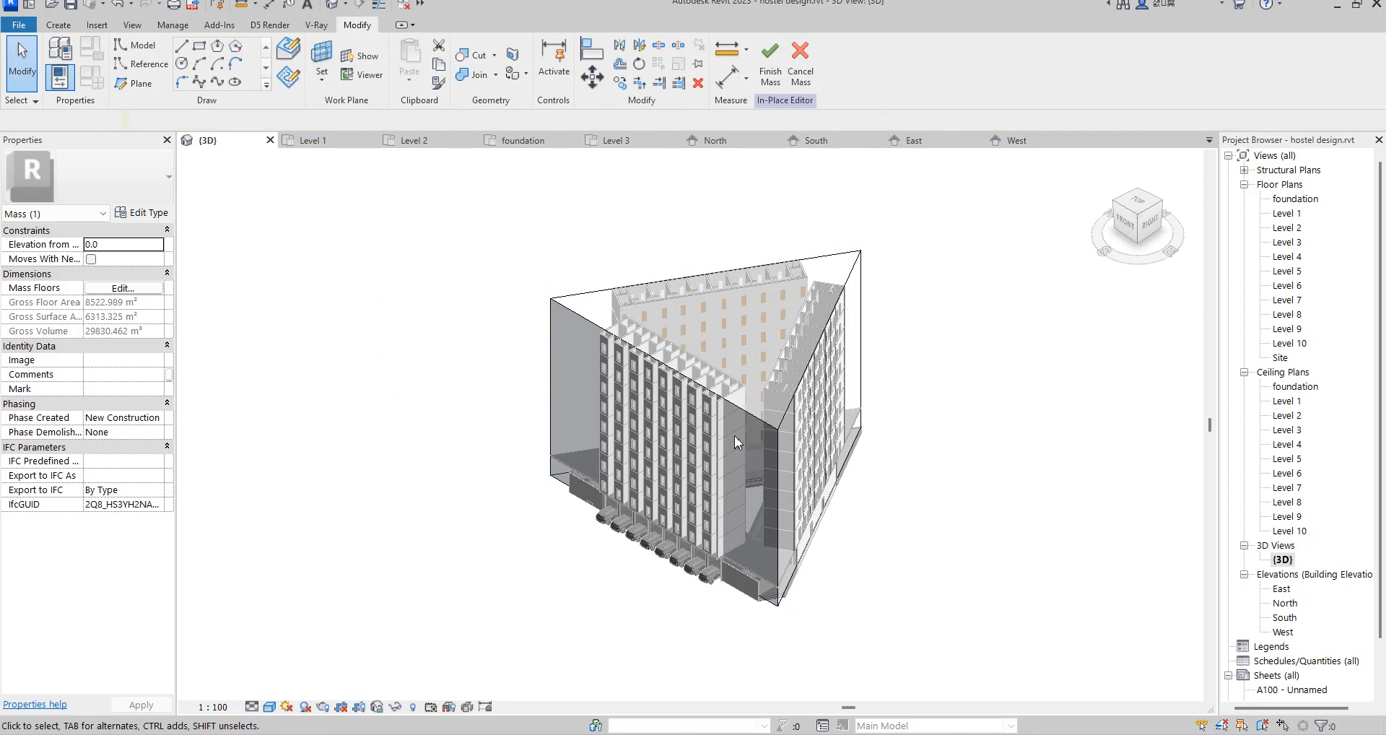
{"action": "scroll", "coordinate": [791, 346], "scroll_direction": "up", "scroll_amount": 2}
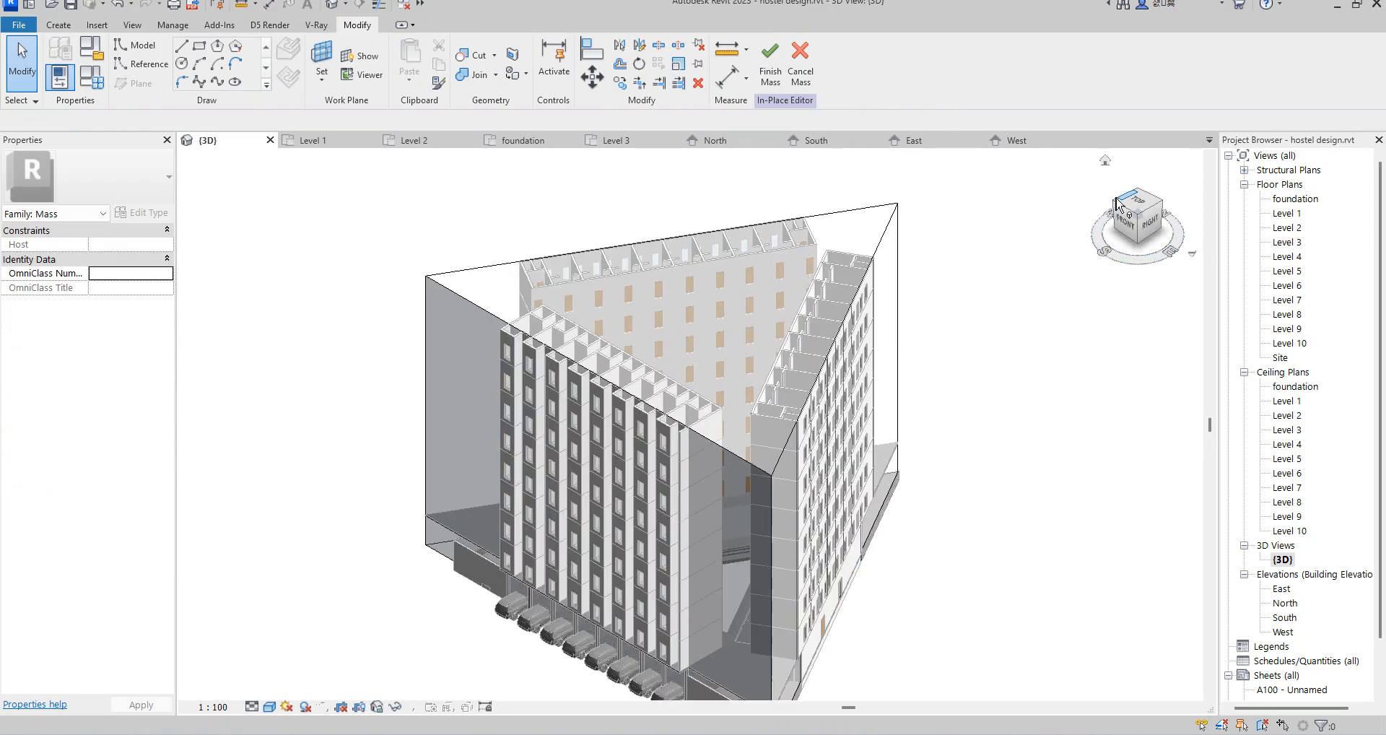
{"action": "left_click_drag", "start_coordinate": [1133, 209], "coordinate": [1181, 236]}
{"action": "left_click", "coordinate": [1130, 222]}
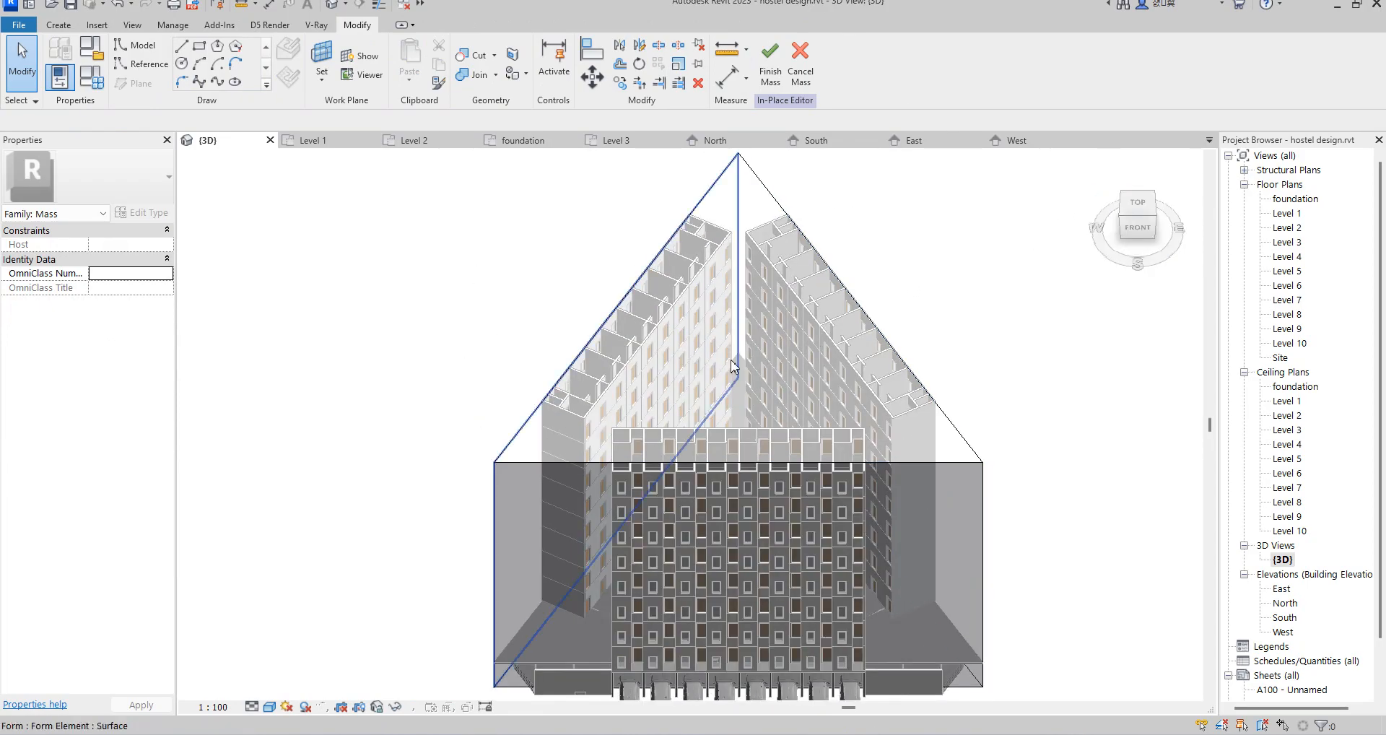
{"action": "left_click", "coordinate": [1121, 217]}
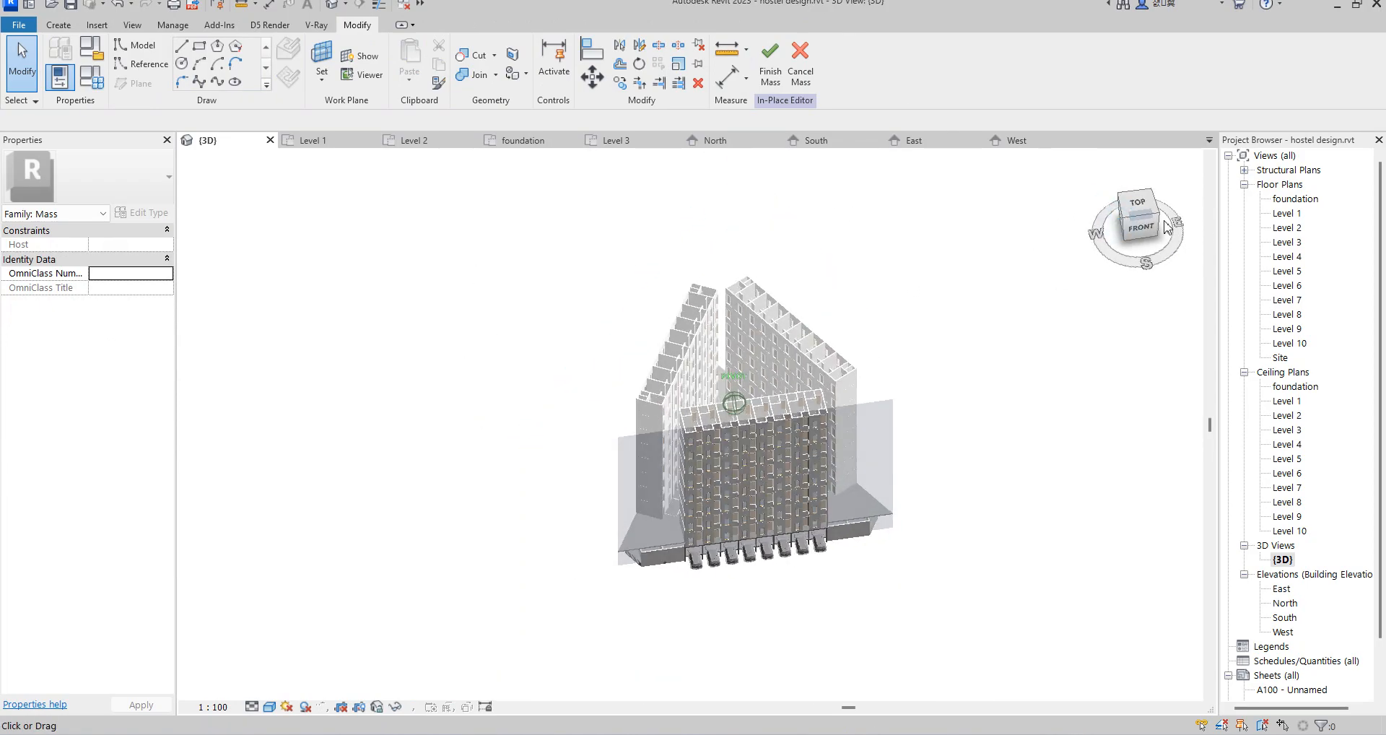
{"action": "scroll", "coordinate": [895, 537], "scroll_direction": "up", "scroll_amount": 2}
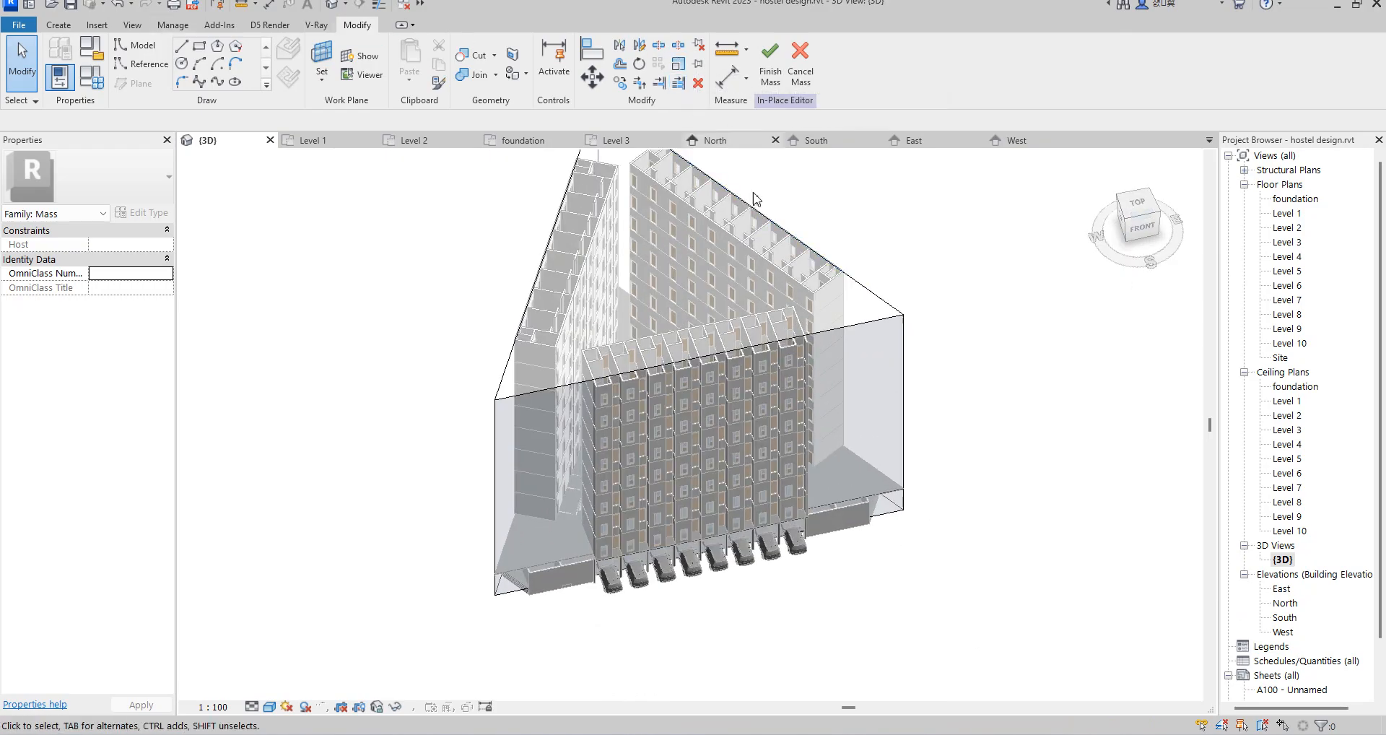
{"action": "left_click", "coordinate": [883, 323]}
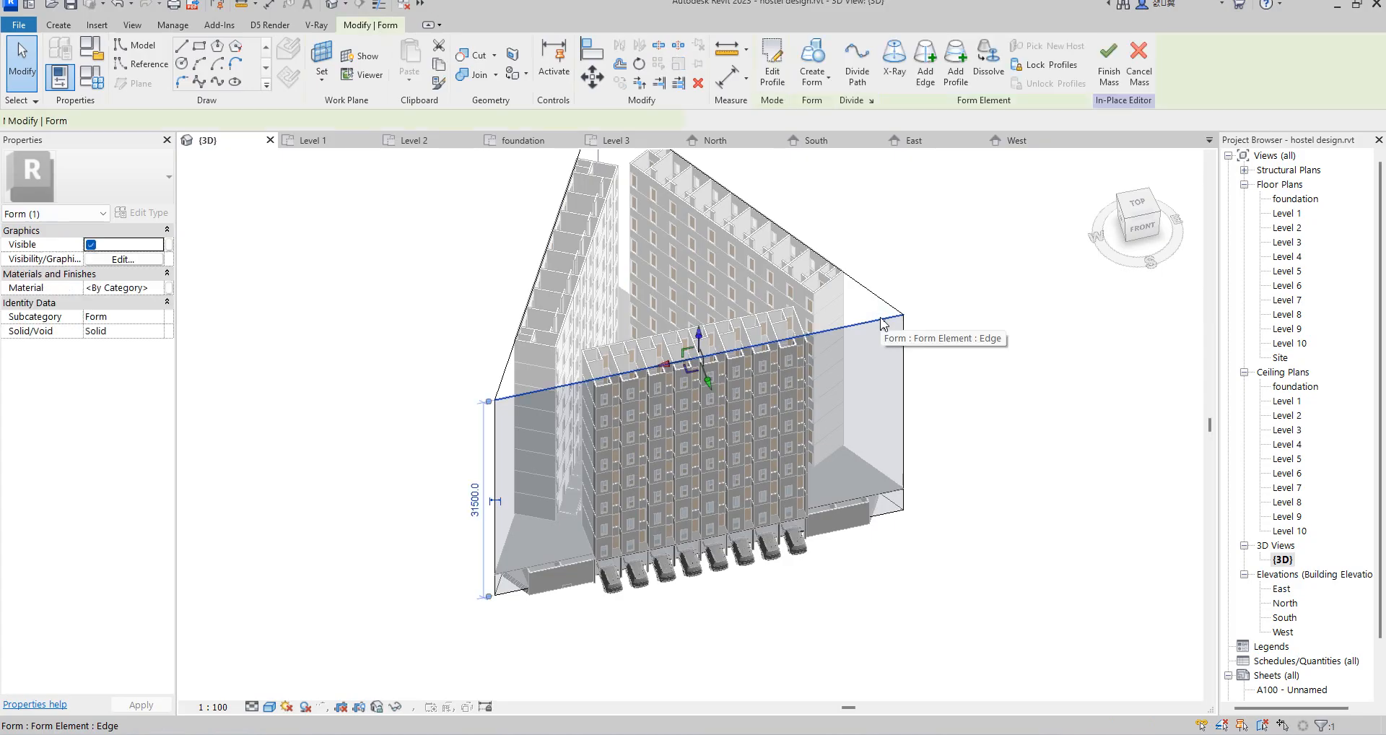
{"action": "double_click", "coordinate": [854, 400]}
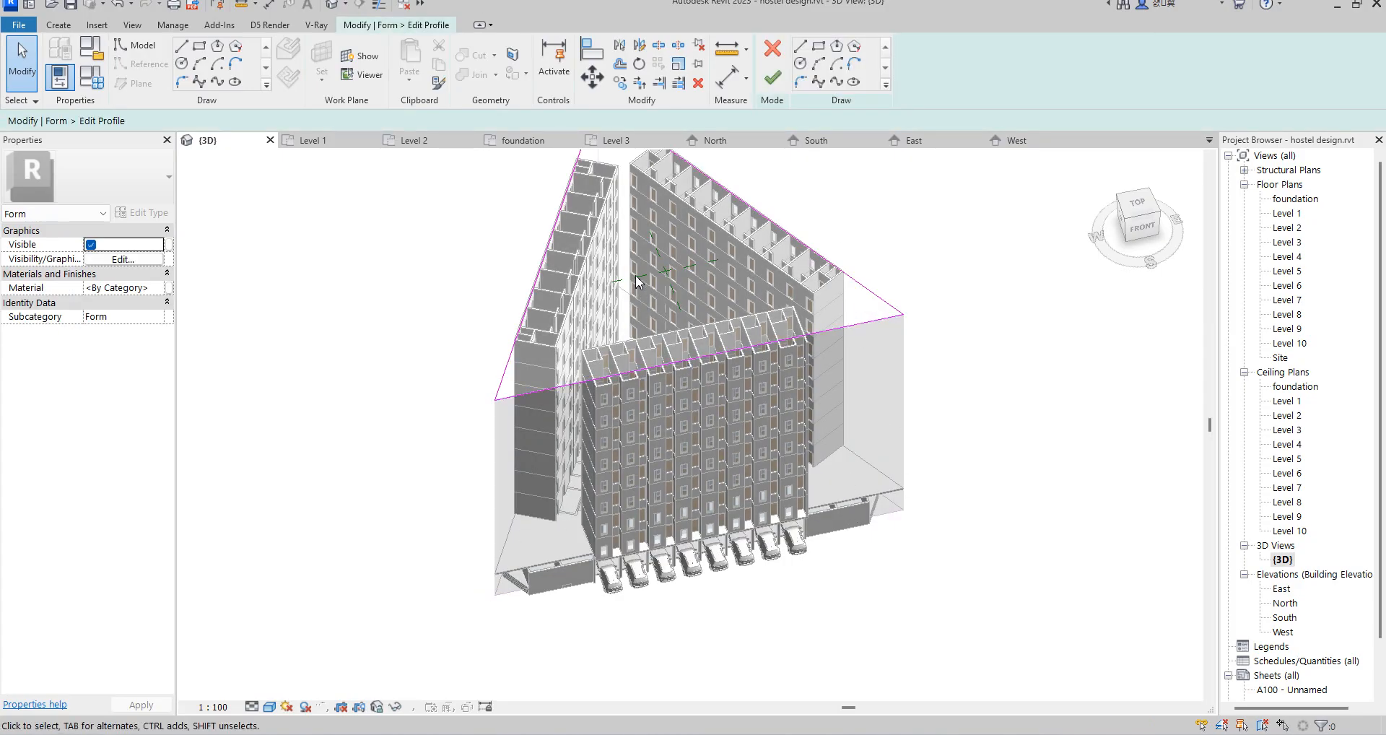
{"action": "left_click", "coordinate": [772, 79]}
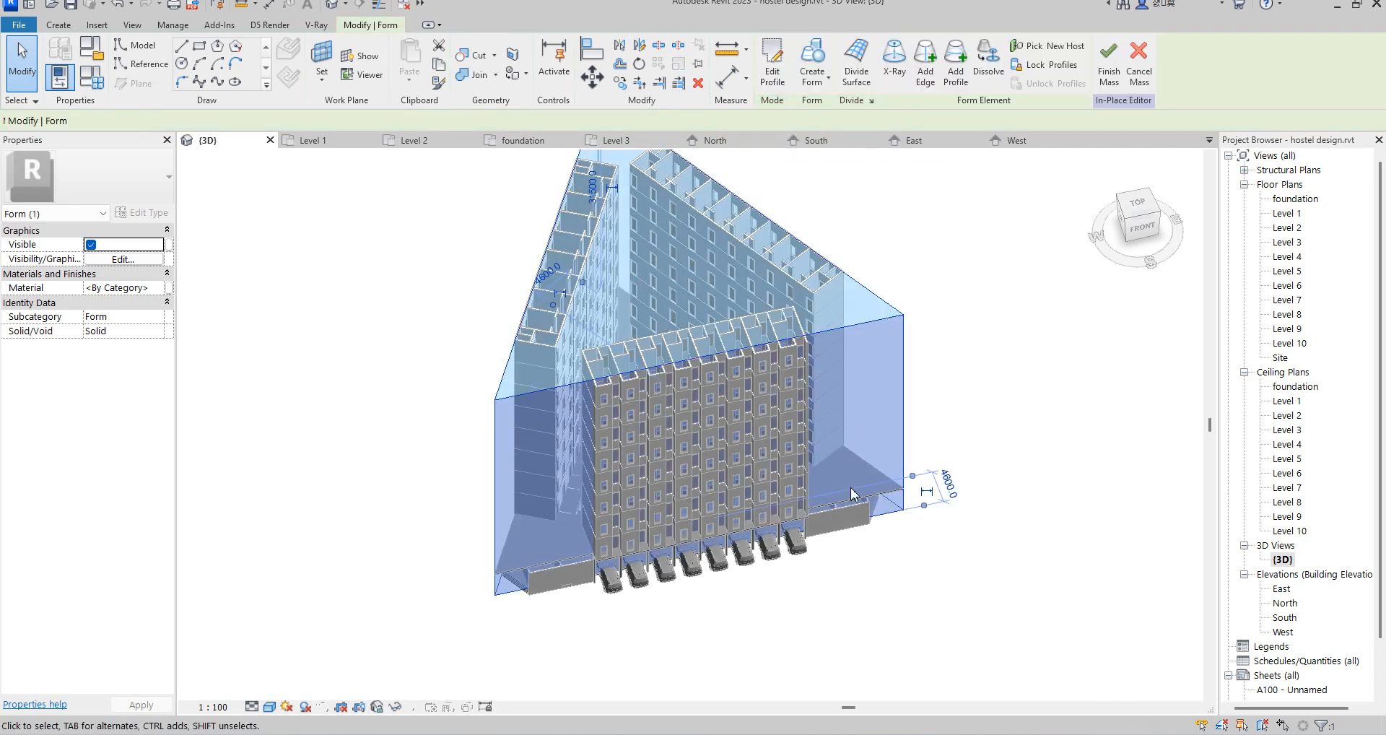
{"action": "left_click", "coordinate": [954, 497]}
{"action": "left_click", "coordinate": [912, 532]}
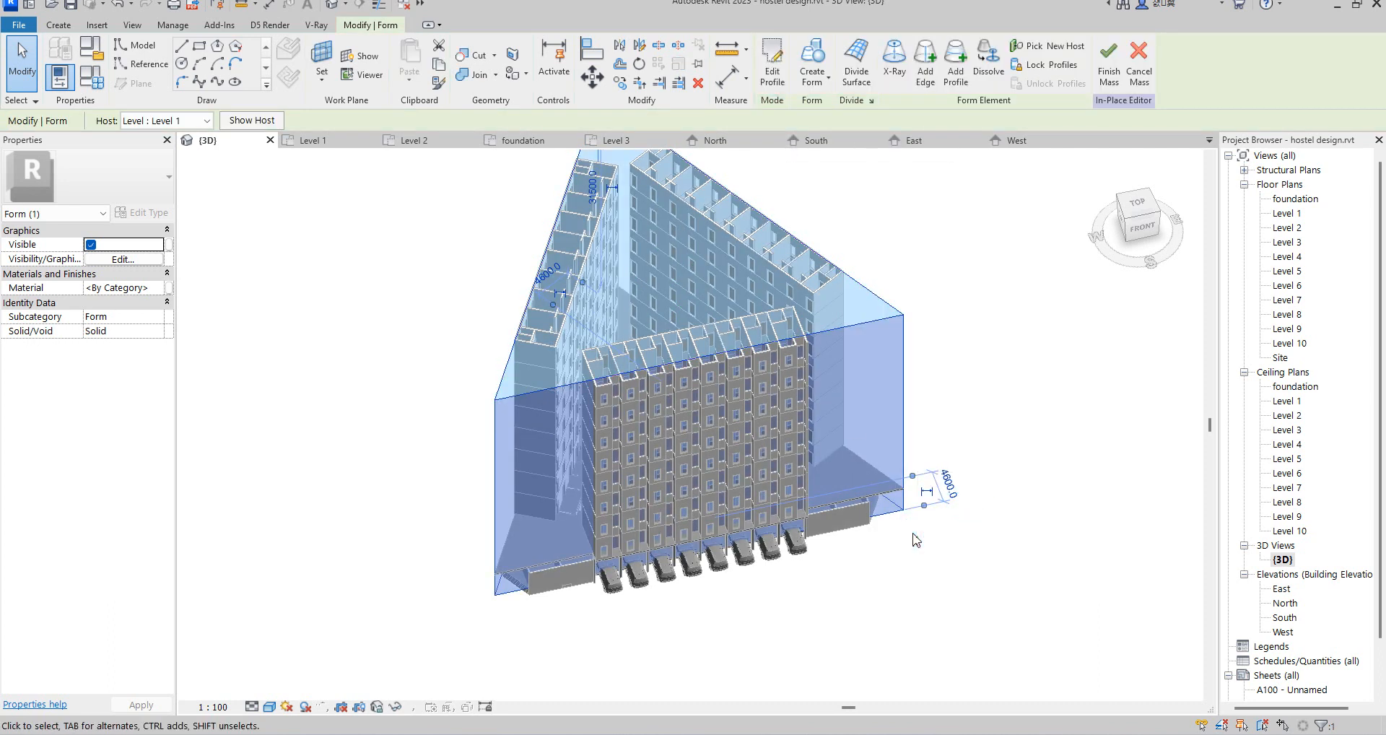
{"action": "scroll", "coordinate": [969, 562], "scroll_direction": "up", "scroll_amount": 2}
{"action": "left_click", "coordinate": [989, 526]}
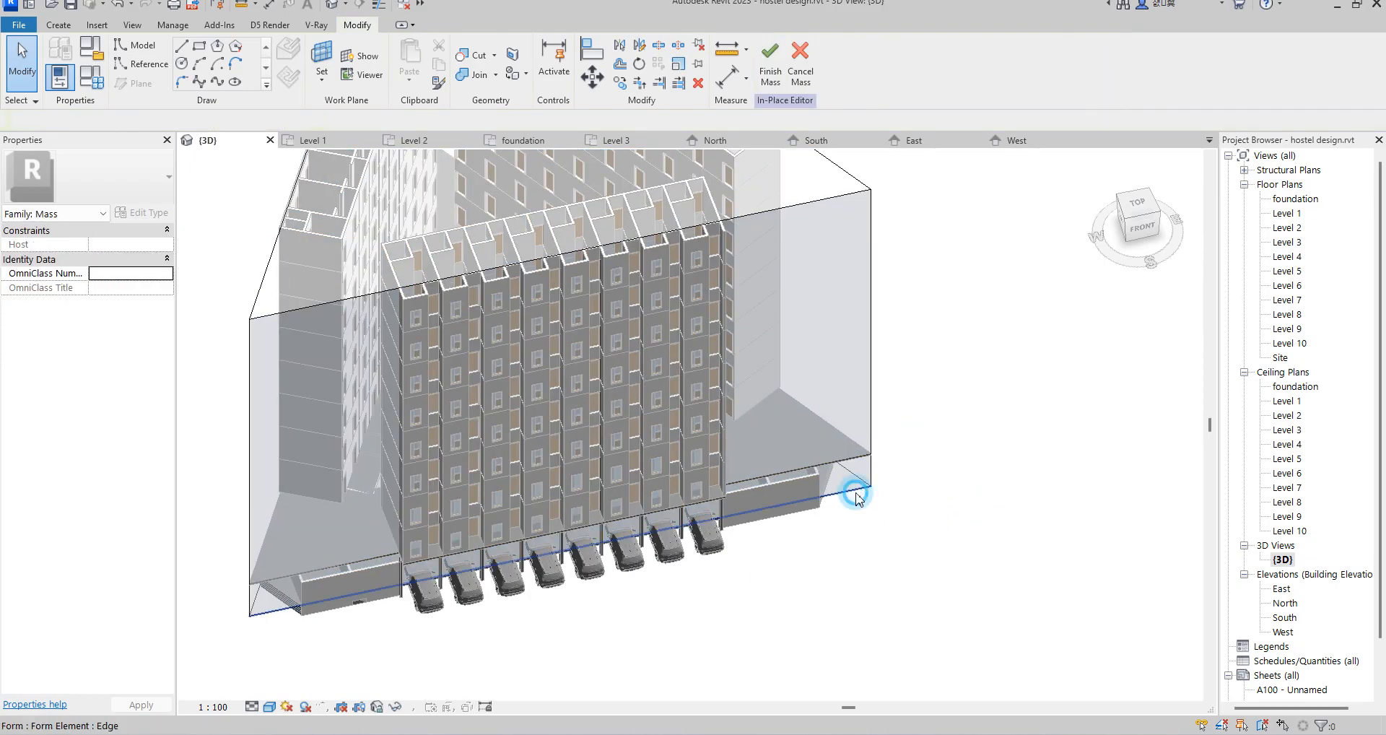
Open the mass's triangular base profile for editing and view it in the foundation, Level 1 and Level 2 floor plans.
{"action": "double_click", "coordinate": [855, 497]}
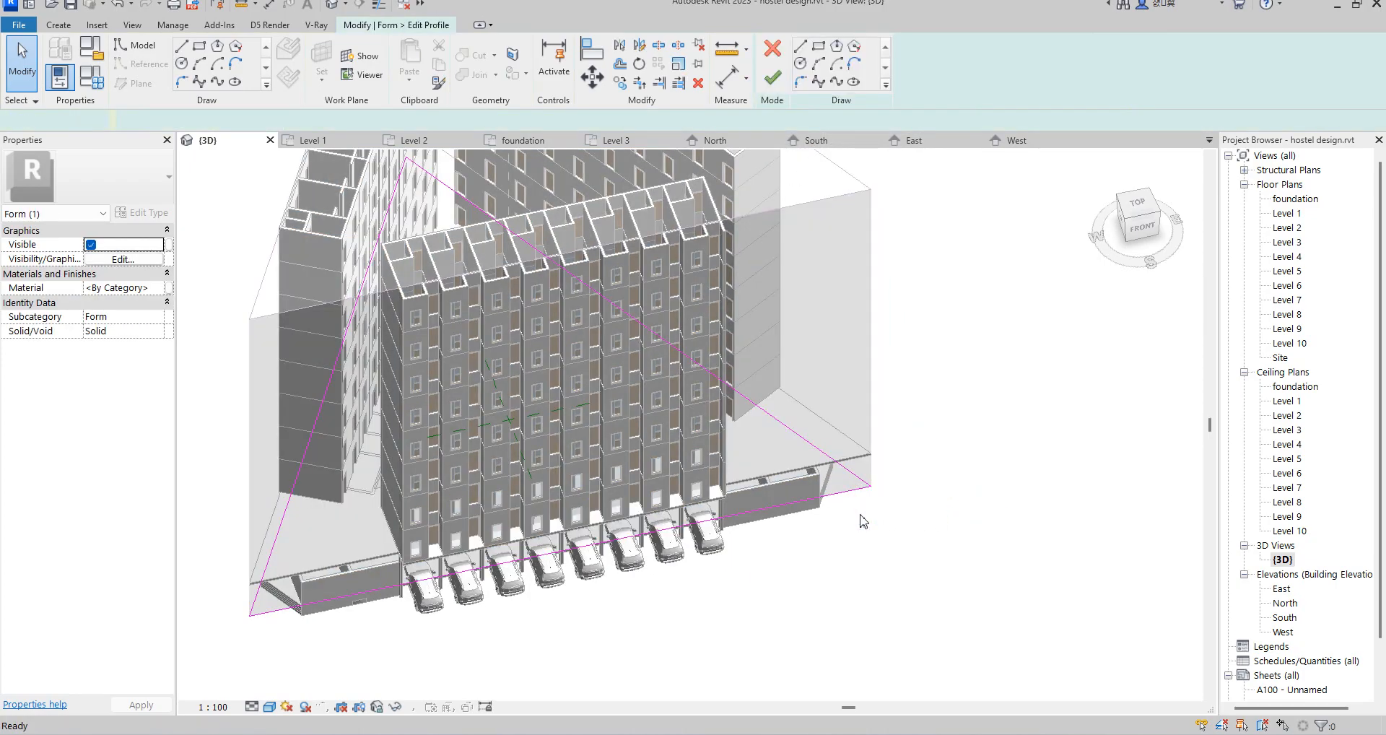
{"action": "scroll", "coordinate": [864, 521], "scroll_direction": "down", "scroll_amount": 3}
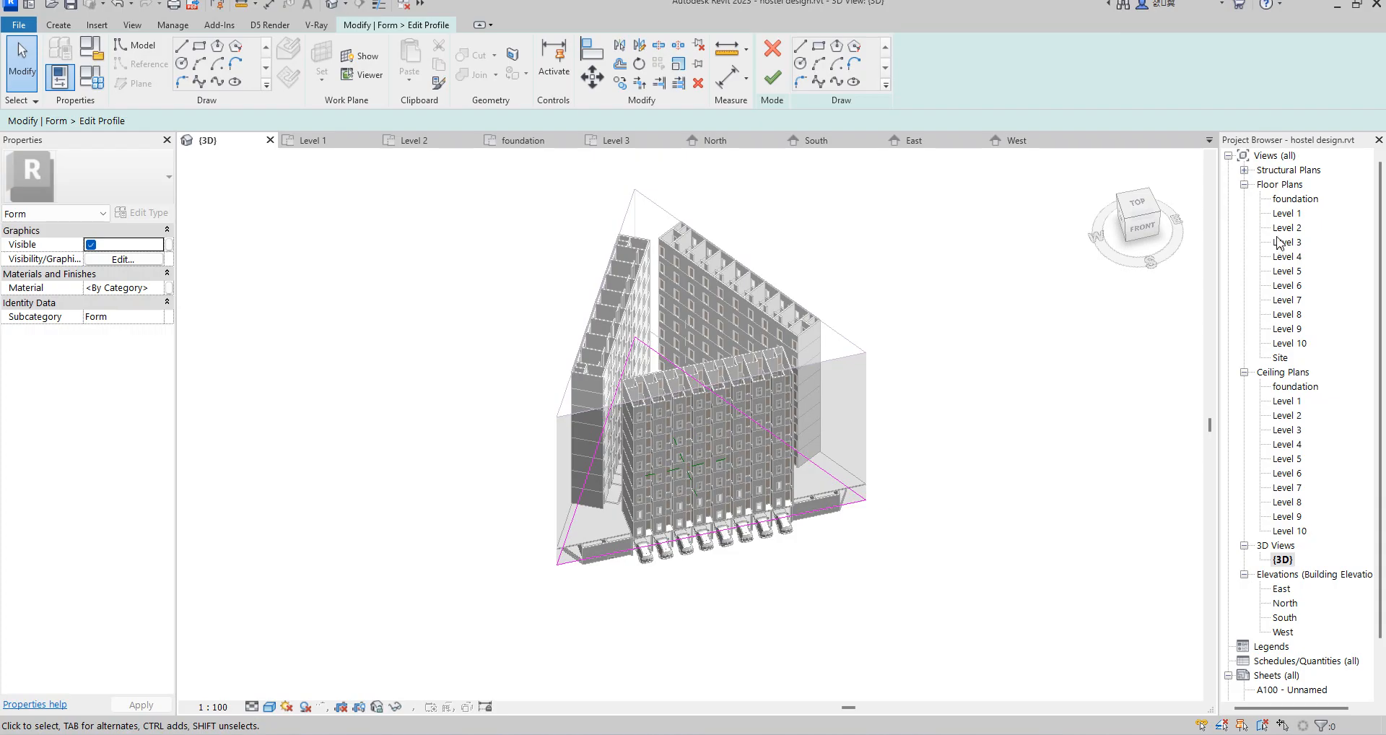
{"action": "double_click", "coordinate": [1295, 198]}
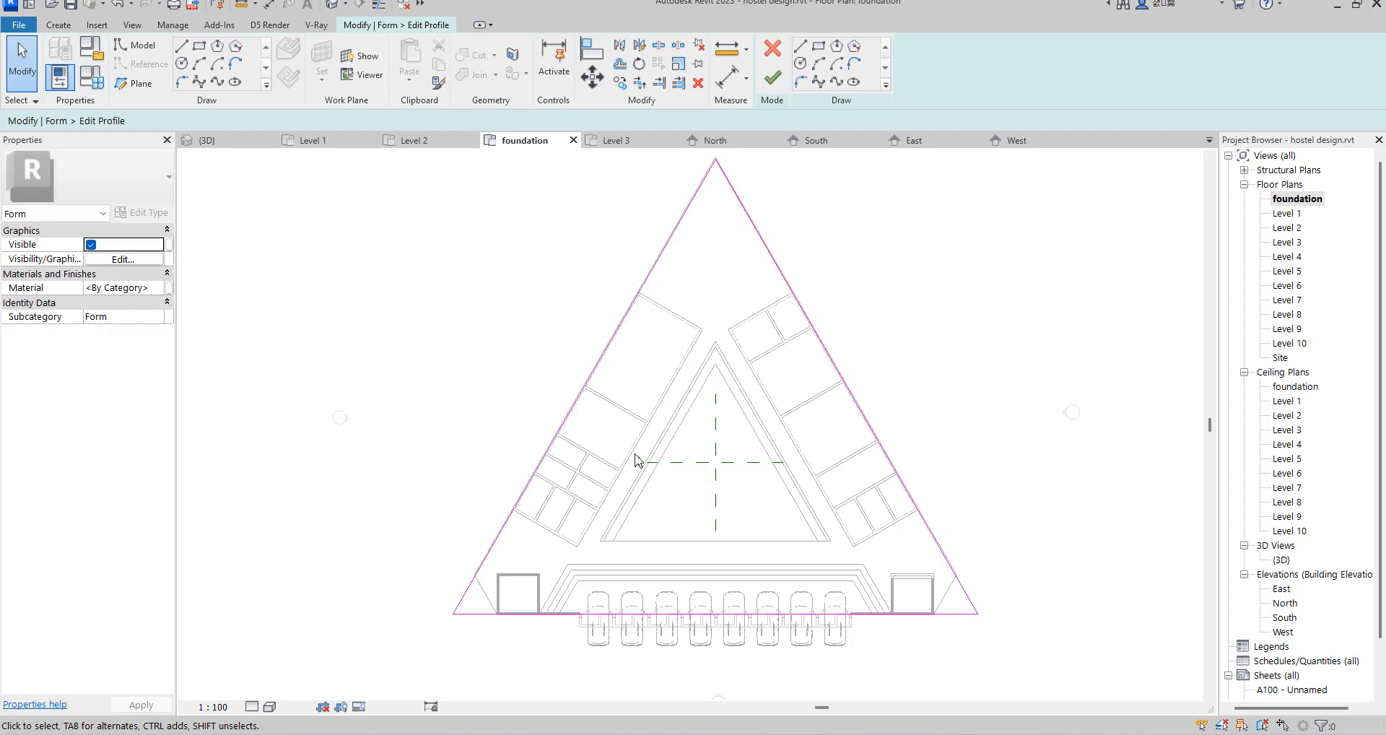
{"action": "scroll", "coordinate": [597, 552], "scroll_direction": "up", "scroll_amount": 3}
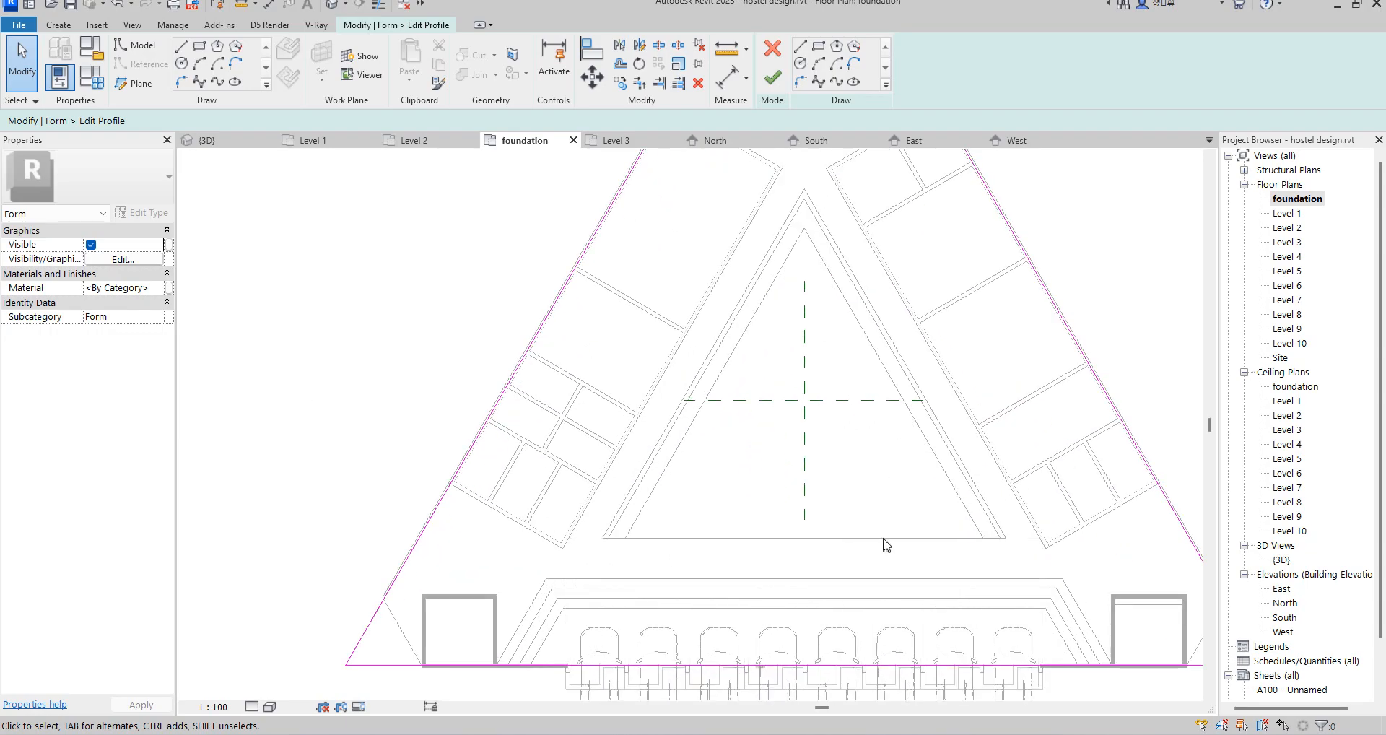
{"action": "scroll", "coordinate": [886, 545], "scroll_direction": "down", "scroll_amount": 2}
{"action": "double_click", "coordinate": [1294, 214]}
{"action": "double_click", "coordinate": [1287, 228]}
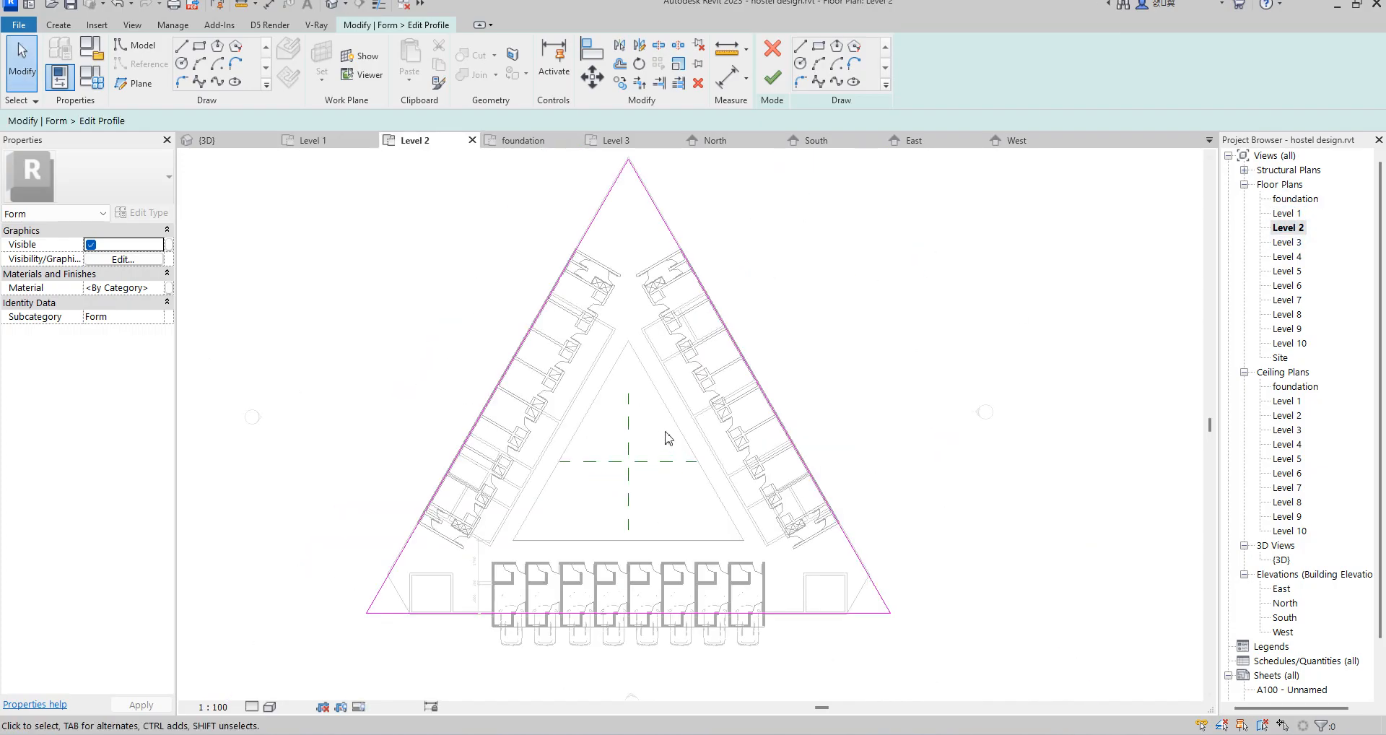
{"action": "scroll", "coordinate": [670, 429], "scroll_direction": "up", "scroll_amount": 2}
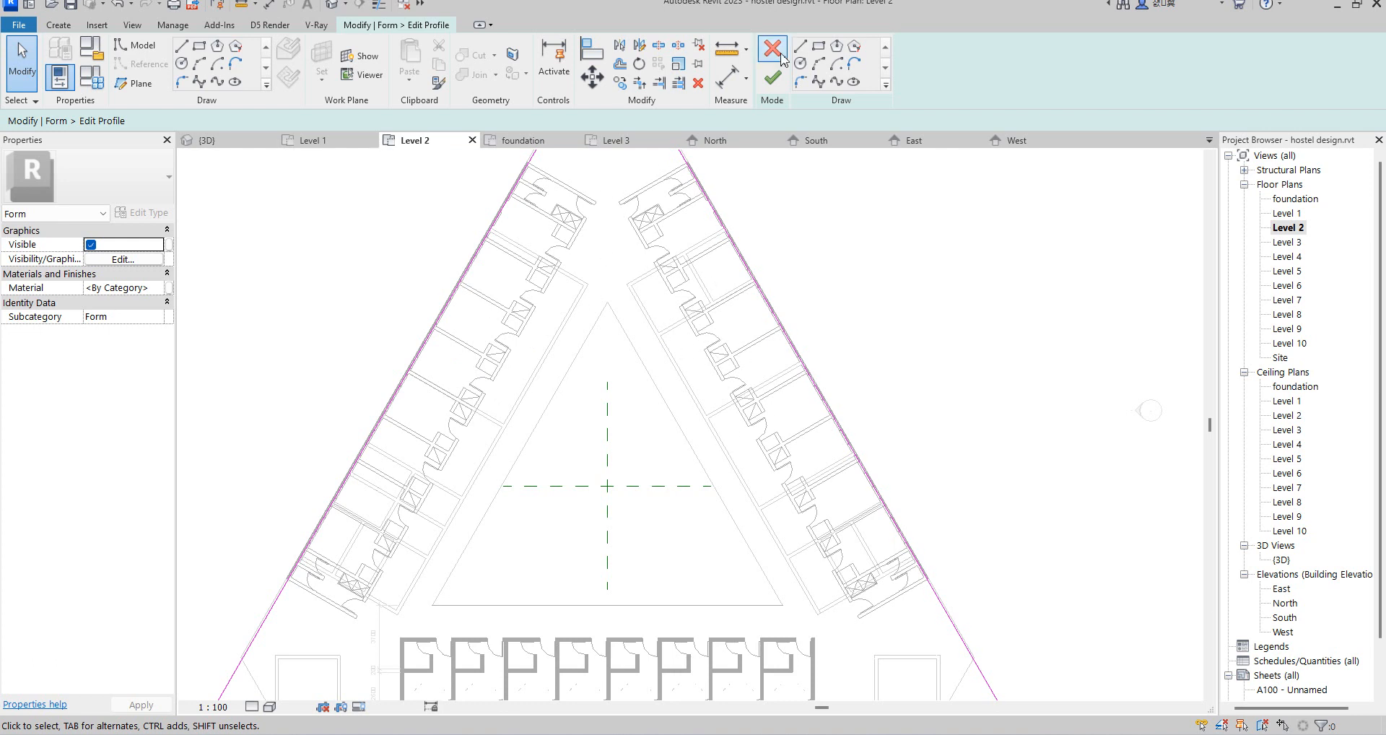
Add profile lines to the sketch by picking the courtyard-side wall edges of the two angled wings.
{"action": "left_click", "coordinate": [885, 85]}
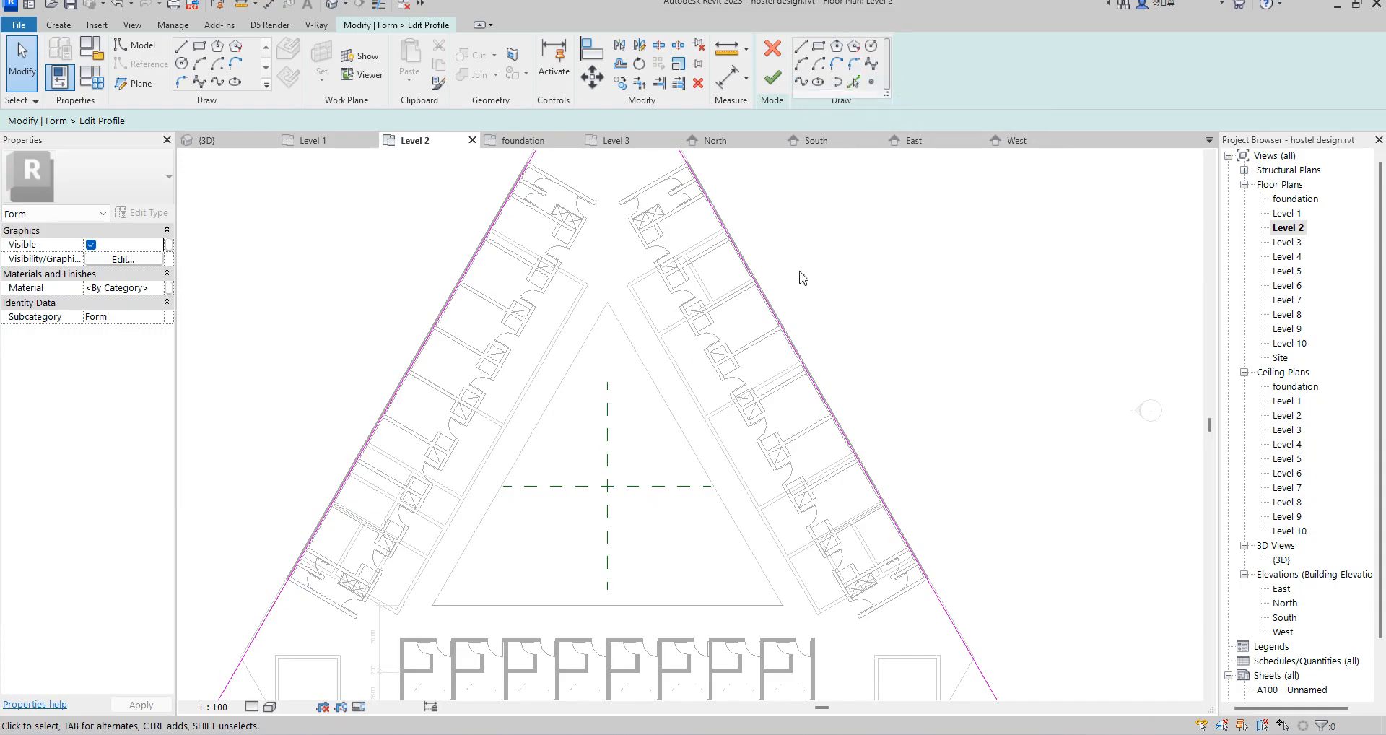
{"action": "scroll", "coordinate": [751, 239], "scroll_direction": "up", "scroll_amount": 4}
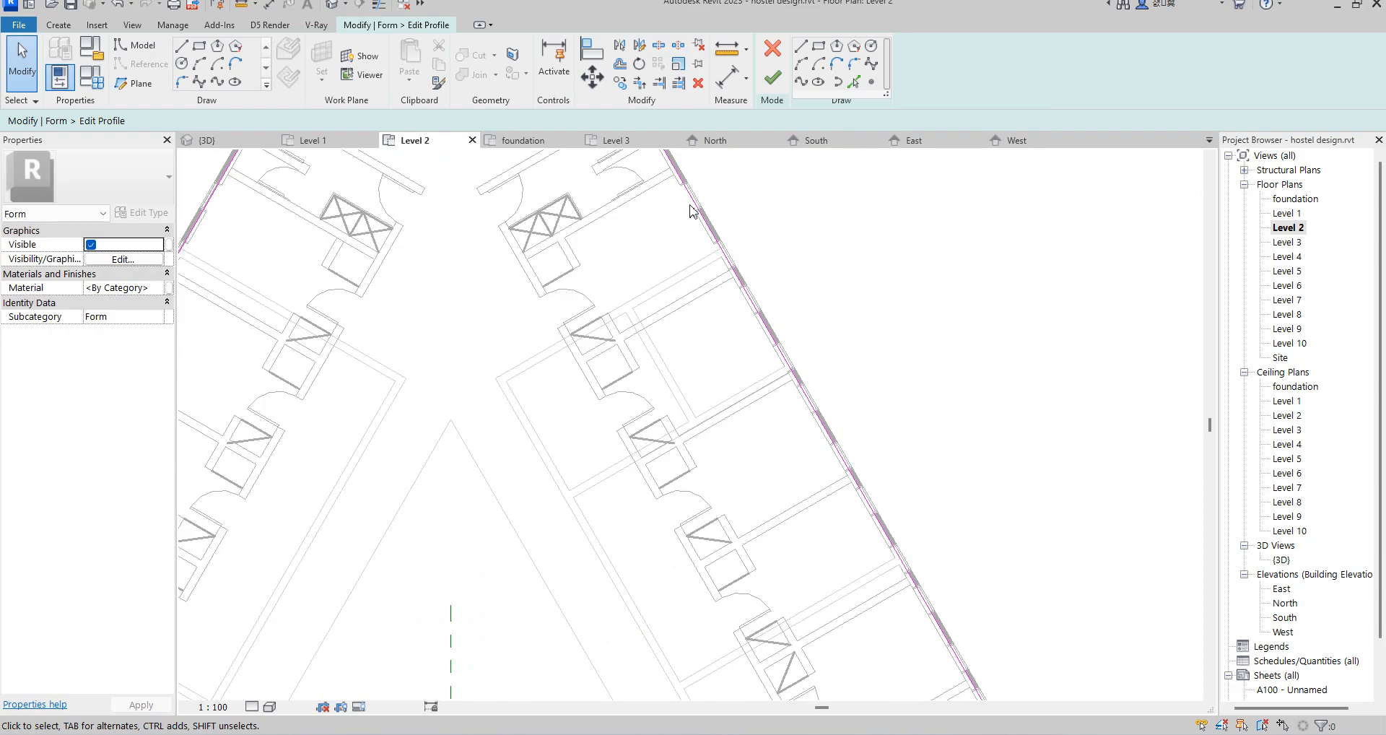
{"action": "scroll", "coordinate": [692, 205], "scroll_direction": "up", "scroll_amount": 3}
{"action": "left_click", "coordinate": [851, 86]}
{"action": "scroll", "coordinate": [631, 408], "scroll_direction": "down", "scroll_amount": 4}
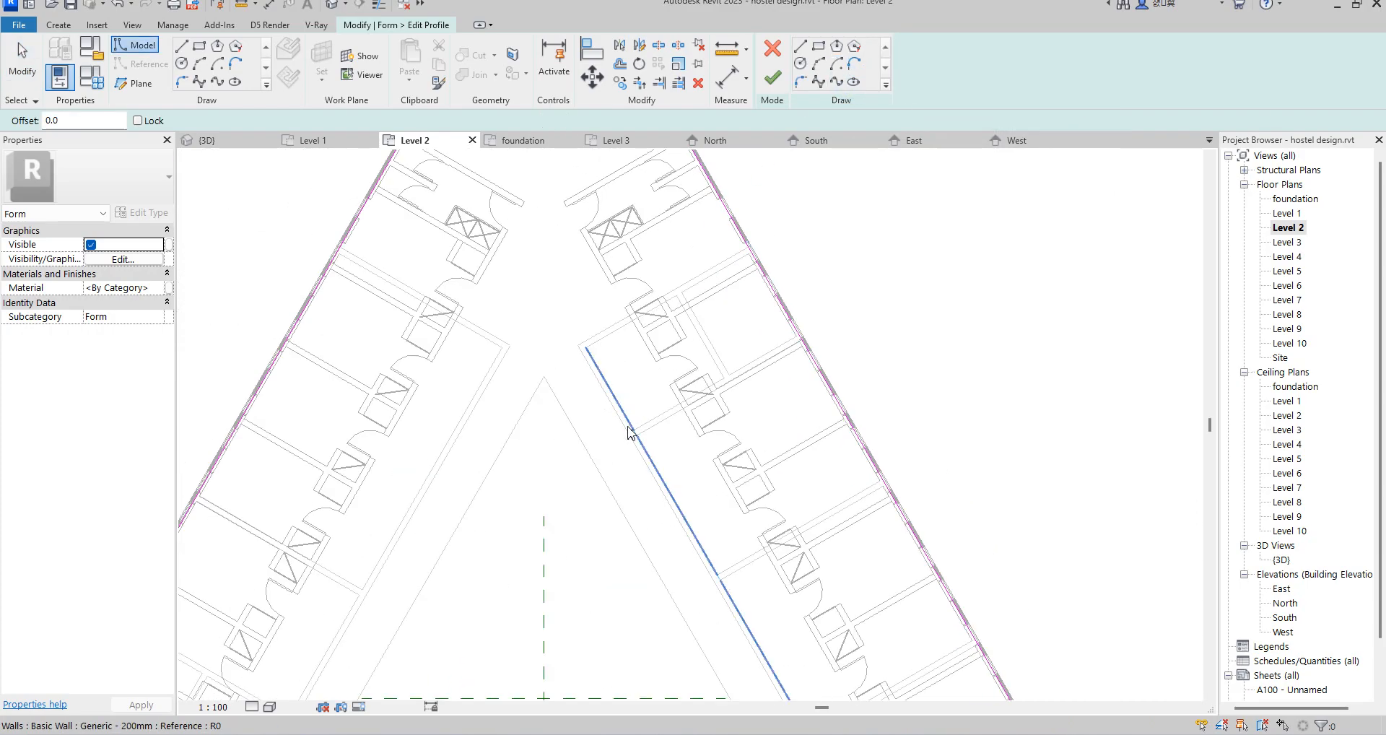
{"action": "left_click", "coordinate": [636, 451]}
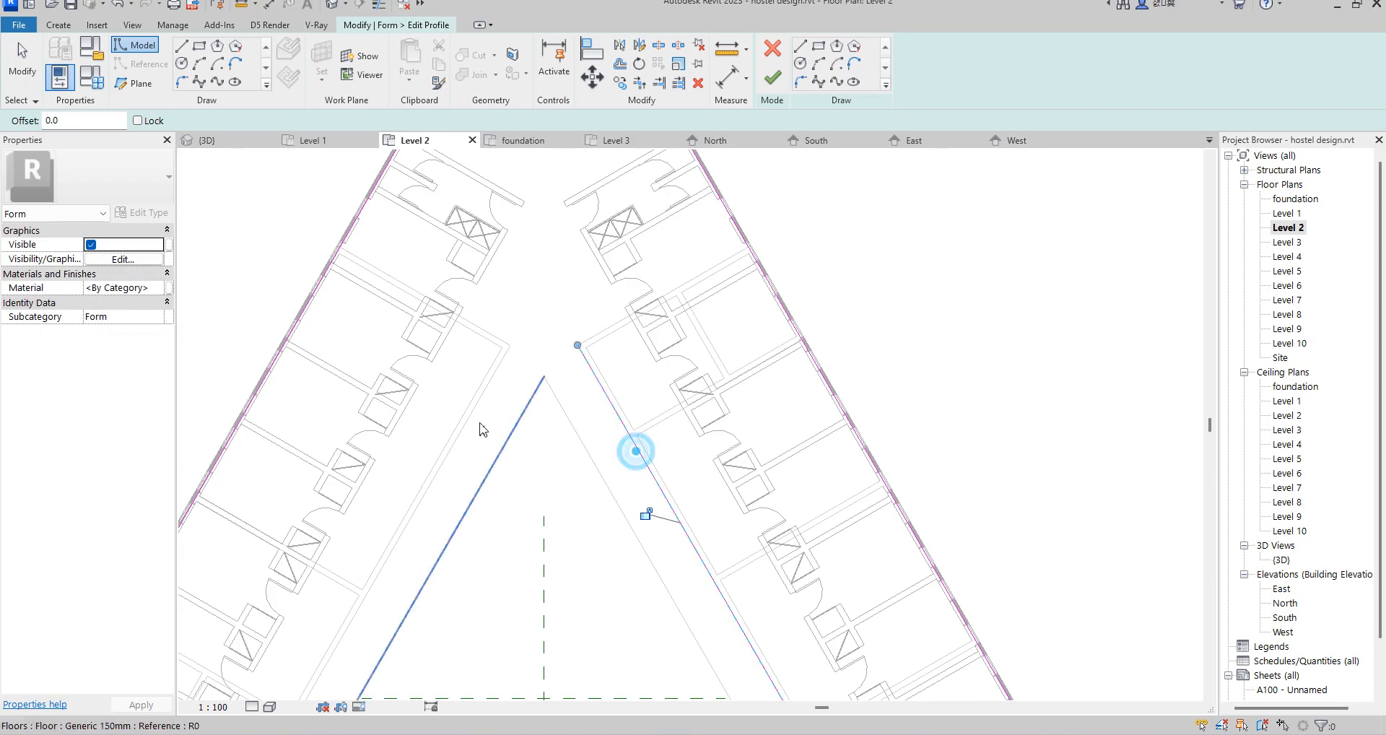
{"action": "left_click", "coordinate": [486, 400]}
{"action": "scroll", "coordinate": [572, 316], "scroll_direction": "down", "scroll_amount": 3}
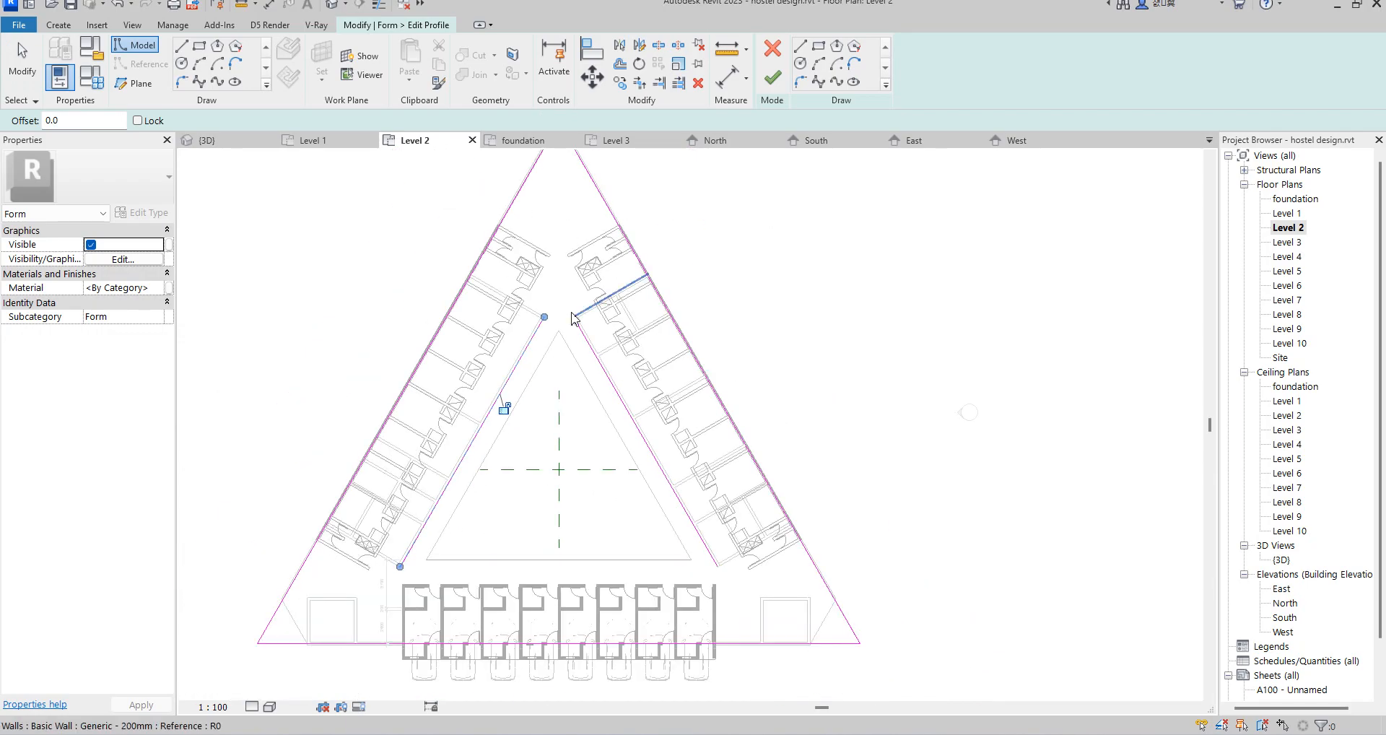
Draw a straight horizontal profile line joining the lower ends of the two picked inner lines.
{"action": "scroll", "coordinate": [722, 580], "scroll_direction": "up", "scroll_amount": 4}
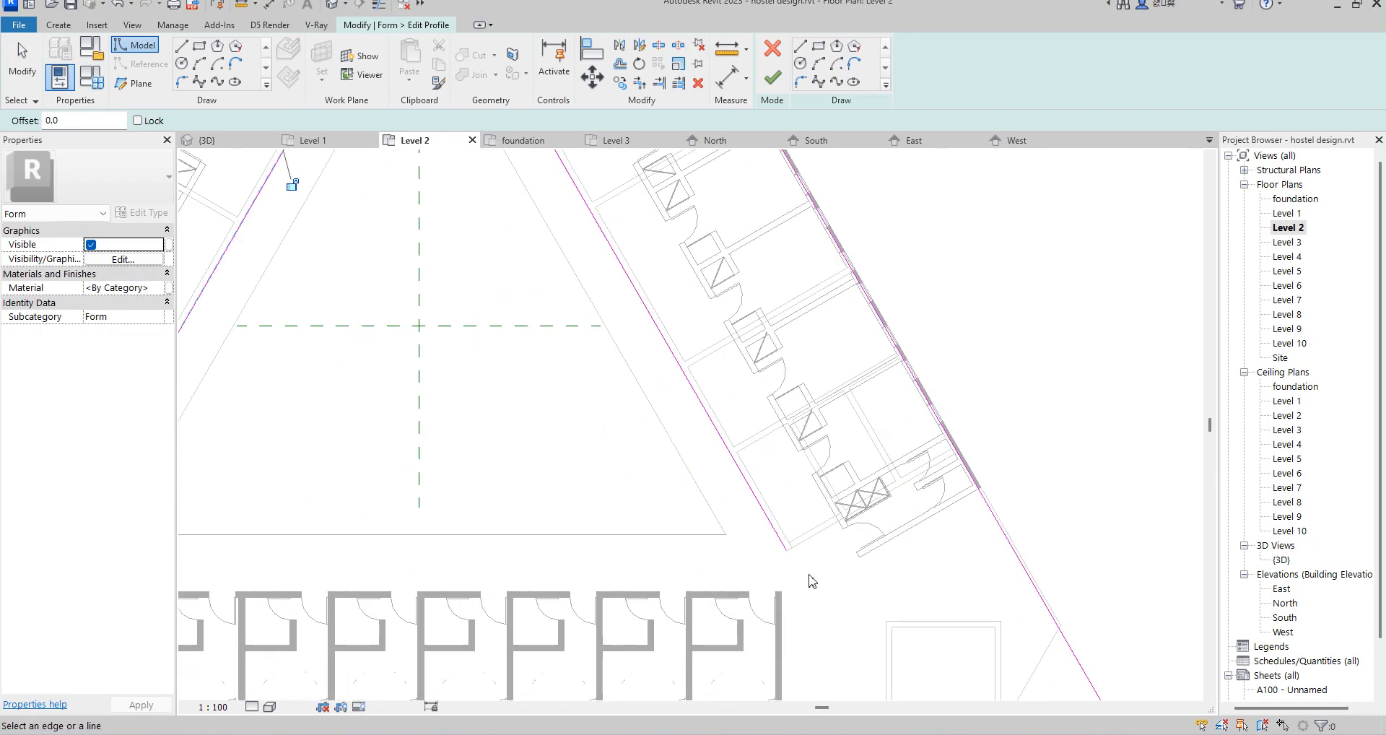
{"action": "scroll", "coordinate": [811, 580], "scroll_direction": "up", "scroll_amount": 1}
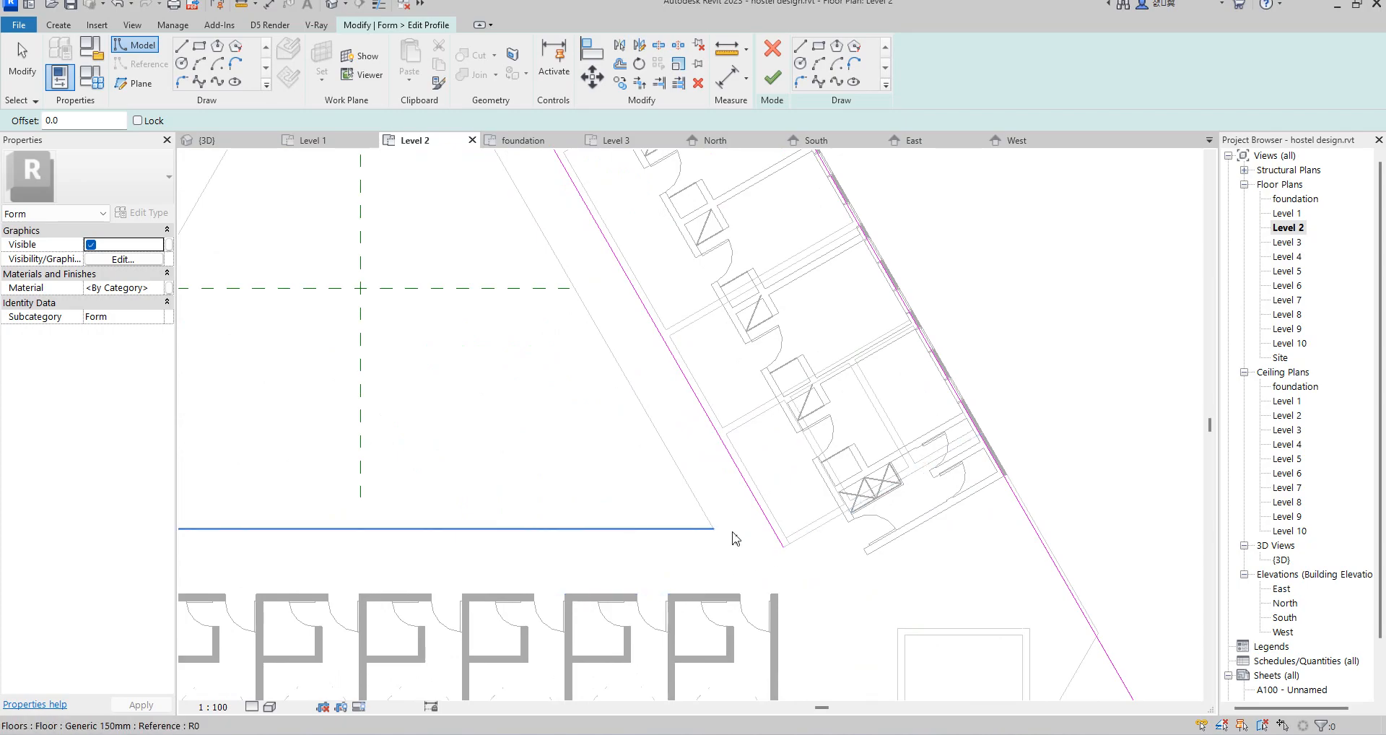
{"action": "left_click", "coordinate": [800, 46]}
{"action": "scroll", "coordinate": [812, 460], "scroll_direction": "down", "scroll_amount": 3}
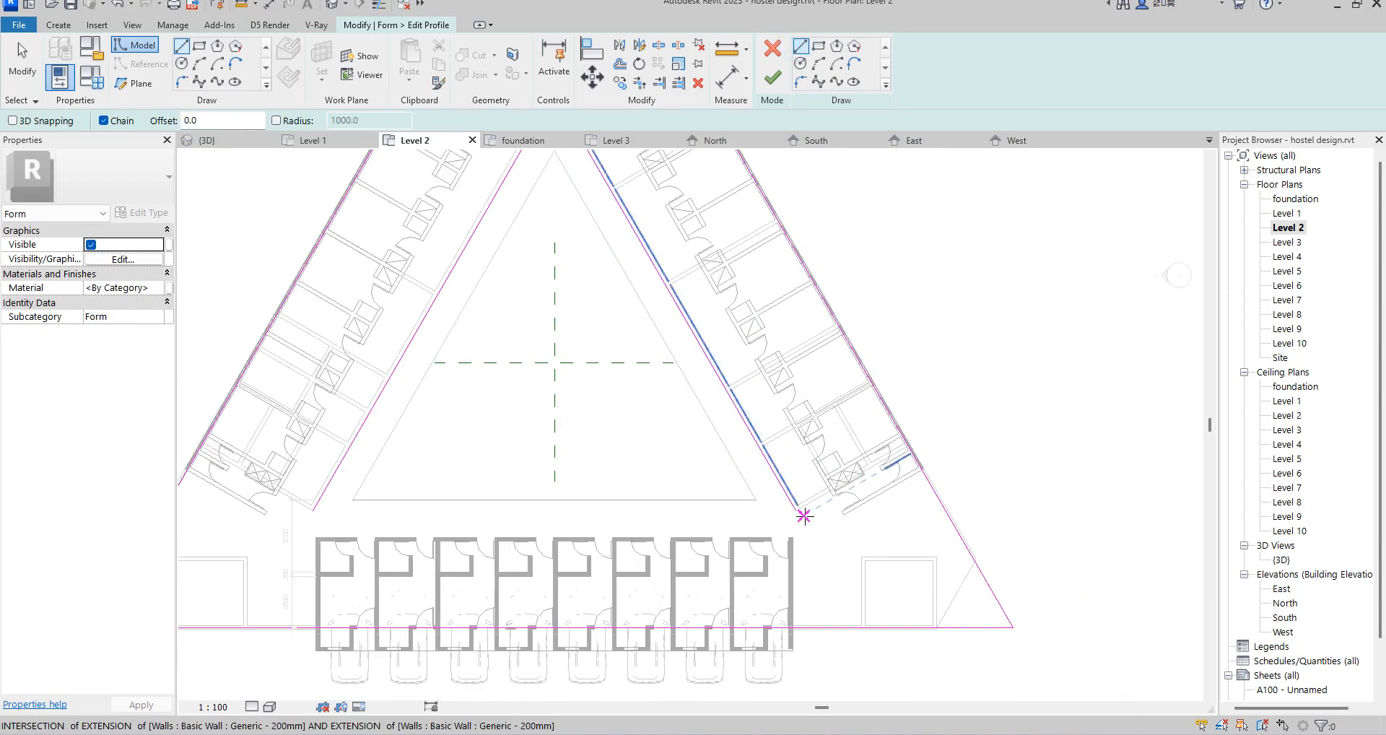
{"action": "left_click", "coordinate": [796, 511]}
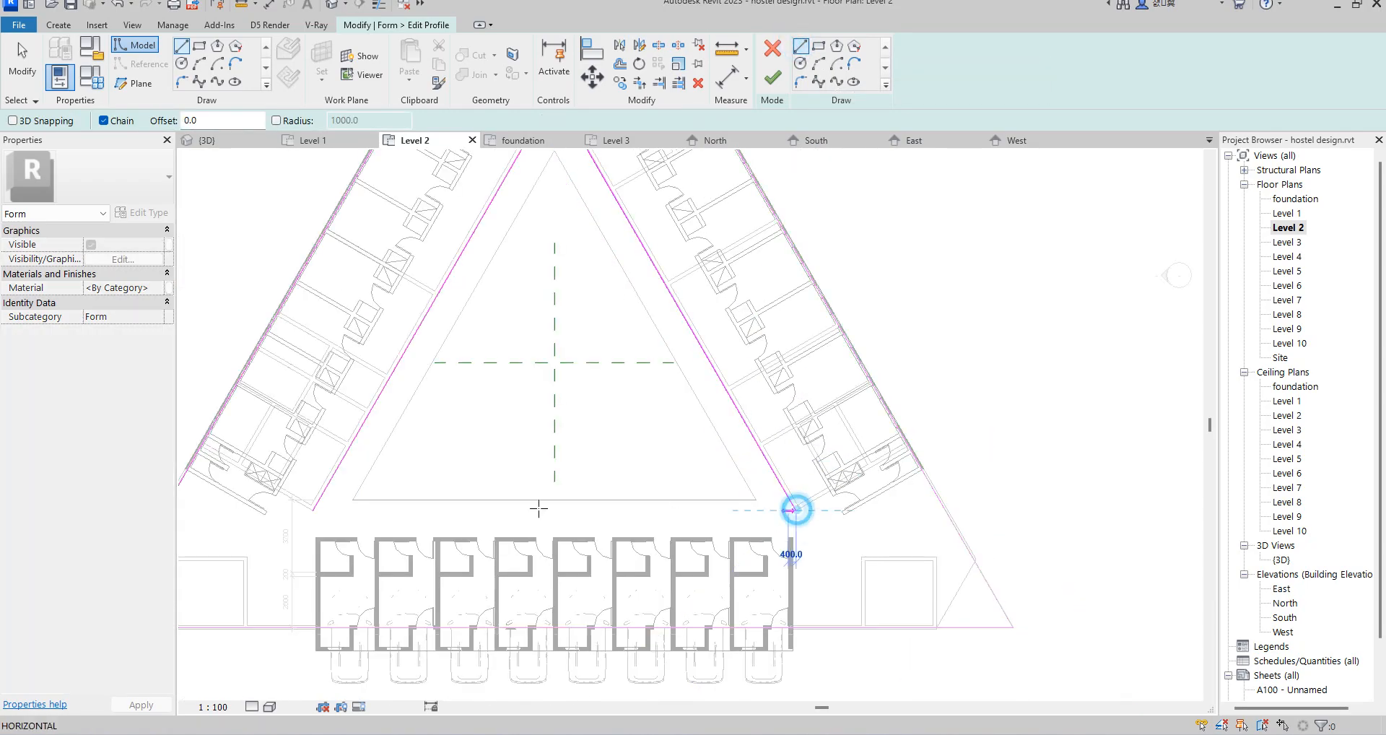
{"action": "left_click", "coordinate": [313, 510]}
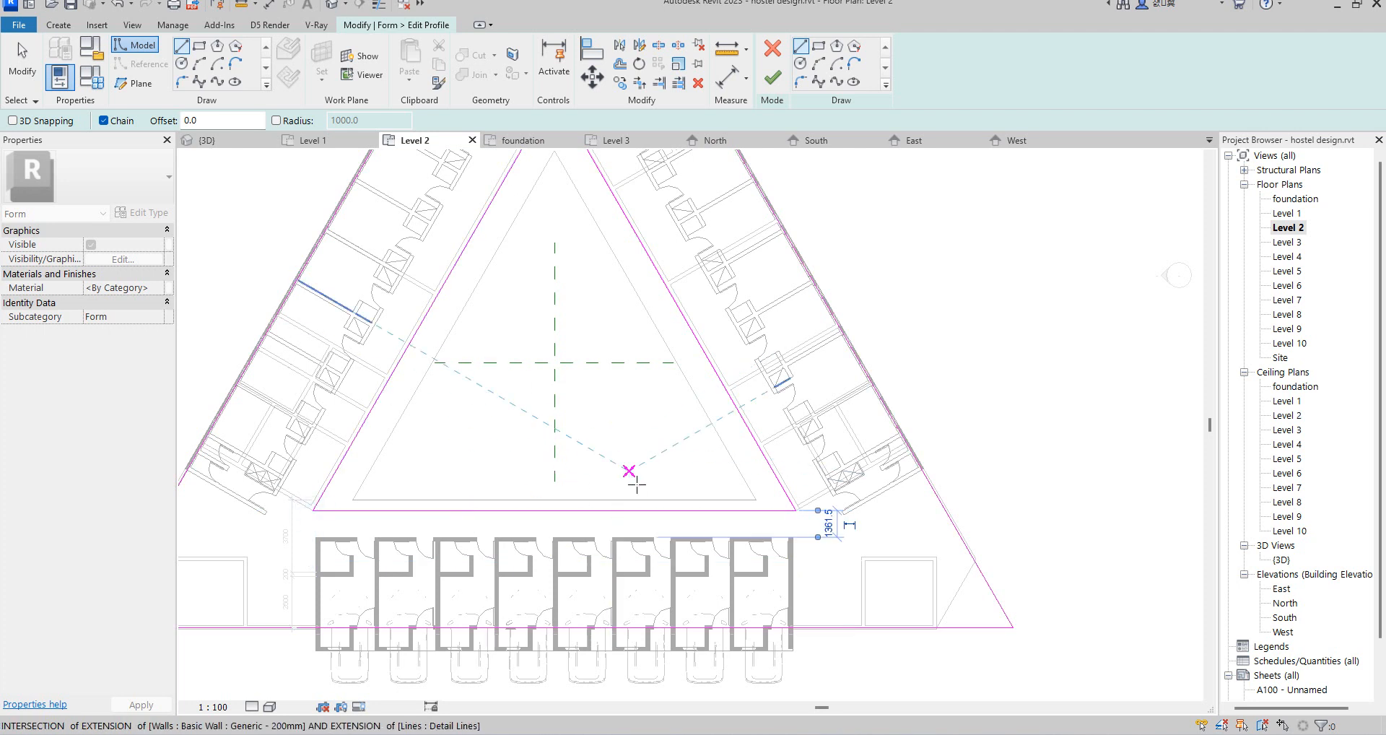
{"action": "scroll", "coordinate": [628, 470], "scroll_direction": "up", "scroll_amount": 2}
{"action": "right_click", "coordinate": [616, 452]}
{"action": "left_click", "coordinate": [659, 461]}
{"action": "scroll", "coordinate": [837, 505], "scroll_direction": "down", "scroll_amount": 3}
{"action": "scroll", "coordinate": [840, 509], "scroll_direction": "up", "scroll_amount": 2}
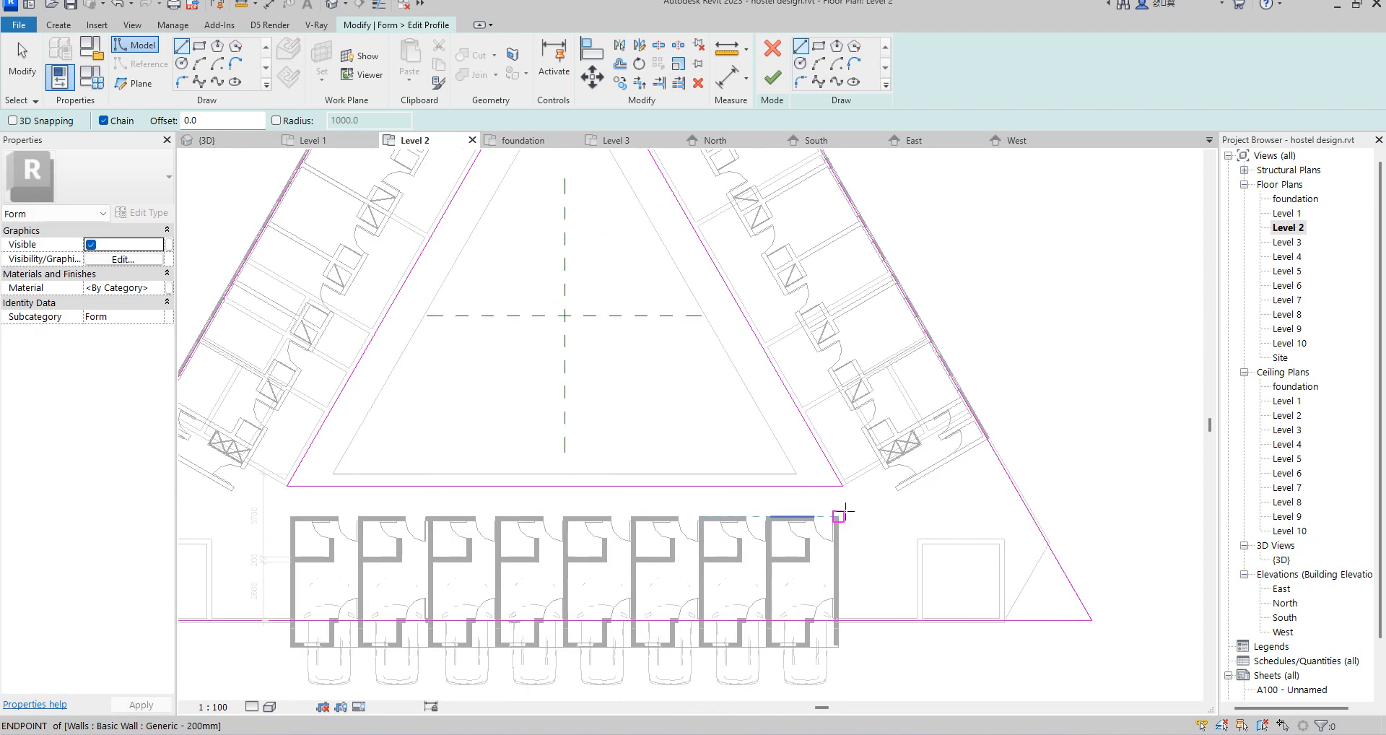
Place aligned dimensions from the horizontal inner line to the front room walls and from the sloping inner line to the angled wing's room walls.
{"action": "scroll", "coordinate": [836, 529], "scroll_direction": "up", "scroll_amount": 2}
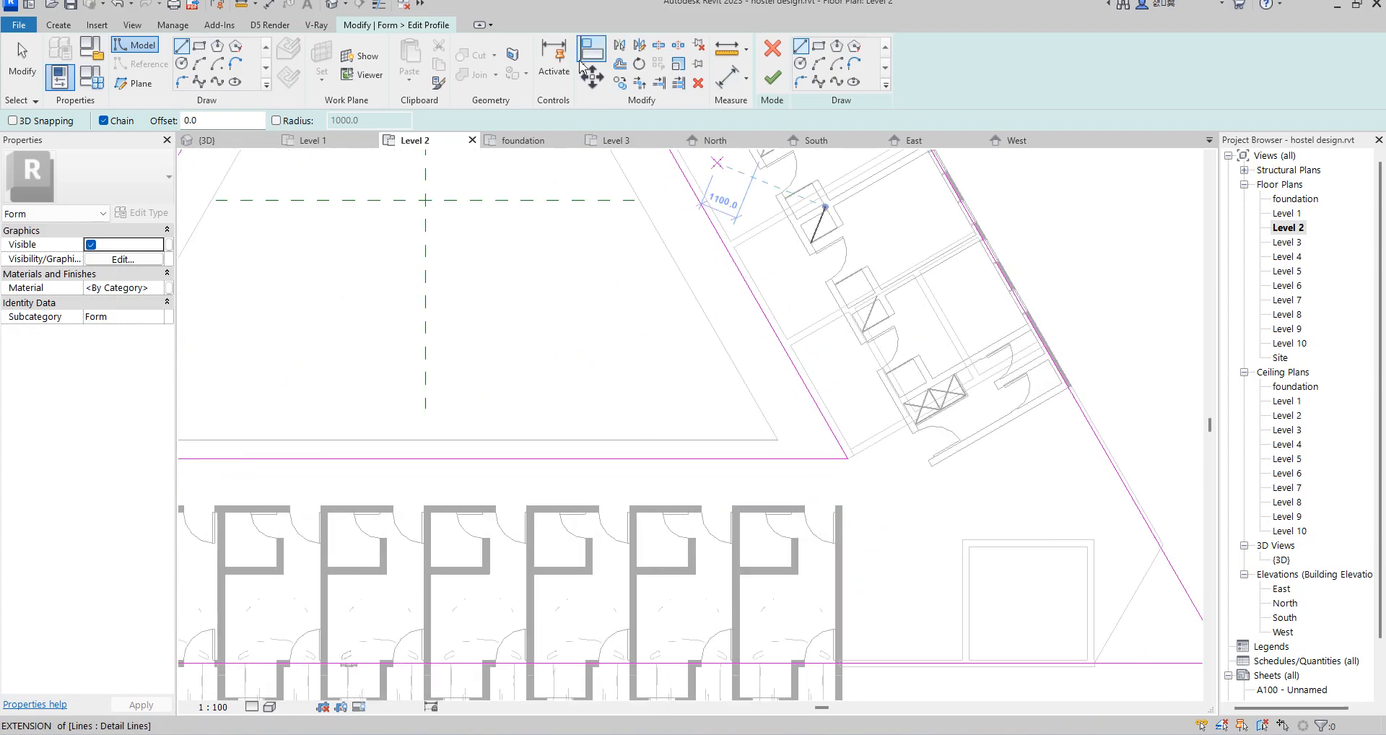
{"action": "left_click", "coordinate": [726, 77]}
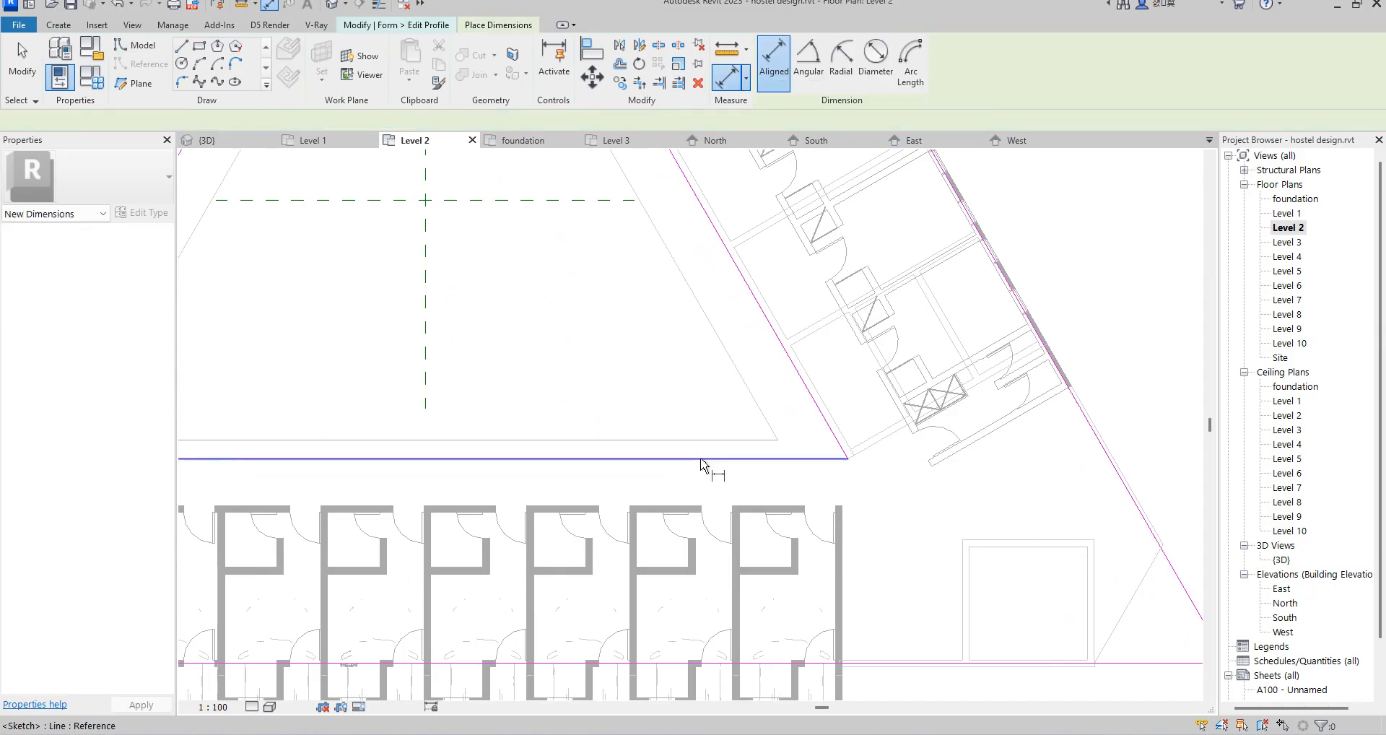
{"action": "left_click", "coordinate": [699, 457]}
{"action": "left_click", "coordinate": [687, 494]}
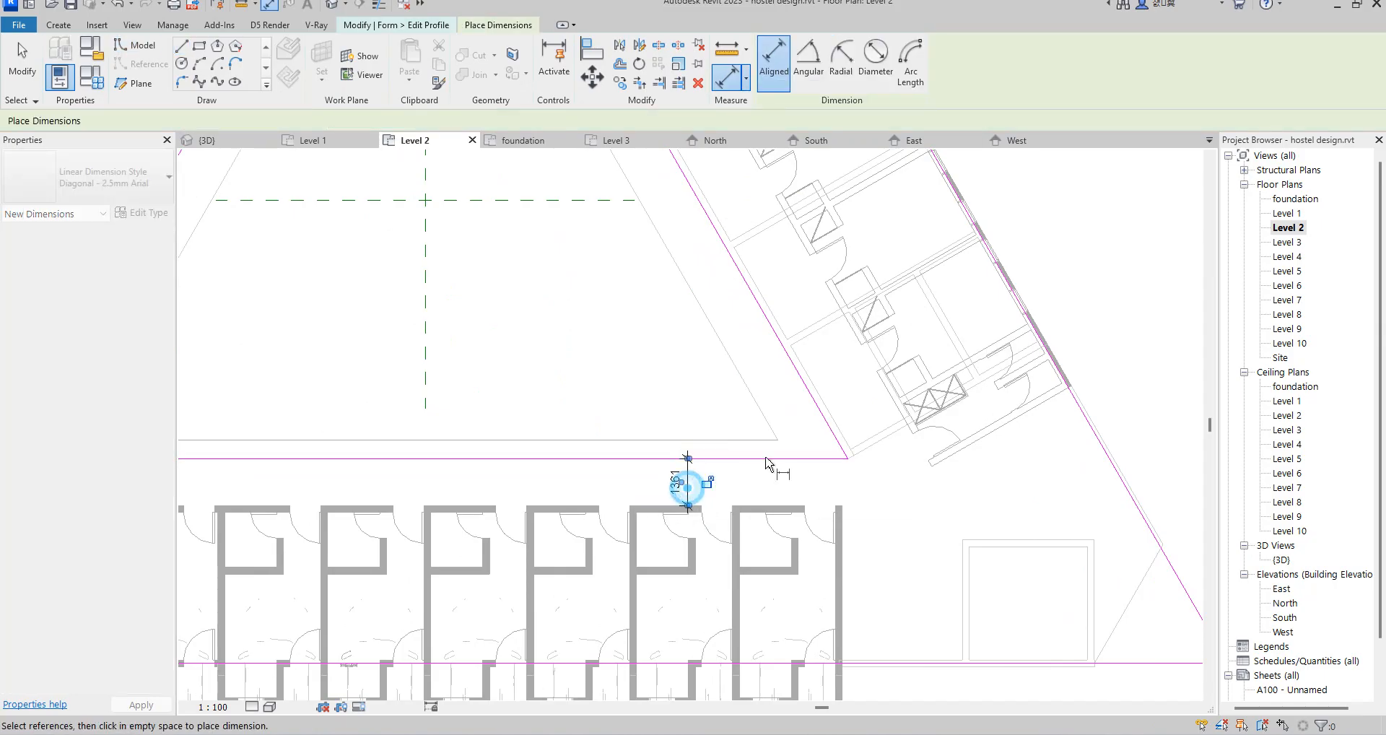
{"action": "left_click", "coordinate": [808, 396]}
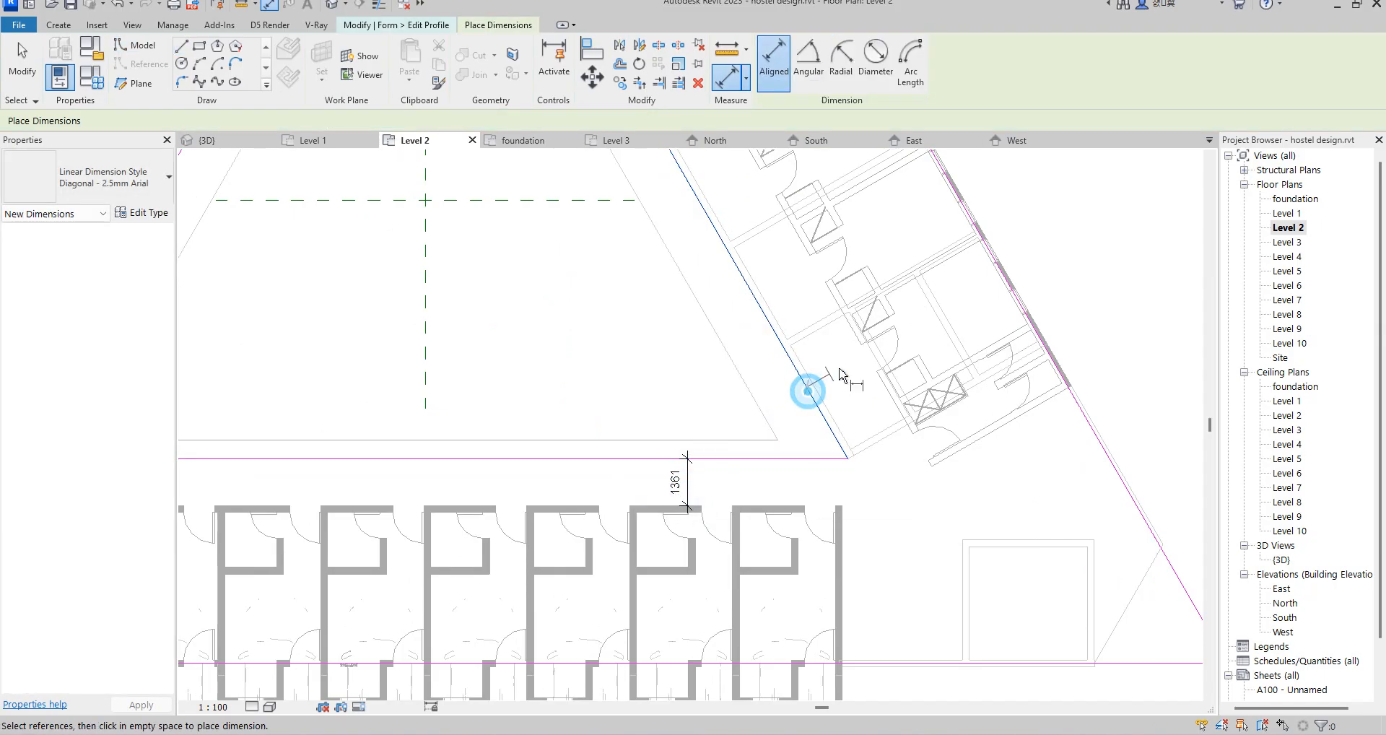
{"action": "left_click", "coordinate": [848, 398]}
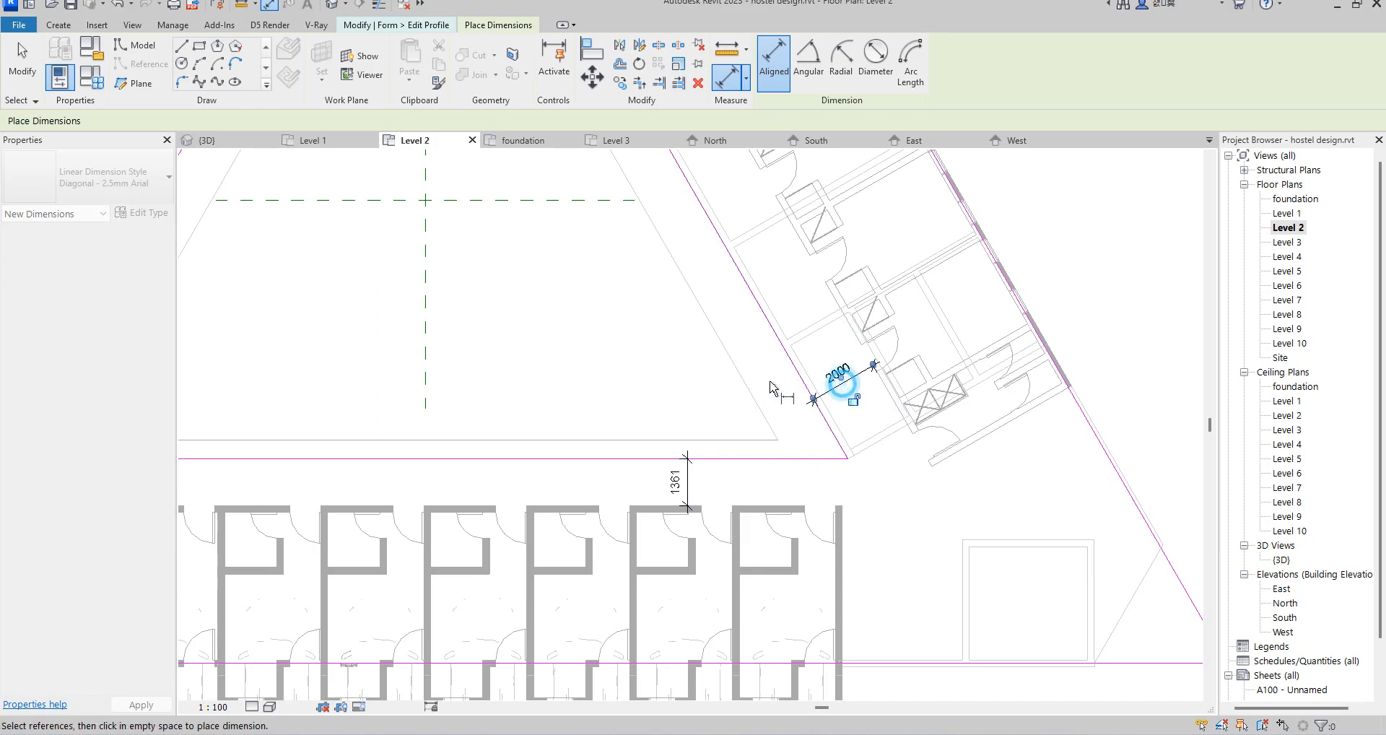
{"action": "left_click", "coordinate": [718, 392]}
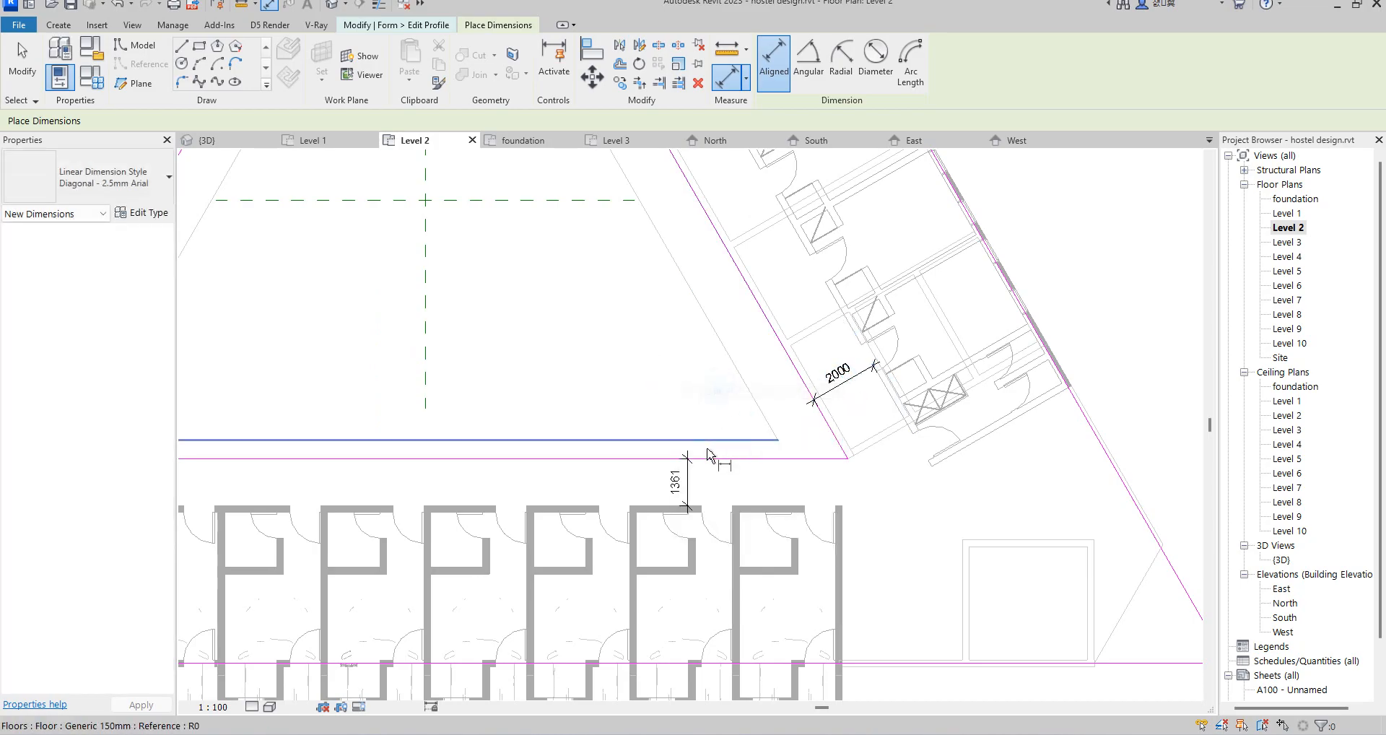
{"action": "left_click", "coordinate": [707, 439]}
{"action": "left_click", "coordinate": [648, 510]}
{"action": "right_click", "coordinate": [634, 393]}
{"action": "left_click", "coordinate": [655, 401]}
{"action": "right_click", "coordinate": [617, 350]}
{"action": "left_click", "coordinate": [646, 360]}
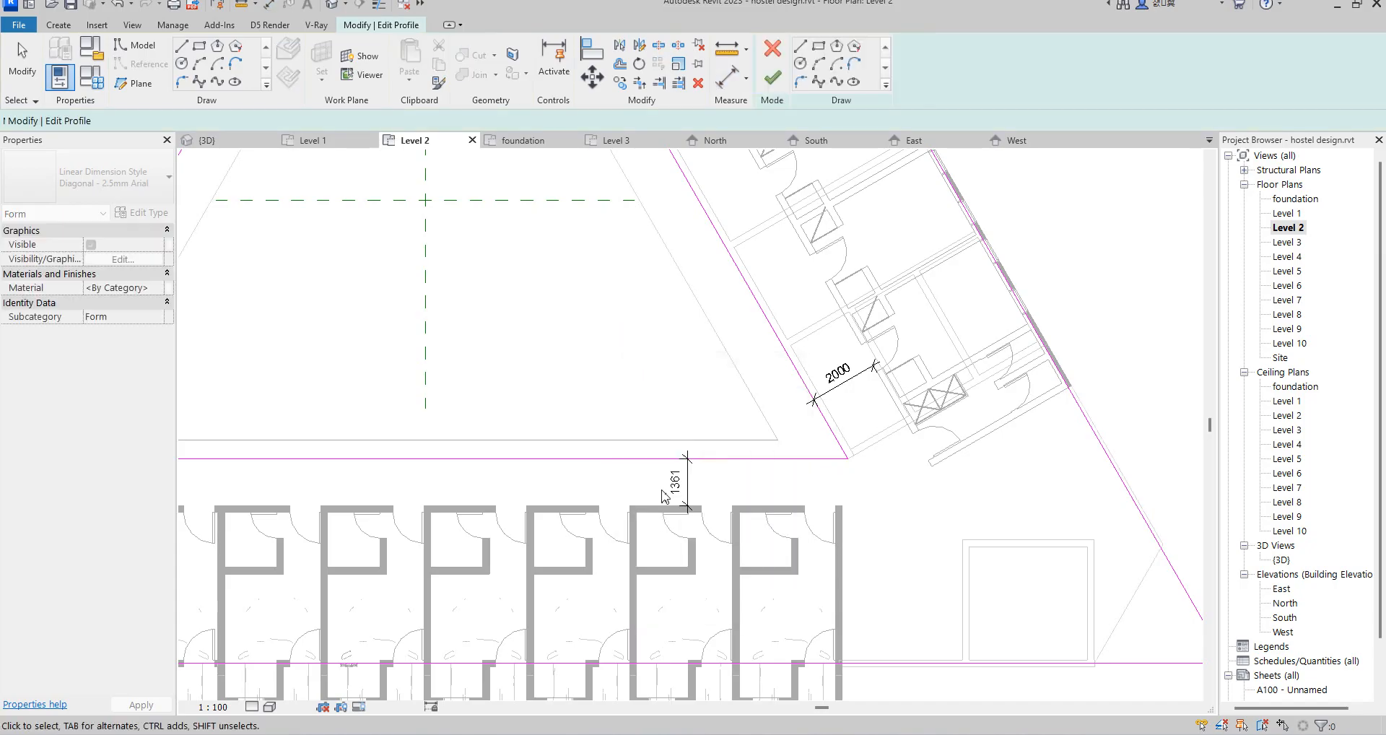
Delete the dimension above the front rooms and align the horizontal inner profile line with the nearby floor edge.
{"action": "left_click", "coordinate": [687, 482]}
{"action": "key", "text": "Delete"}
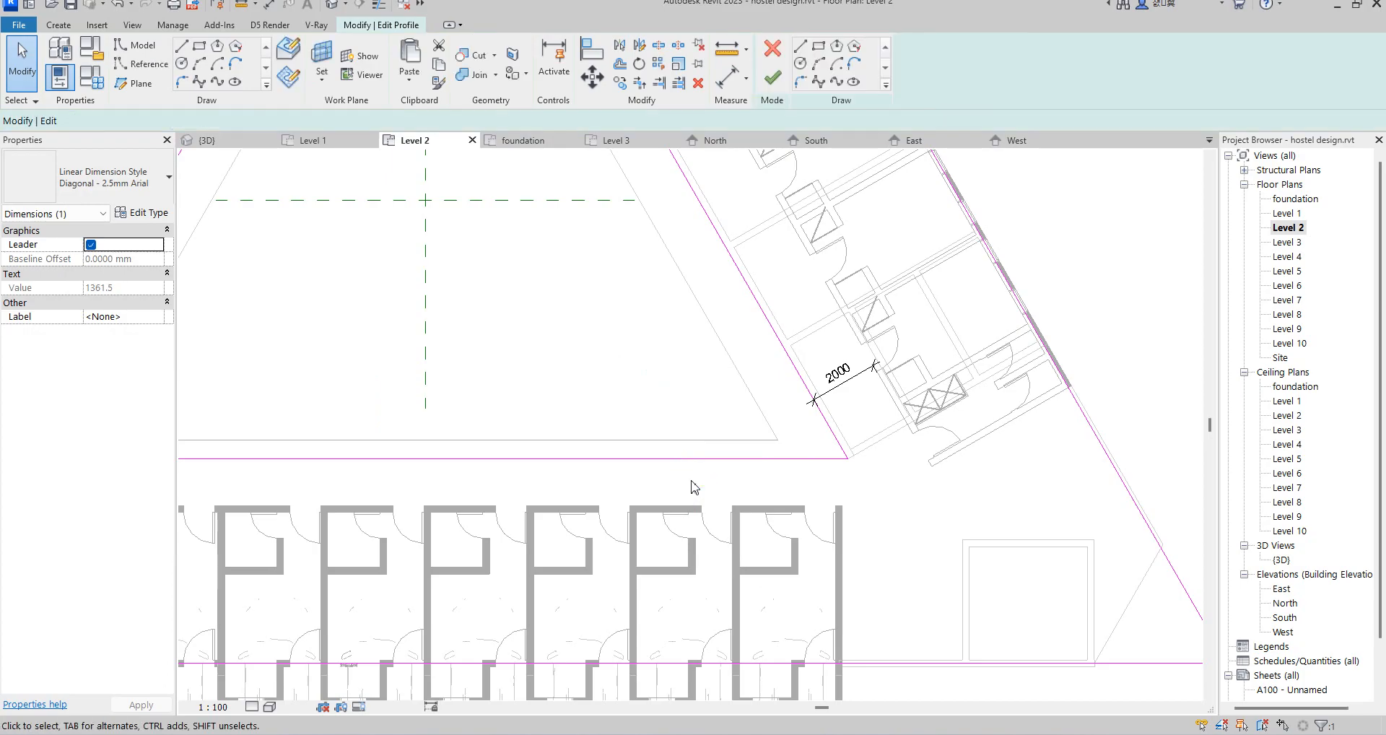
{"action": "scroll", "coordinate": [690, 489], "scroll_direction": "down", "scroll_amount": 2}
{"action": "scroll", "coordinate": [686, 493], "scroll_direction": "up", "scroll_amount": 1}
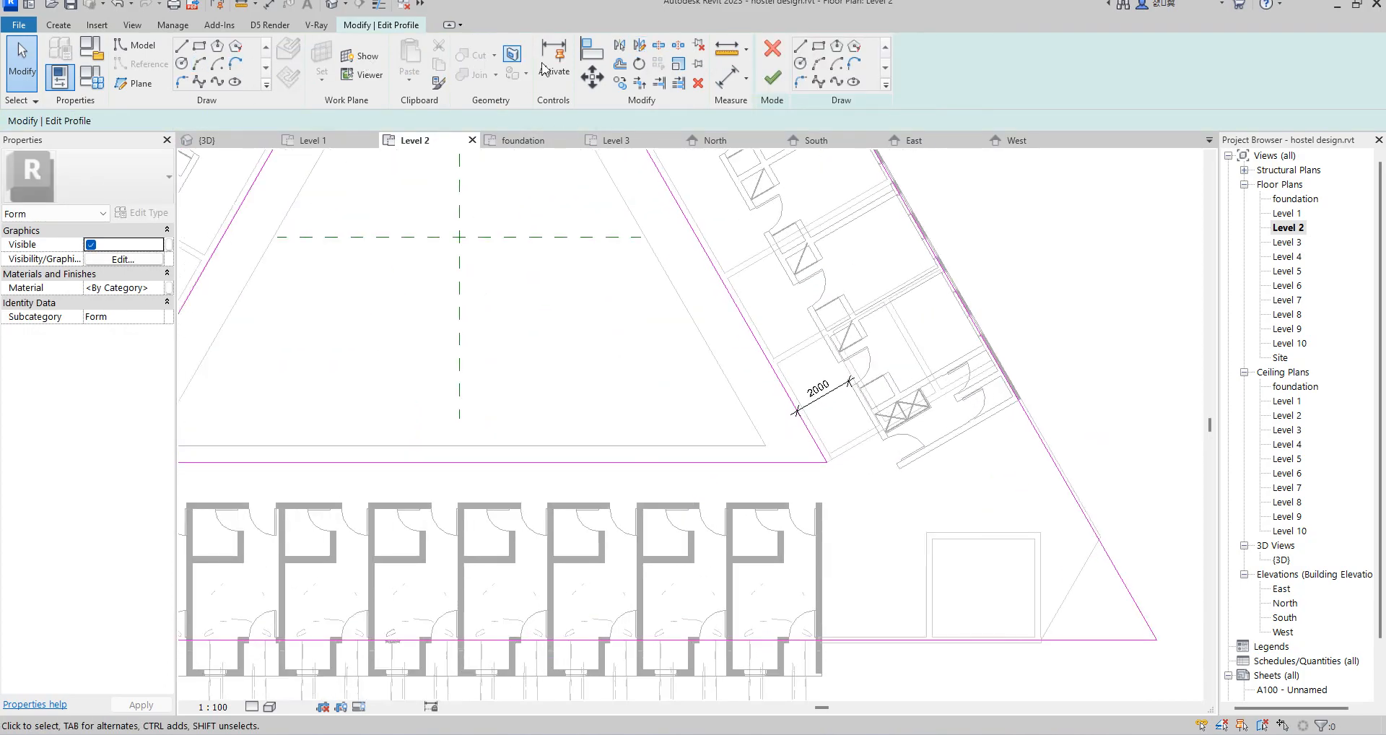
{"action": "left_click", "coordinate": [592, 48]}
{"action": "left_click", "coordinate": [653, 462]}
{"action": "left_click", "coordinate": [644, 463]}
{"action": "scroll", "coordinate": [645, 465], "scroll_direction": "down", "scroll_amount": 3}
{"action": "right_click", "coordinate": [893, 304]}
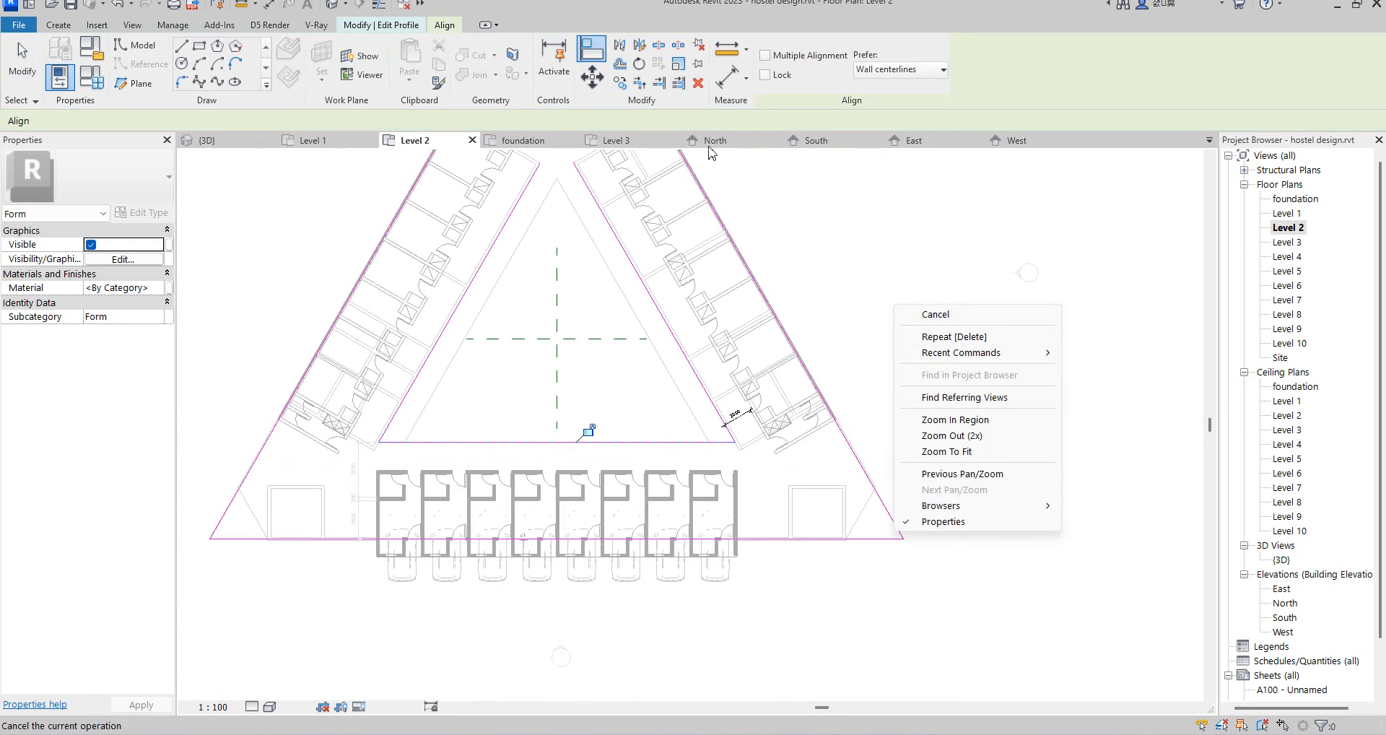
{"action": "right_click", "coordinate": [759, 214]}
{"action": "left_click", "coordinate": [819, 229]}
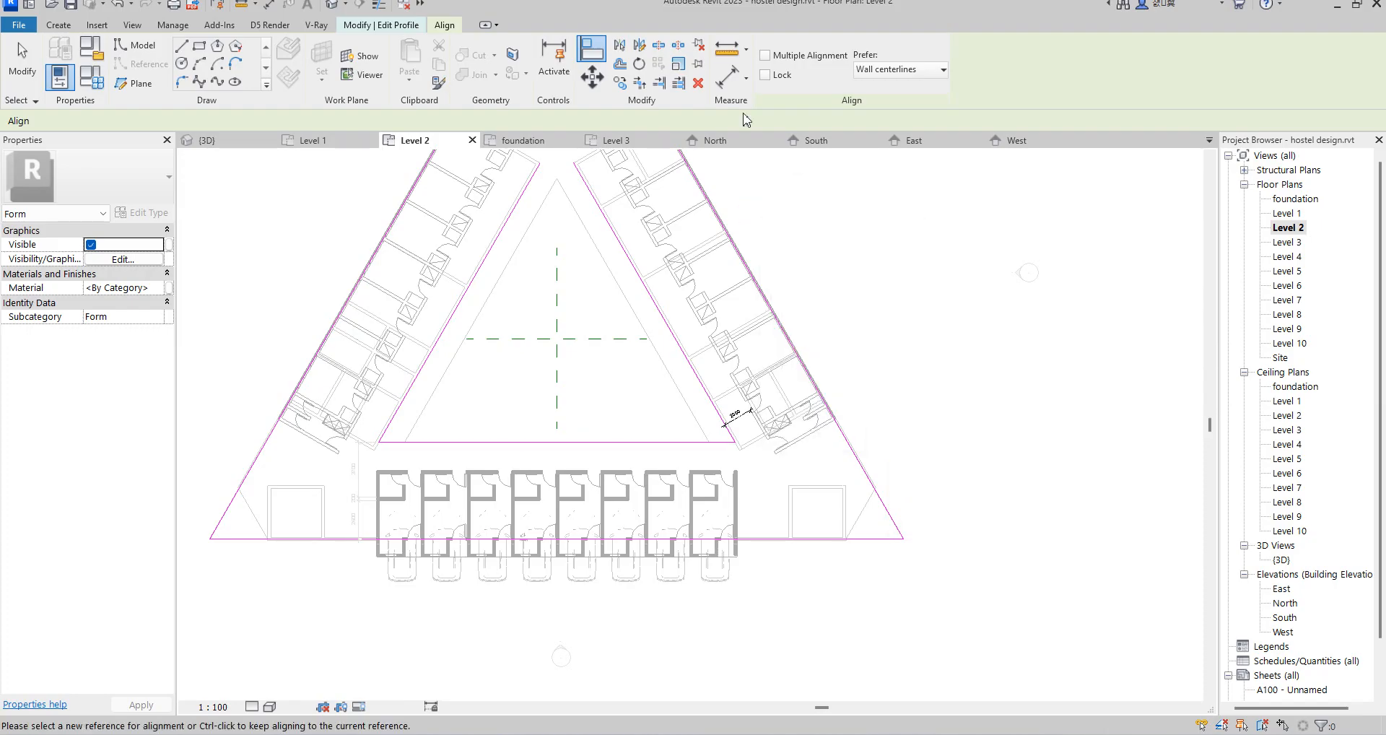
{"action": "right_click", "coordinate": [773, 177]}
{"action": "left_click", "coordinate": [821, 185]}
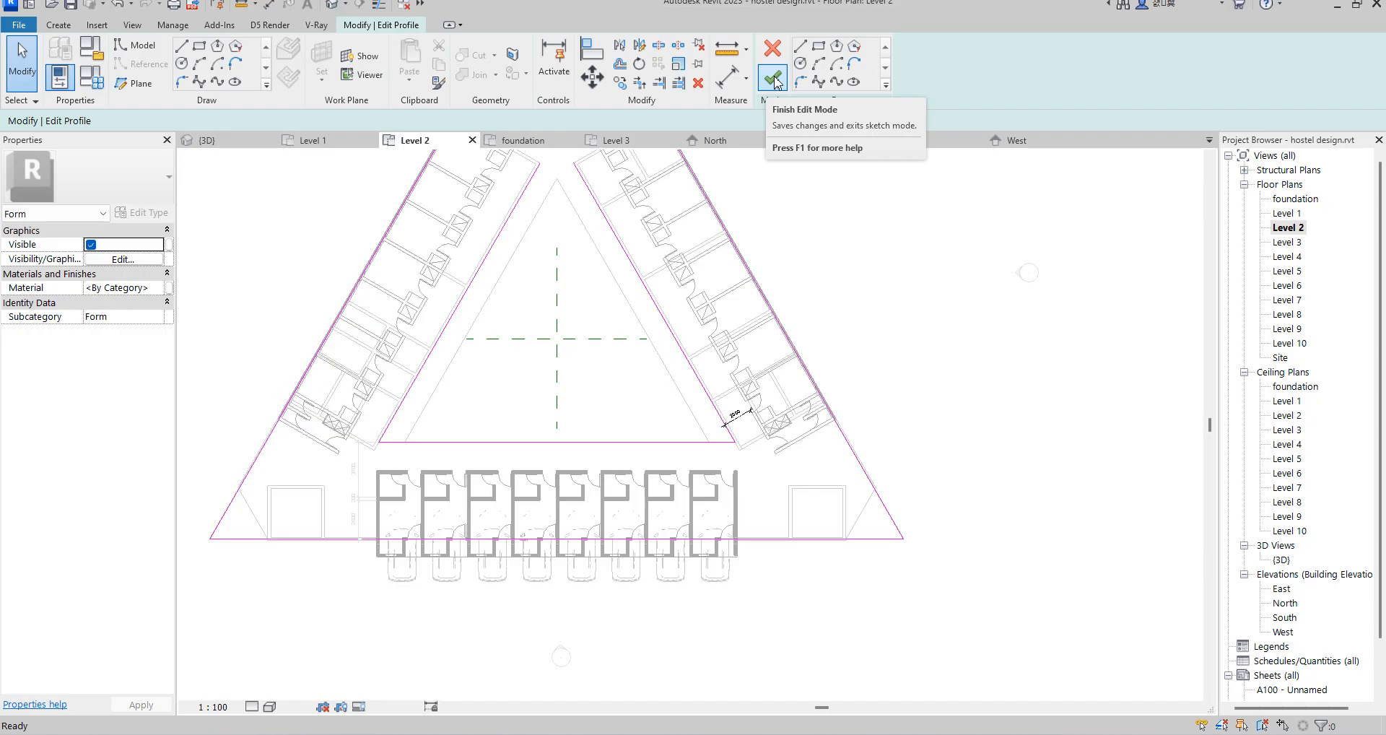
Try to finish the profile edit with the inner triangle still open at its apex.
{"action": "left_click", "coordinate": [773, 78]}
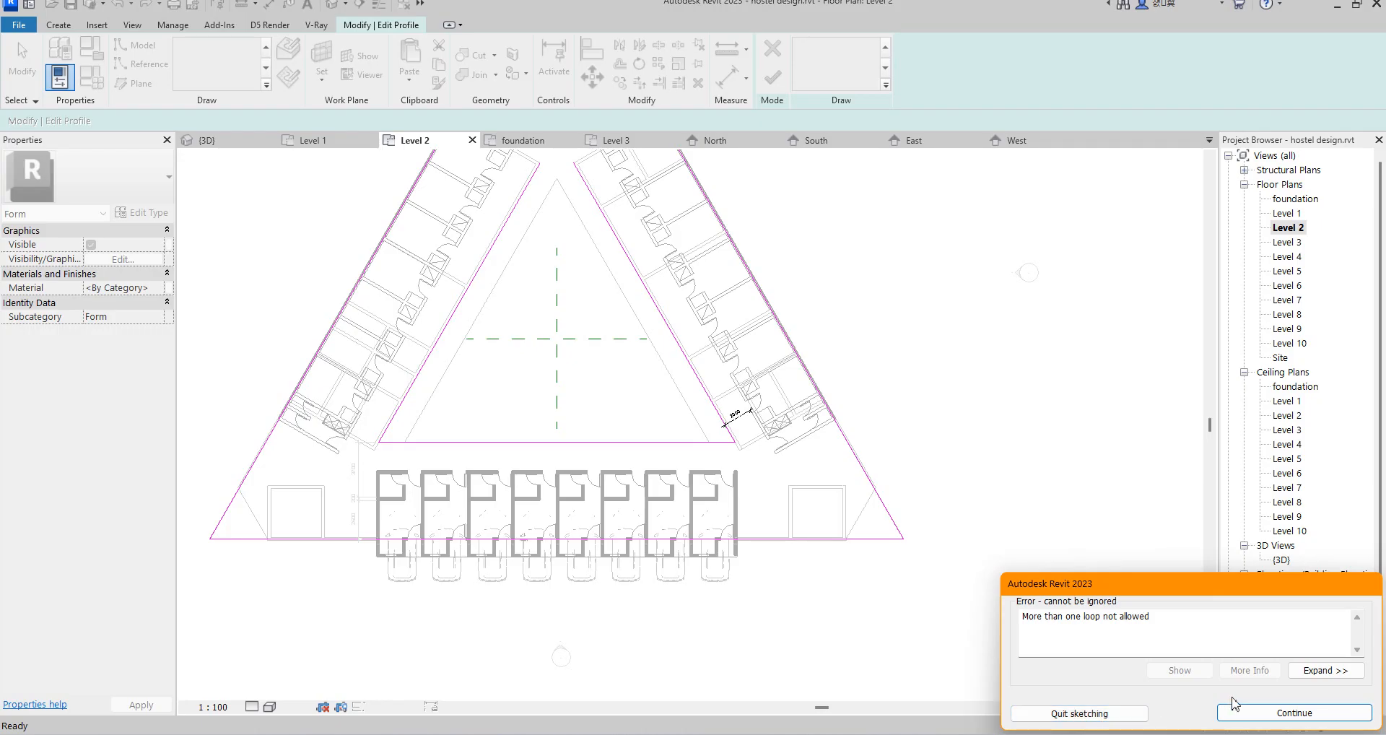
{"action": "left_click", "coordinate": [1265, 712]}
Trim/extend the two sloping inner profile lines to meet in a corner at the triangle's apex.
{"action": "scroll", "coordinate": [654, 394], "scroll_direction": "down", "scroll_amount": 2}
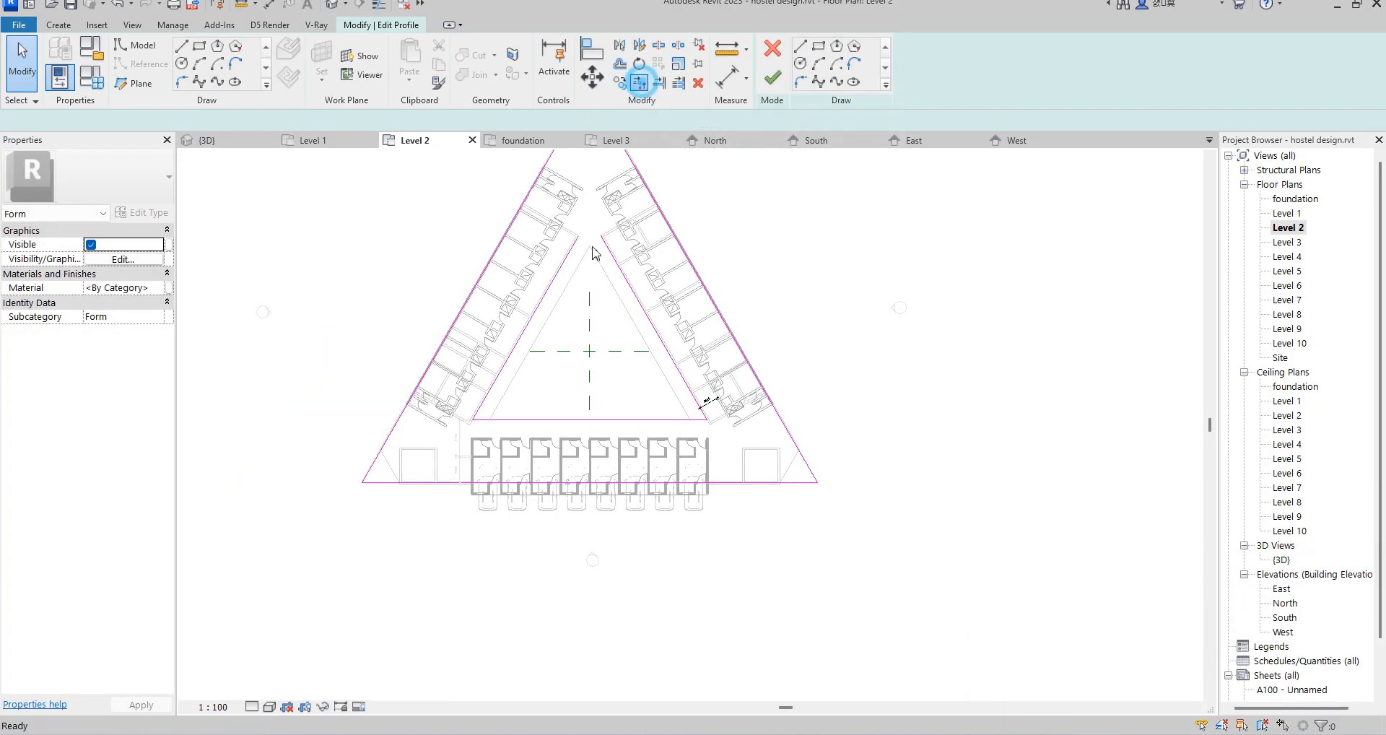
{"action": "left_click", "coordinate": [639, 81]}
{"action": "left_click", "coordinate": [572, 258]}
{"action": "left_click", "coordinate": [606, 261]}
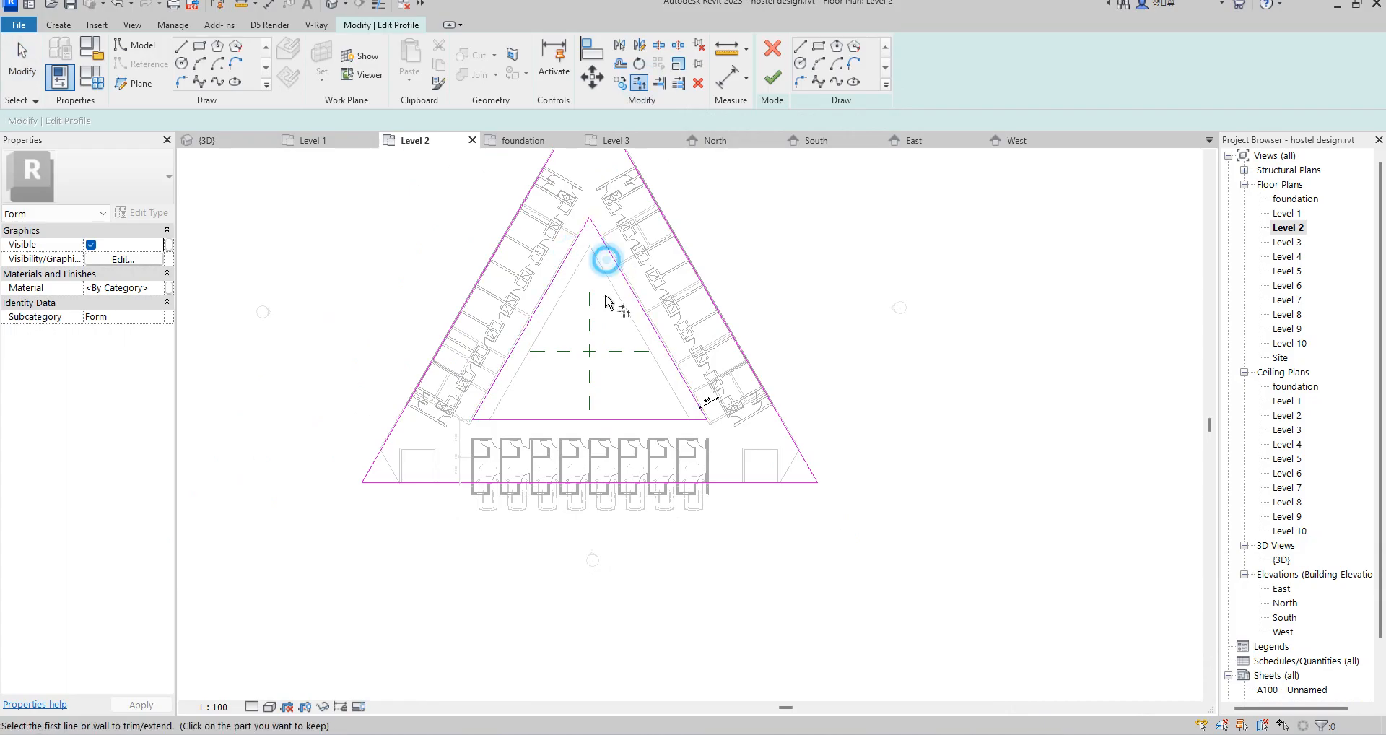
{"action": "left_click", "coordinate": [576, 412]}
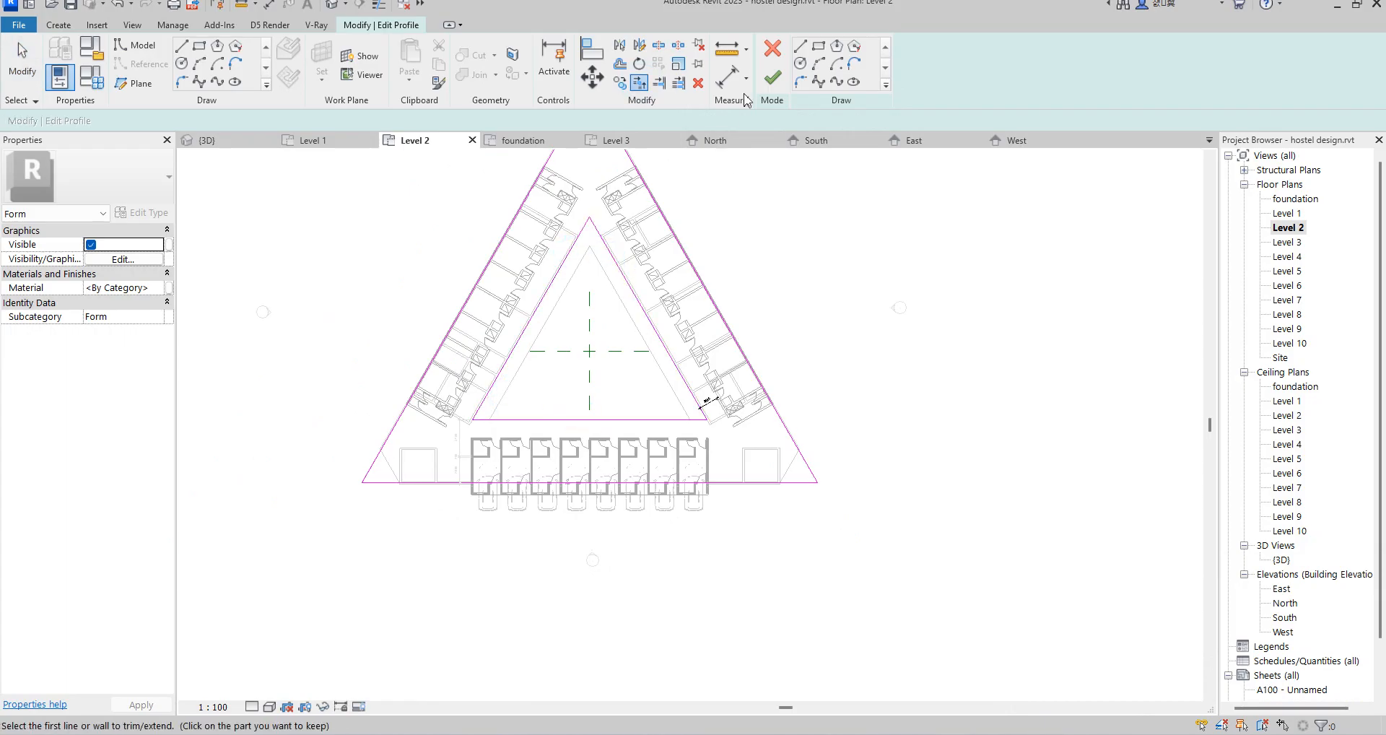
Try to finish the profile edit again with the closed inner triangle inside the outer one.
{"action": "left_click", "coordinate": [772, 78]}
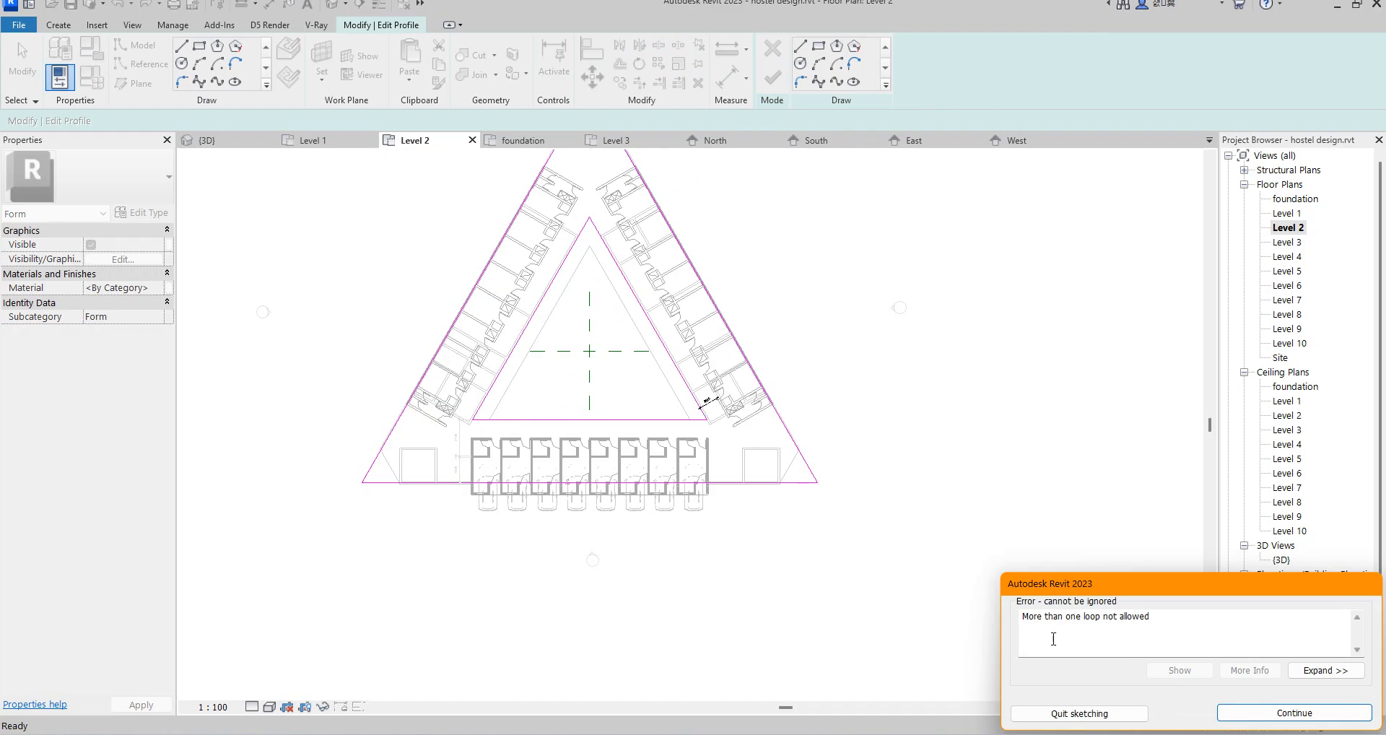
{"action": "left_click", "coordinate": [1260, 714]}
{"action": "scroll", "coordinate": [705, 433], "scroll_direction": "up", "scroll_amount": 2}
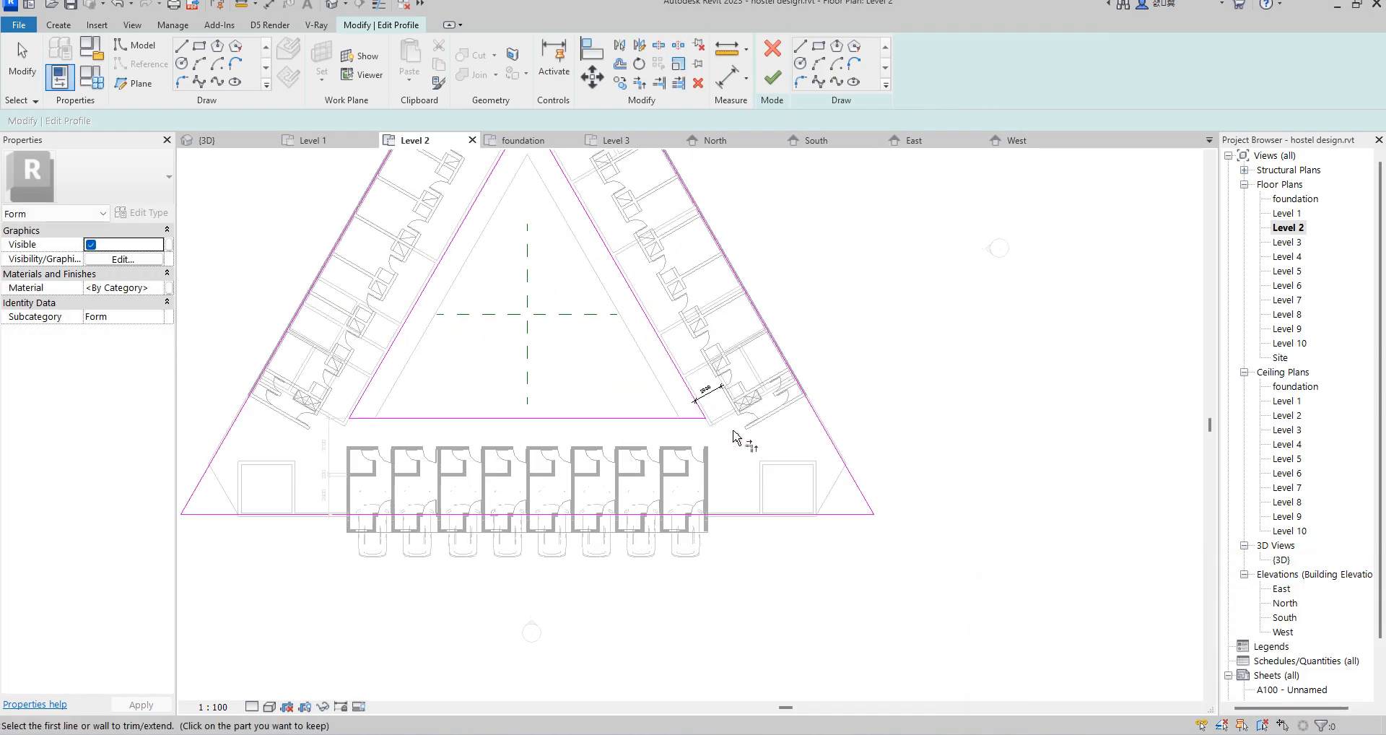
Trim/extend the right sloping and horizontal inner profile lines to meet in a corner at the inner triangle's lower right.
{"action": "scroll", "coordinate": [681, 392], "scroll_direction": "up", "scroll_amount": 2}
{"action": "left_click", "coordinate": [682, 383]}
{"action": "left_click", "coordinate": [704, 434]}
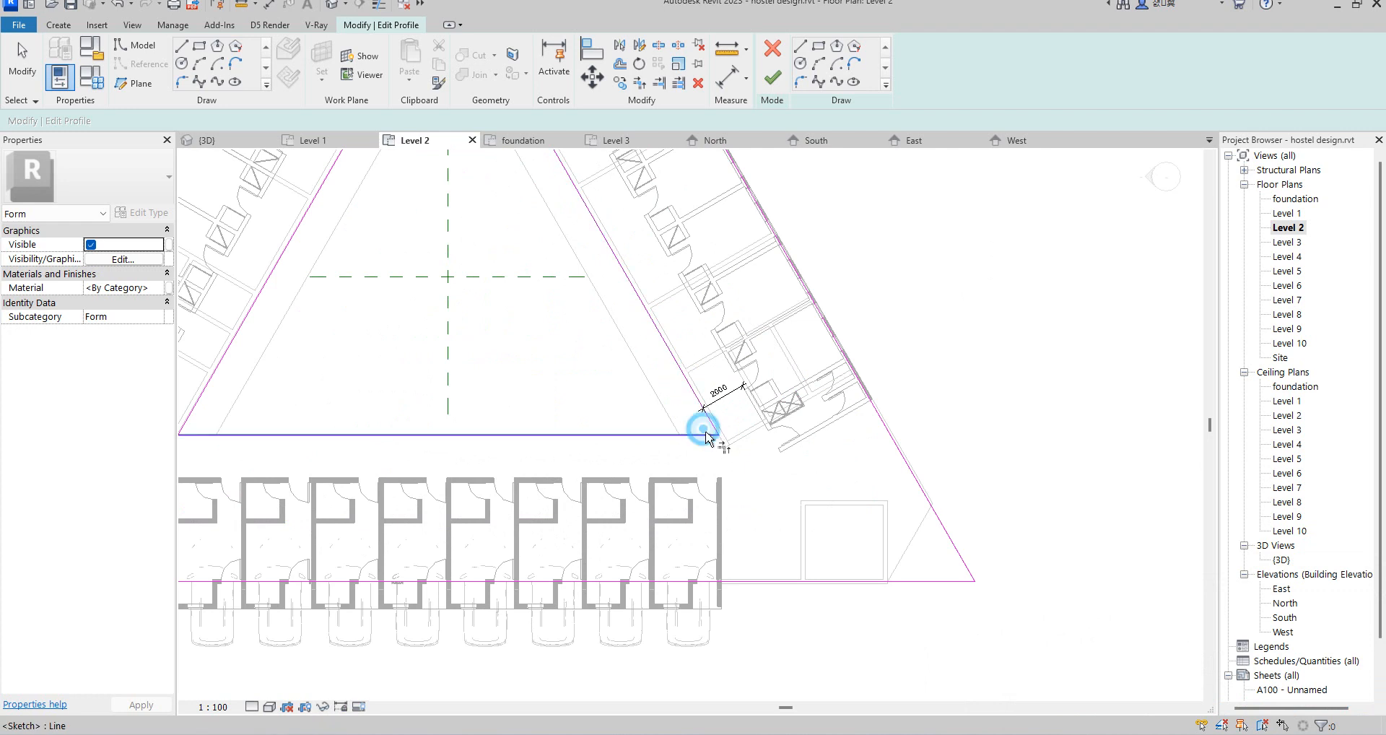
{"action": "scroll", "coordinate": [714, 417], "scroll_direction": "down", "scroll_amount": 3}
{"action": "scroll", "coordinate": [584, 224], "scroll_direction": "up", "scroll_amount": 2}
{"action": "scroll", "coordinate": [584, 224], "scroll_direction": "up", "scroll_amount": 1}
{"action": "right_click", "coordinate": [575, 176]}
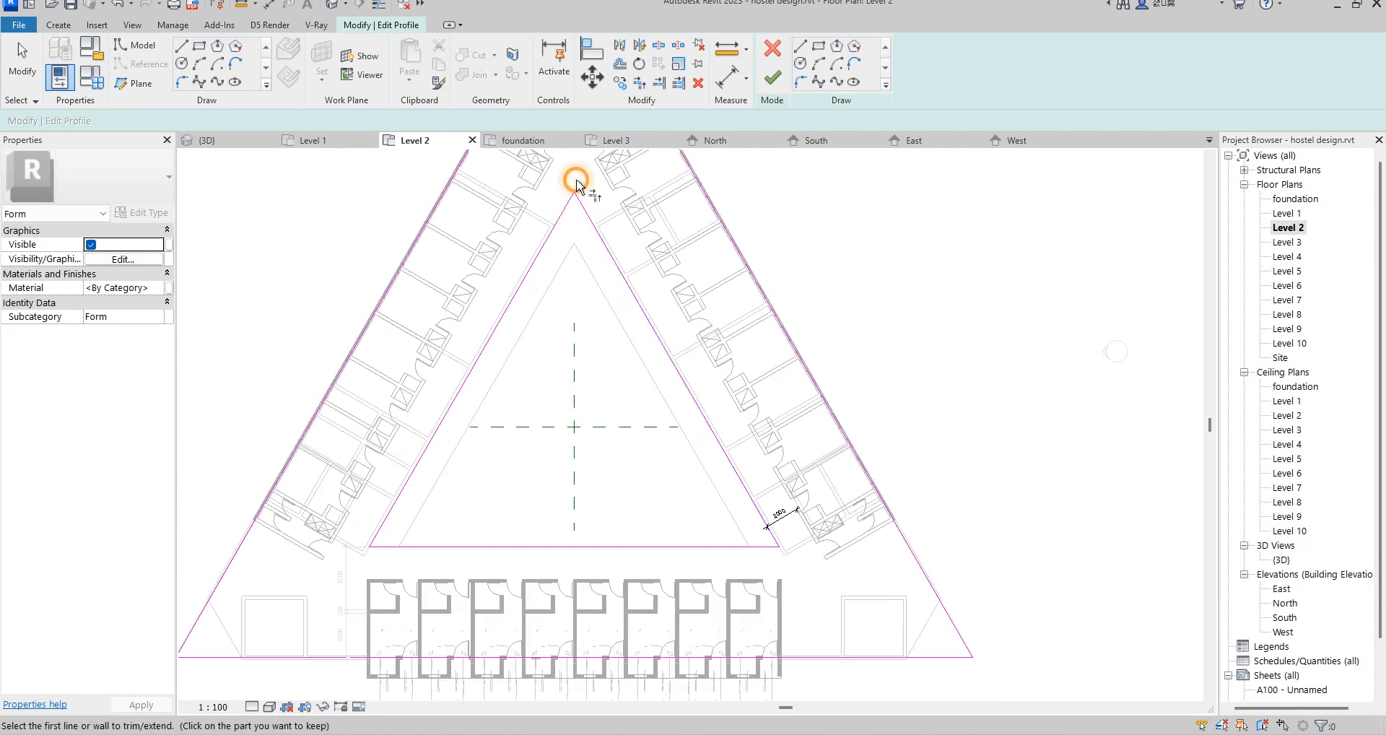
{"action": "left_click", "coordinate": [620, 189]}
{"action": "right_click", "coordinate": [581, 179]}
{"action": "left_click", "coordinate": [615, 191]}
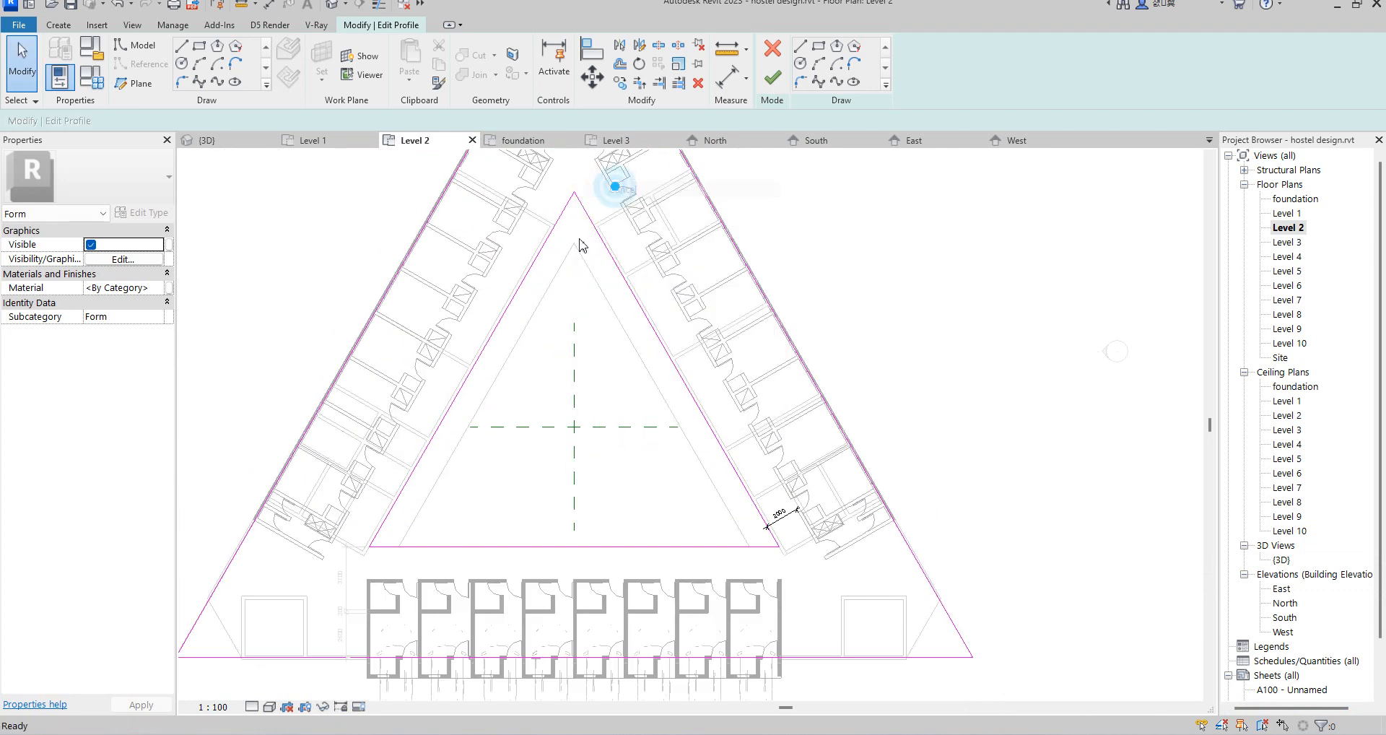
Delete the right sloping inner profile line and undo that deletion.
{"action": "scroll", "coordinate": [575, 208], "scroll_direction": "up", "scroll_amount": 2}
{"action": "scroll", "coordinate": [584, 189], "scroll_direction": "up", "scroll_amount": 2}
{"action": "scroll", "coordinate": [605, 184], "scroll_direction": "up", "scroll_amount": 2}
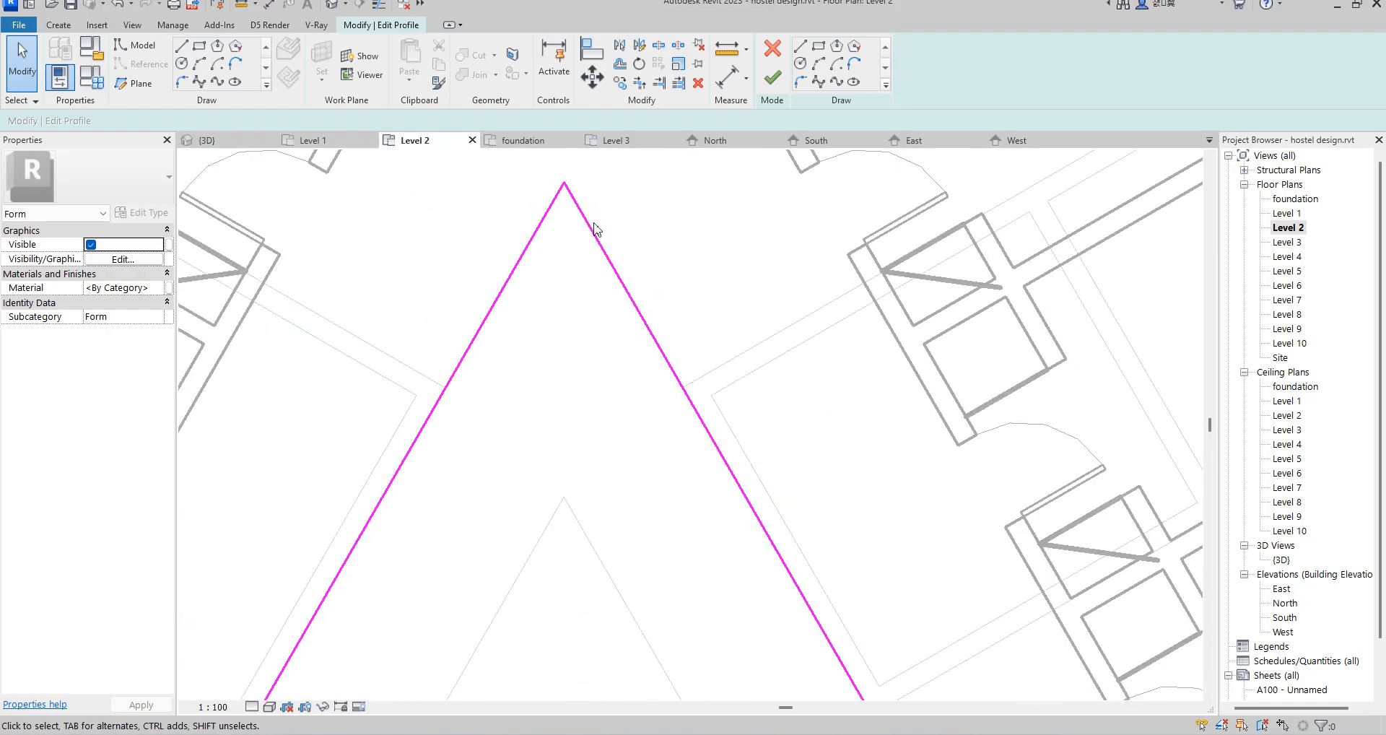
{"action": "left_click", "coordinate": [594, 237]}
{"action": "key", "text": "Delete"}
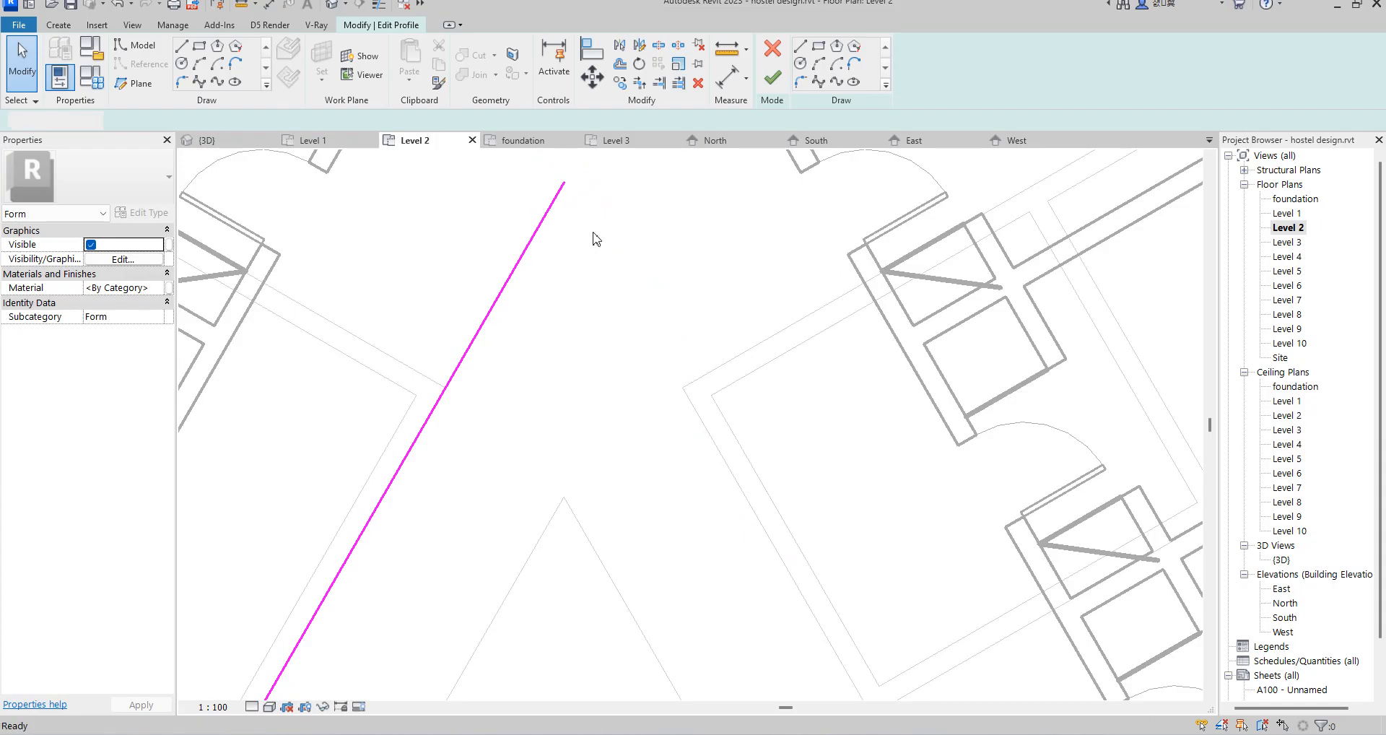
{"action": "key", "text": "ctrl+z"}
Delete the right sloping and horizontal inner profile lines together with the nearby dimension.
{"action": "scroll", "coordinate": [581, 300], "scroll_direction": "down", "scroll_amount": 2}
{"action": "scroll", "coordinate": [678, 506], "scroll_direction": "down", "scroll_amount": 2}
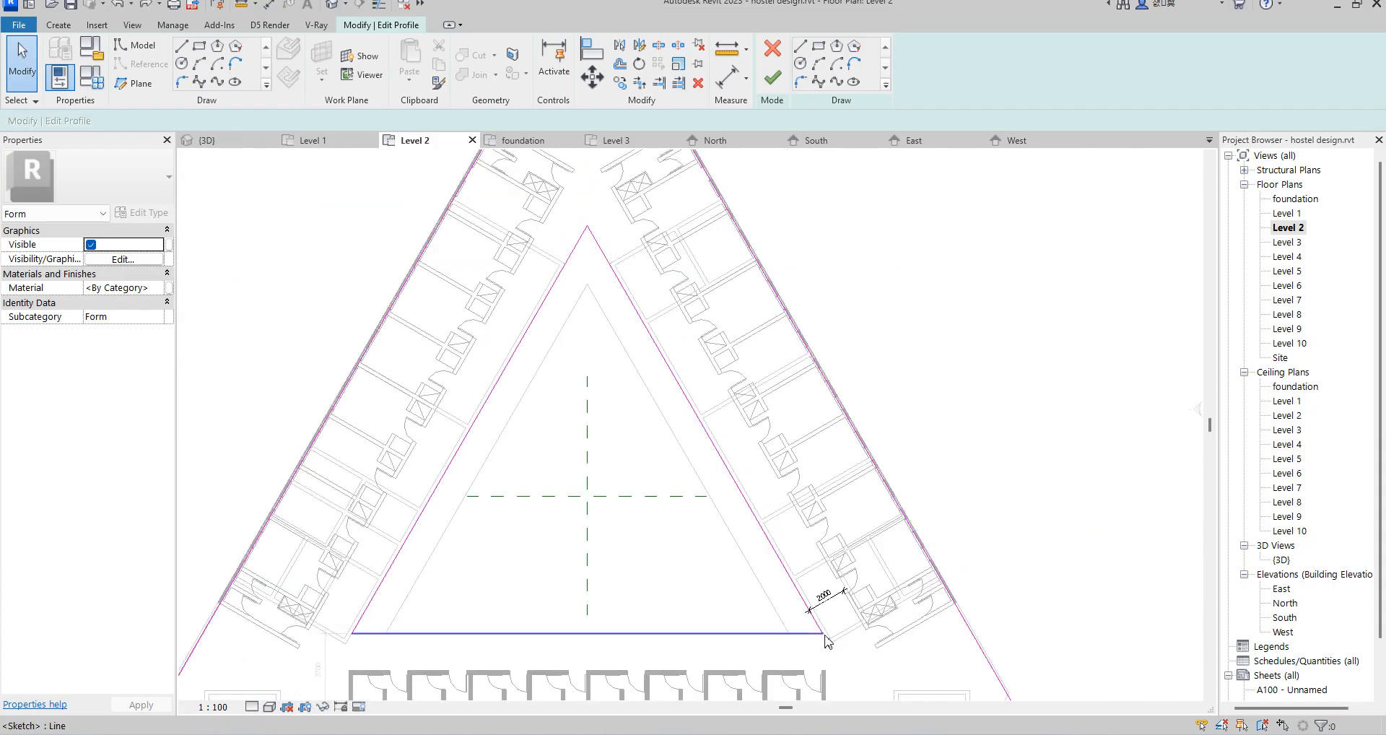
{"action": "left_click_drag", "start_coordinate": [836, 639], "coordinate": [774, 618]}
{"action": "key", "text": "Delete"}
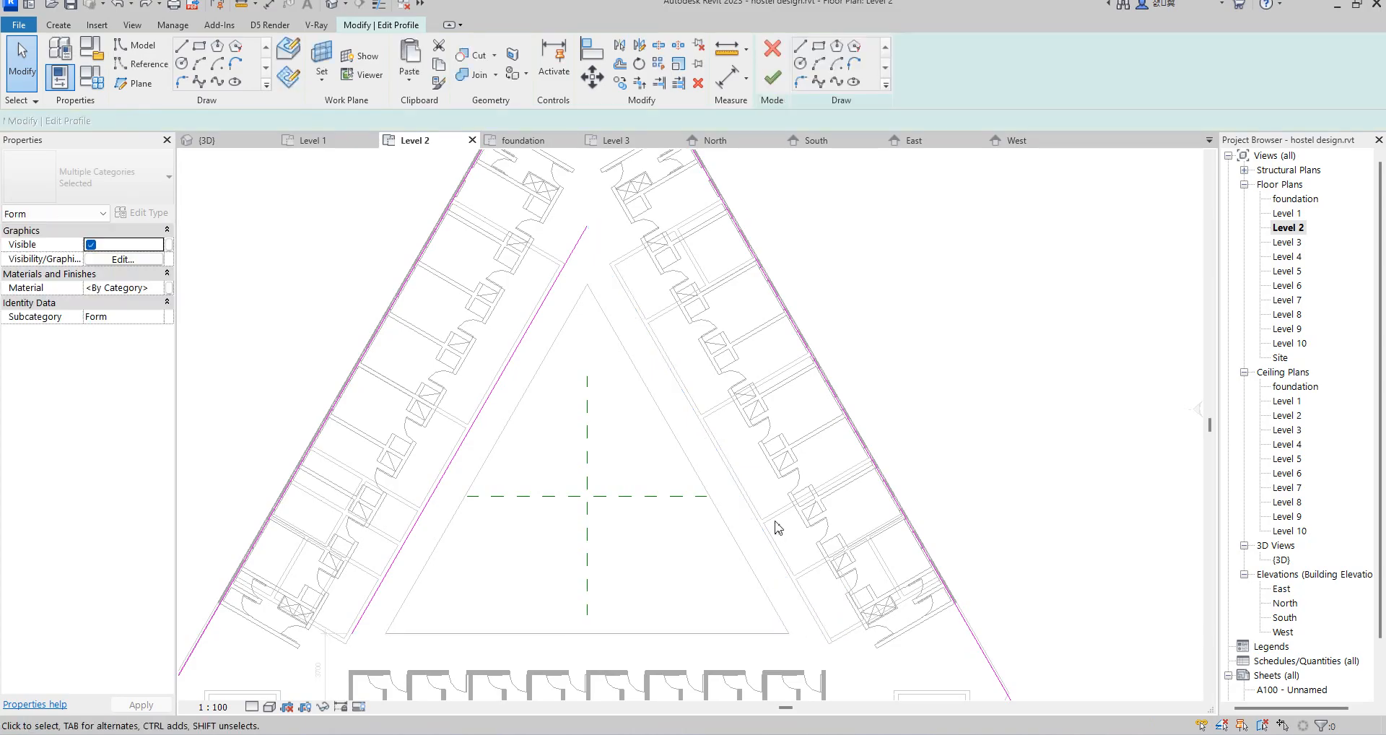
Add profile lines from the slanted floor edges across the two lower corners with Pick Lines at 0.0 offset.
{"action": "scroll", "coordinate": [777, 525], "scroll_direction": "down", "scroll_amount": 4}
{"action": "scroll", "coordinate": [852, 613], "scroll_direction": "up", "scroll_amount": 3}
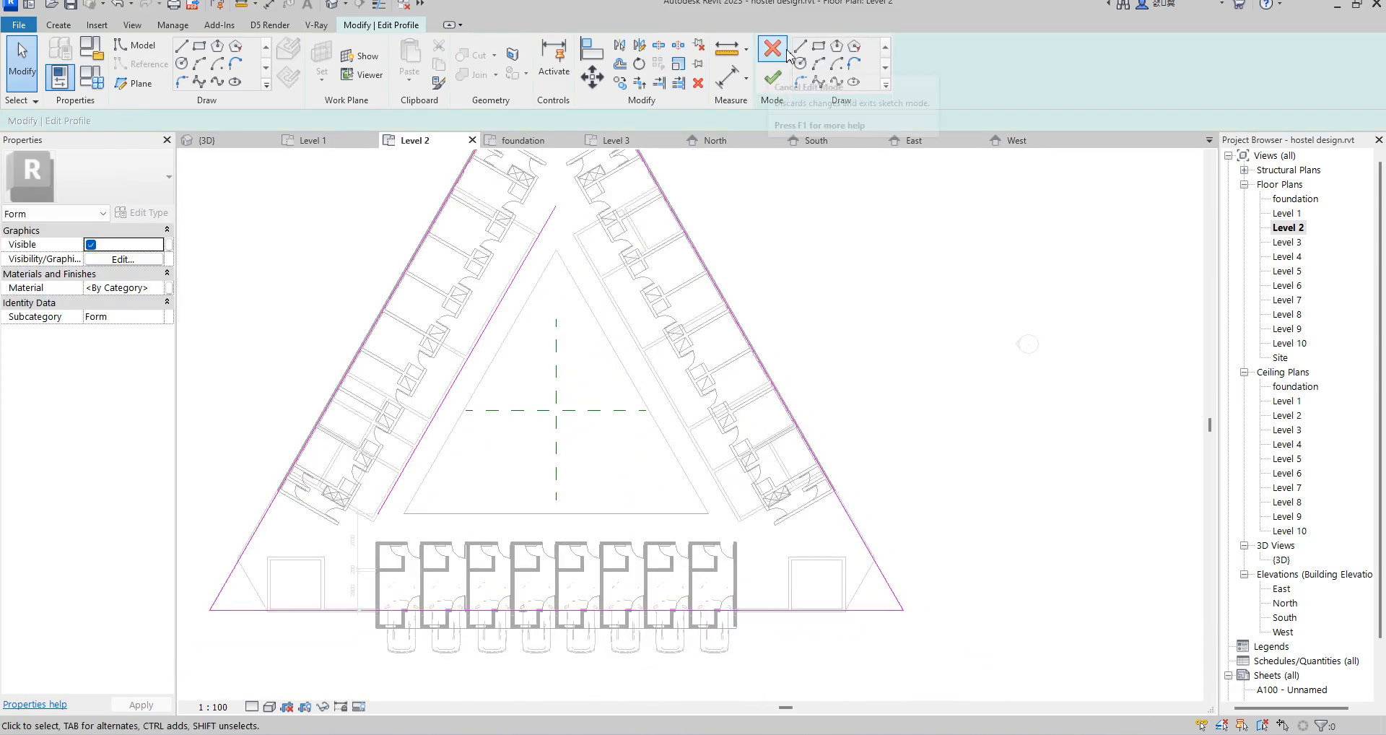
{"action": "left_click", "coordinate": [889, 88]}
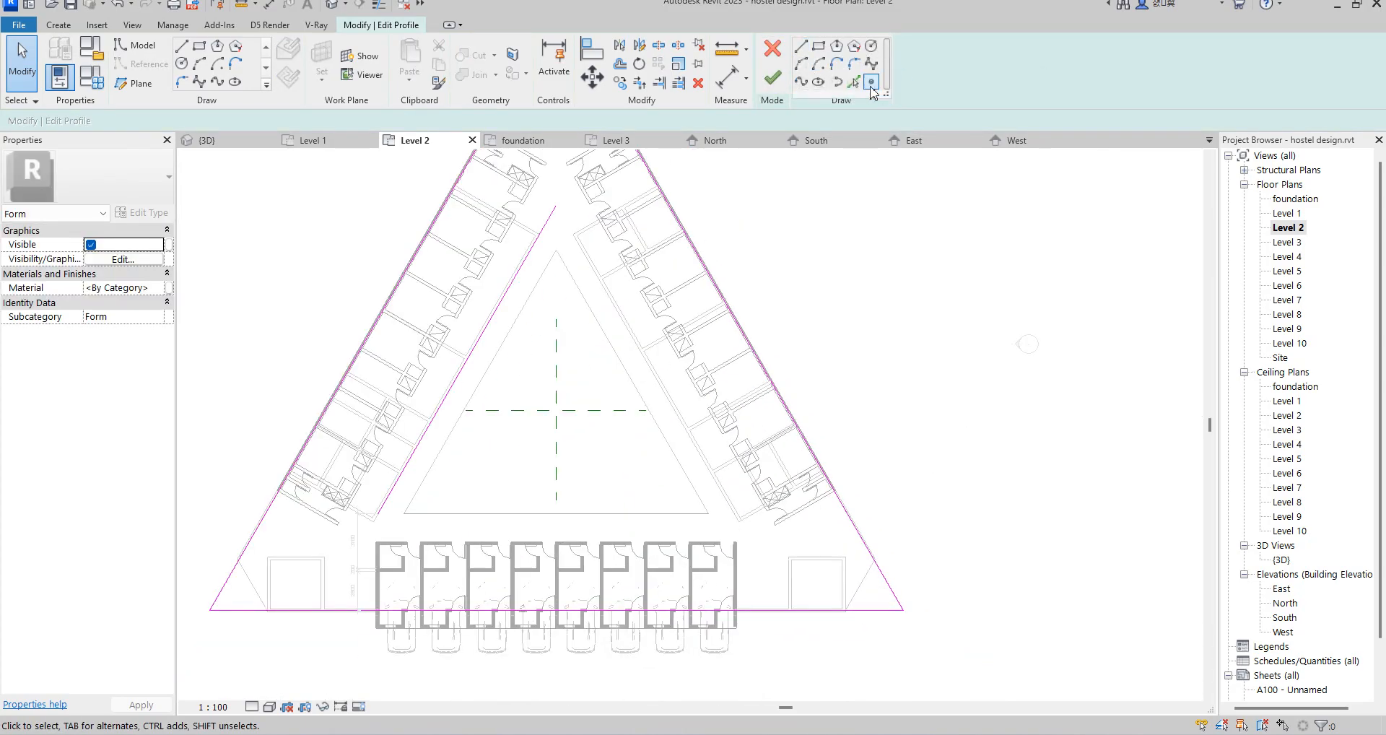
{"action": "left_click", "coordinate": [852, 81]}
{"action": "left_click", "coordinate": [869, 586]}
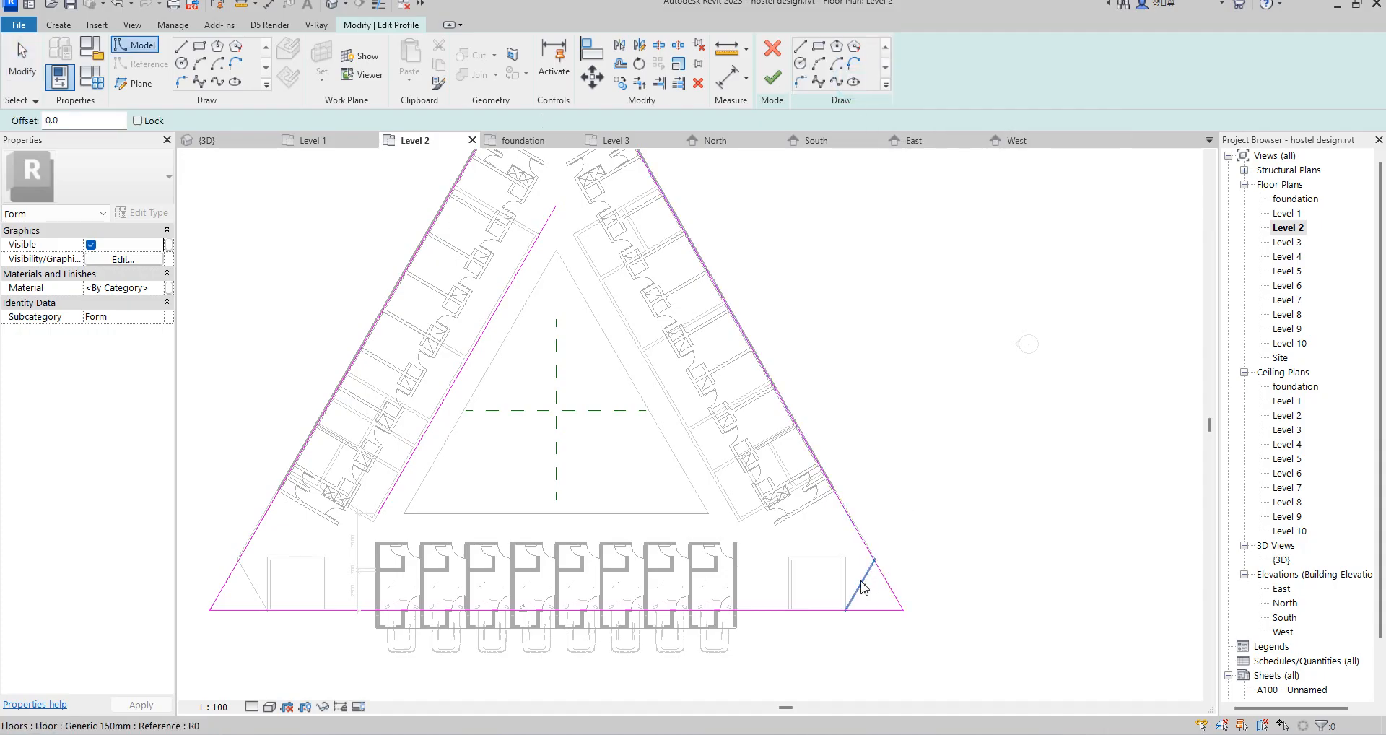
{"action": "left_click", "coordinate": [251, 588]}
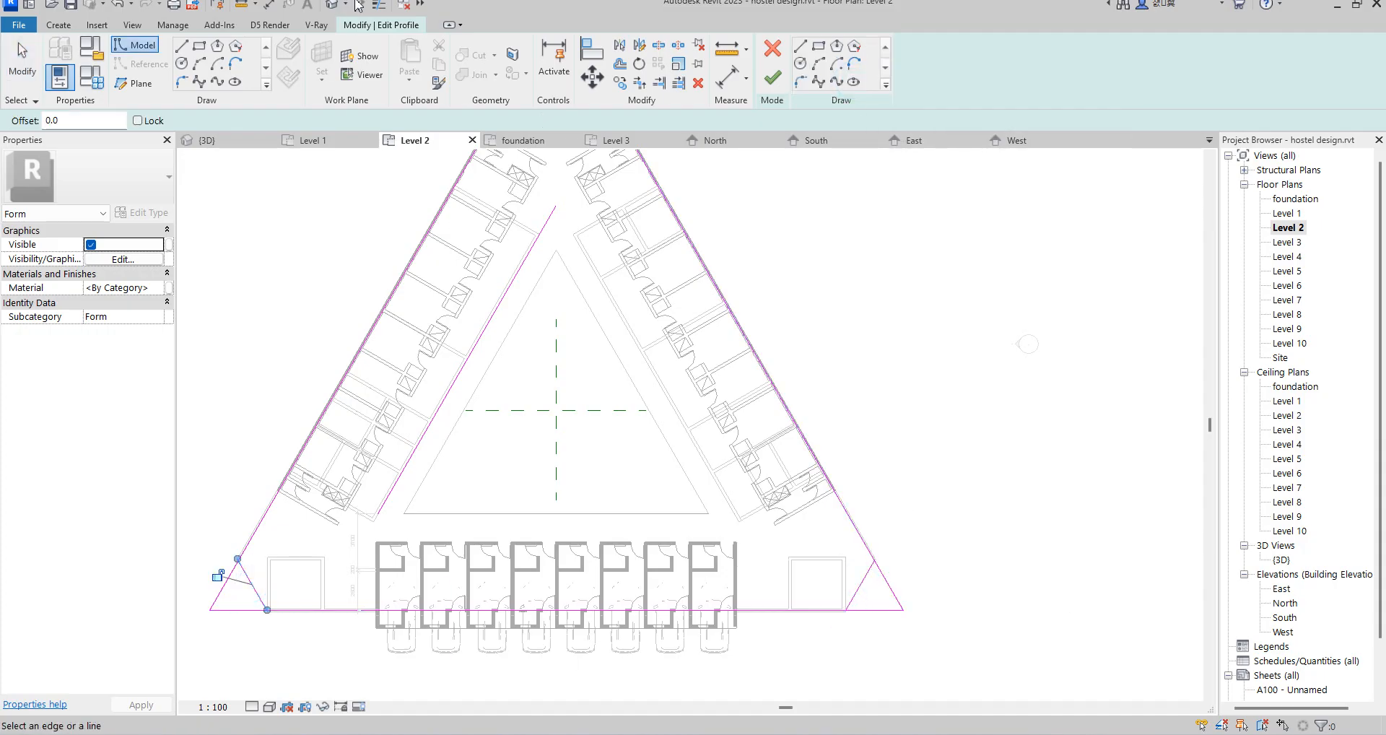
Trim/extend the lower-left slanted line to corners with the left and bottom outer lines, cutting off the profile's tip.
{"action": "left_click", "coordinate": [640, 80]}
{"action": "left_click", "coordinate": [249, 578]}
{"action": "left_click", "coordinate": [253, 534]}
{"action": "left_click", "coordinate": [253, 583]}
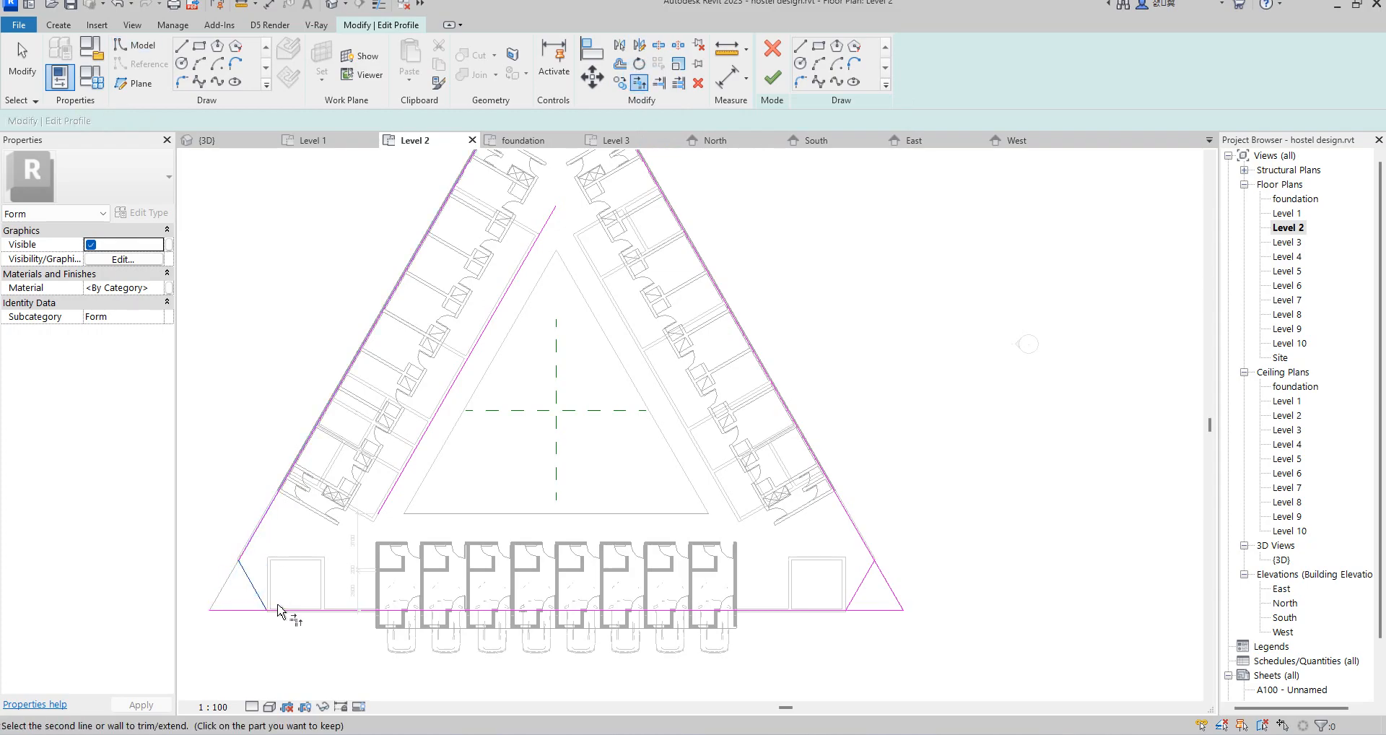
{"action": "left_click", "coordinate": [308, 611]}
Trim/extend the lower-right slanted line to corners with the right and bottom outer lines, and leave the trim command.
{"action": "left_click", "coordinate": [859, 585]}
{"action": "left_click", "coordinate": [862, 541]}
{"action": "left_click", "coordinate": [857, 589]}
{"action": "left_click", "coordinate": [826, 610]}
{"action": "scroll", "coordinate": [833, 635], "scroll_direction": "down", "scroll_amount": 3}
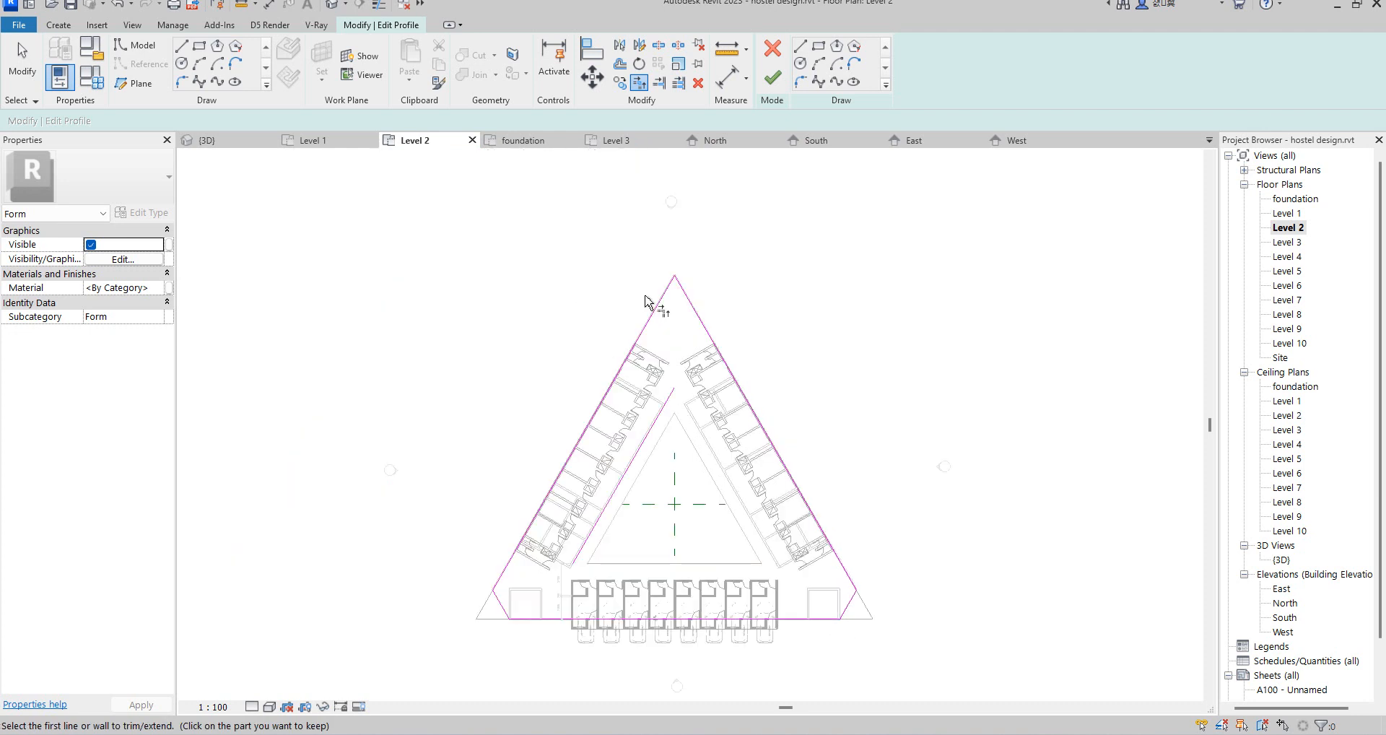
{"action": "scroll", "coordinate": [722, 318], "scroll_direction": "up", "scroll_amount": 3}
{"action": "right_click", "coordinate": [731, 238]}
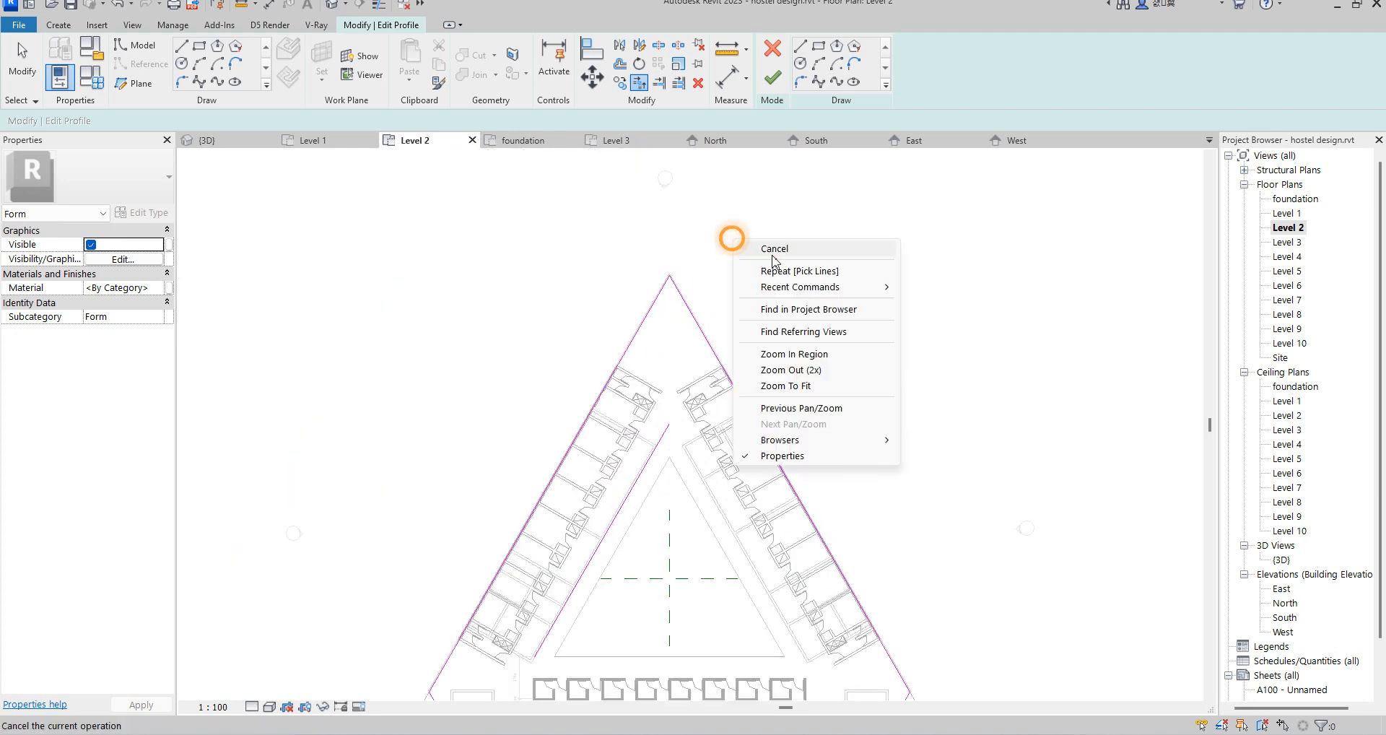
{"action": "left_click", "coordinate": [802, 250]}
{"action": "right_click", "coordinate": [774, 233]}
{"action": "left_click", "coordinate": [810, 246]}
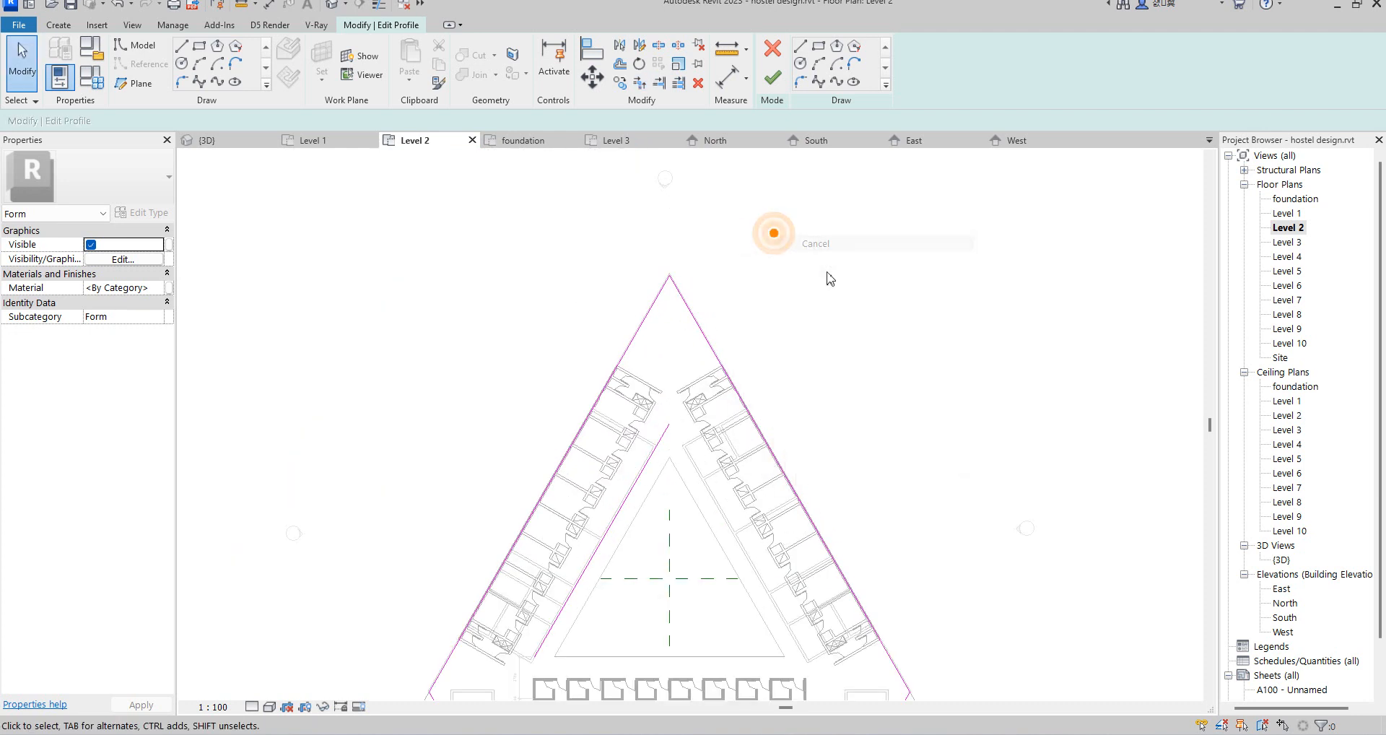
Try to finish the profile edit with the left sloping inner line still in the sketch.
{"action": "scroll", "coordinate": [910, 599], "scroll_direction": "down", "scroll_amount": 3}
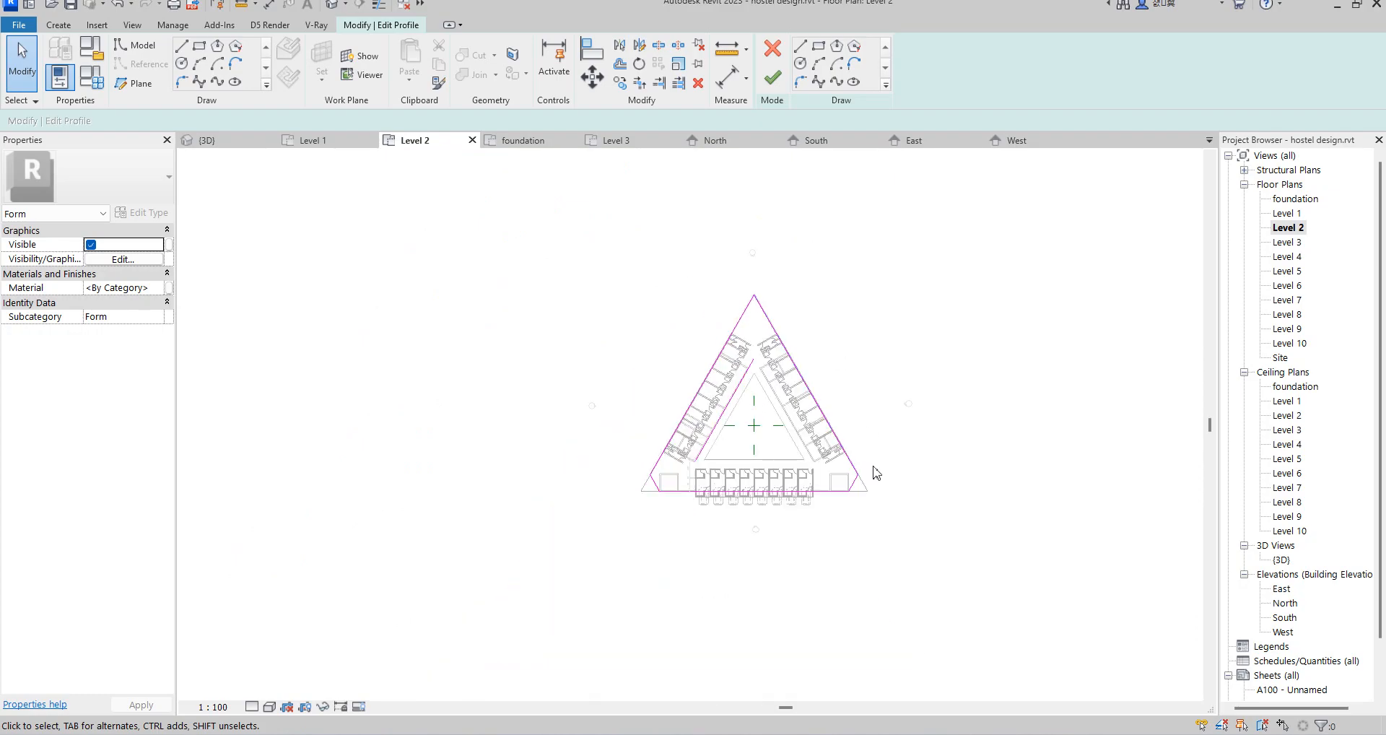
{"action": "scroll", "coordinate": [658, 502], "scroll_direction": "up", "scroll_amount": 2}
{"action": "right_click", "coordinate": [926, 288]}
{"action": "left_click", "coordinate": [960, 284]}
{"action": "left_click", "coordinate": [772, 77]}
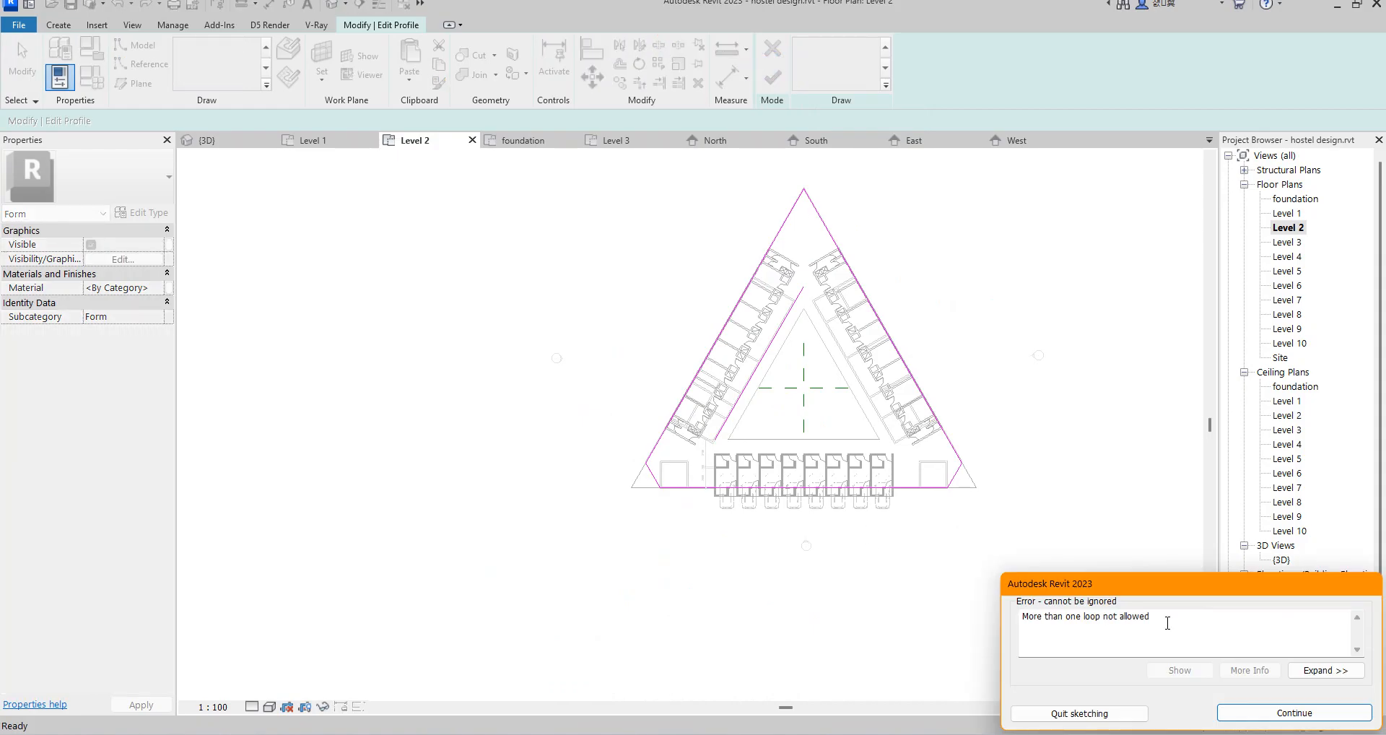
{"action": "left_click", "coordinate": [1246, 717]}
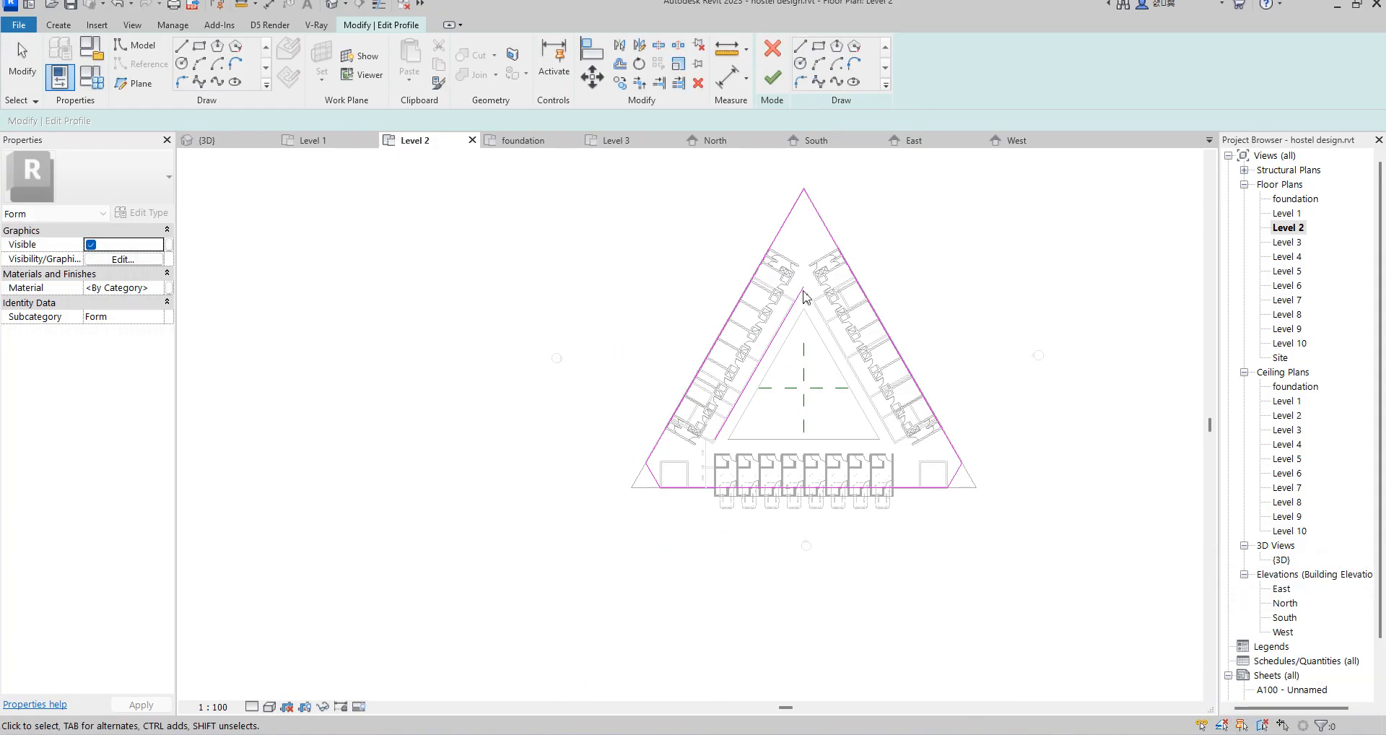
Delete the remaining left sloping inner line and finish editing the profile.
{"action": "scroll", "coordinate": [740, 257], "scroll_direction": "up", "scroll_amount": 2}
{"action": "left_click", "coordinate": [835, 317]}
{"action": "key", "text": "Delete"}
{"action": "left_click", "coordinate": [768, 85]}
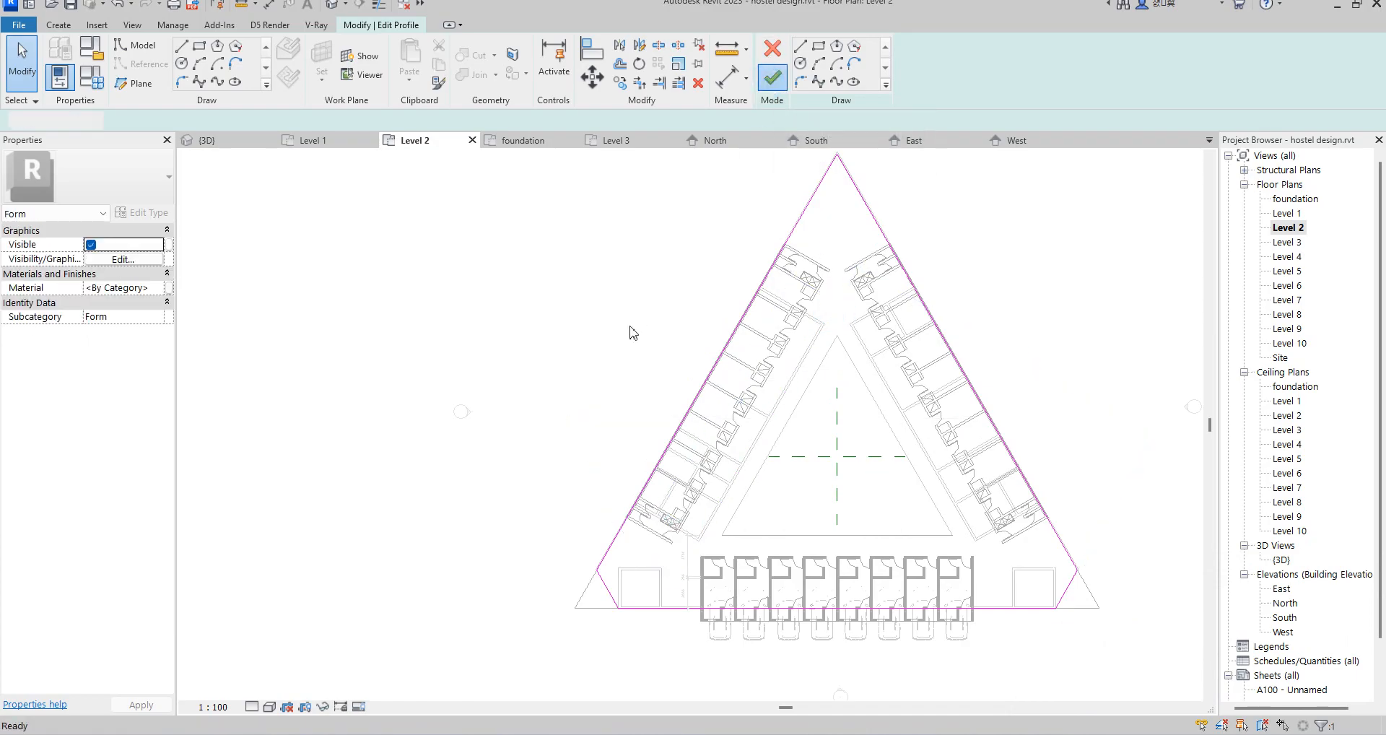
Set the mass form's host to Level 2.
{"action": "scroll", "coordinate": [617, 424], "scroll_direction": "down", "scroll_amount": 2}
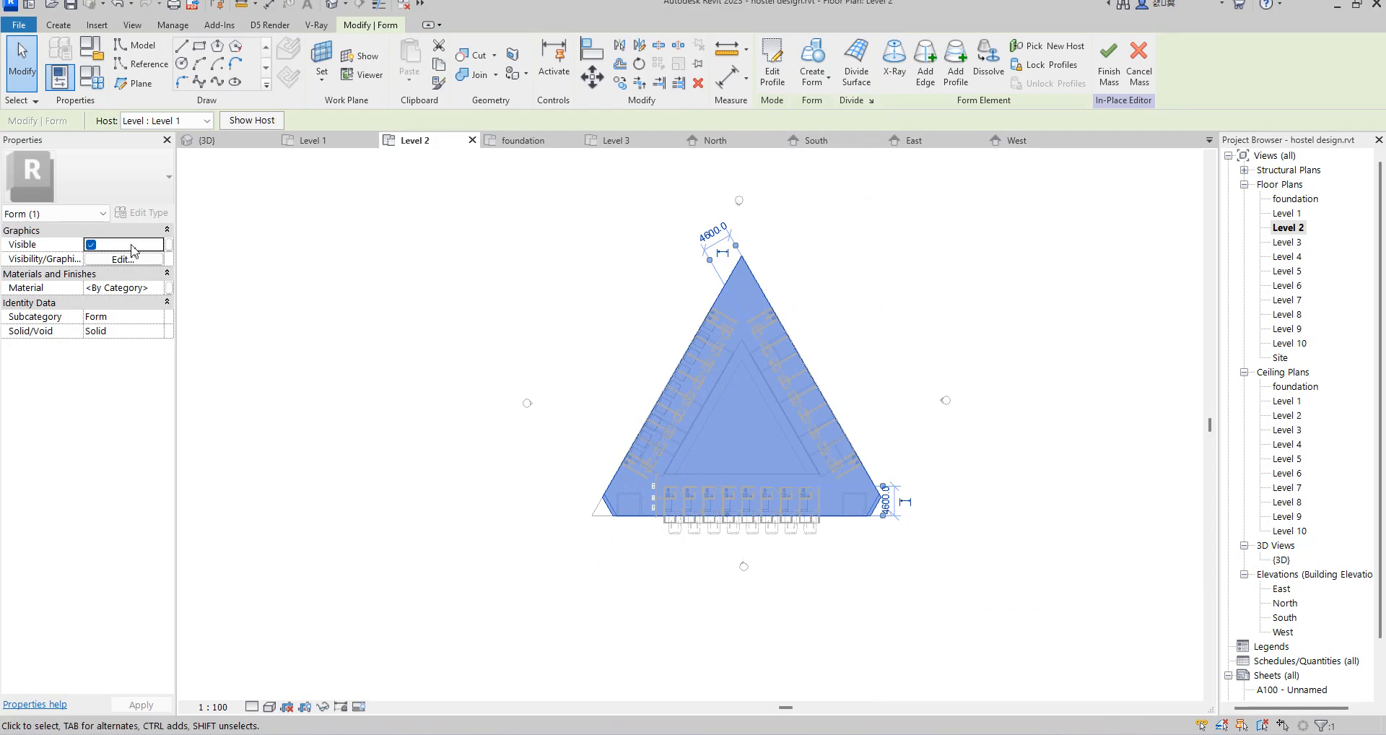
{"action": "left_click", "coordinate": [206, 121]}
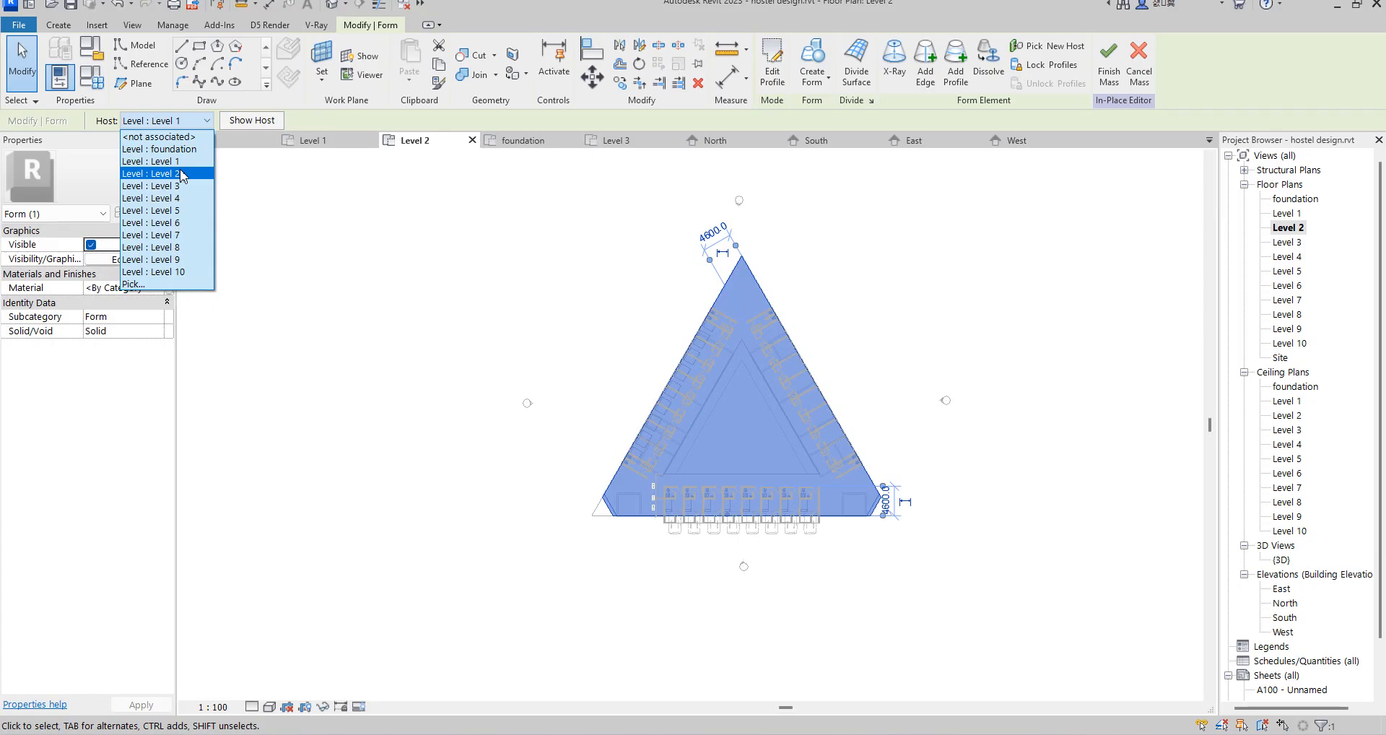
{"action": "left_click", "coordinate": [181, 174]}
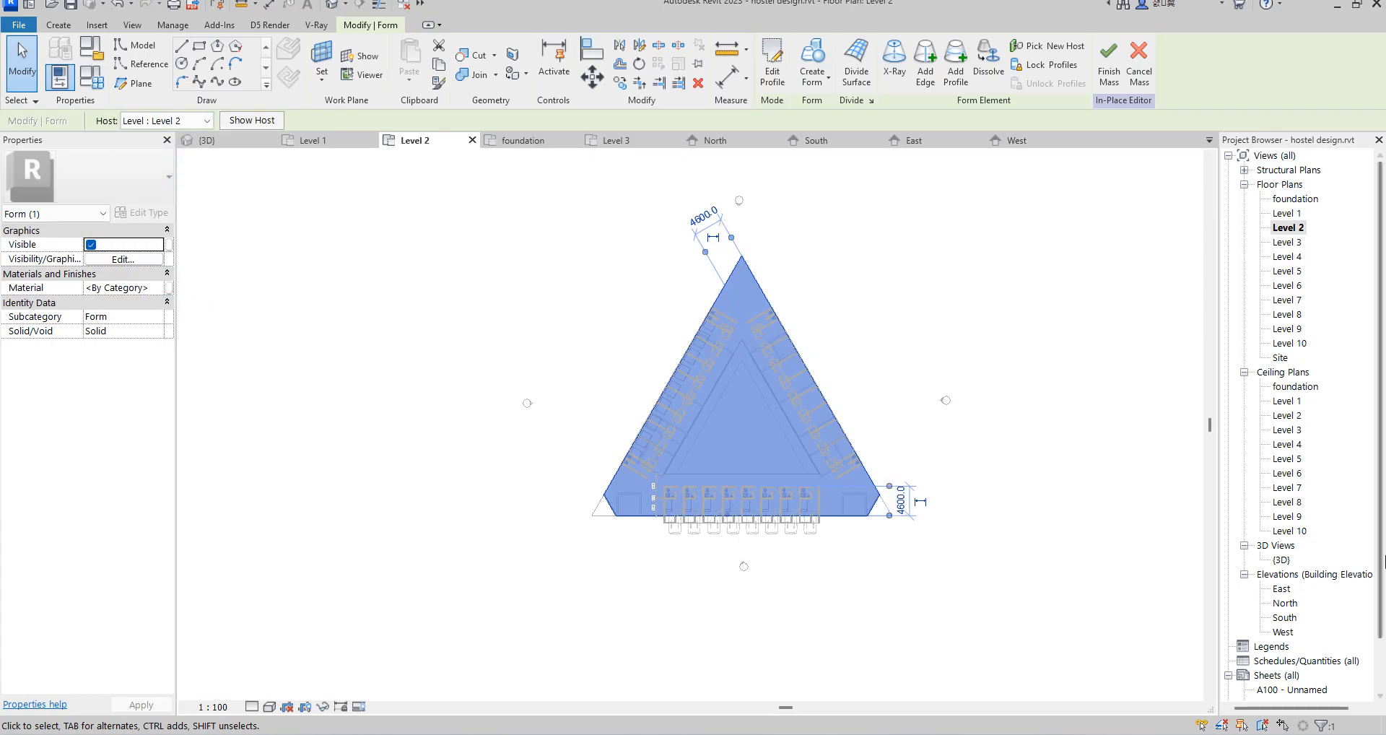
From the 3D view, start Edit Profile on the mass's front top edge and open the Level 2 plan for sketching.
{"action": "double_click", "coordinate": [1284, 560]}
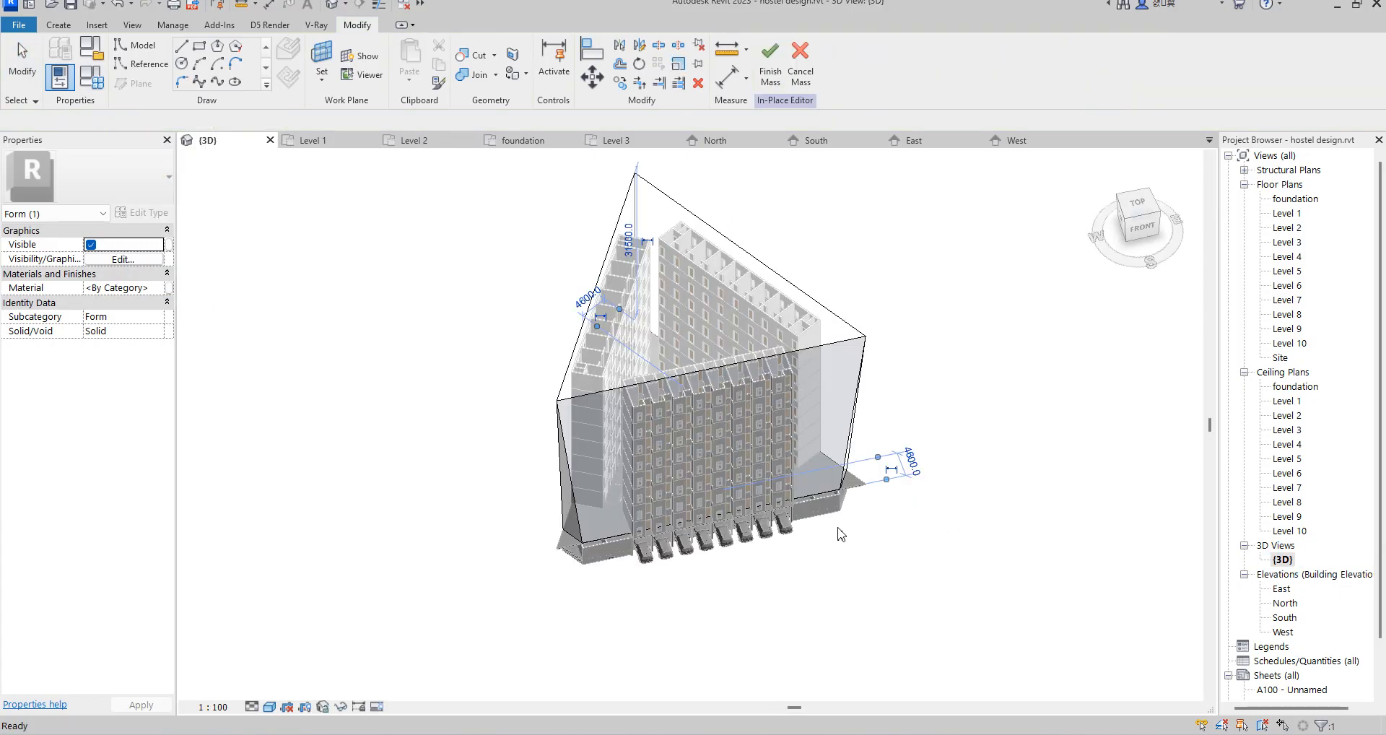
{"action": "left_click", "coordinate": [1105, 160]}
{"action": "scroll", "coordinate": [682, 499], "scroll_direction": "up", "scroll_amount": 3}
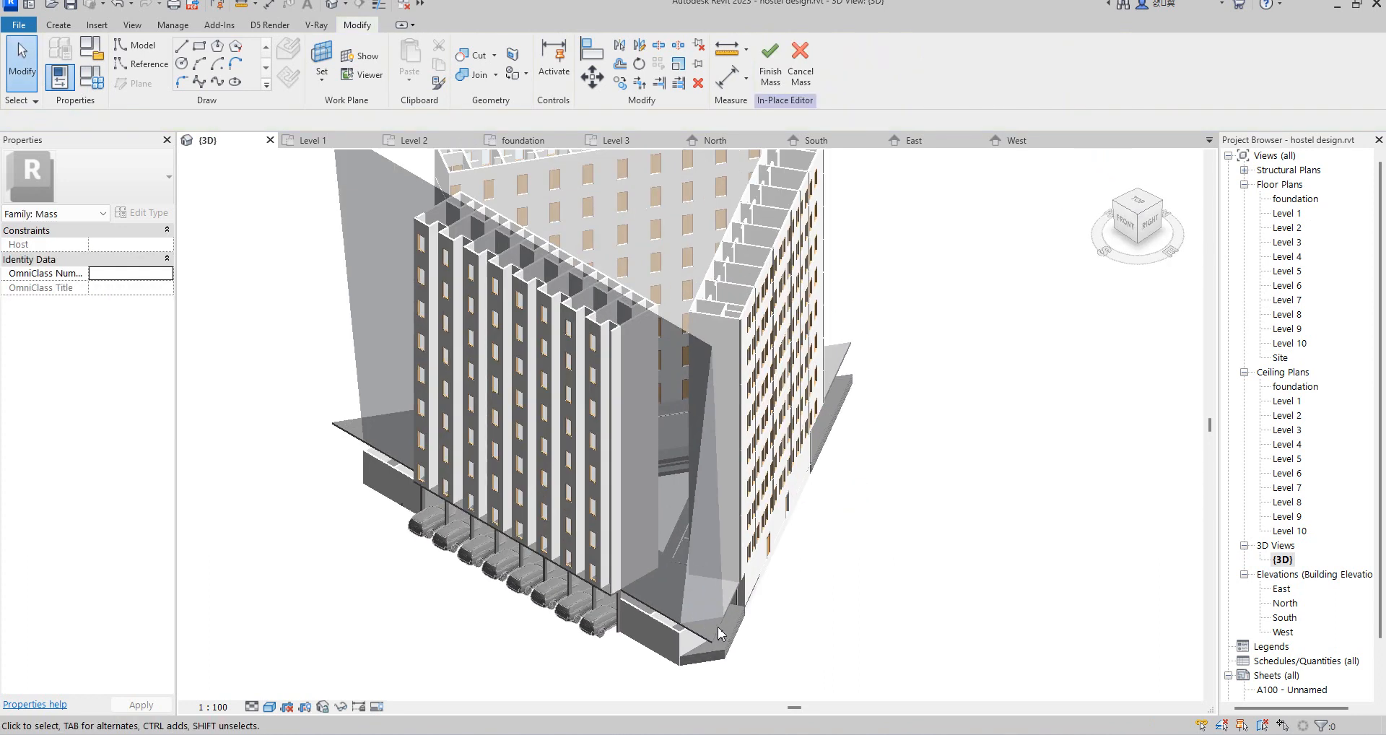
{"action": "scroll", "coordinate": [711, 399], "scroll_direction": "up", "scroll_amount": 3}
{"action": "scroll", "coordinate": [712, 404], "scroll_direction": "down", "scroll_amount": 5}
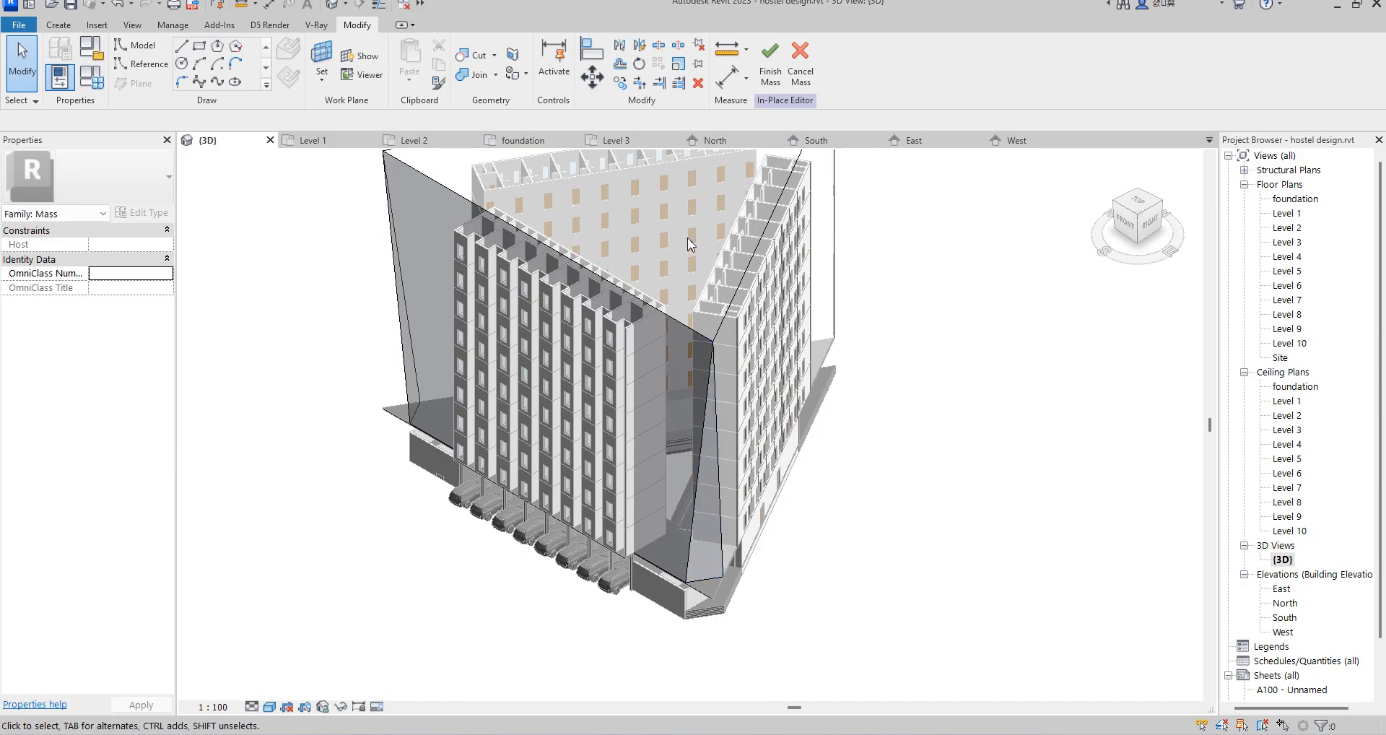
{"action": "left_click", "coordinate": [699, 339]}
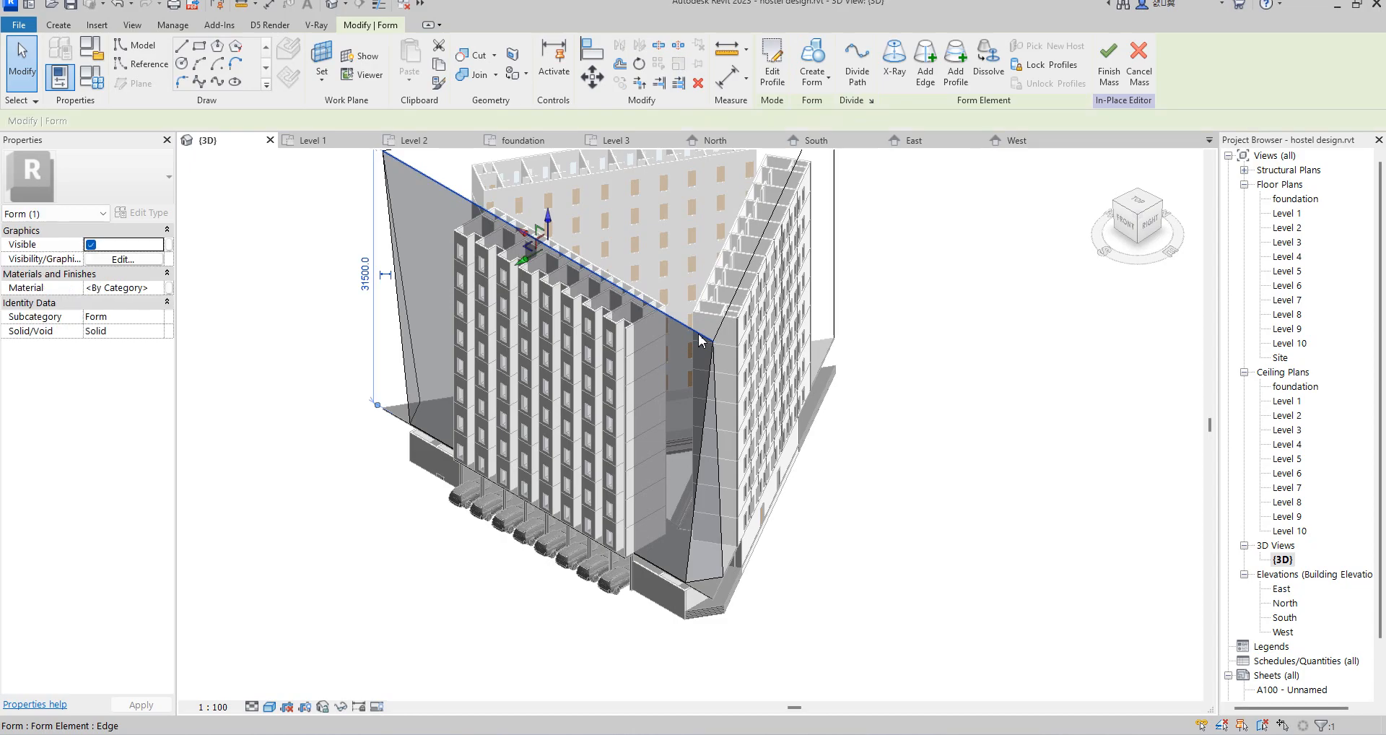
{"action": "left_click", "coordinate": [774, 85]}
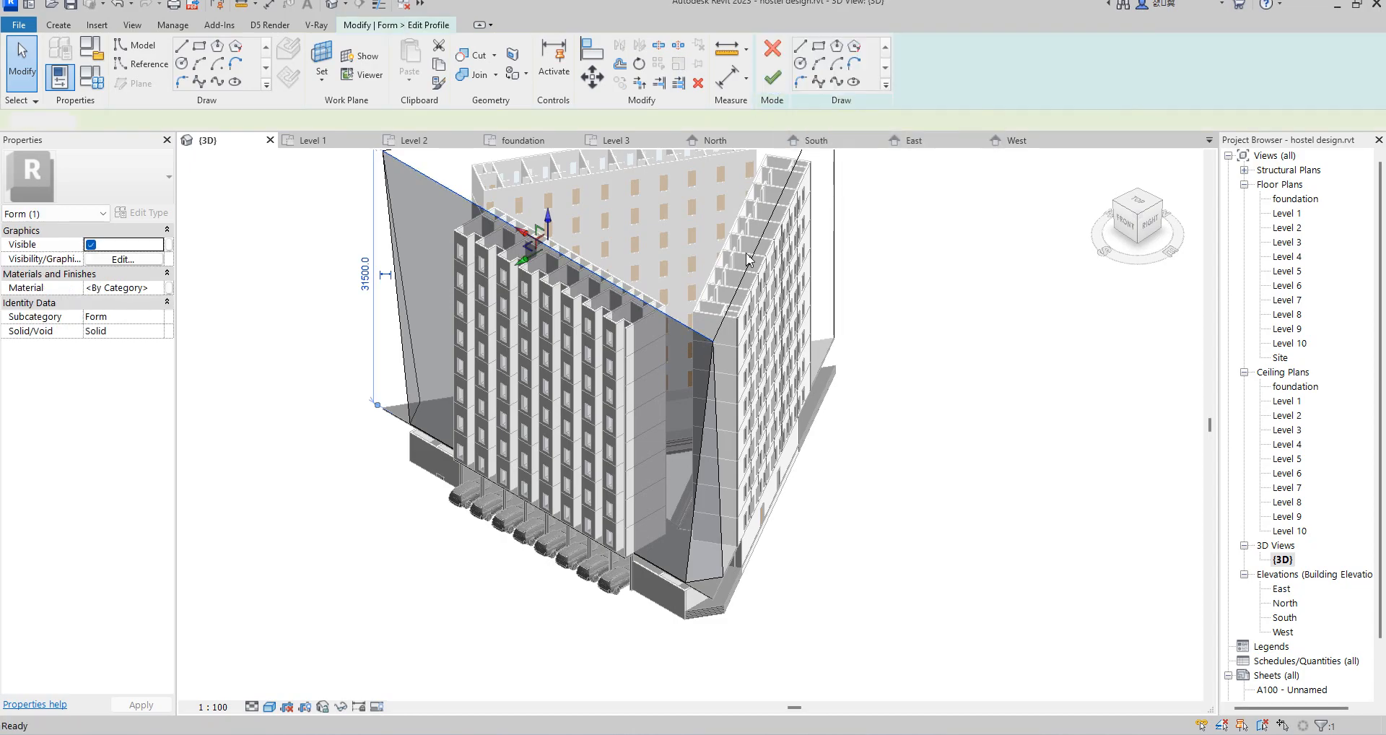
{"action": "double_click", "coordinate": [1293, 228]}
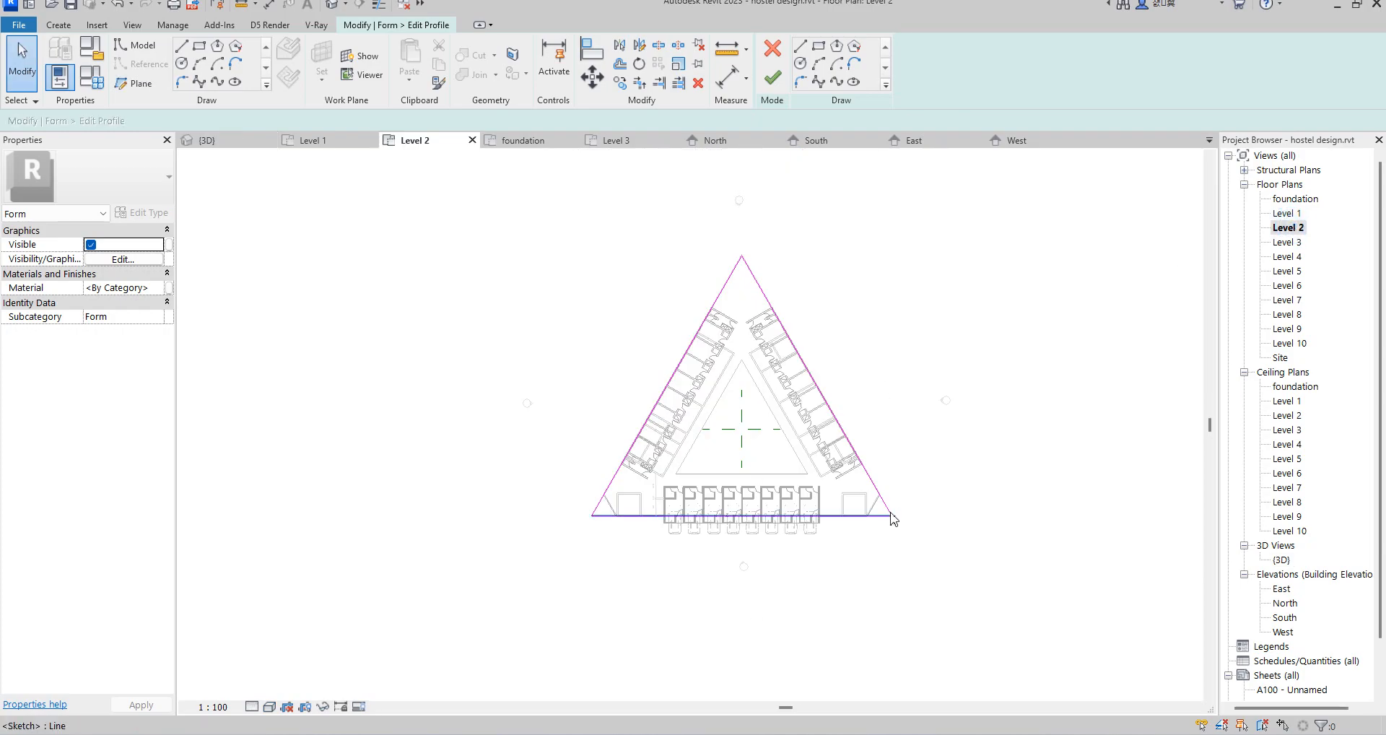
{"action": "scroll", "coordinate": [885, 529], "scroll_direction": "up", "scroll_amount": 3}
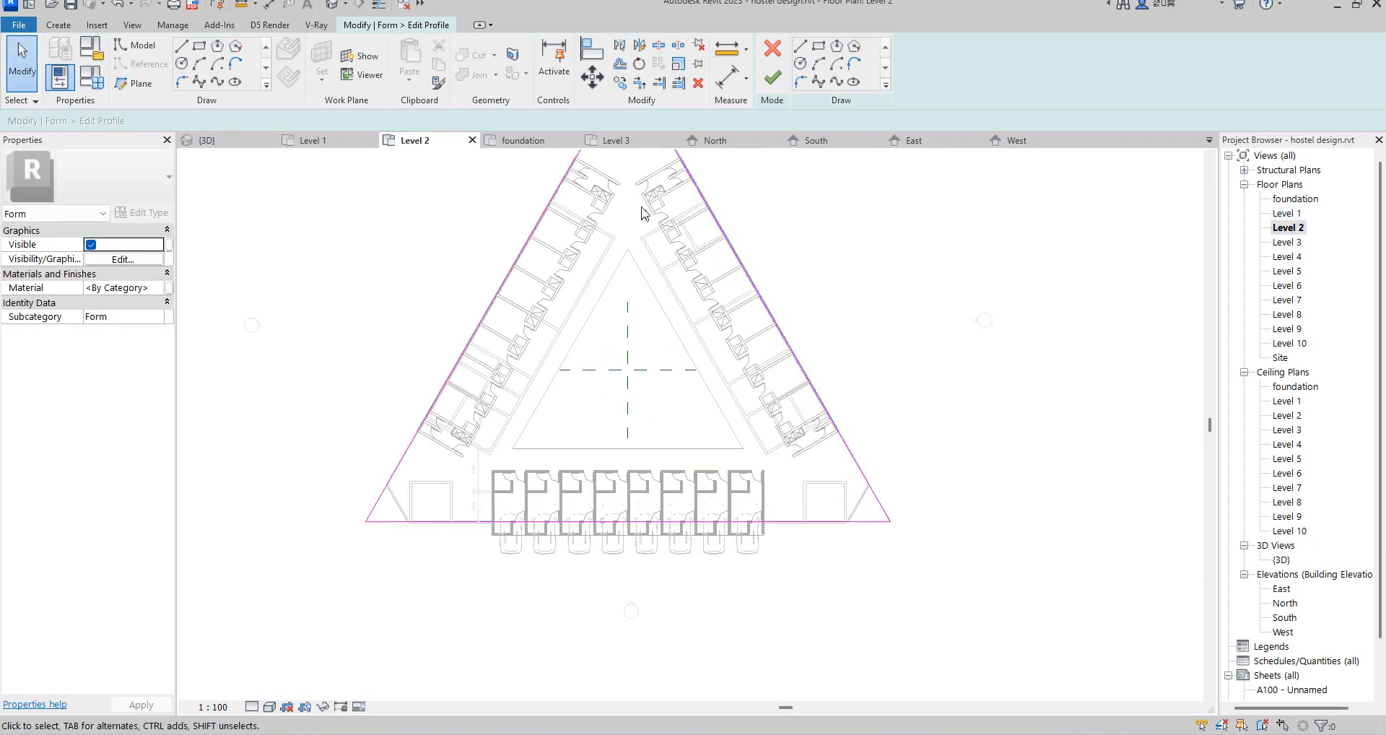
Pick the floor's sloping edges at both front corners as new profile lines in the Level 2 sketch.
{"action": "left_click", "coordinate": [887, 86]}
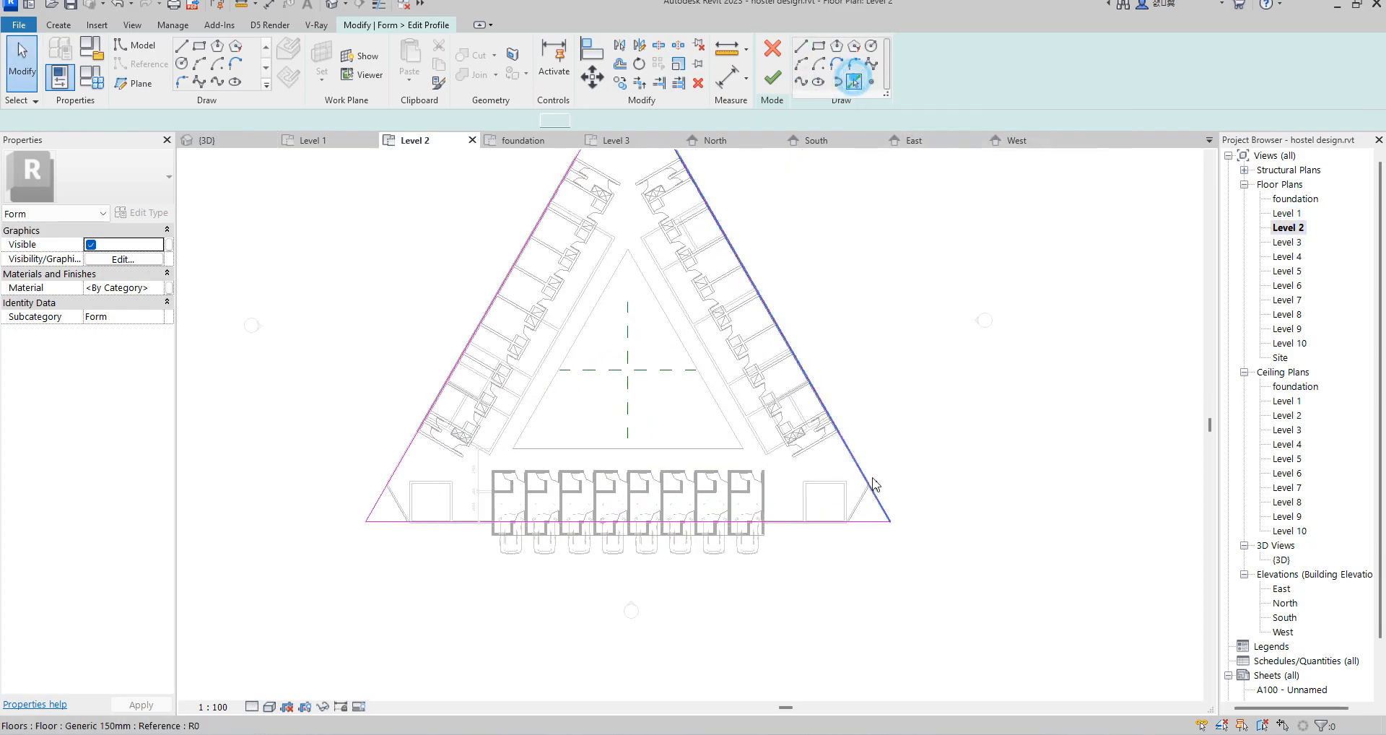
{"action": "scroll", "coordinate": [864, 511], "scroll_direction": "up", "scroll_amount": 5}
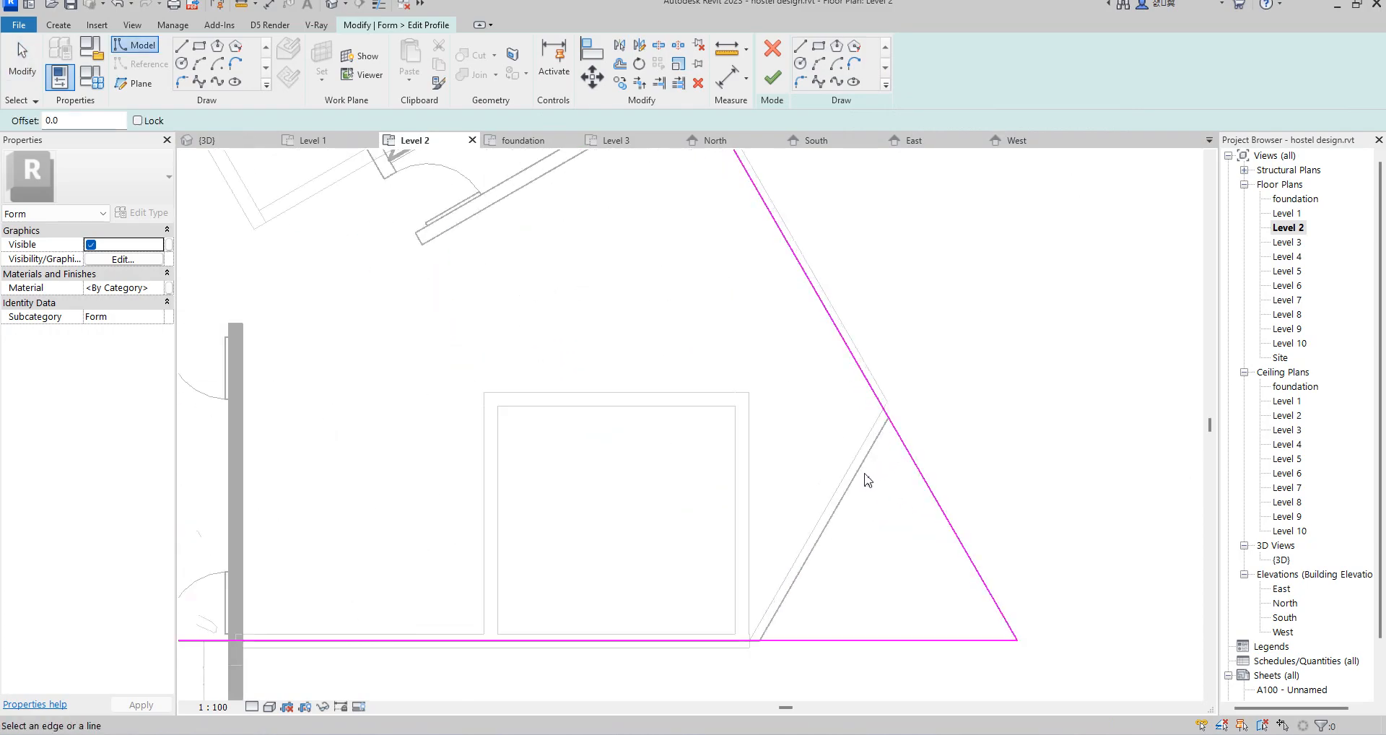
{"action": "left_click", "coordinate": [854, 490]}
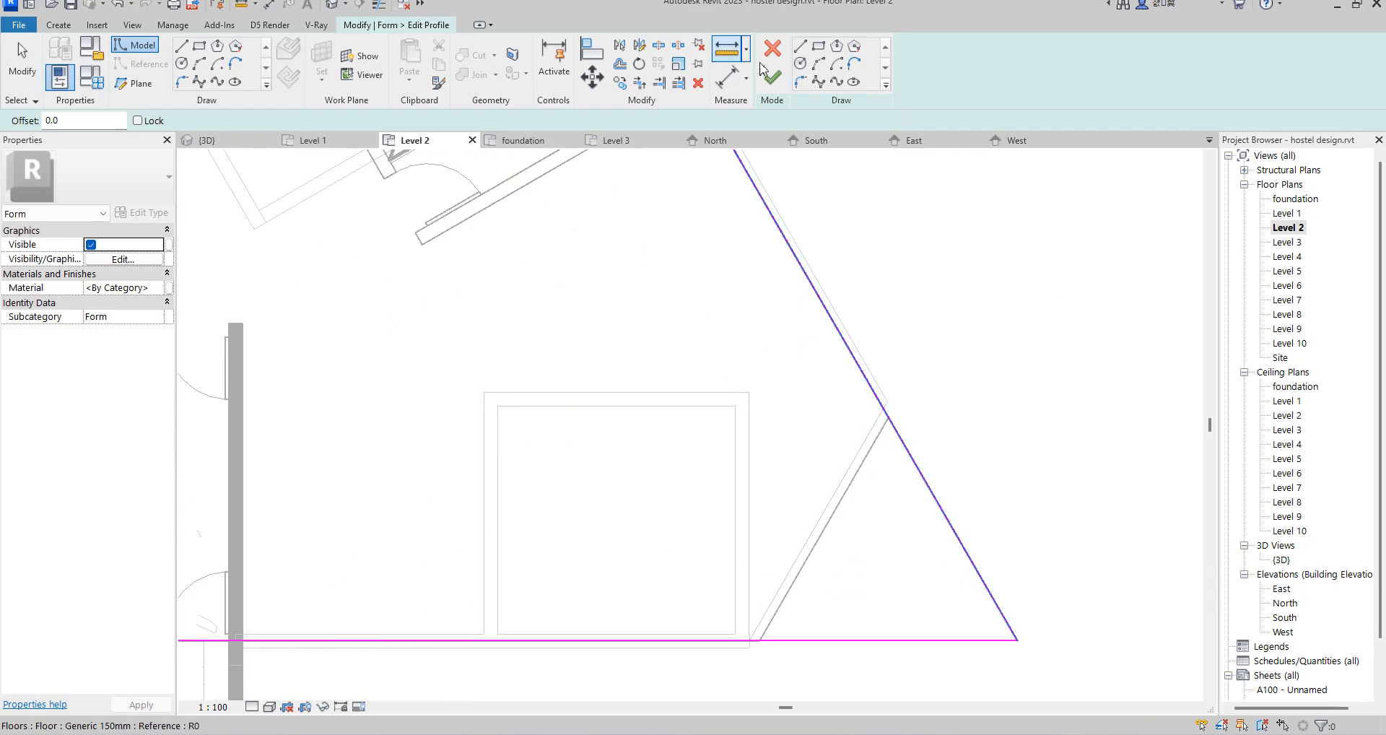
{"action": "left_click", "coordinate": [886, 86]}
{"action": "left_click", "coordinate": [853, 82]}
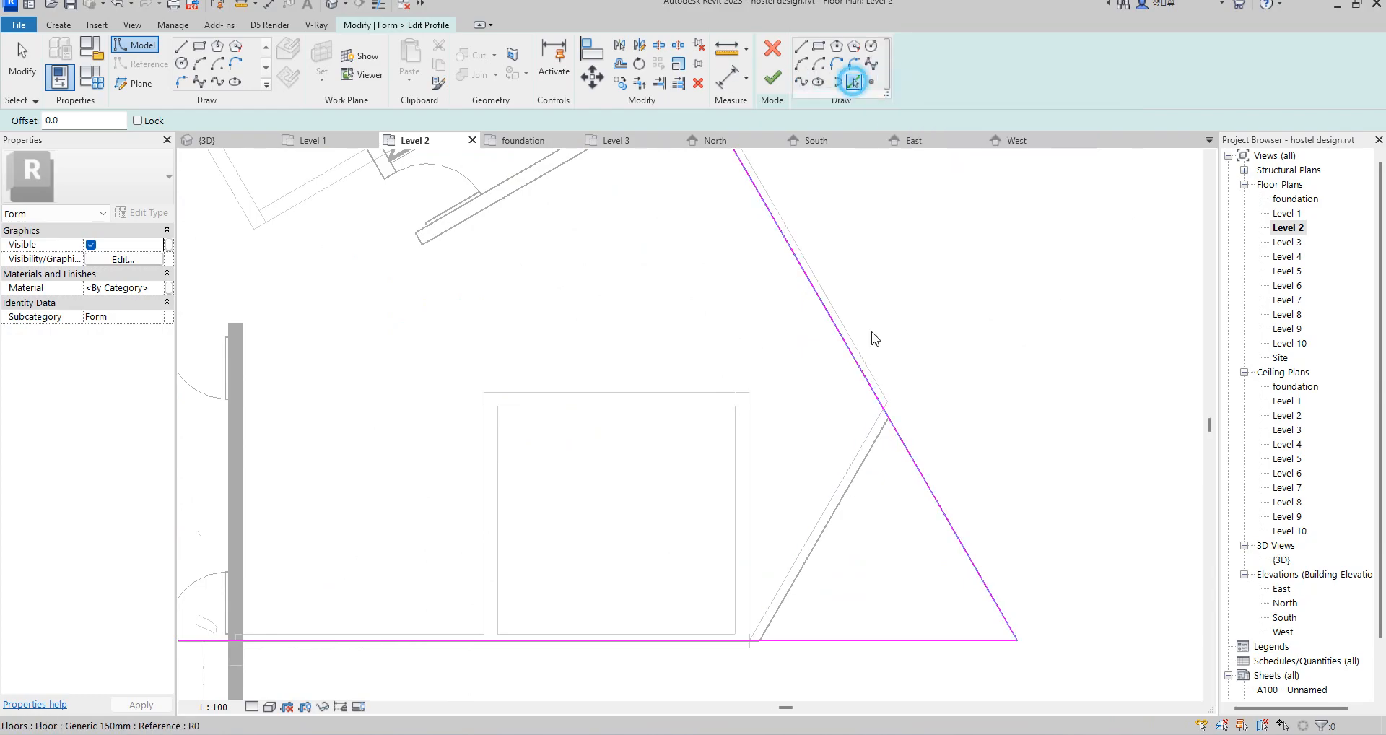
{"action": "left_click", "coordinate": [875, 456]}
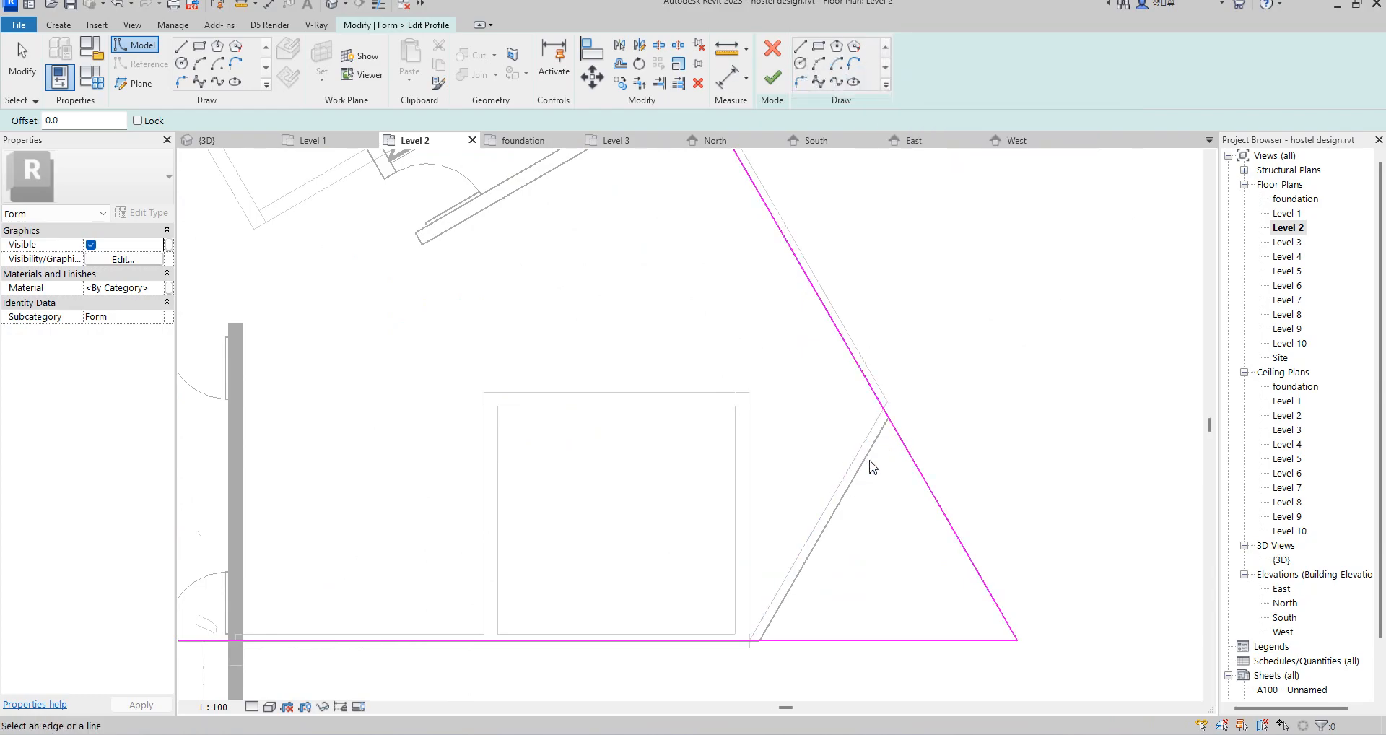
{"action": "scroll", "coordinate": [865, 460], "scroll_direction": "down", "scroll_amount": 5}
{"action": "scroll", "coordinate": [383, 451], "scroll_direction": "up", "scroll_amount": 5}
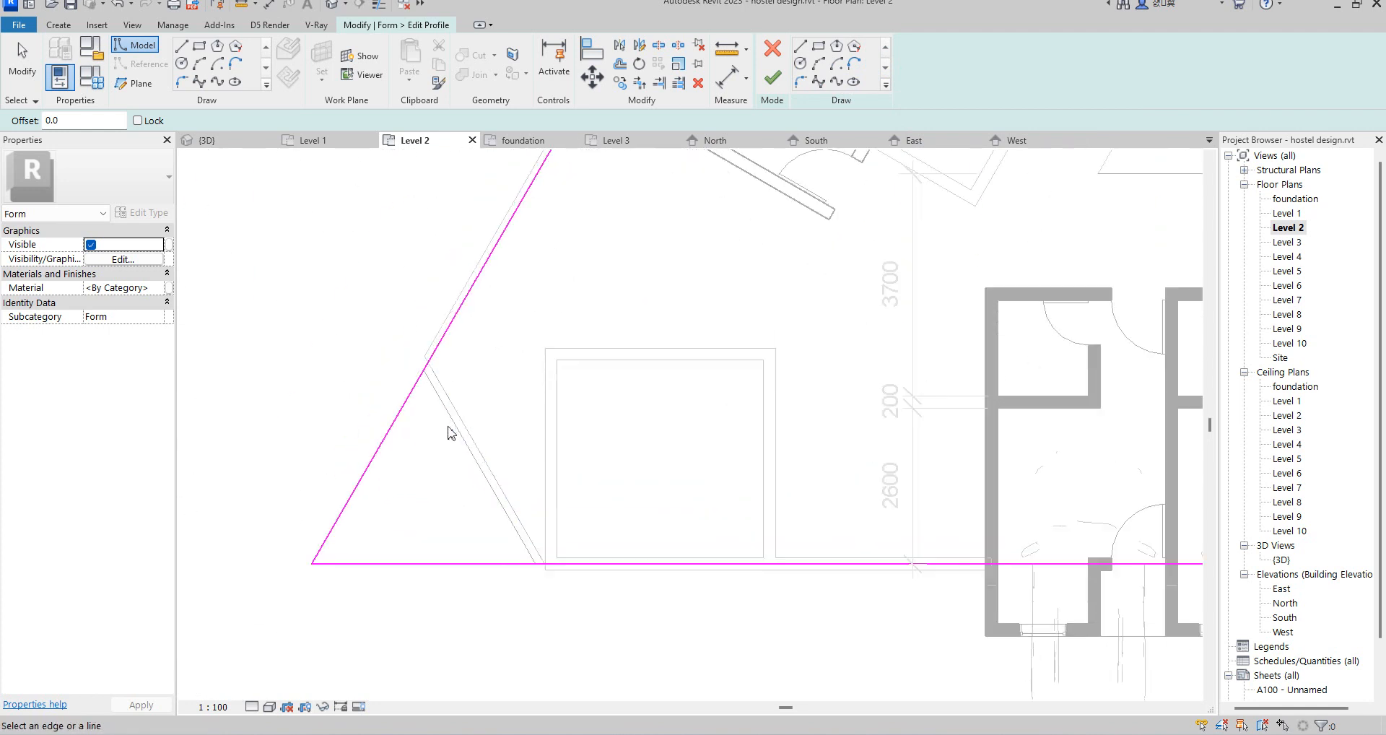
{"action": "scroll", "coordinate": [454, 410], "scroll_direction": "down", "scroll_amount": 2}
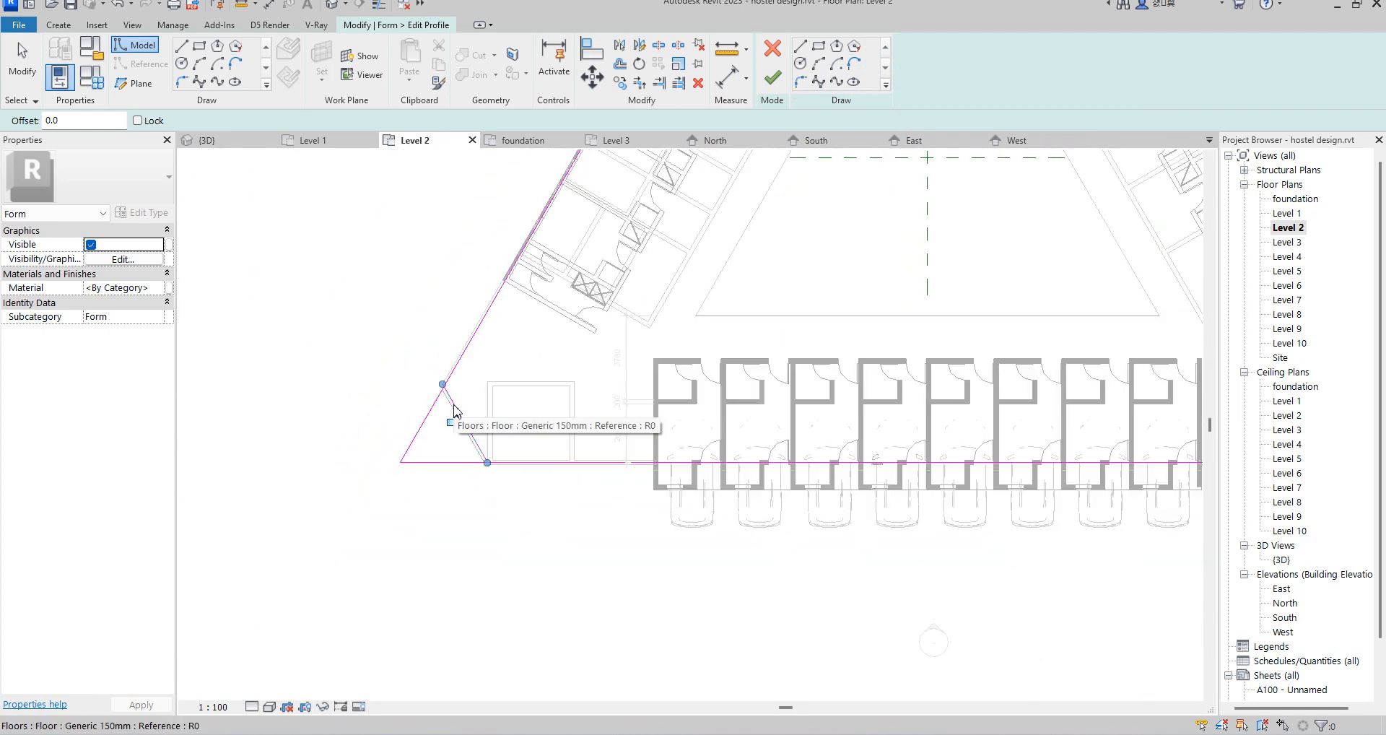
Trim the front profile line to the sloping lines at both front corners and finish the profile edit.
{"action": "left_click", "coordinate": [638, 82]}
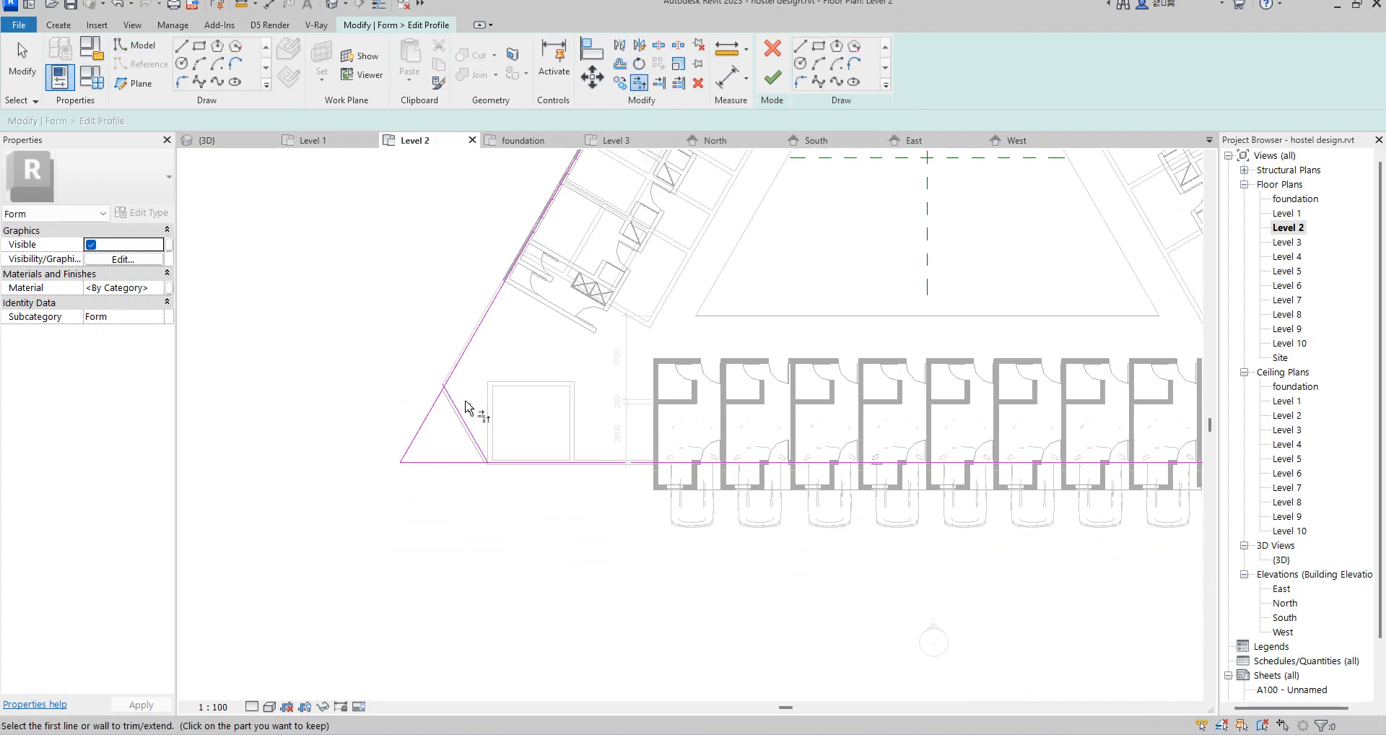
{"action": "left_click", "coordinate": [460, 414]}
{"action": "left_click", "coordinate": [504, 462]}
{"action": "scroll", "coordinate": [433, 458], "scroll_direction": "down", "scroll_amount": 5}
{"action": "scroll", "coordinate": [649, 444], "scroll_direction": "up", "scroll_amount": 5}
{"action": "left_click", "coordinate": [640, 434]}
{"action": "left_click", "coordinate": [644, 429]}
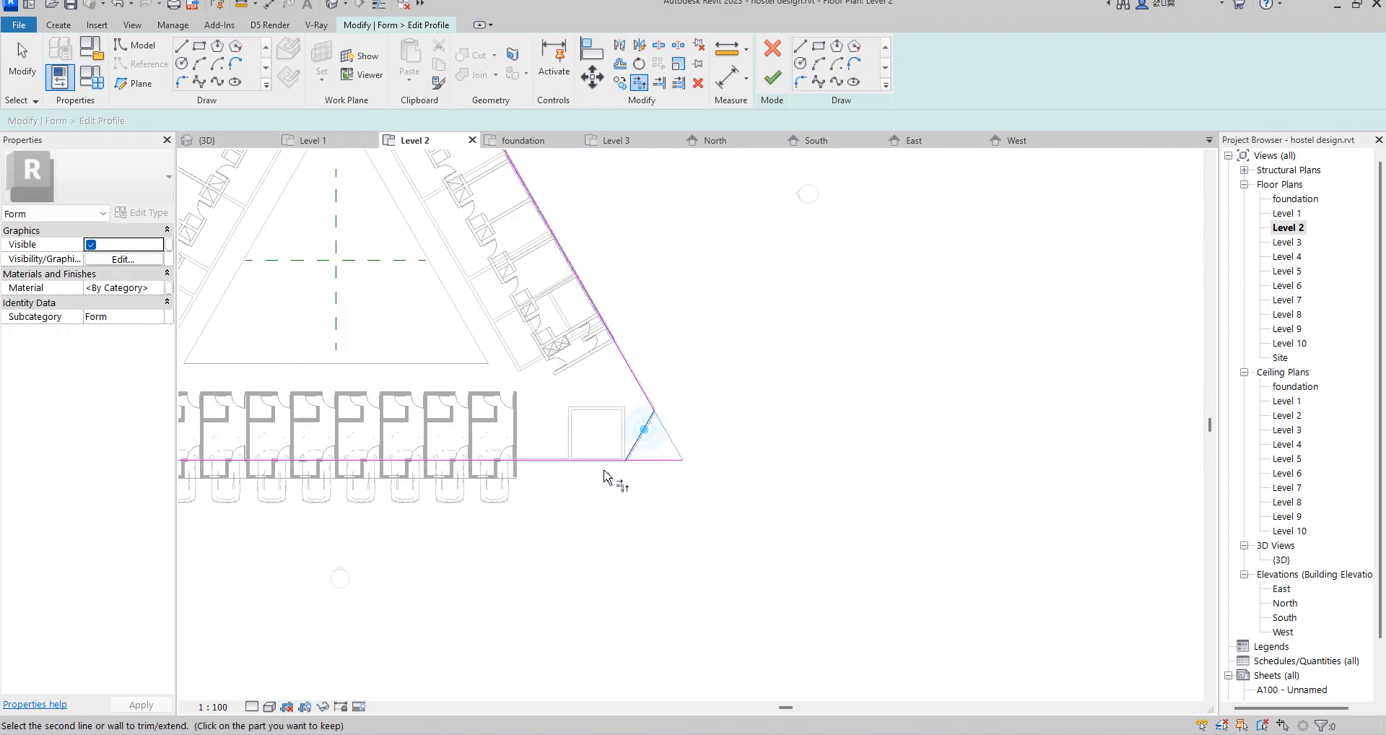
{"action": "left_click", "coordinate": [598, 462]}
{"action": "left_click", "coordinate": [770, 85]}
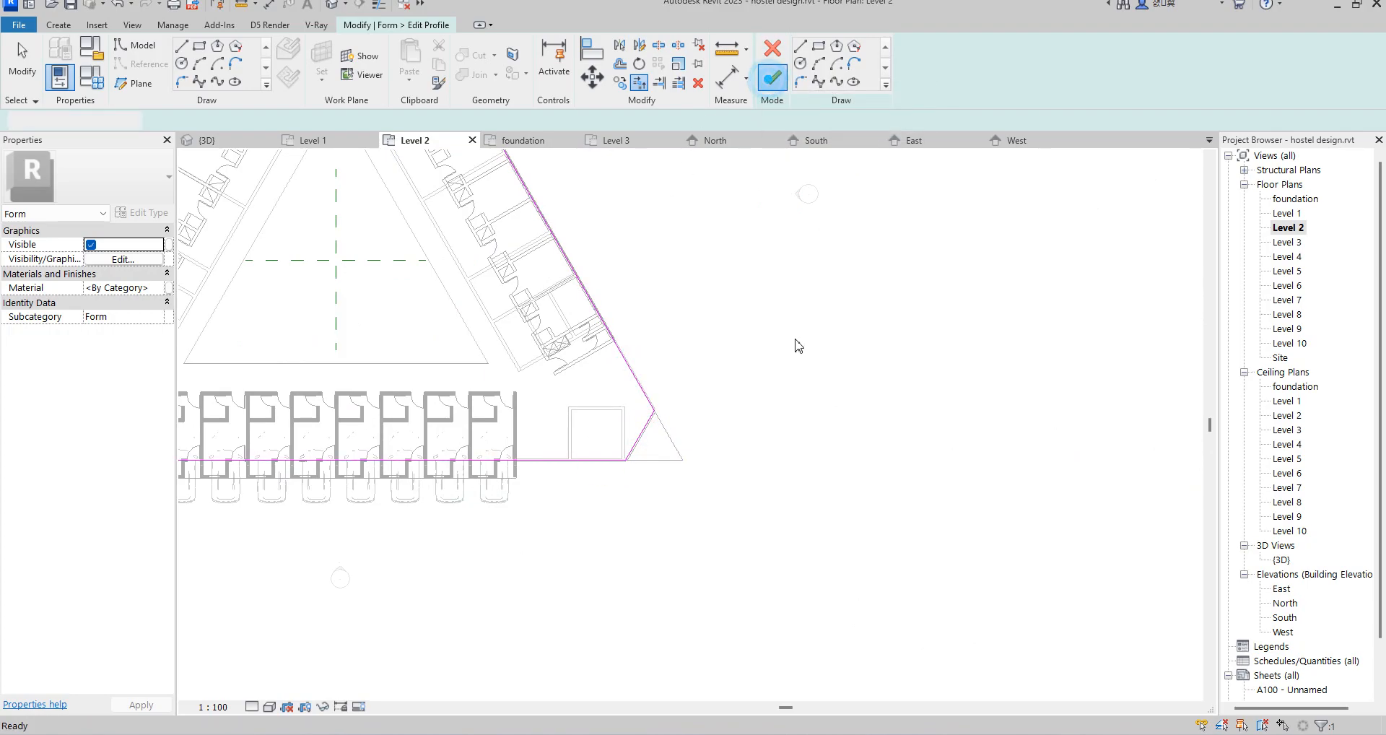
Inspect the reshaped mass from above and around in the 3D view, and finish the in-place mass.
{"action": "double_click", "coordinate": [1281, 560]}
{"action": "left_click", "coordinate": [914, 494]}
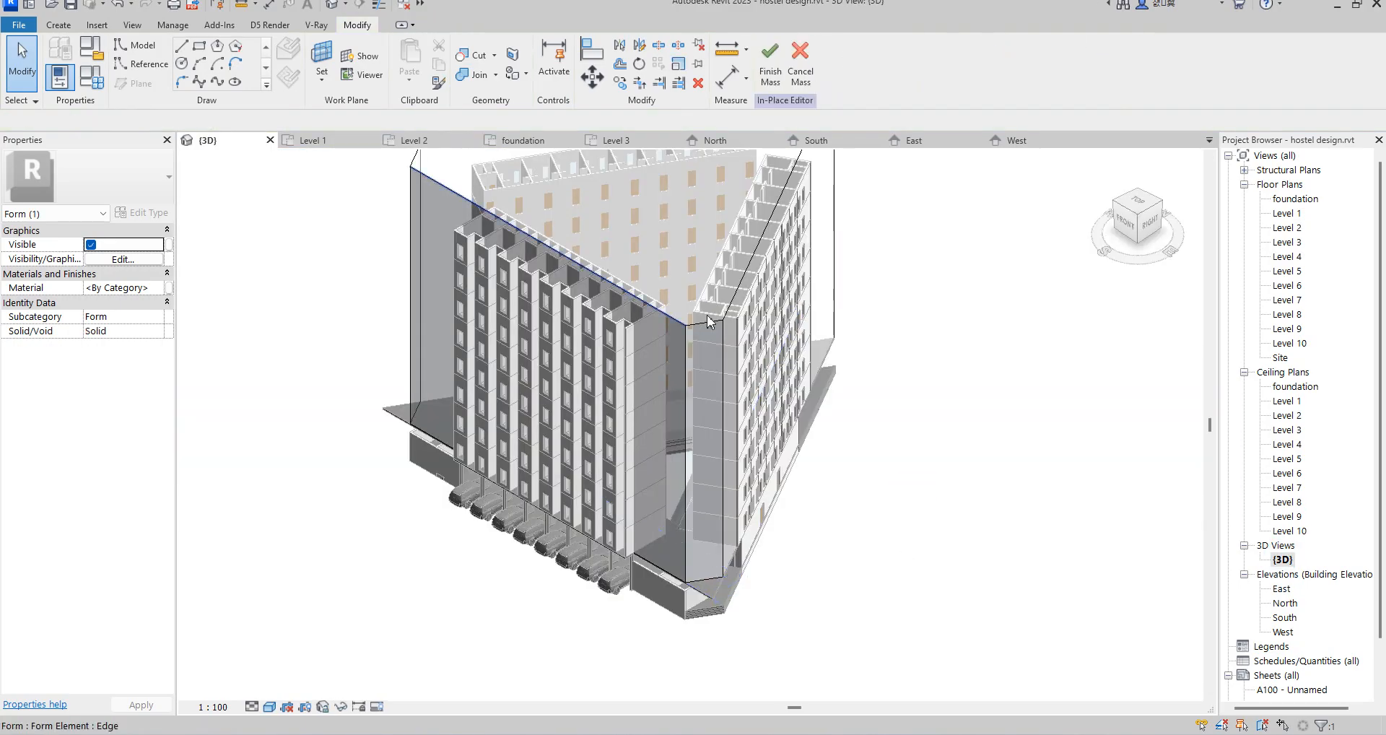
{"action": "scroll", "coordinate": [633, 318], "scroll_direction": "up", "scroll_amount": 4}
{"action": "scroll", "coordinate": [724, 288], "scroll_direction": "down", "scroll_amount": 5}
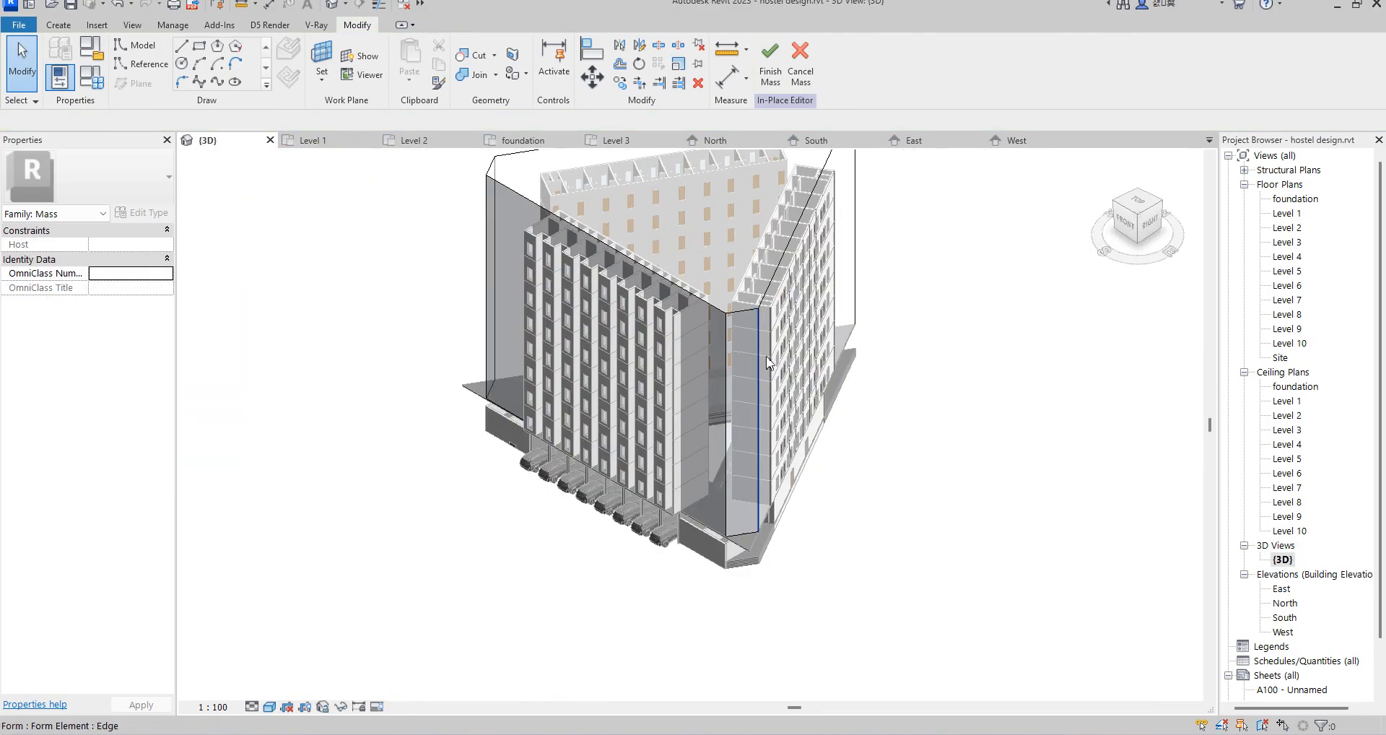
{"action": "scroll", "coordinate": [757, 363], "scroll_direction": "up", "scroll_amount": 2}
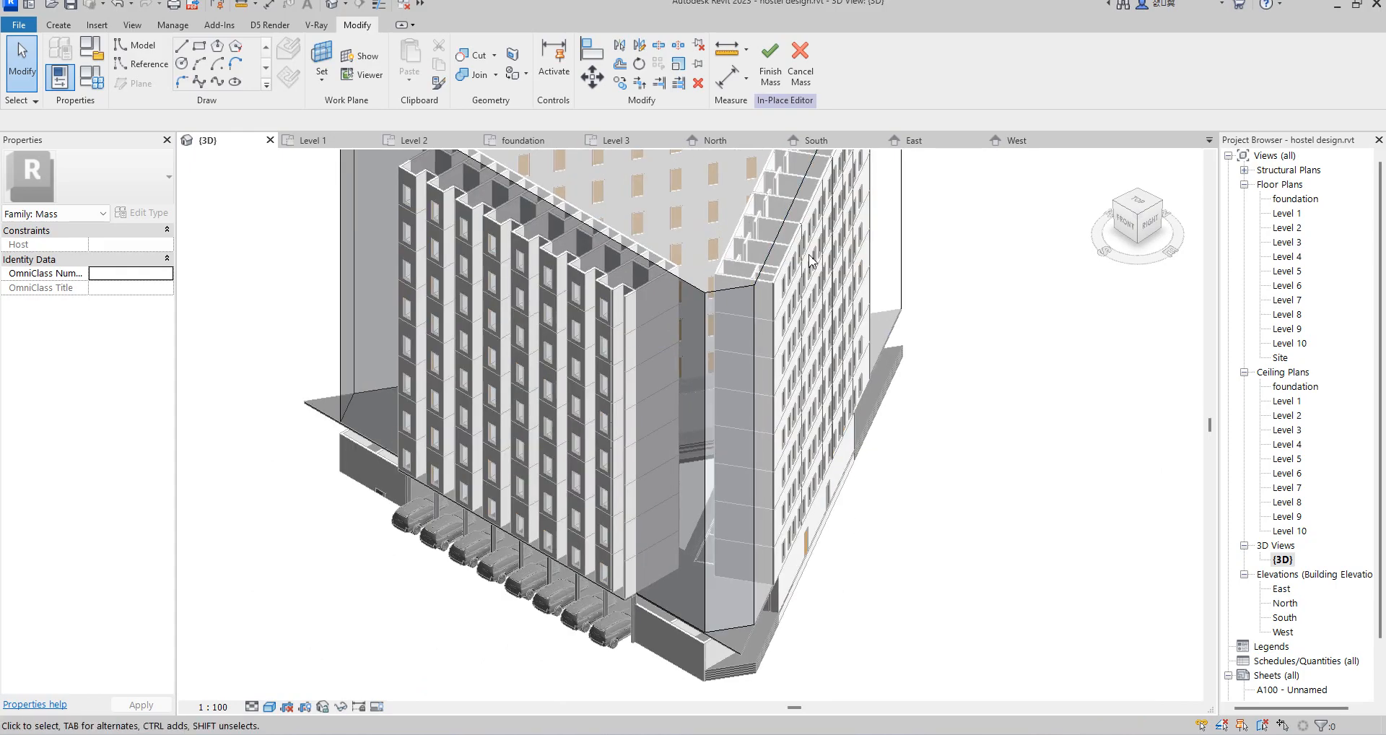
{"action": "scroll", "coordinate": [755, 321], "scroll_direction": "down", "scroll_amount": 4}
{"action": "left_click", "coordinate": [1133, 204]}
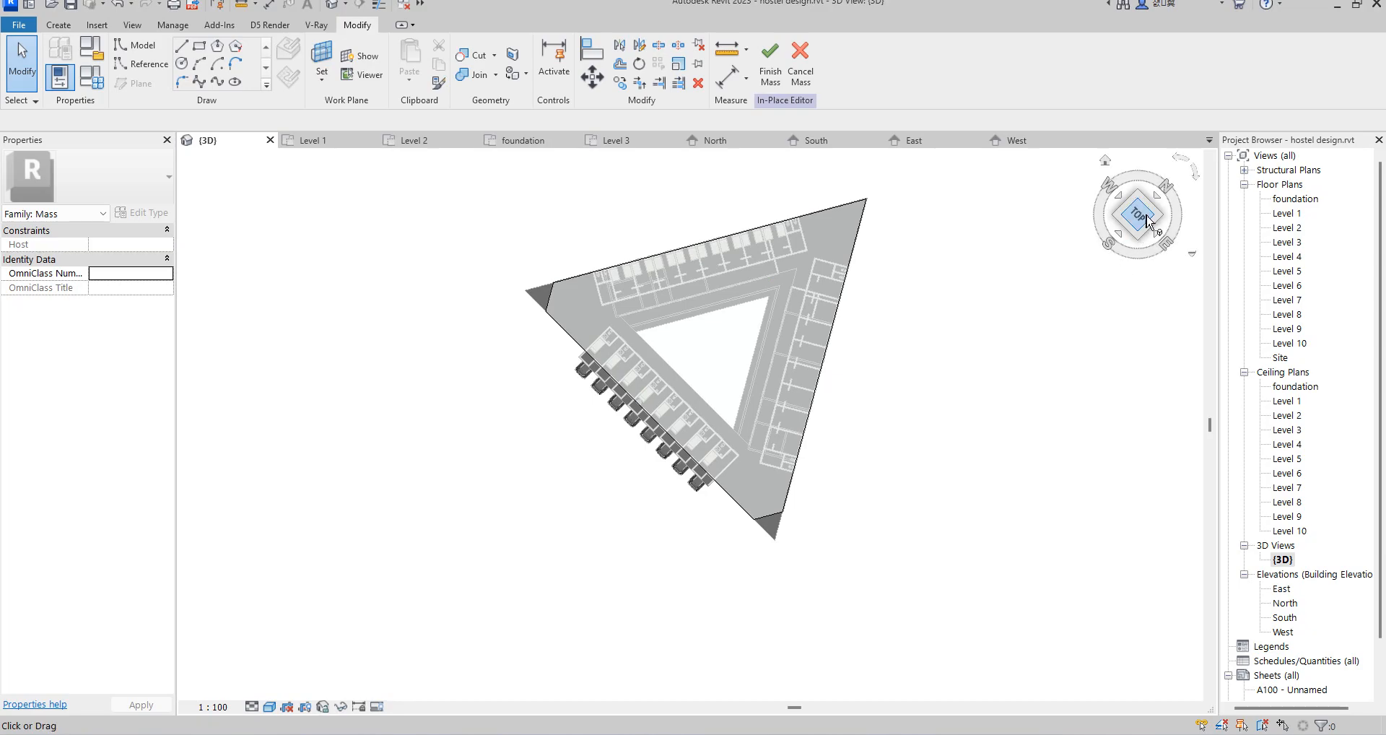
{"action": "left_click_drag", "start_coordinate": [1133, 218], "coordinate": [996, 229]}
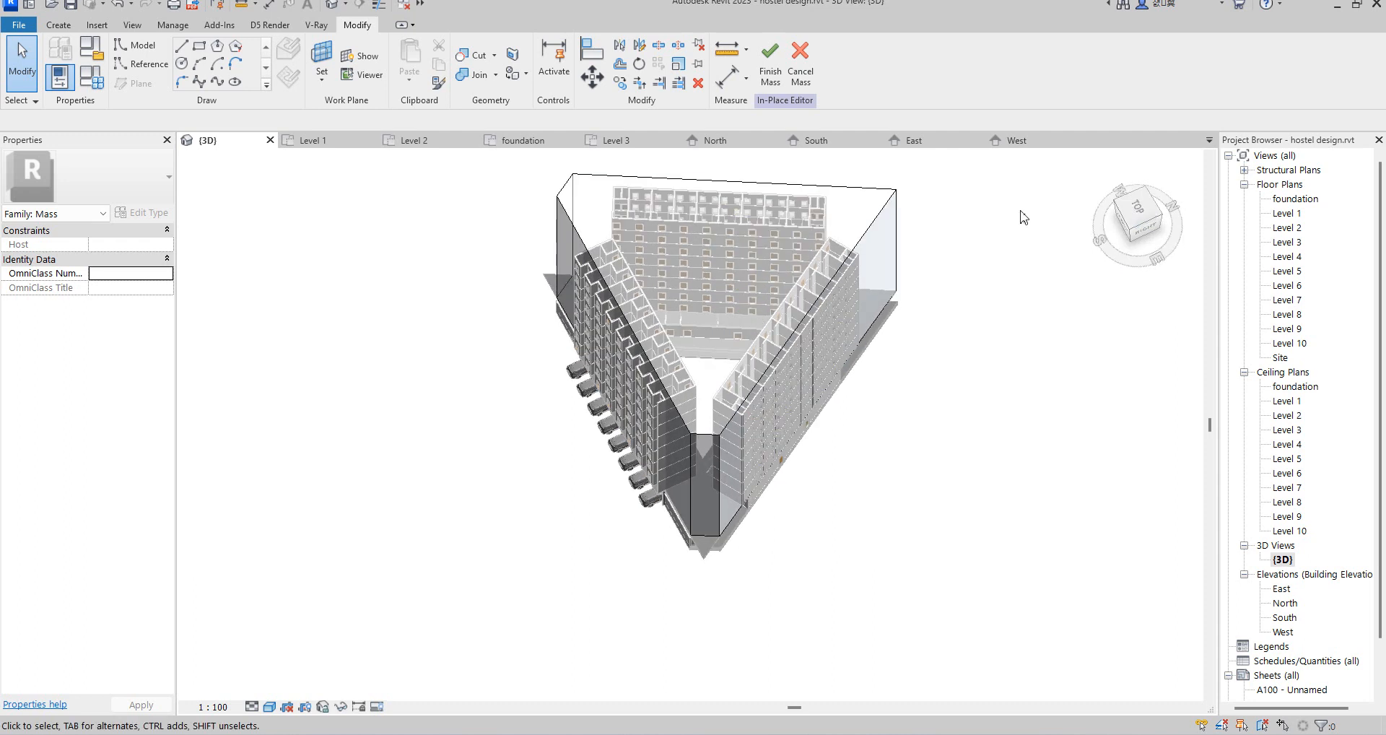
{"action": "left_click_drag", "start_coordinate": [1135, 214], "coordinate": [234, 150]}
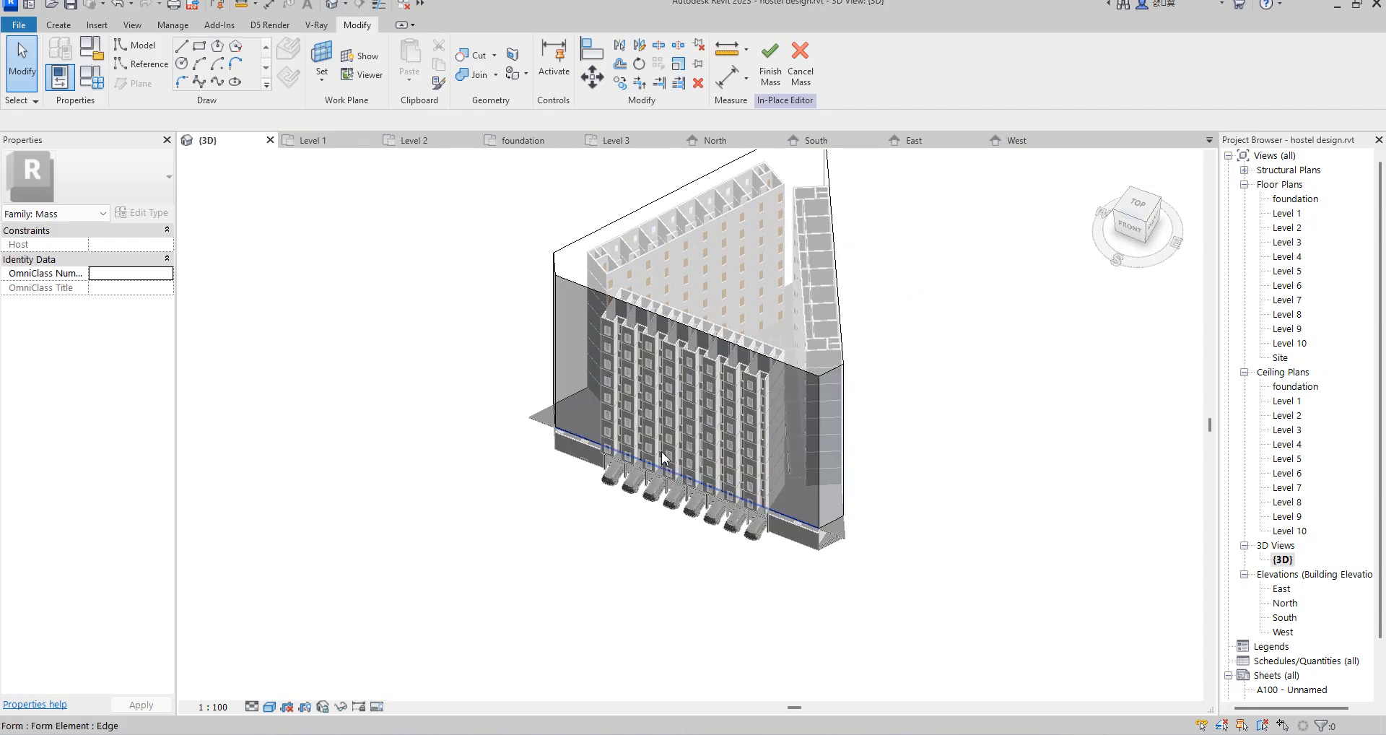
{"action": "scroll", "coordinate": [917, 567], "scroll_direction": "up", "scroll_amount": 2}
{"action": "left_click", "coordinate": [770, 72]}
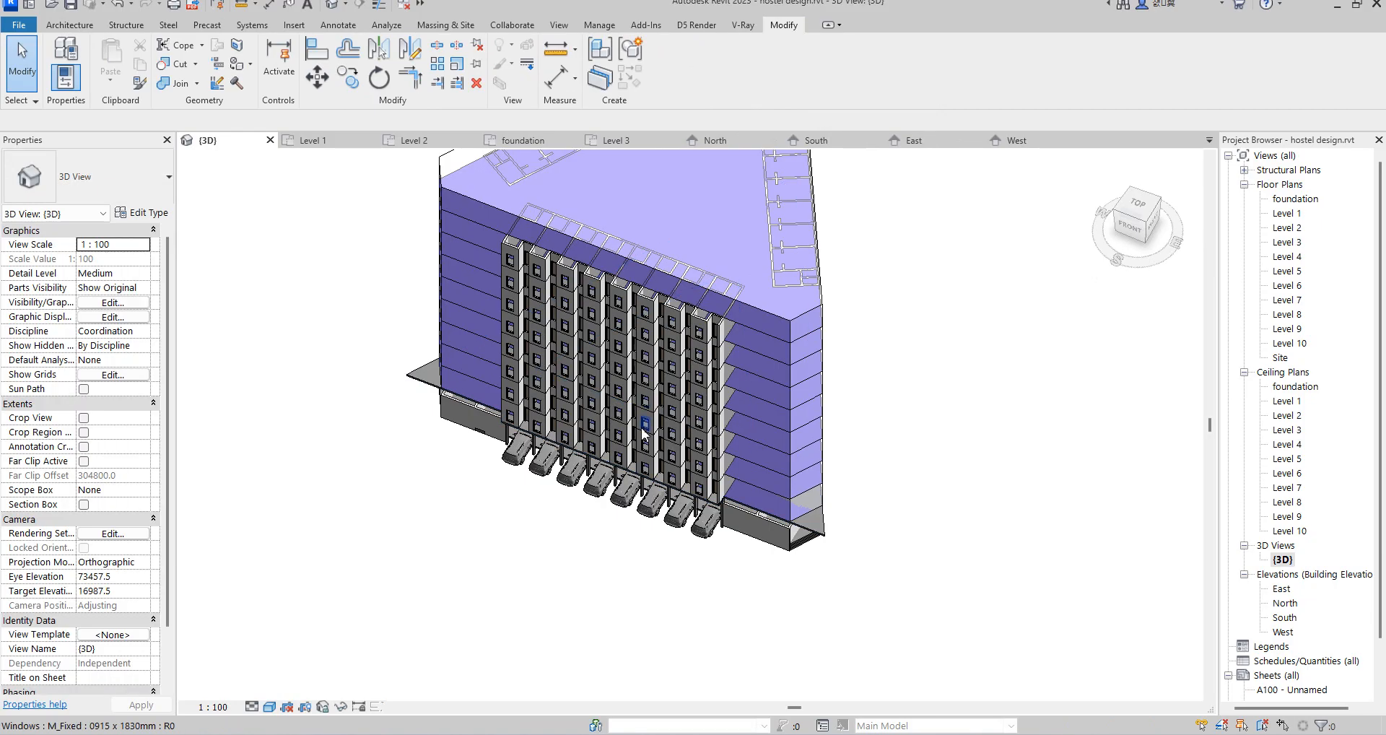
{"action": "scroll", "coordinate": [642, 431], "scroll_direction": "down", "scroll_amount": 2}
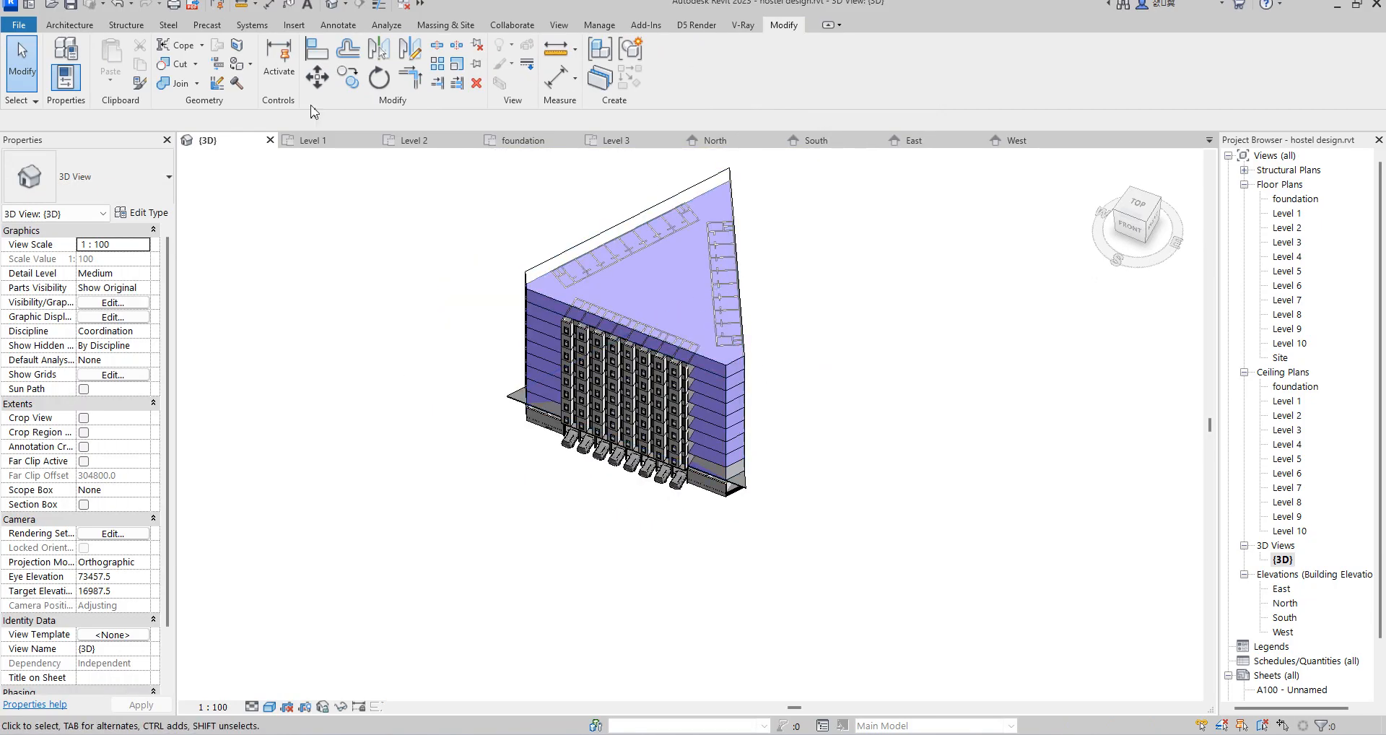
Reopen the mass for in-place editing and open the Level 1 floor plan around the inner courtyard.
{"action": "left_click", "coordinate": [671, 194]}
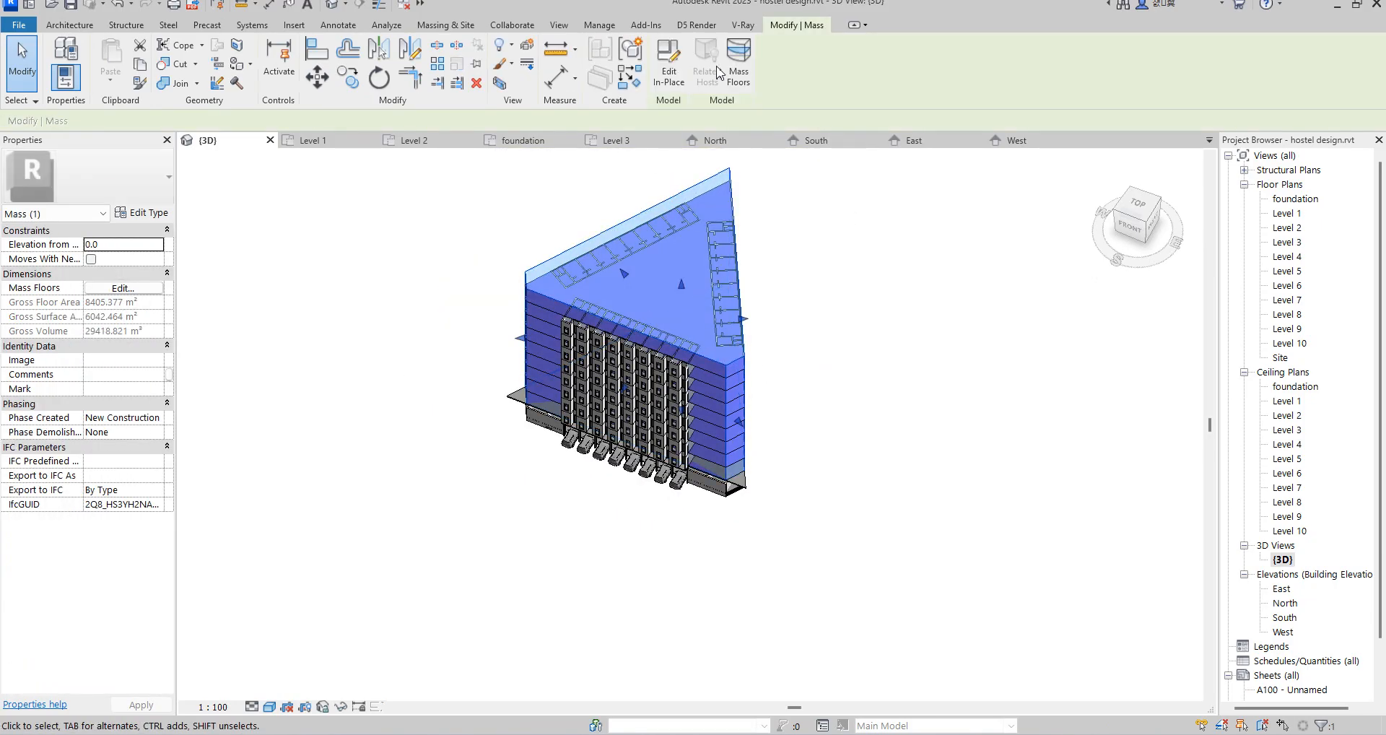
{"action": "left_click", "coordinate": [668, 69]}
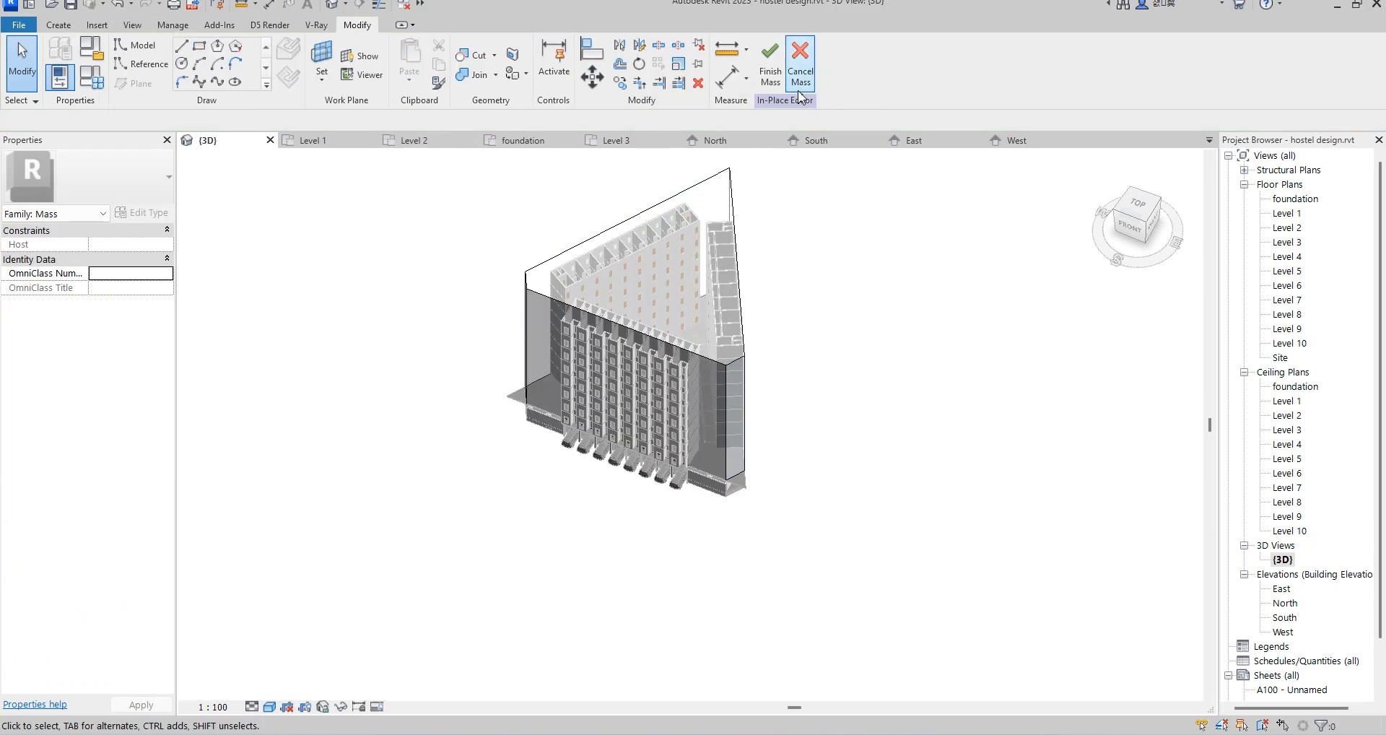
{"action": "double_click", "coordinate": [1288, 213]}
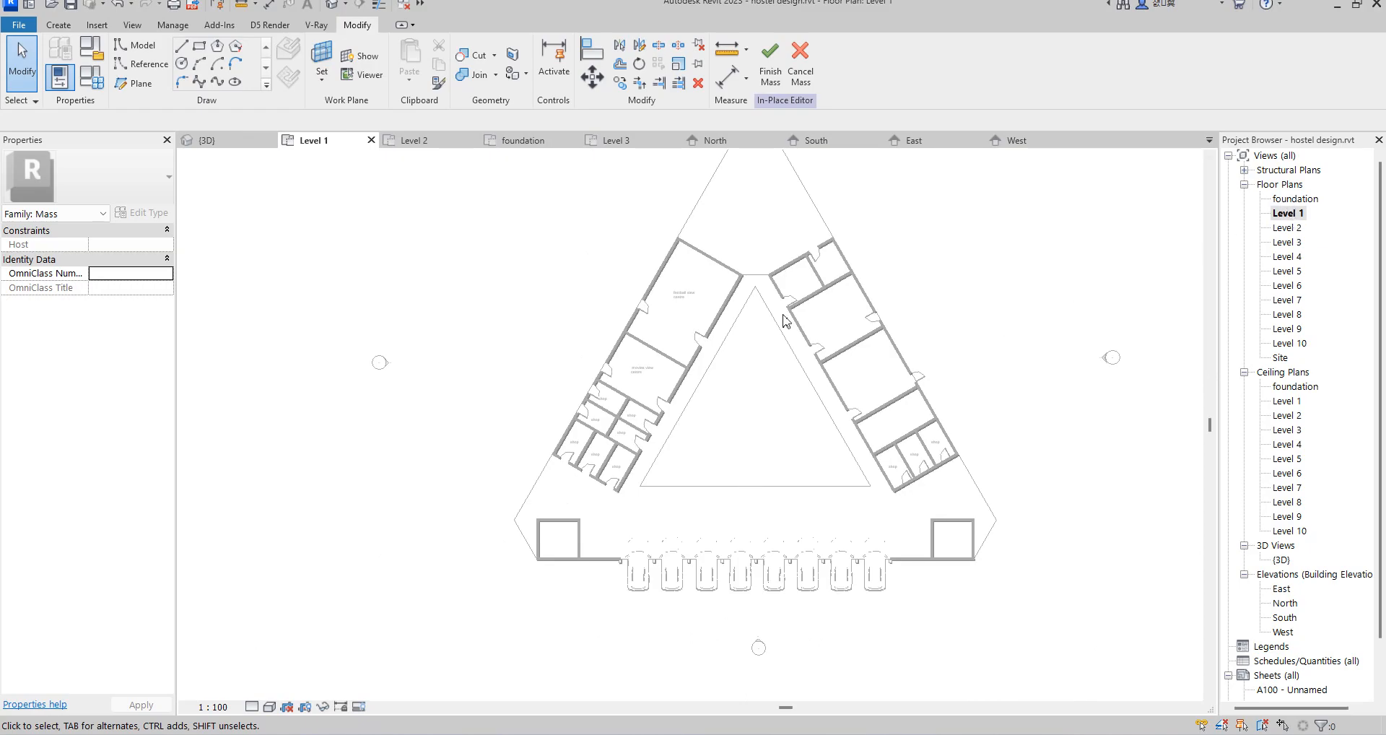
{"action": "scroll", "coordinate": [753, 298], "scroll_direction": "up", "scroll_amount": 5}
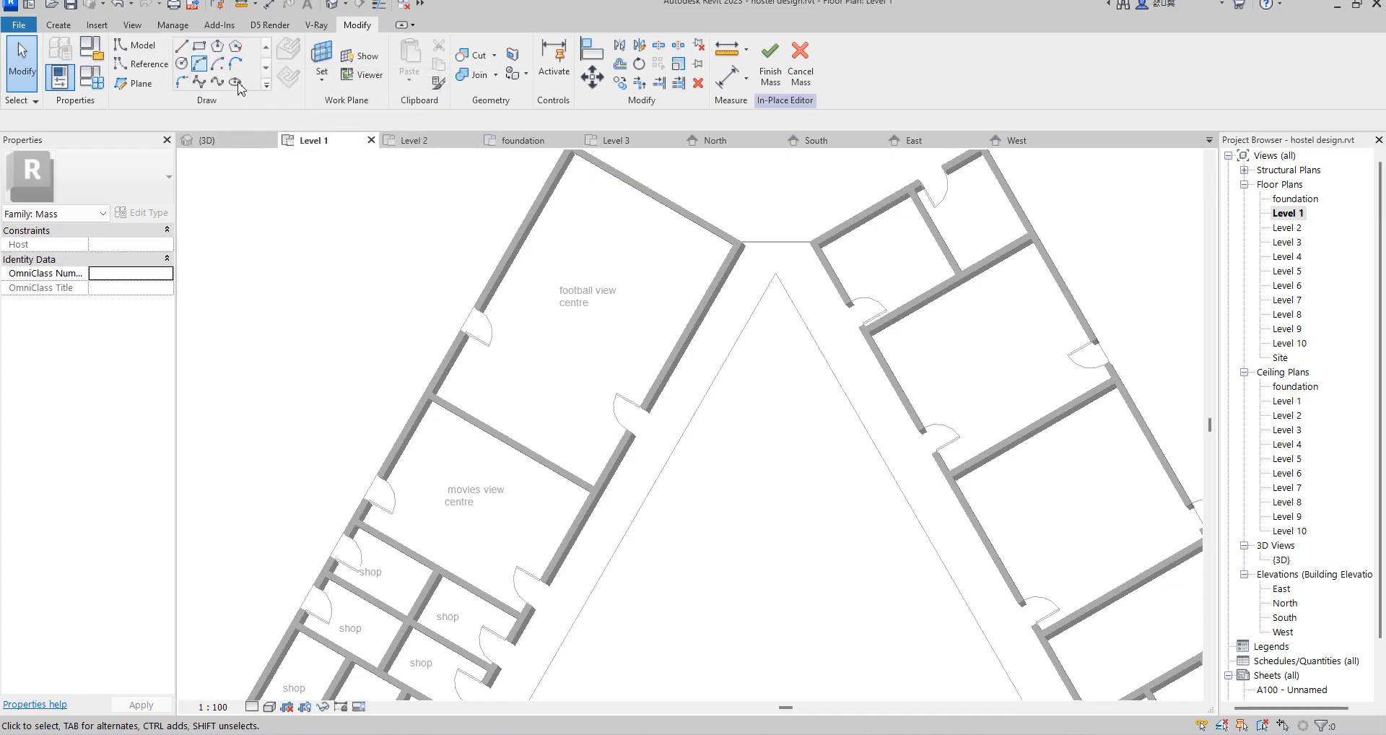
Pick the courtyard-side edges along the two sloping wings as model lines on Level 1.
{"action": "left_click", "coordinate": [263, 85]}
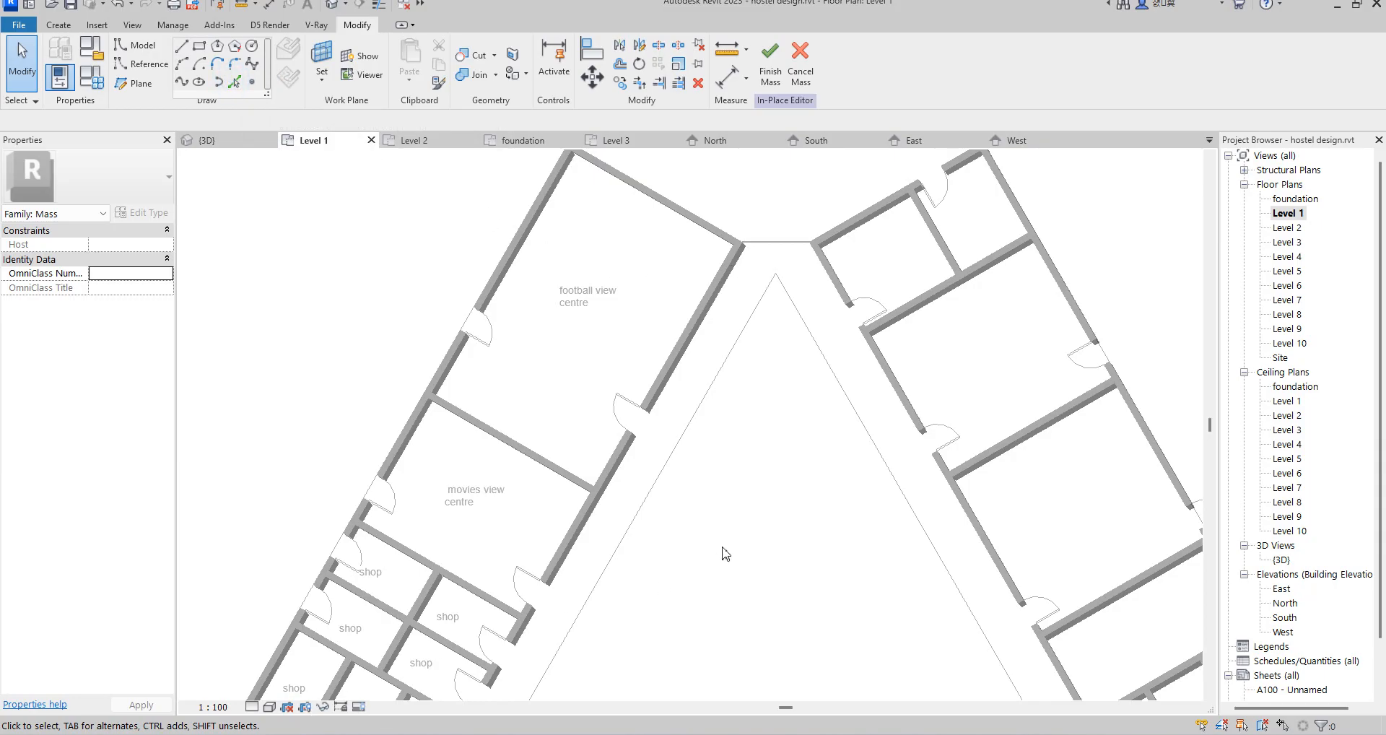
{"action": "left_click", "coordinate": [749, 190]}
{"action": "scroll", "coordinate": [746, 269], "scroll_direction": "up", "scroll_amount": 3}
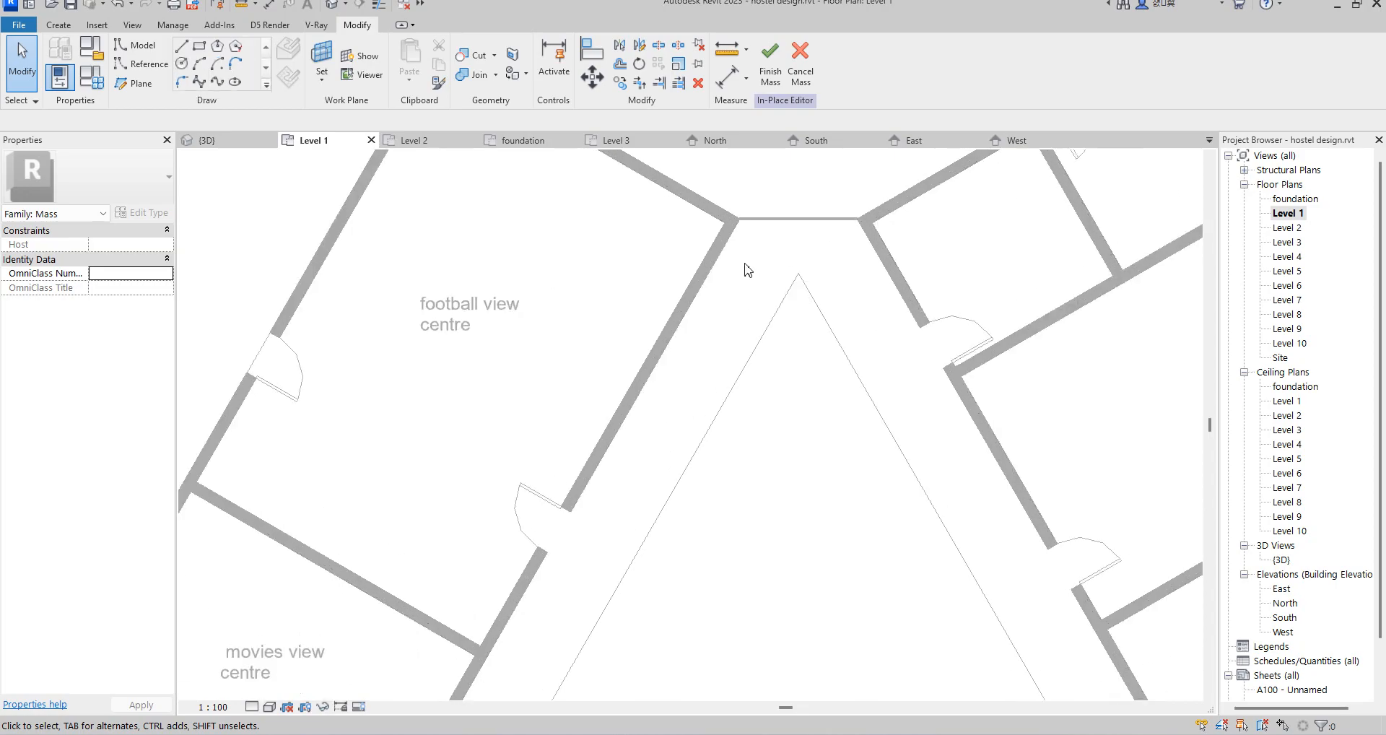
{"action": "left_click", "coordinate": [264, 86]}
{"action": "left_click", "coordinate": [237, 87]}
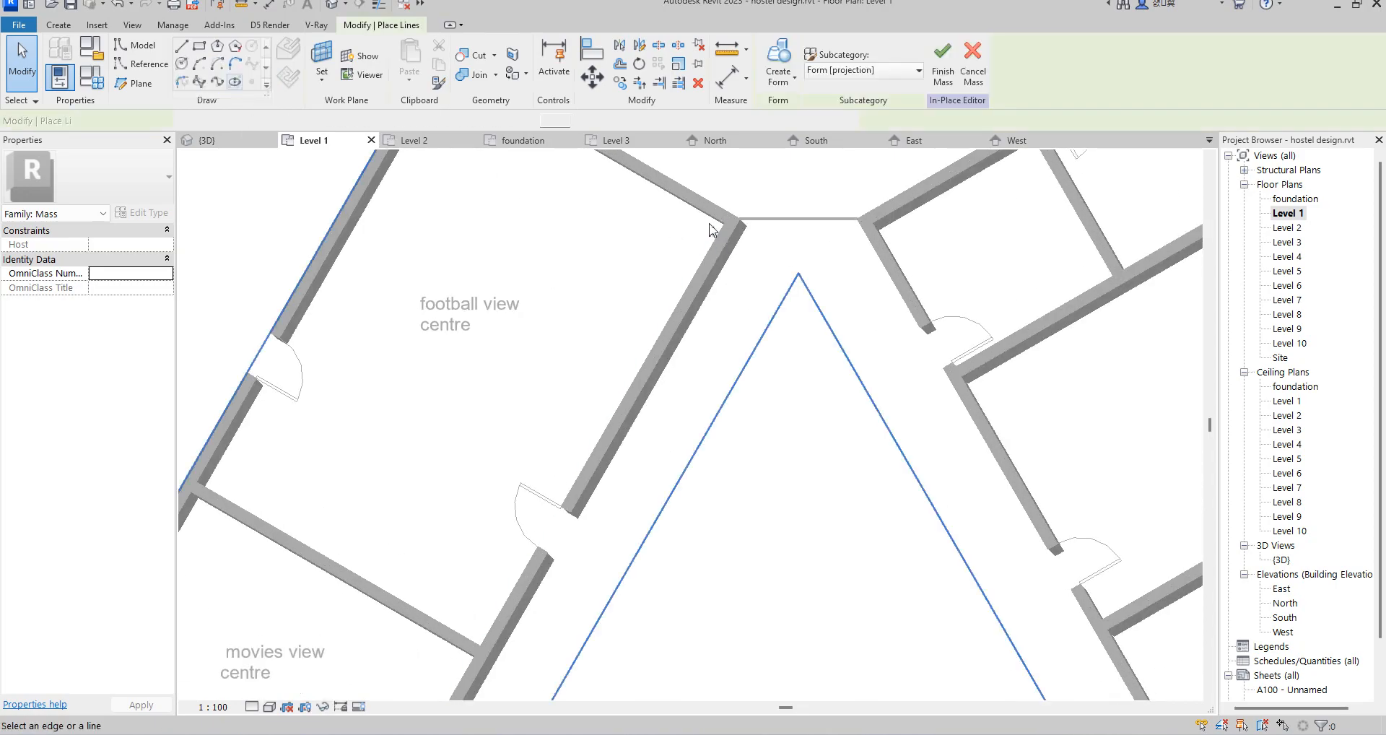
{"action": "left_click", "coordinate": [733, 236]}
{"action": "left_click", "coordinate": [884, 275]}
{"action": "scroll", "coordinate": [832, 278], "scroll_direction": "down", "scroll_amount": 2}
{"action": "scroll", "coordinate": [832, 283], "scroll_direction": "down", "scroll_amount": 3}
{"action": "scroll", "coordinate": [841, 396], "scroll_direction": "up", "scroll_amount": 4}
{"action": "scroll", "coordinate": [513, 361], "scroll_direction": "up", "scroll_amount": 4}
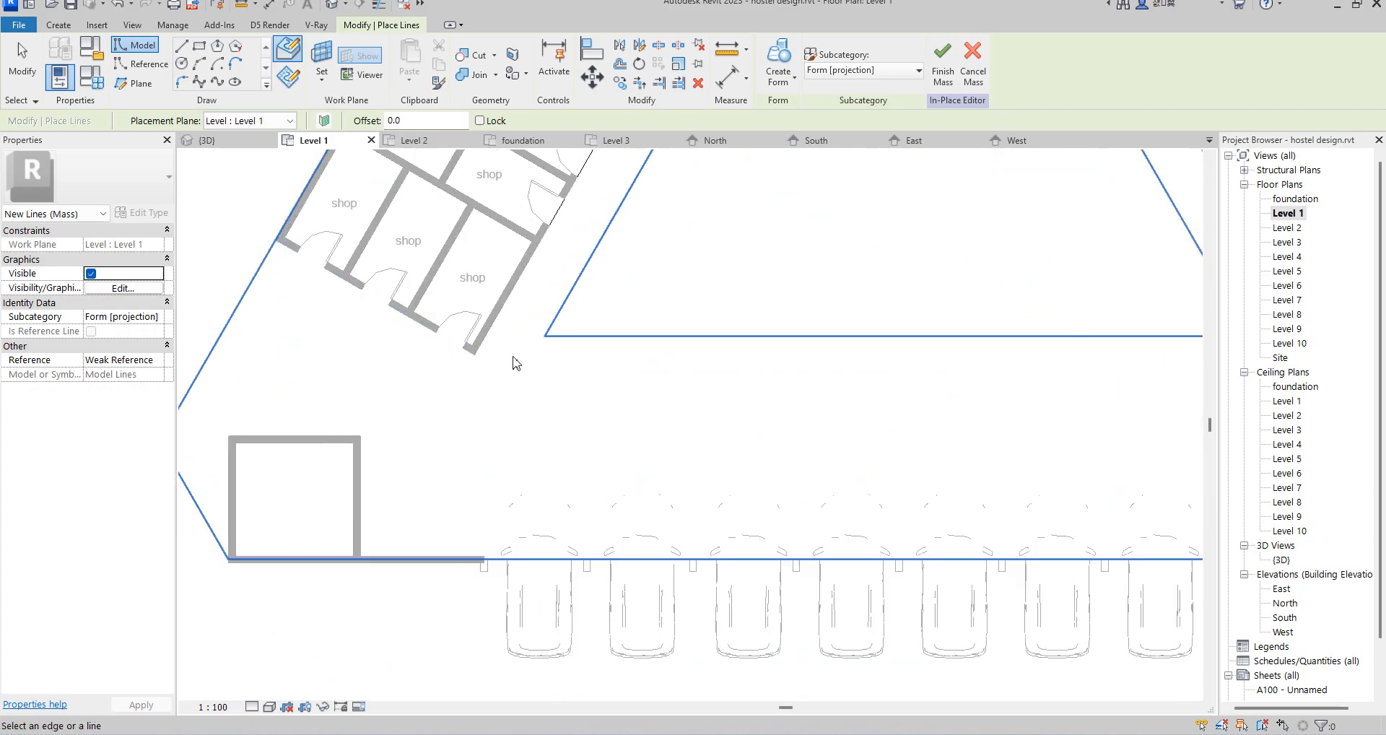
{"action": "scroll", "coordinate": [489, 433], "scroll_direction": "down", "scroll_amount": 2}
{"action": "scroll", "coordinate": [486, 440], "scroll_direction": "down", "scroll_amount": 4}
{"action": "scroll", "coordinate": [581, 339], "scroll_direction": "up", "scroll_amount": 5}
{"action": "scroll", "coordinate": [603, 262], "scroll_direction": "up", "scroll_amount": 3}
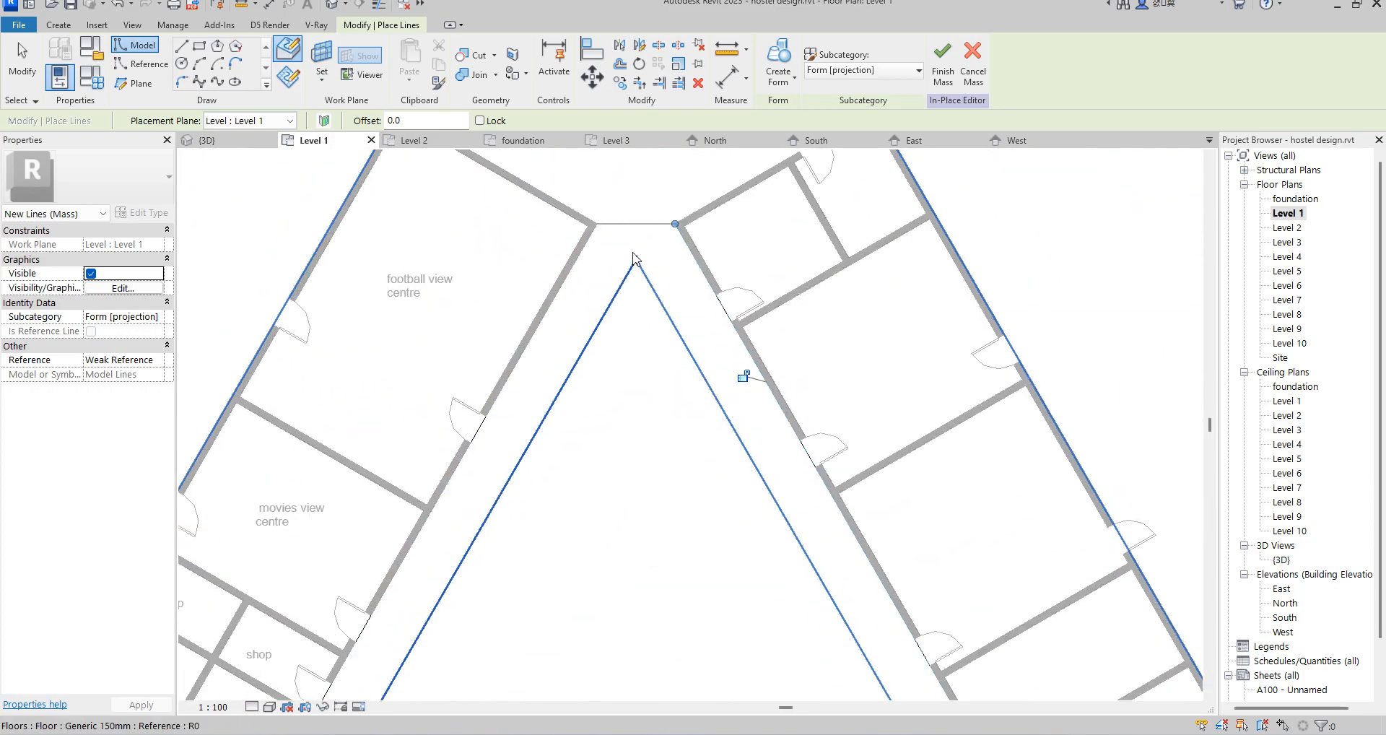
{"action": "right_click", "coordinate": [622, 236]}
{"action": "left_click", "coordinate": [664, 246]}
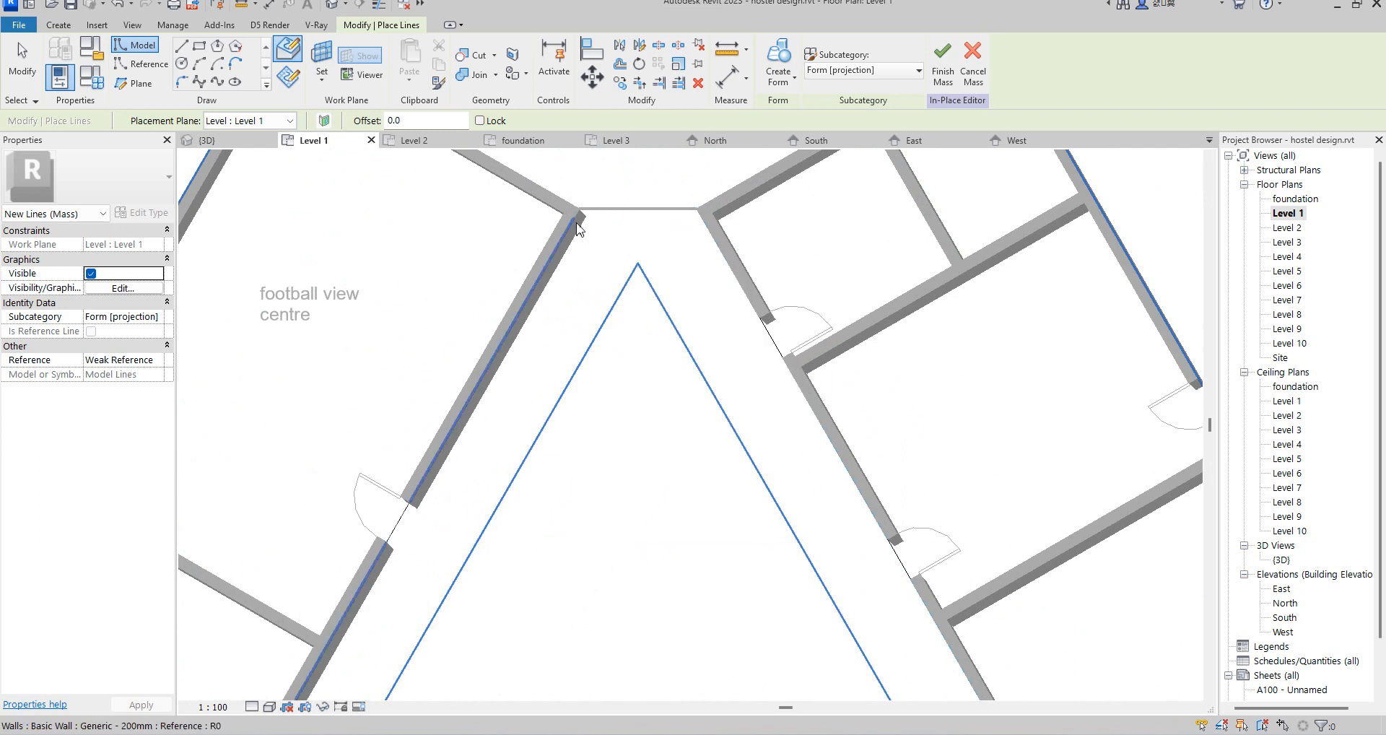
{"action": "right_click", "coordinate": [610, 244]}
{"action": "left_click", "coordinate": [650, 249]}
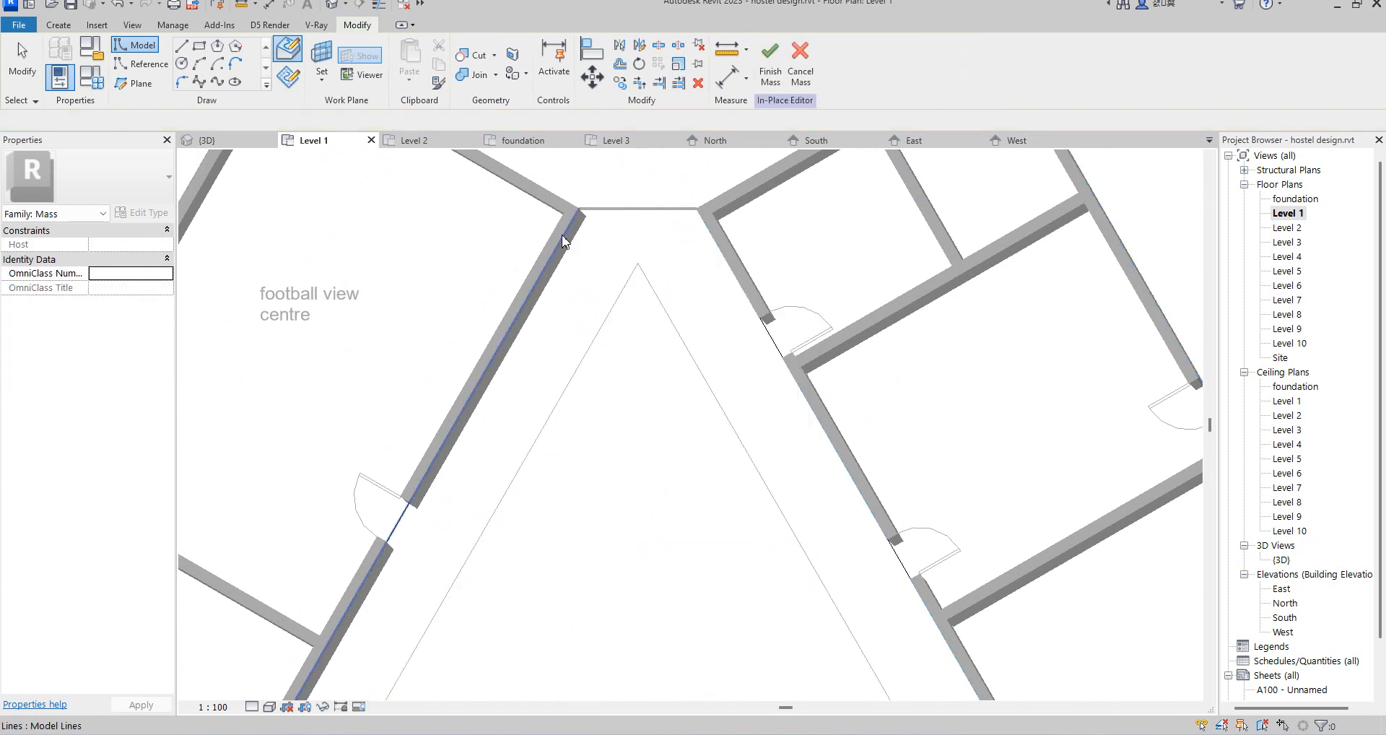
Extend the two sloping courtyard-side lines so they meet in a corner at the triangle's apex.
{"action": "left_click", "coordinate": [583, 215]}
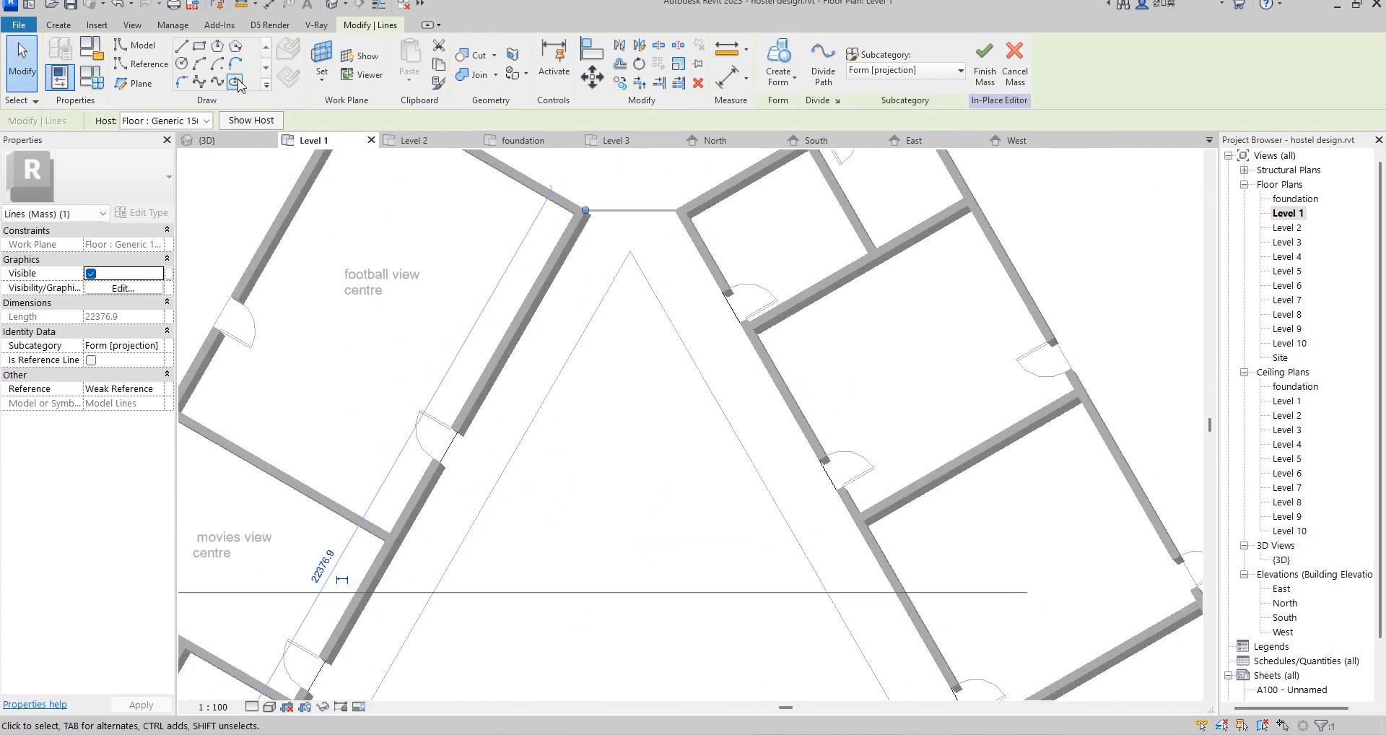
{"action": "left_click", "coordinate": [639, 83]}
{"action": "left_click", "coordinate": [587, 232]}
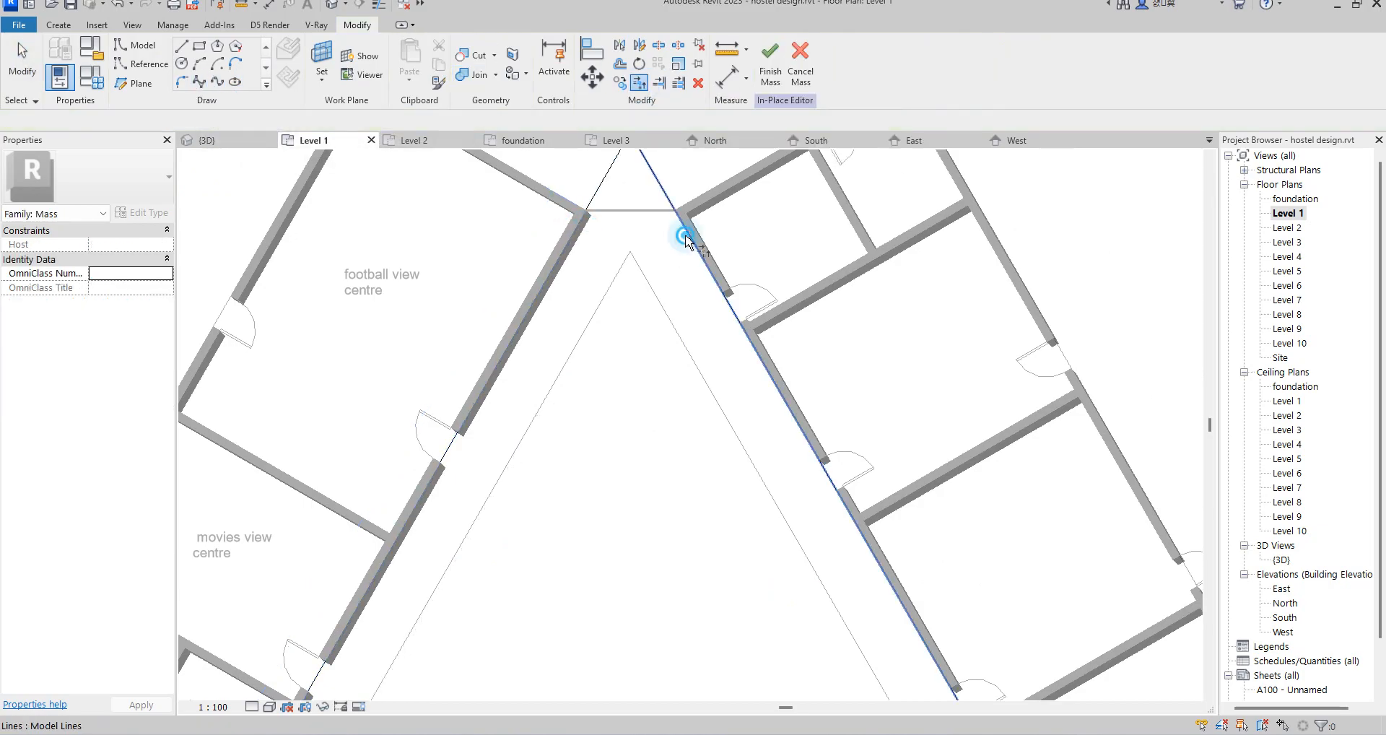
{"action": "left_click", "coordinate": [686, 241]}
Draw a horizontal model line joining the front inner corners of both wings to close the inner triangle.
{"action": "scroll", "coordinate": [646, 217], "scroll_direction": "down", "scroll_amount": 6}
{"action": "left_click", "coordinate": [181, 45]}
{"action": "scroll", "coordinate": [757, 393], "scroll_direction": "up", "scroll_amount": 4}
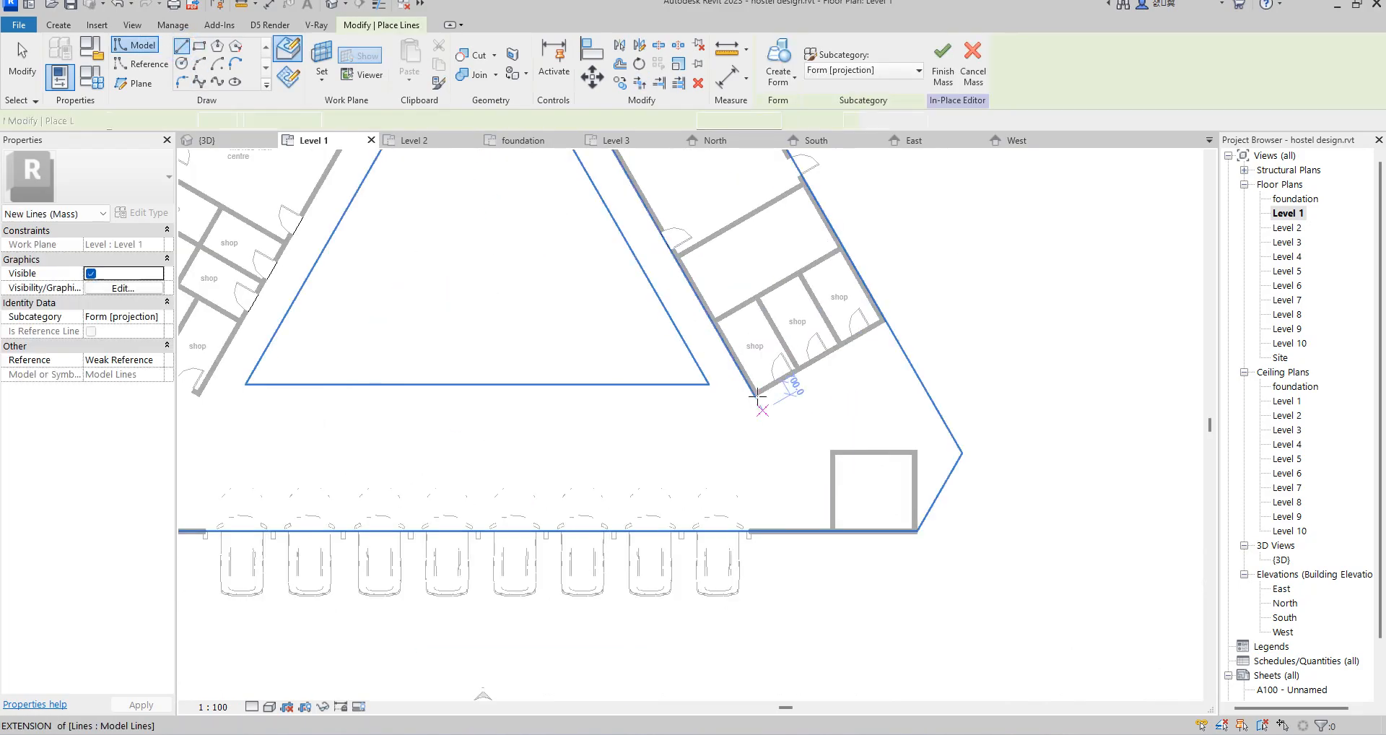
{"action": "left_click", "coordinate": [756, 396]}
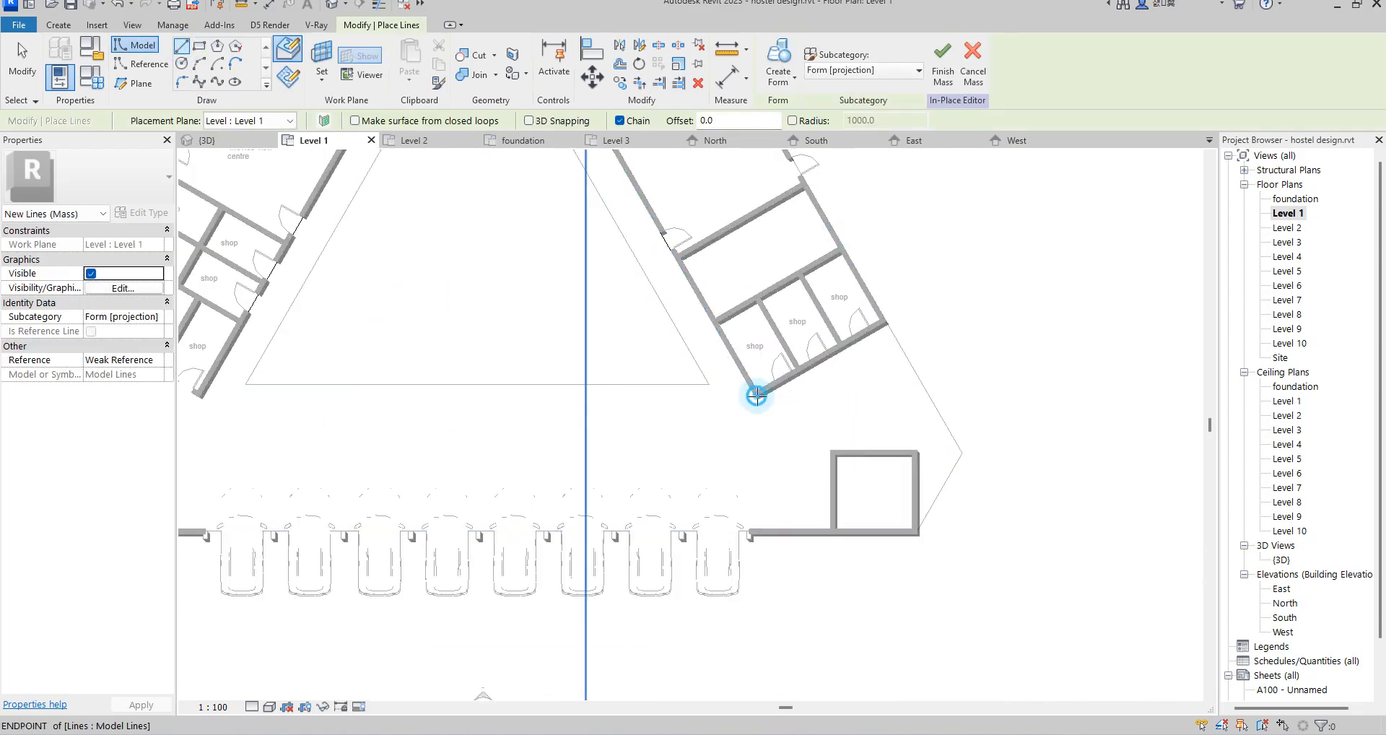
{"action": "left_click", "coordinate": [201, 395]}
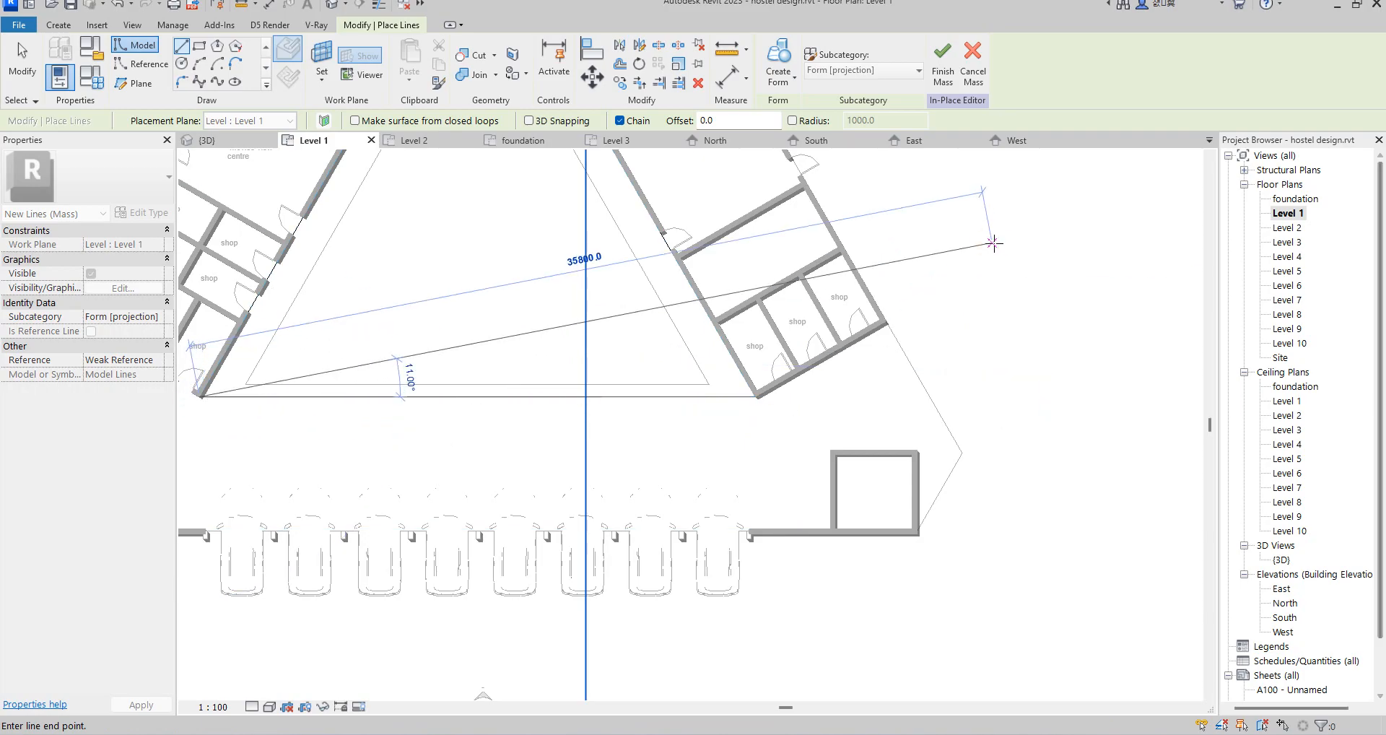
{"action": "right_click", "coordinate": [986, 238]}
{"action": "left_click", "coordinate": [1036, 251]}
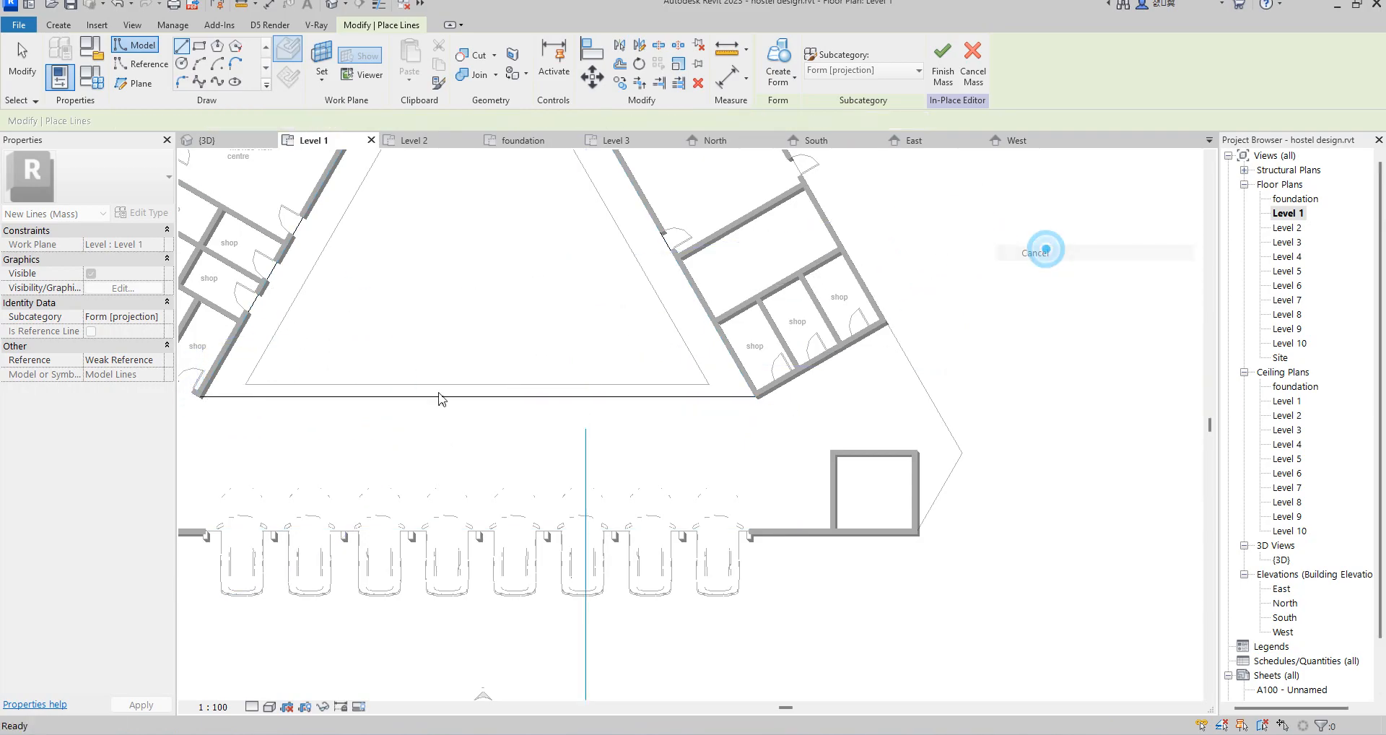
Finish drawing the courtyard lines and examine the inner triangle against the room layout on the Level 2 floor plan.
{"action": "right_click", "coordinate": [500, 424]}
{"action": "left_click", "coordinate": [534, 429]}
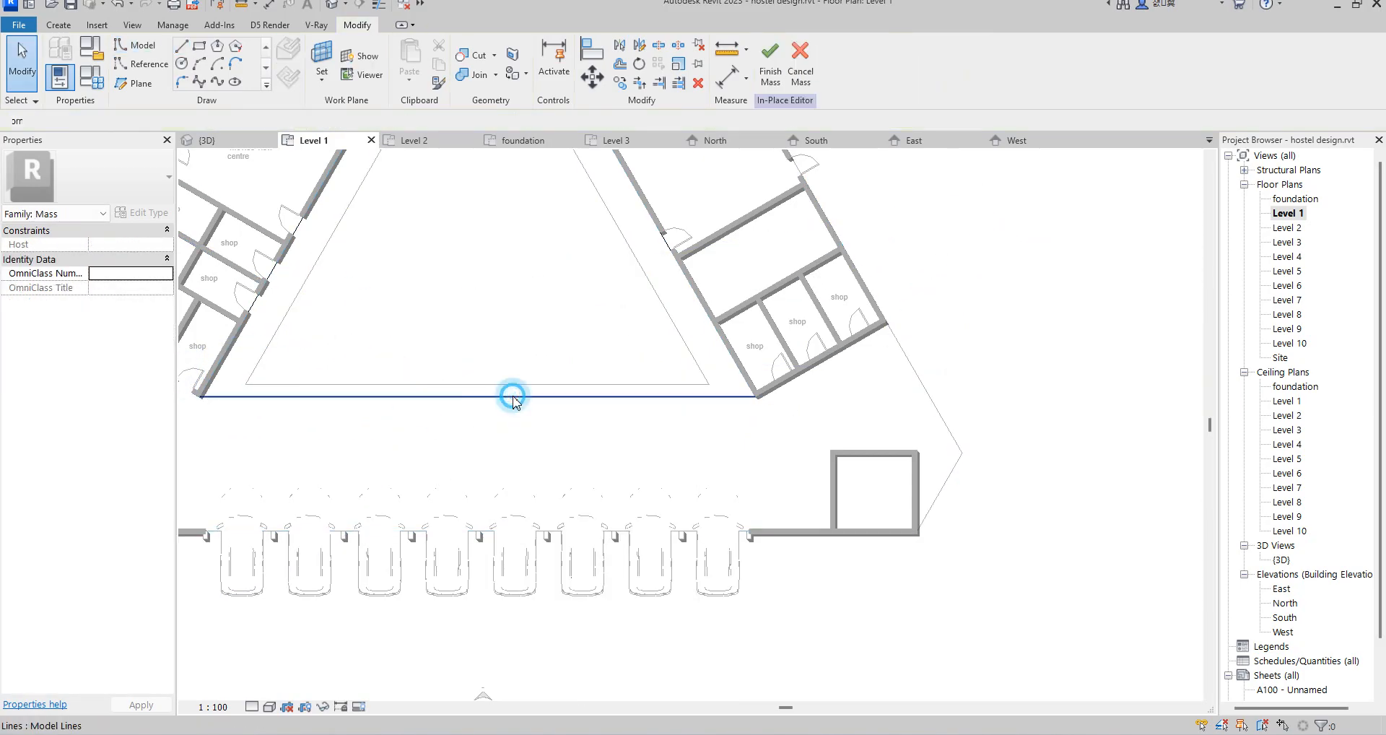
{"action": "left_click", "coordinate": [511, 396]}
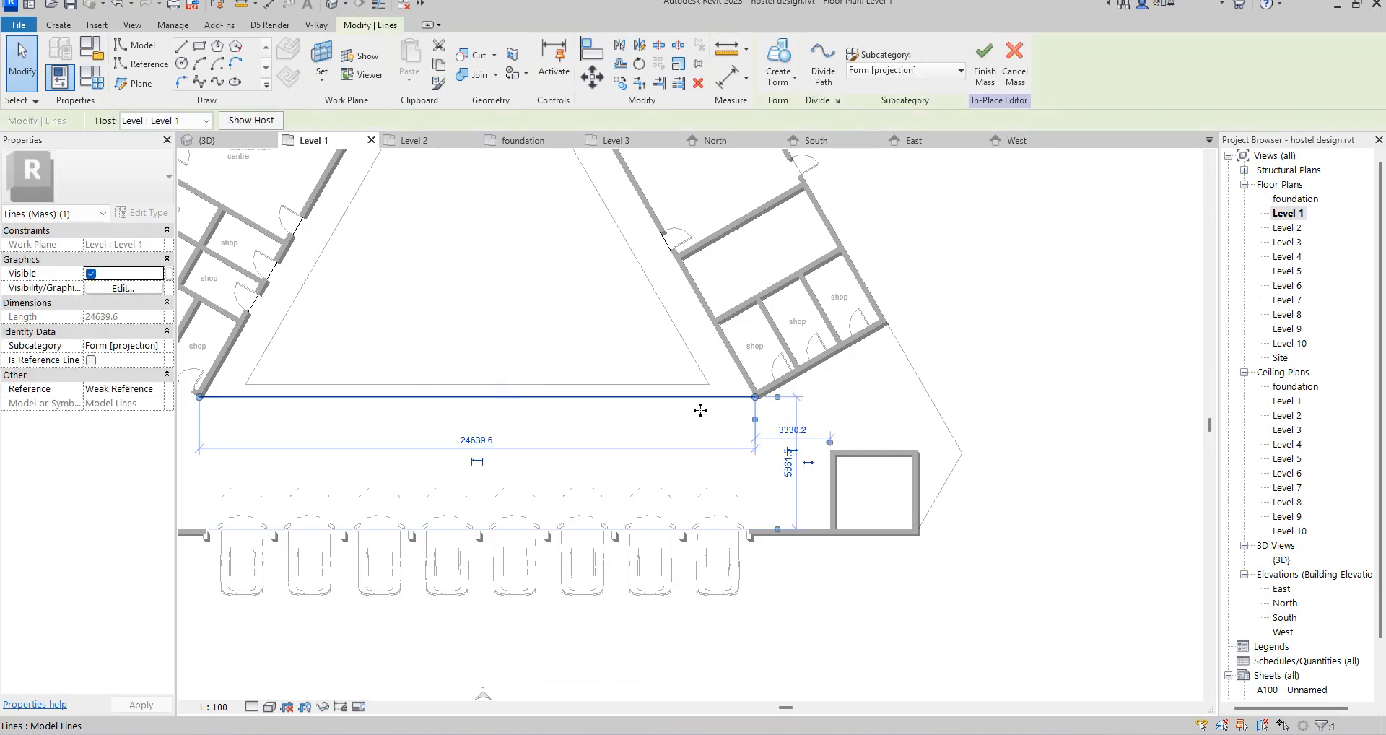
{"action": "left_click", "coordinate": [1286, 229]}
{"action": "double_click", "coordinate": [1285, 231]}
{"action": "scroll", "coordinate": [442, 390], "scroll_direction": "up", "scroll_amount": 3}
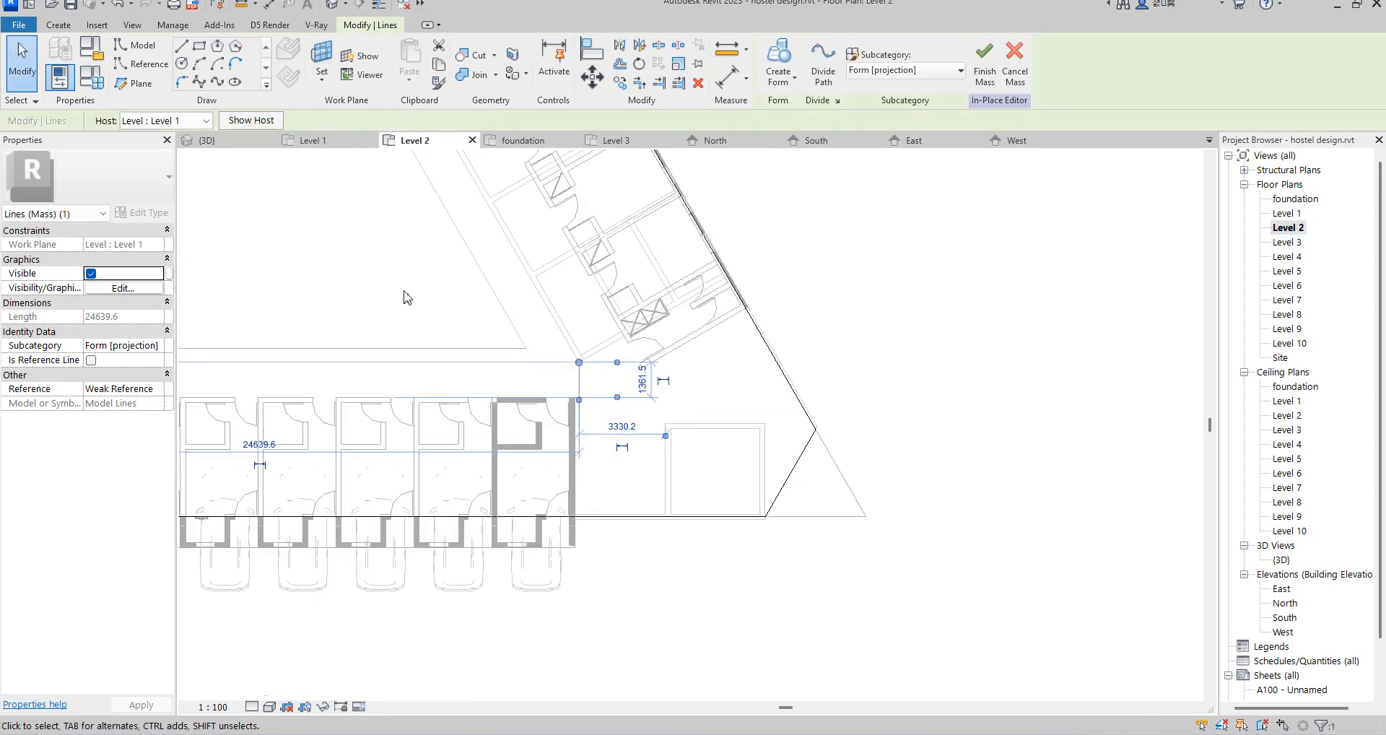
{"action": "key", "text": "Up"}
{"action": "key", "text": "Up"}
{"action": "key", "text": "Up"}
{"action": "key", "text": "Up"}
{"action": "scroll", "coordinate": [377, 332], "scroll_direction": "up", "scroll_amount": 5}
{"action": "key", "text": "Up"}
{"action": "key", "text": "Up"}
{"action": "key", "text": "Up"}
{"action": "key", "text": "Up"}
{"action": "key", "text": "Up"}
{"action": "key", "text": "Up"}
{"action": "scroll", "coordinate": [378, 332], "scroll_direction": "up", "scroll_amount": 1}
{"action": "scroll", "coordinate": [635, 383], "scroll_direction": "up", "scroll_amount": 3}
{"action": "key", "text": "Down"}
{"action": "key", "text": "Down"}
{"action": "key", "text": "Down"}
{"action": "key", "text": "Down"}
{"action": "scroll", "coordinate": [614, 427], "scroll_direction": "down", "scroll_amount": 3}
{"action": "scroll", "coordinate": [614, 427], "scroll_direction": "down", "scroll_amount": 5}
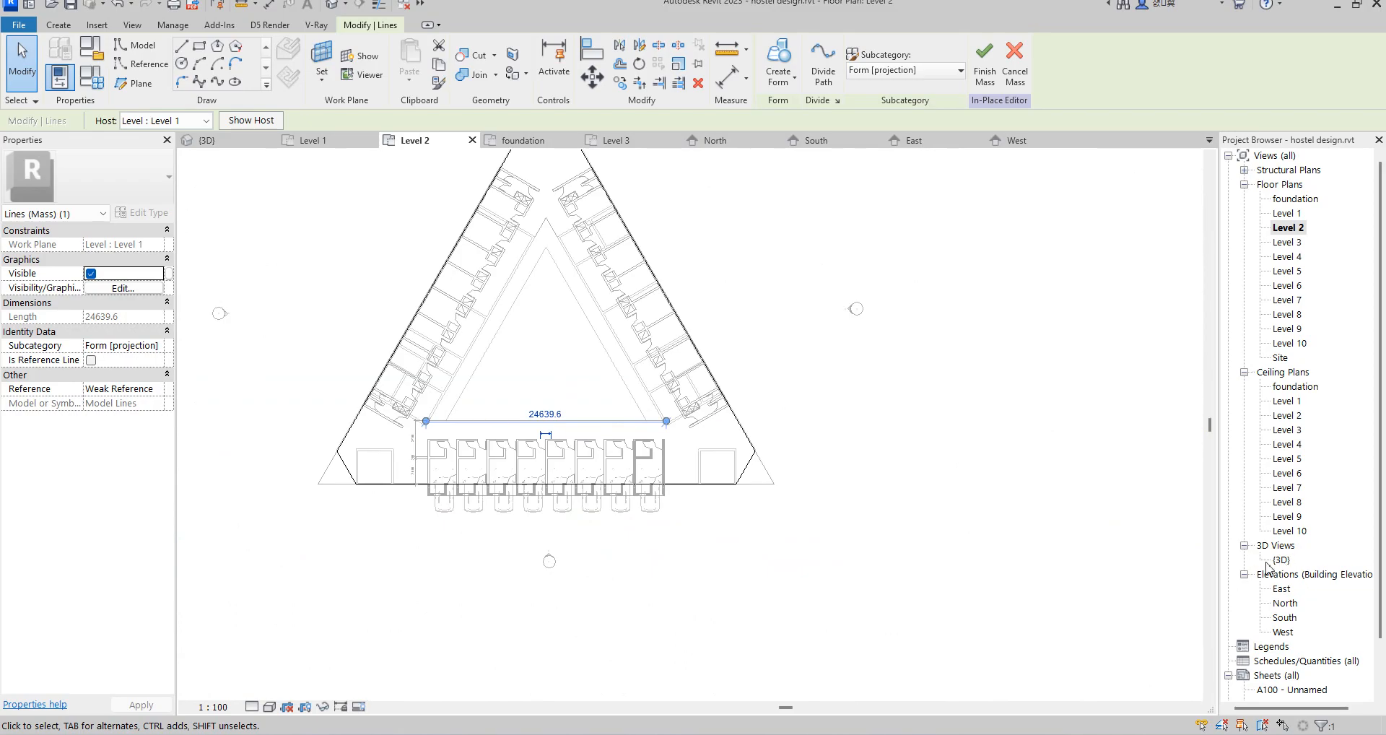
Open the 3D view and inspect the inner triangle lines within the mass from above.
{"action": "double_click", "coordinate": [1281, 561]}
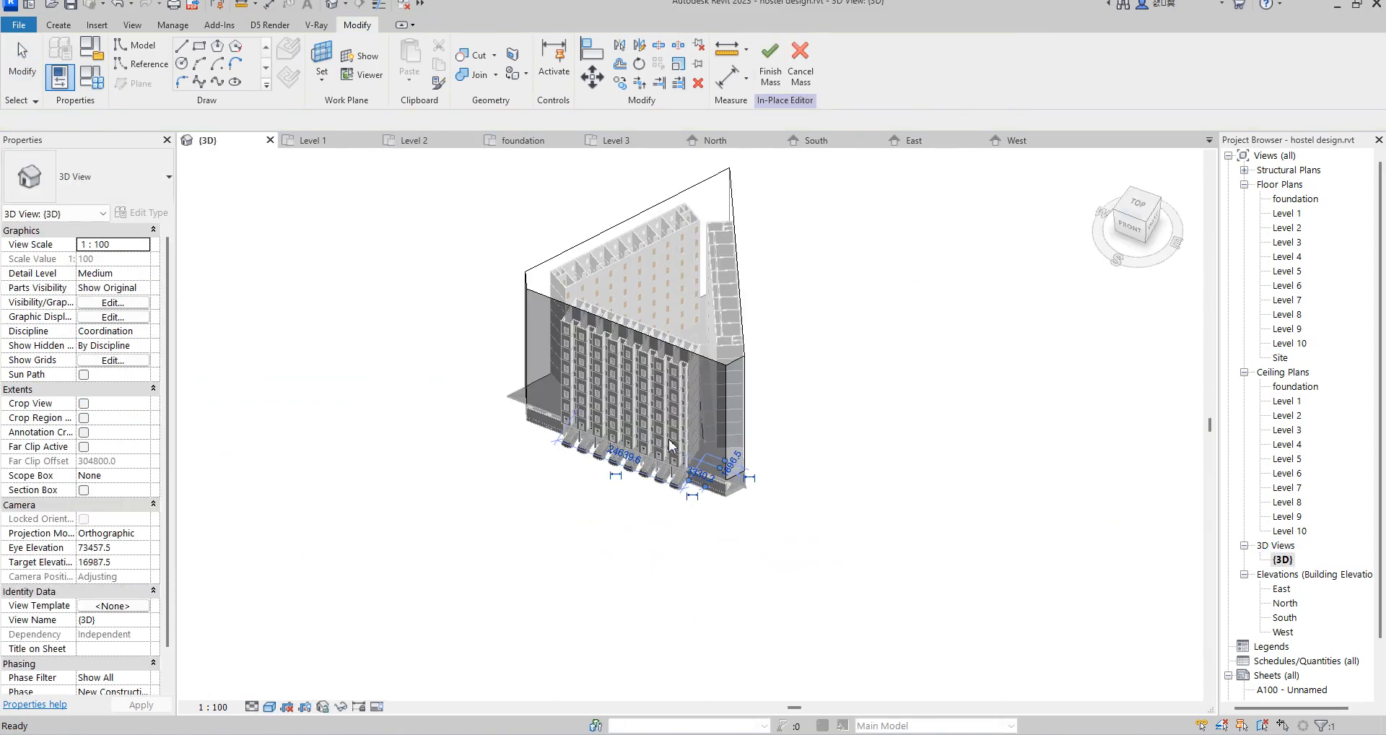
{"action": "scroll", "coordinate": [667, 422], "scroll_direction": "up", "scroll_amount": 3}
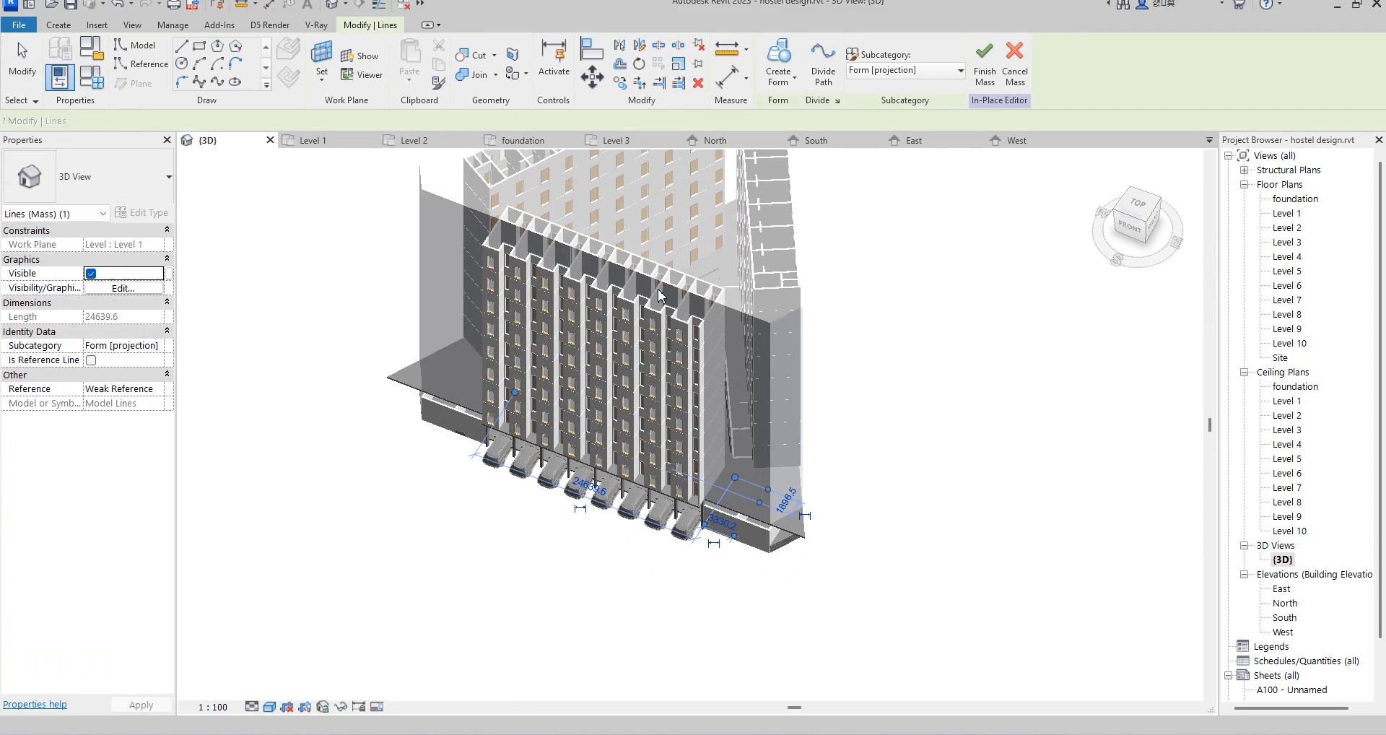
{"action": "left_click", "coordinate": [1145, 224]}
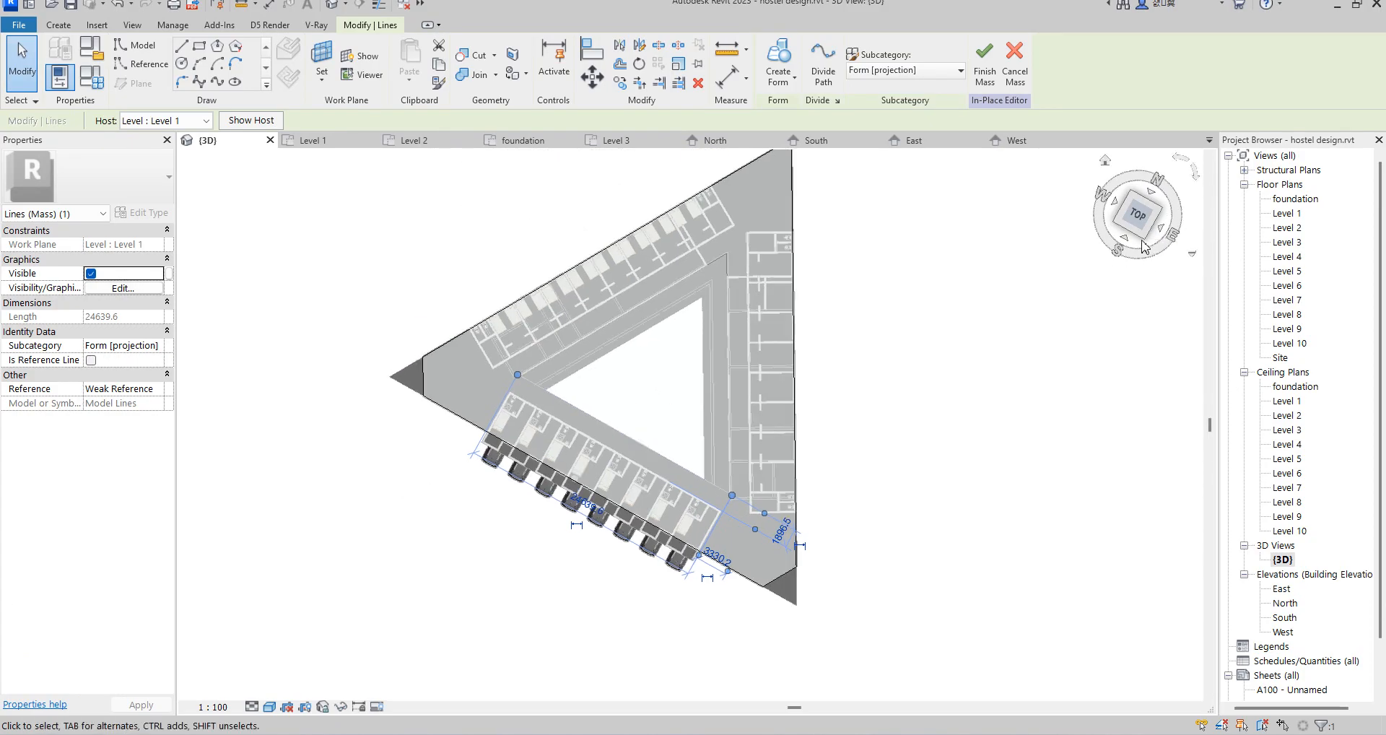
{"action": "left_click", "coordinate": [1143, 239]}
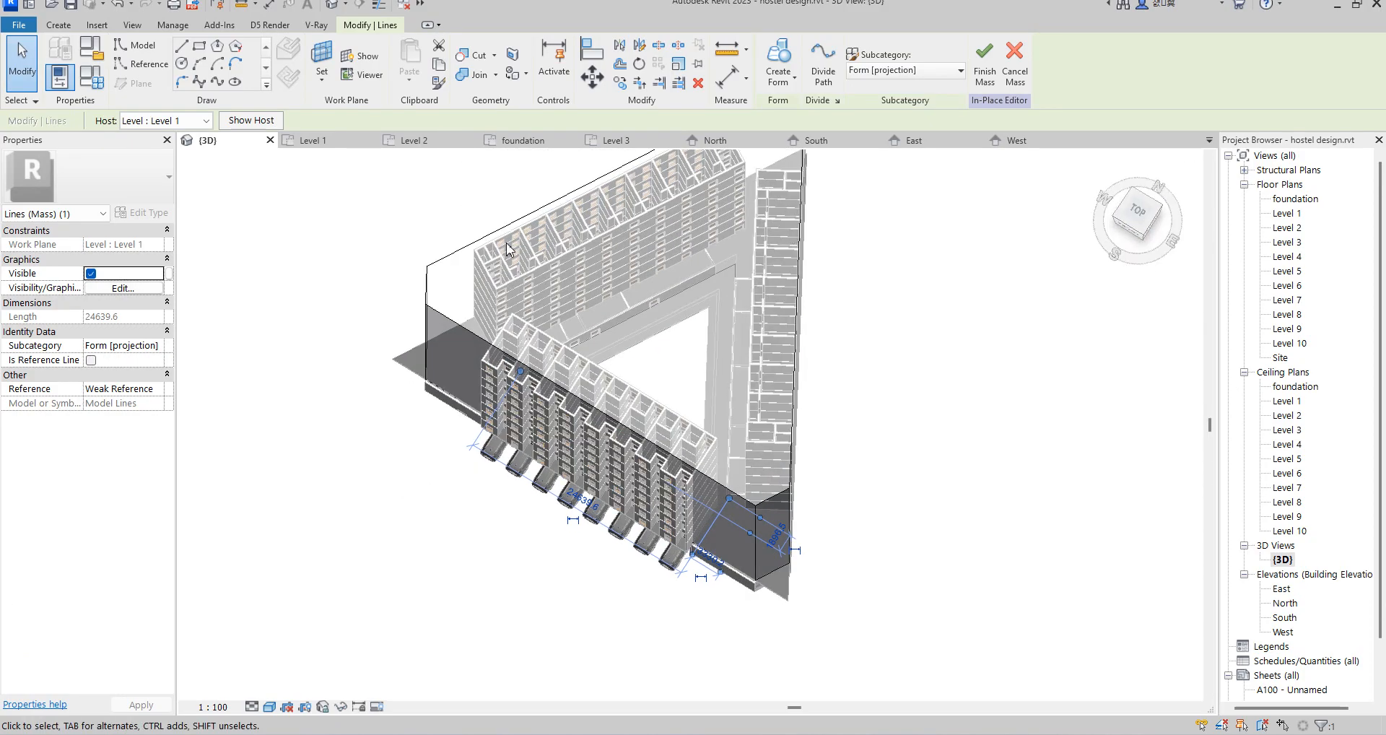
{"action": "left_click", "coordinate": [493, 201]}
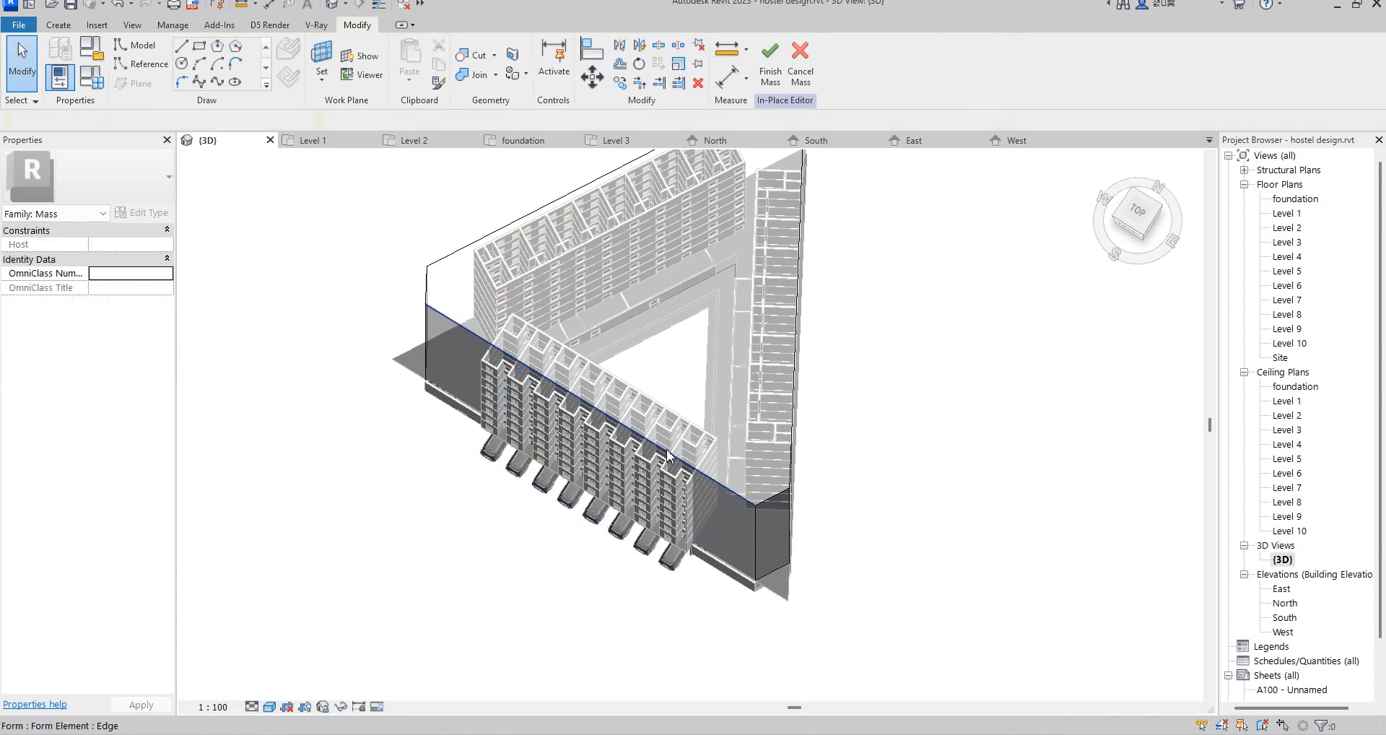
{"action": "scroll", "coordinate": [541, 433], "scroll_direction": "down", "scroll_amount": 2}
Try to create a void form from the three inner triangle lines, and undo the form.
{"action": "right_click", "coordinate": [382, 262]}
{"action": "left_click", "coordinate": [434, 279]}
{"action": "left_click_drag", "start_coordinate": [495, 262], "coordinate": [673, 485]}
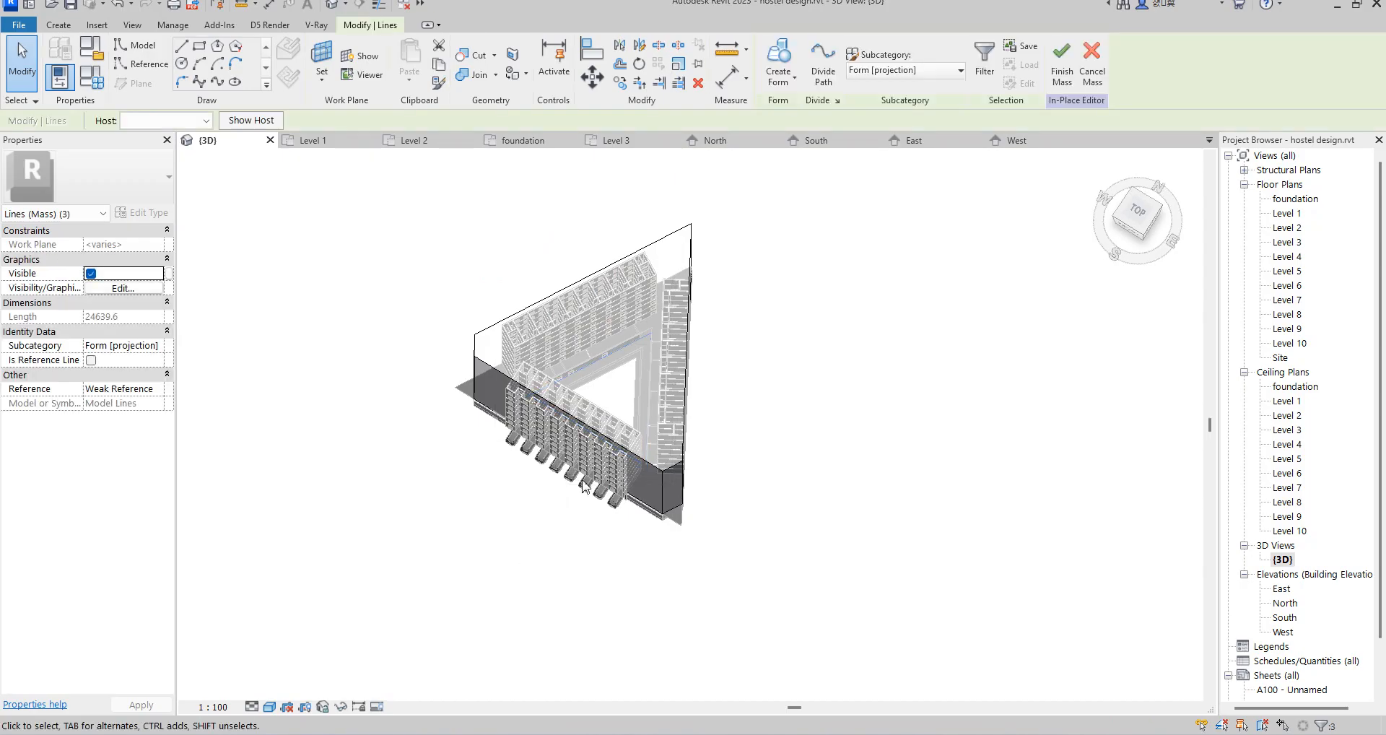
{"action": "left_click", "coordinate": [783, 76]}
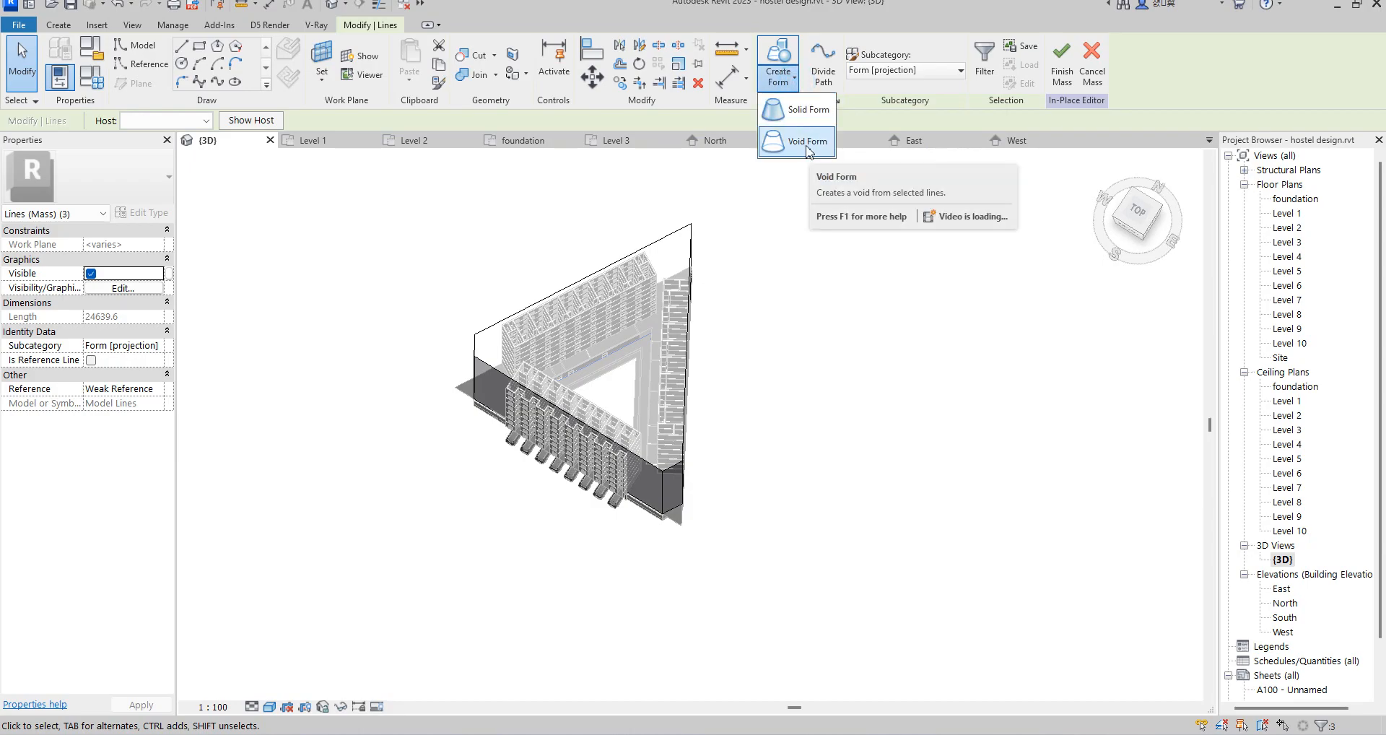
{"action": "left_click", "coordinate": [805, 142]}
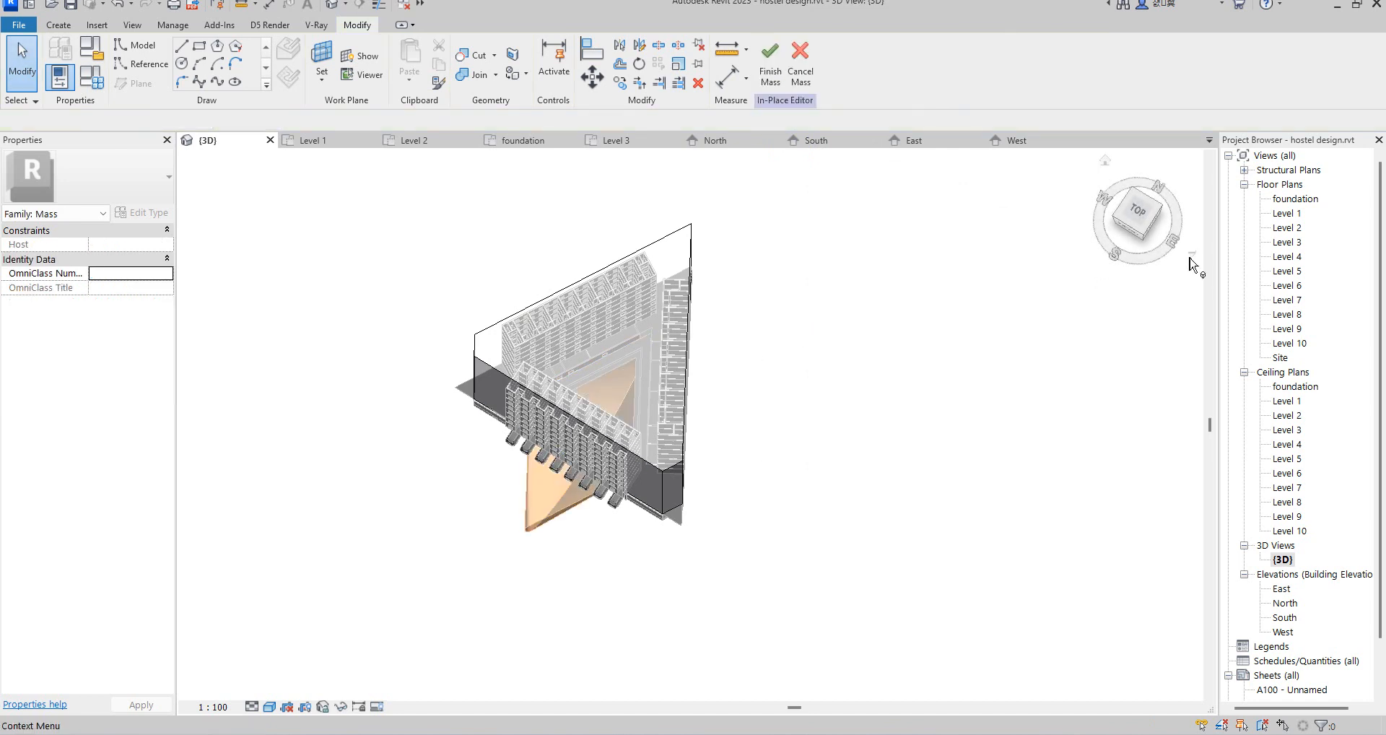
{"action": "left_click_drag", "start_coordinate": [1140, 214], "coordinate": [252, 250]}
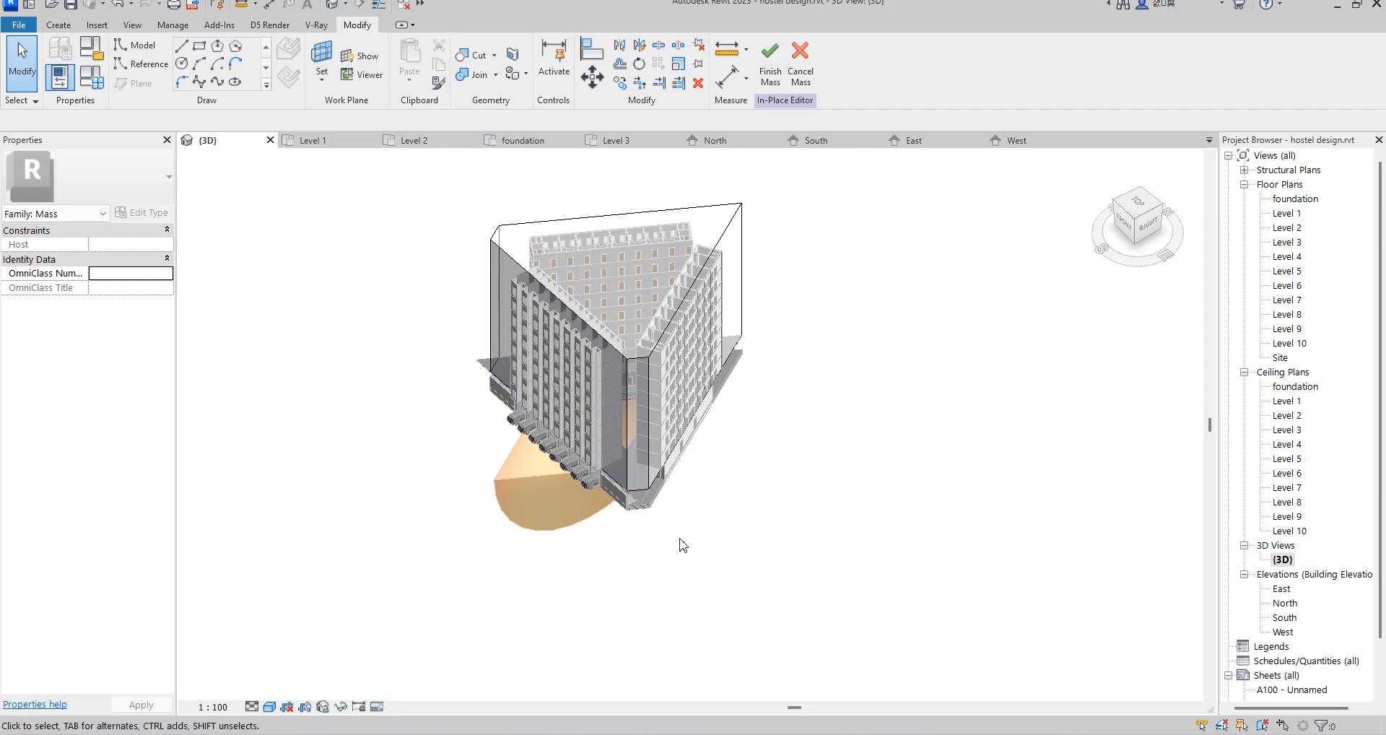
{"action": "key", "text": "ctrl+z"}
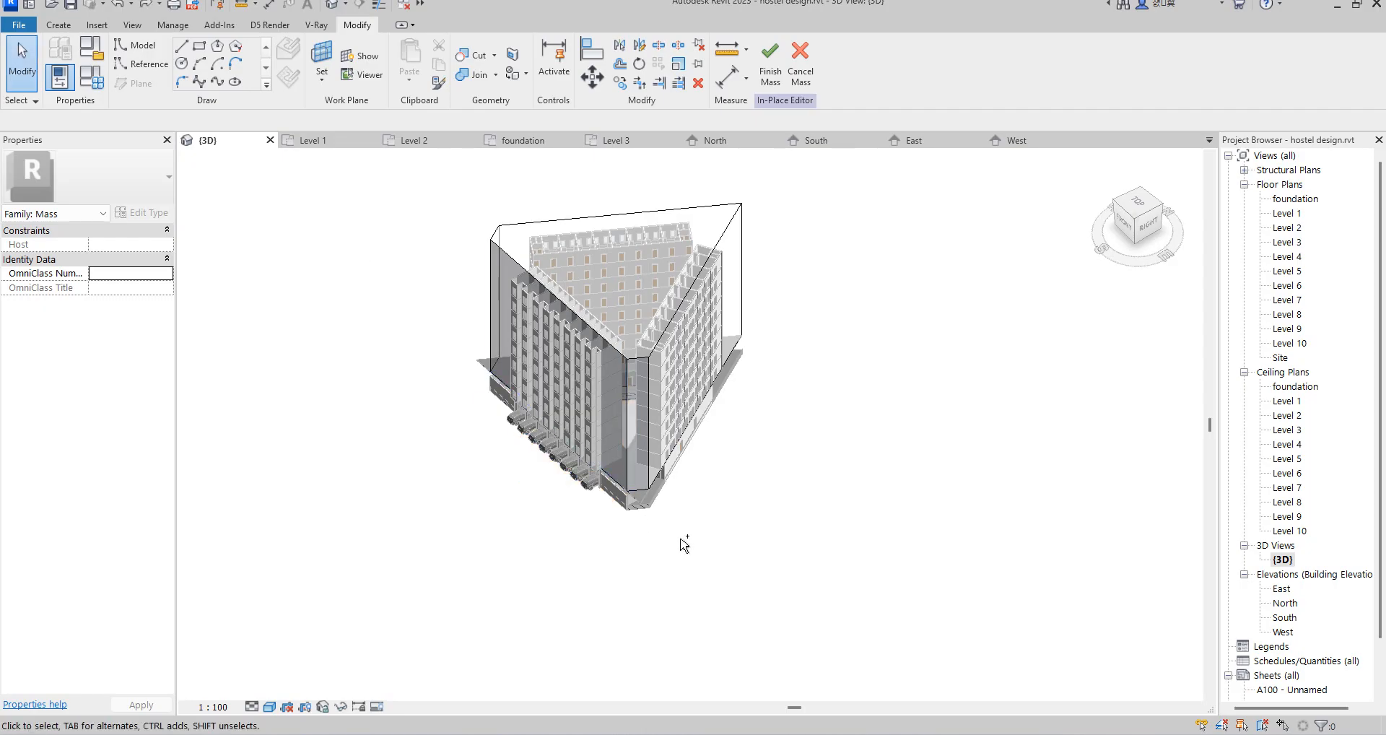
Trim the three courtyard model lines to one another so they form the closed corners of the inner triangle.
{"action": "left_click", "coordinate": [1138, 224]}
{"action": "left_click", "coordinate": [621, 368]}
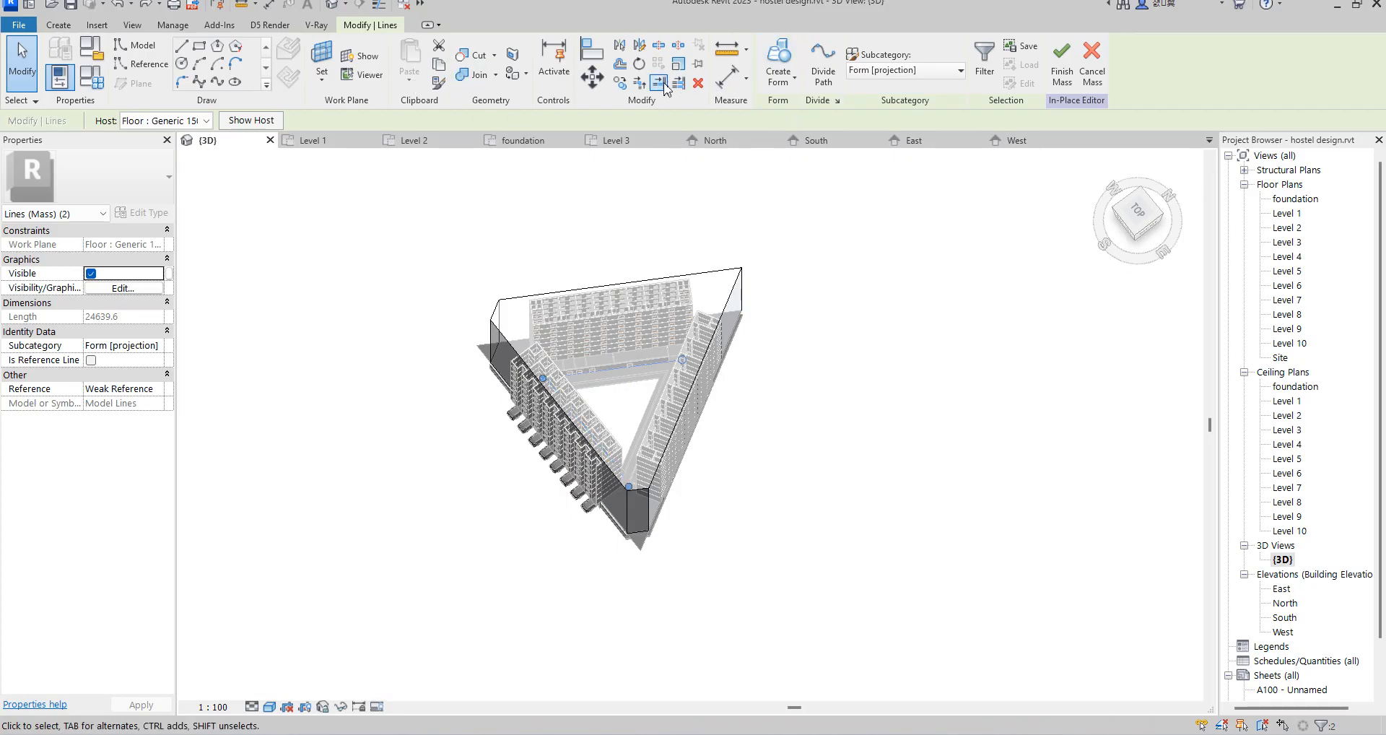
{"action": "key", "text": "Escape"}
{"action": "key", "text": "t"}
{"action": "key", "text": "r"}
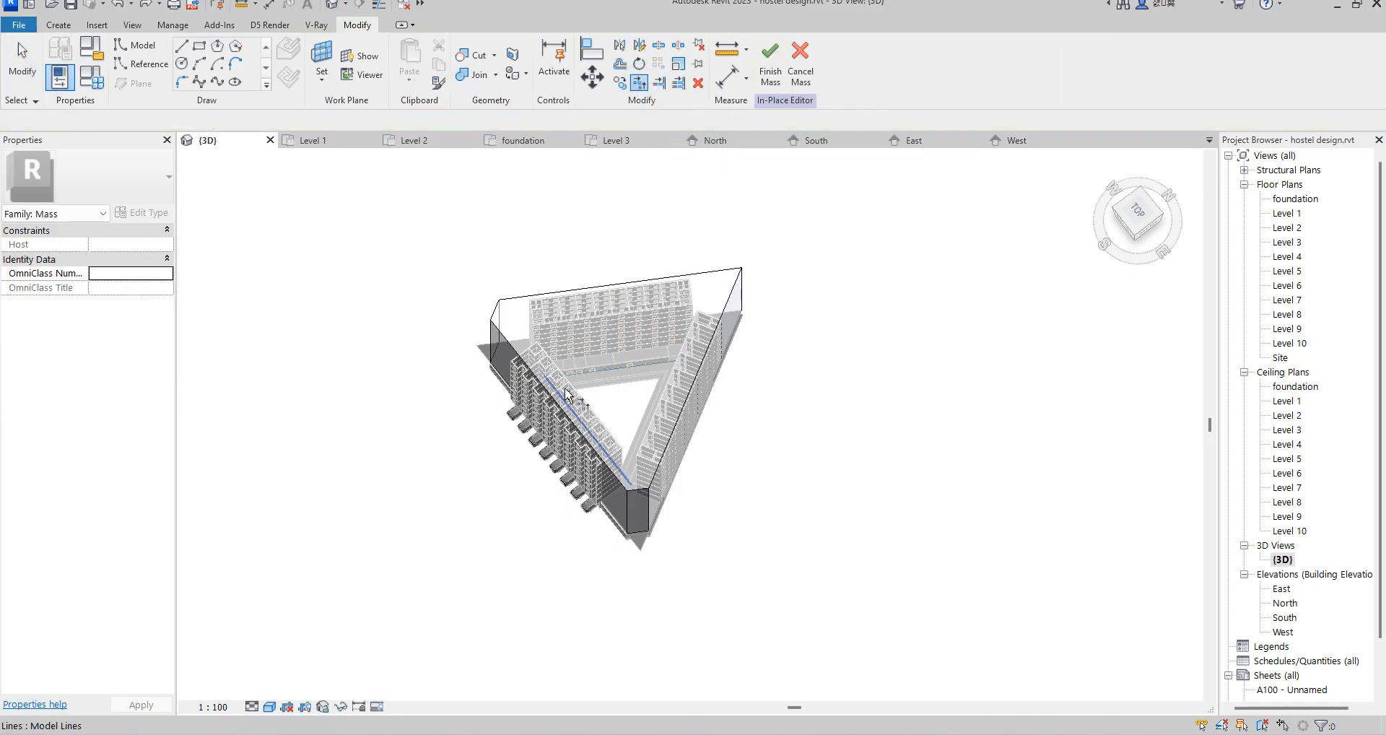
{"action": "left_click", "coordinate": [563, 402]}
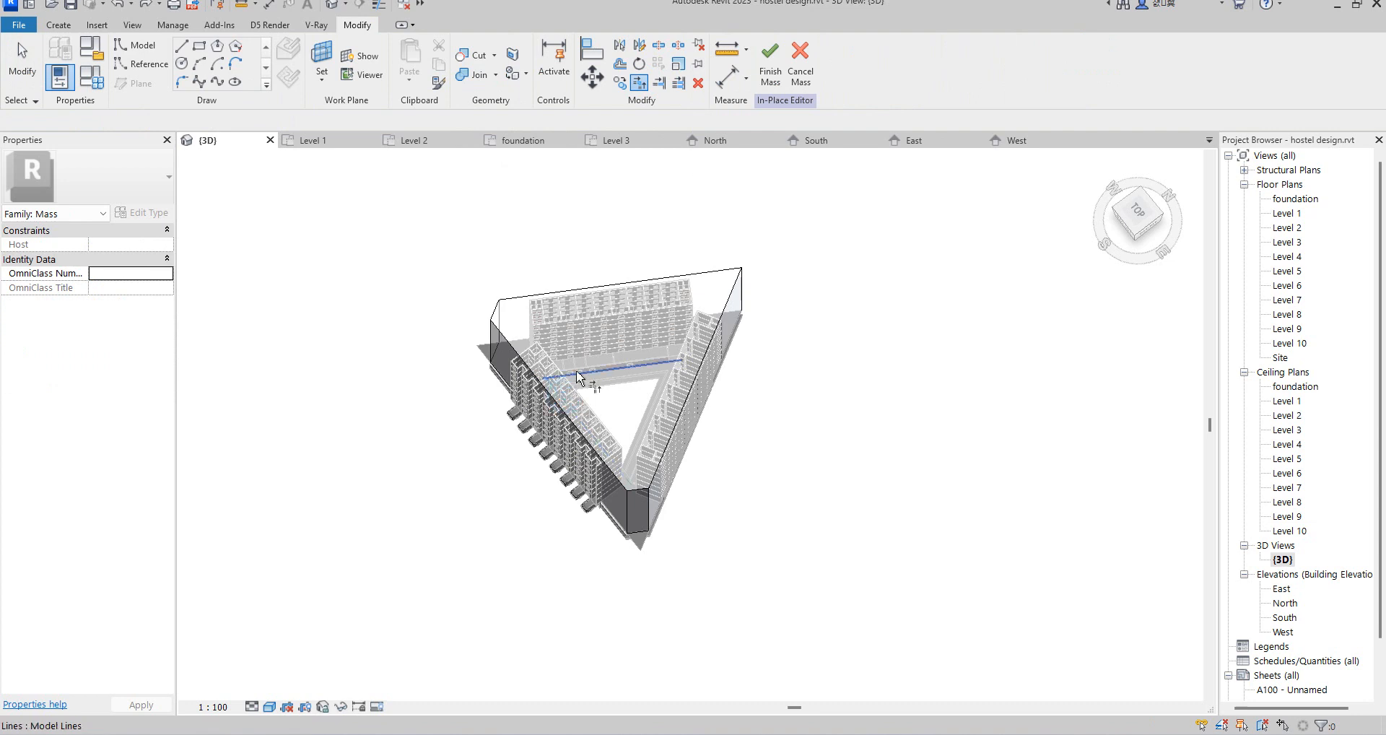
{"action": "left_click", "coordinate": [577, 374]}
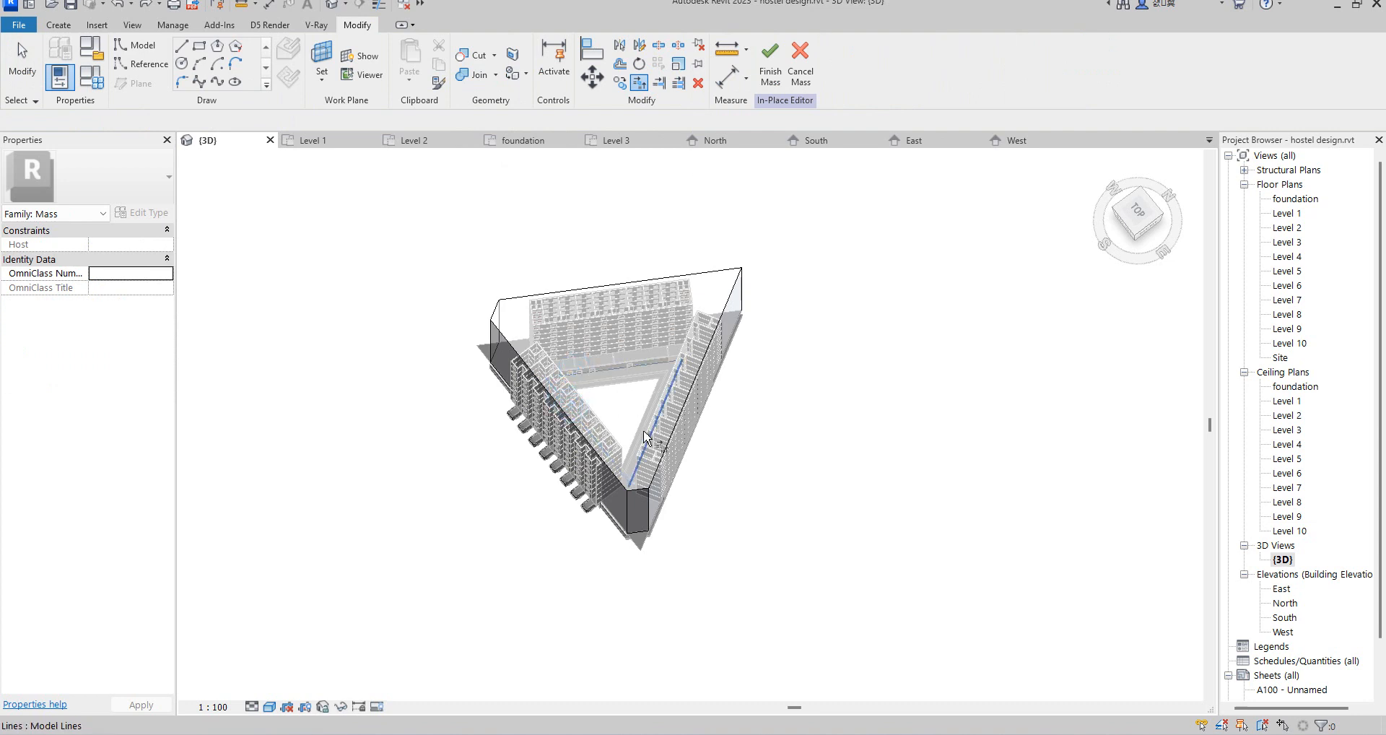
{"action": "left_click", "coordinate": [653, 423]}
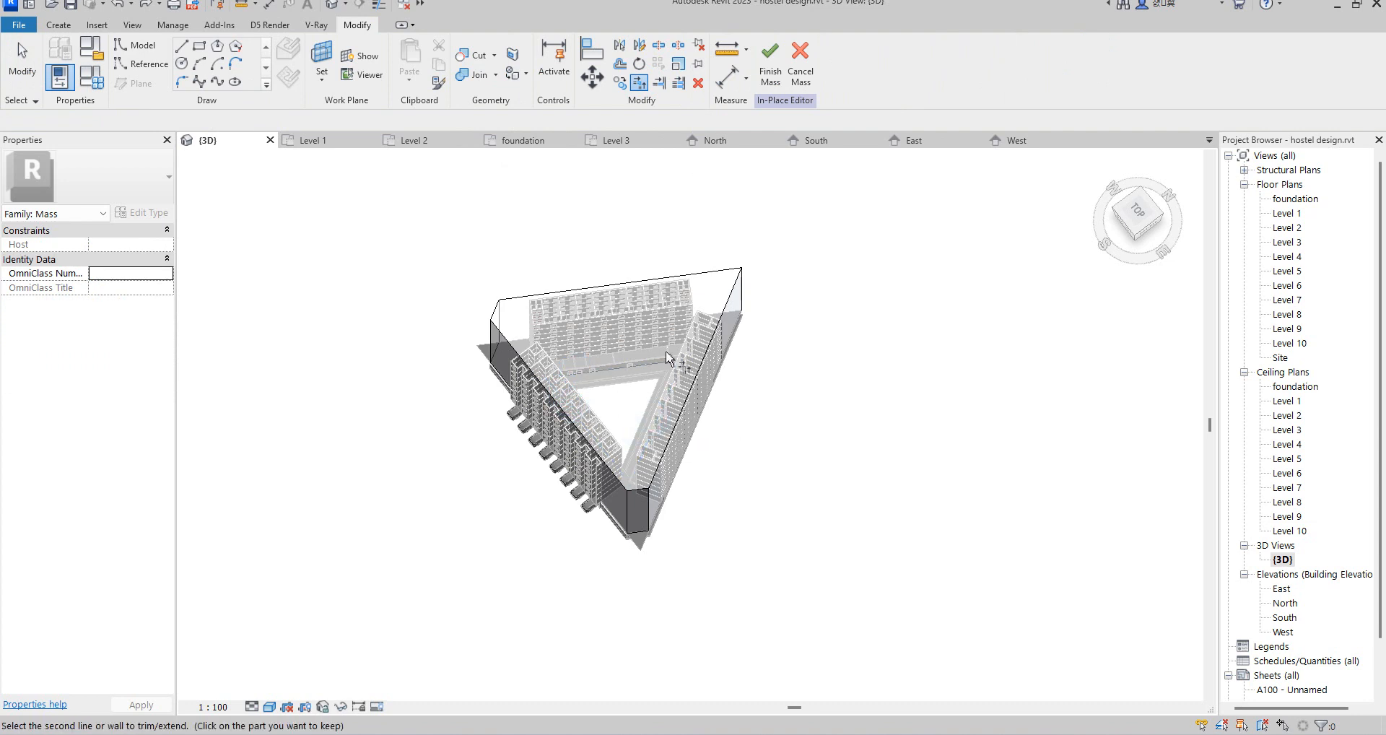
{"action": "left_click", "coordinate": [898, 420]}
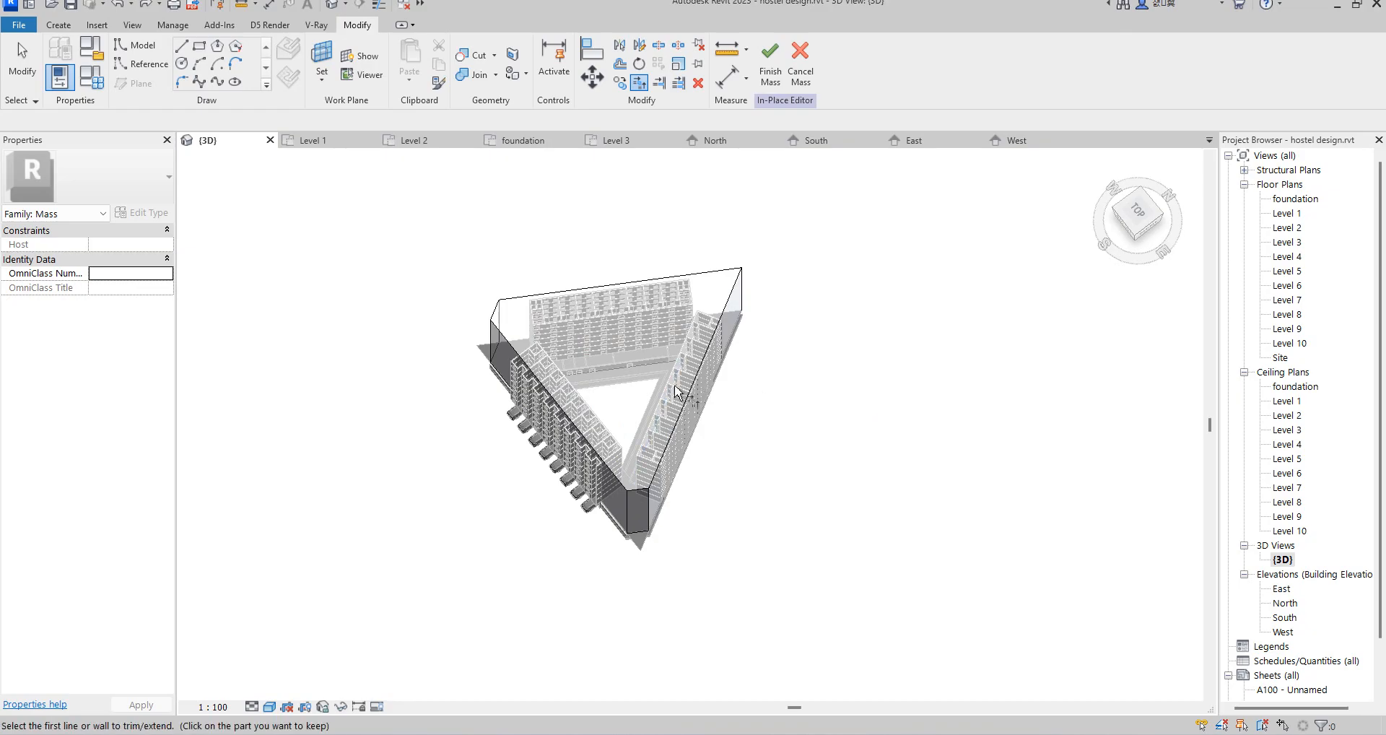
{"action": "left_click", "coordinate": [665, 362]}
{"action": "right_click", "coordinate": [778, 351]}
{"action": "left_click", "coordinate": [841, 361]}
{"action": "right_click", "coordinate": [831, 351]}
{"action": "left_click", "coordinate": [877, 362]}
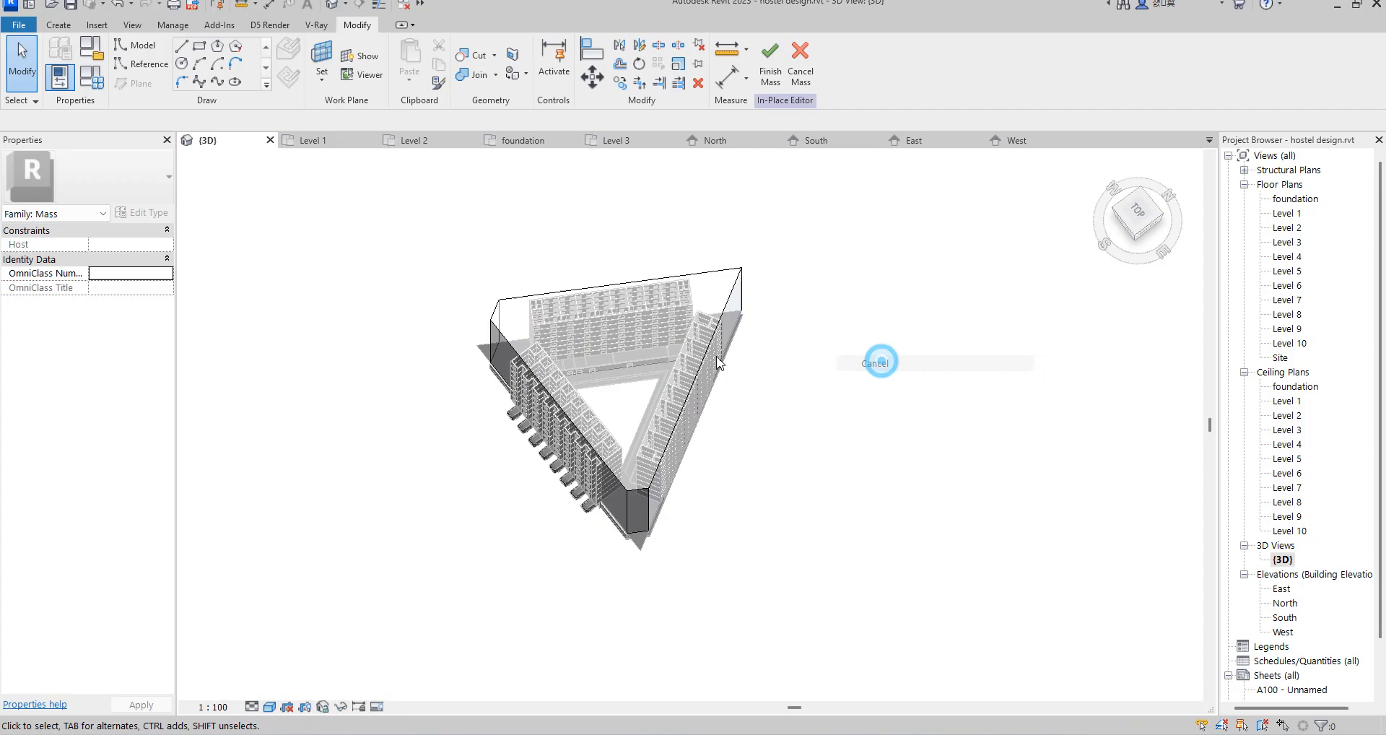
Create a void form from the three trimmed lines of the inner courtyard triangle.
{"action": "left_click", "coordinate": [648, 363]}
{"action": "left_click", "coordinate": [577, 413], "text": "ctrl"}
{"action": "left_click", "coordinate": [642, 406], "text": "ctrl"}
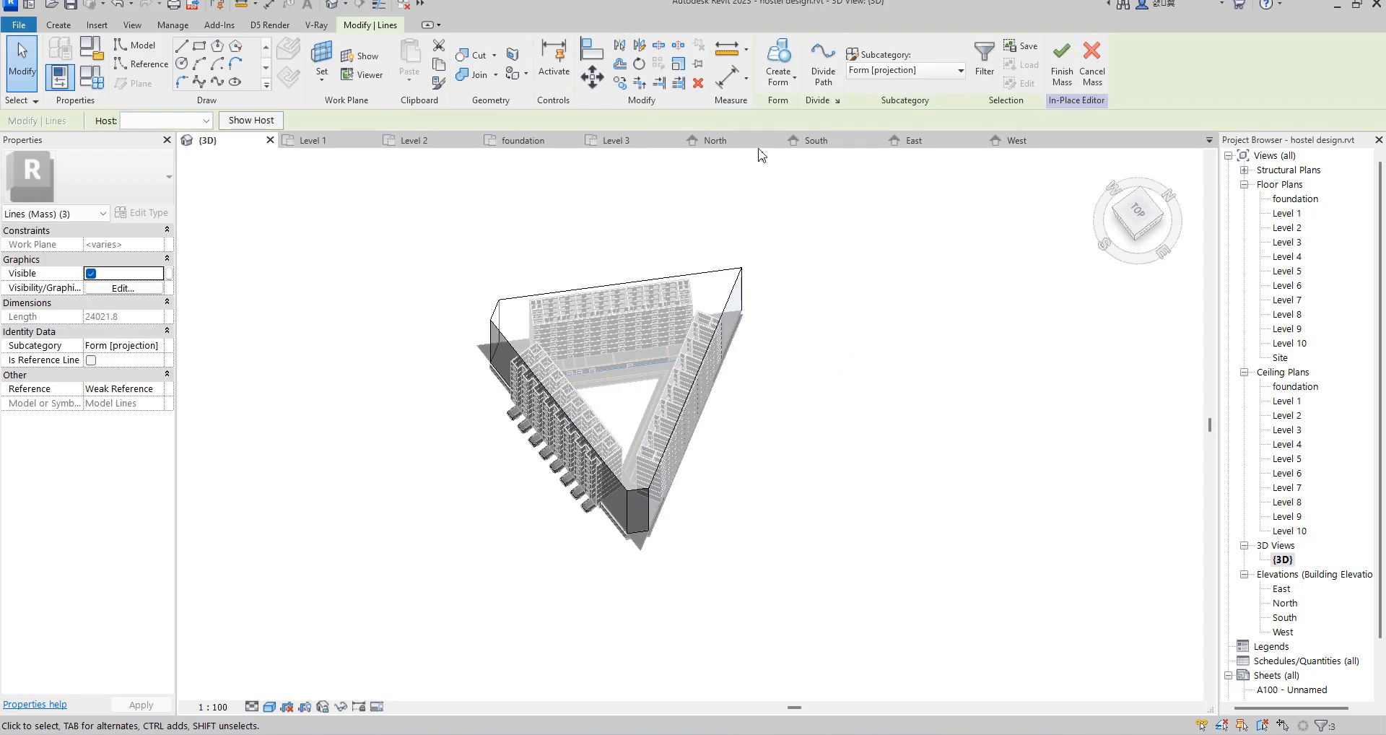
{"action": "left_click", "coordinate": [783, 78]}
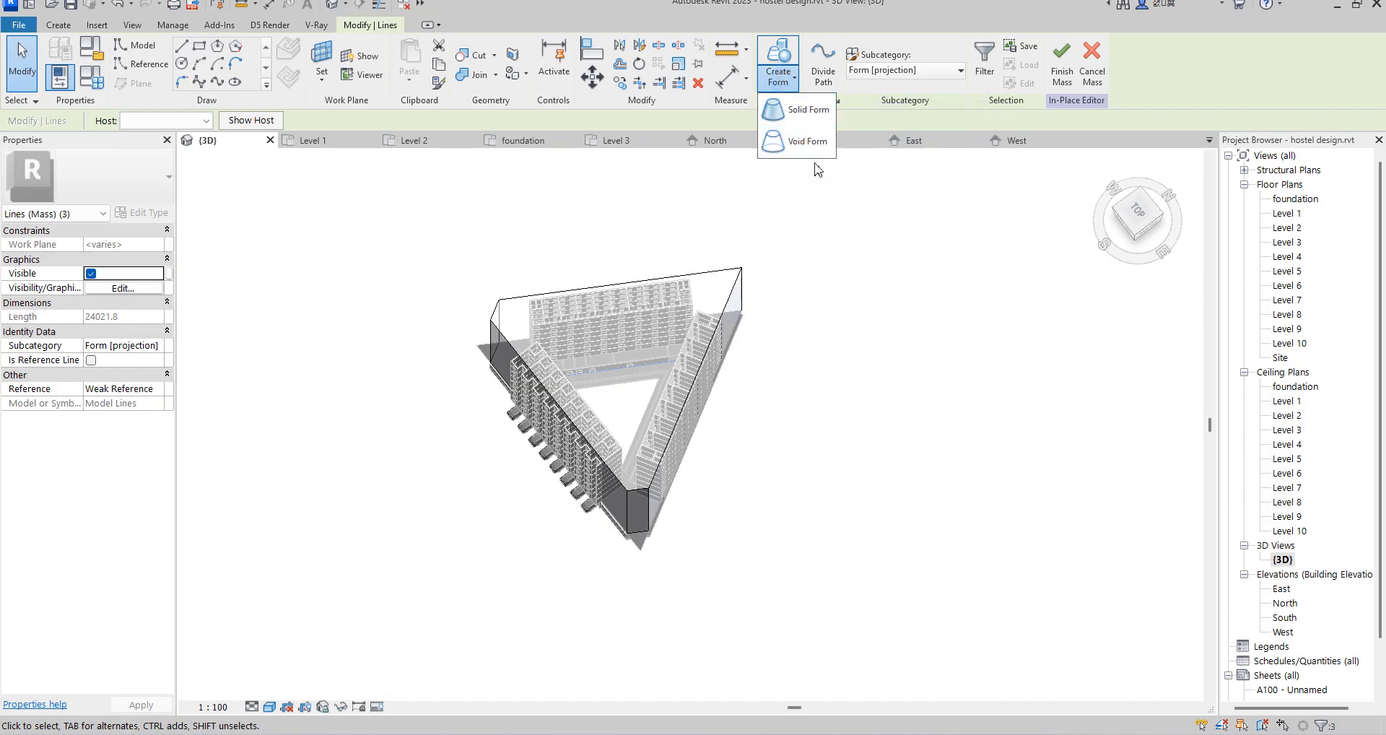
{"action": "left_click", "coordinate": [807, 144]}
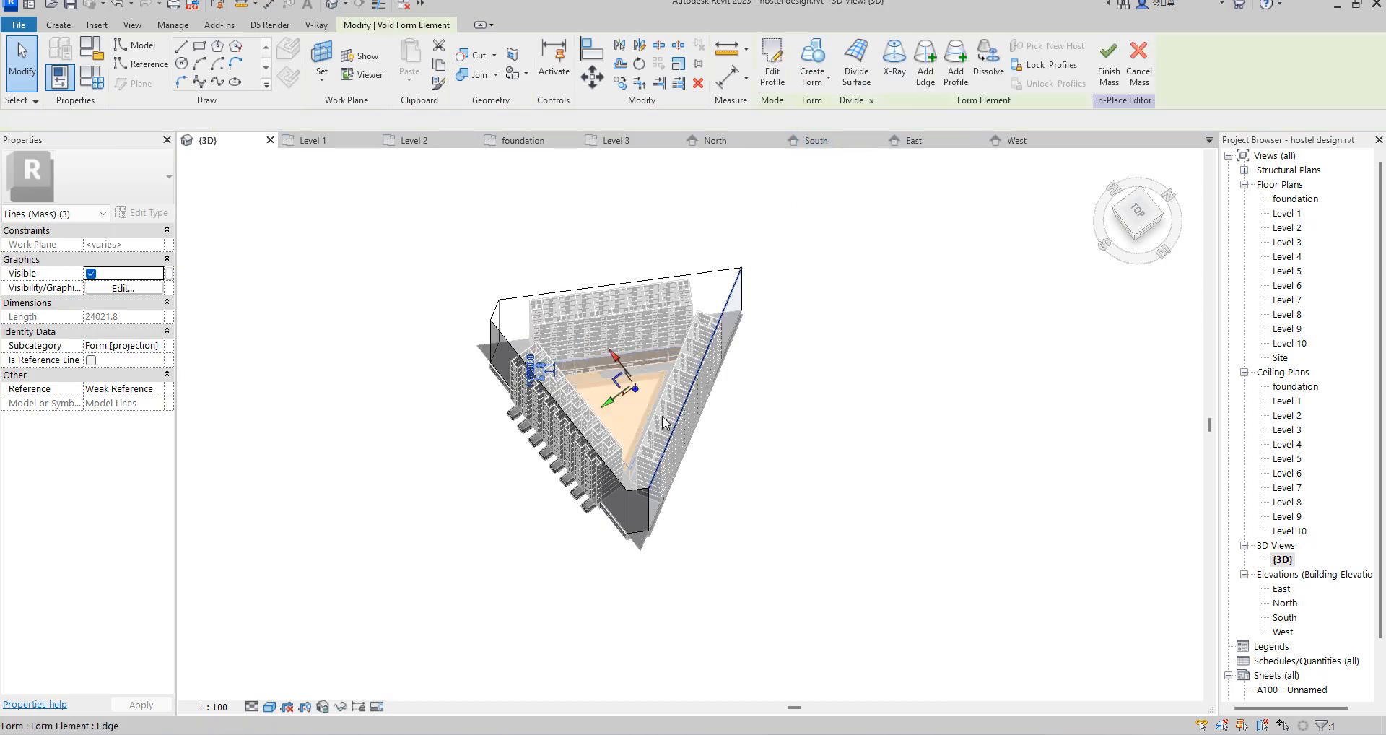
In the South elevation, stretch the courtyard void's upper face to slightly above the top of the mass.
{"action": "scroll", "coordinate": [628, 401], "scroll_direction": "up", "scroll_amount": 2}
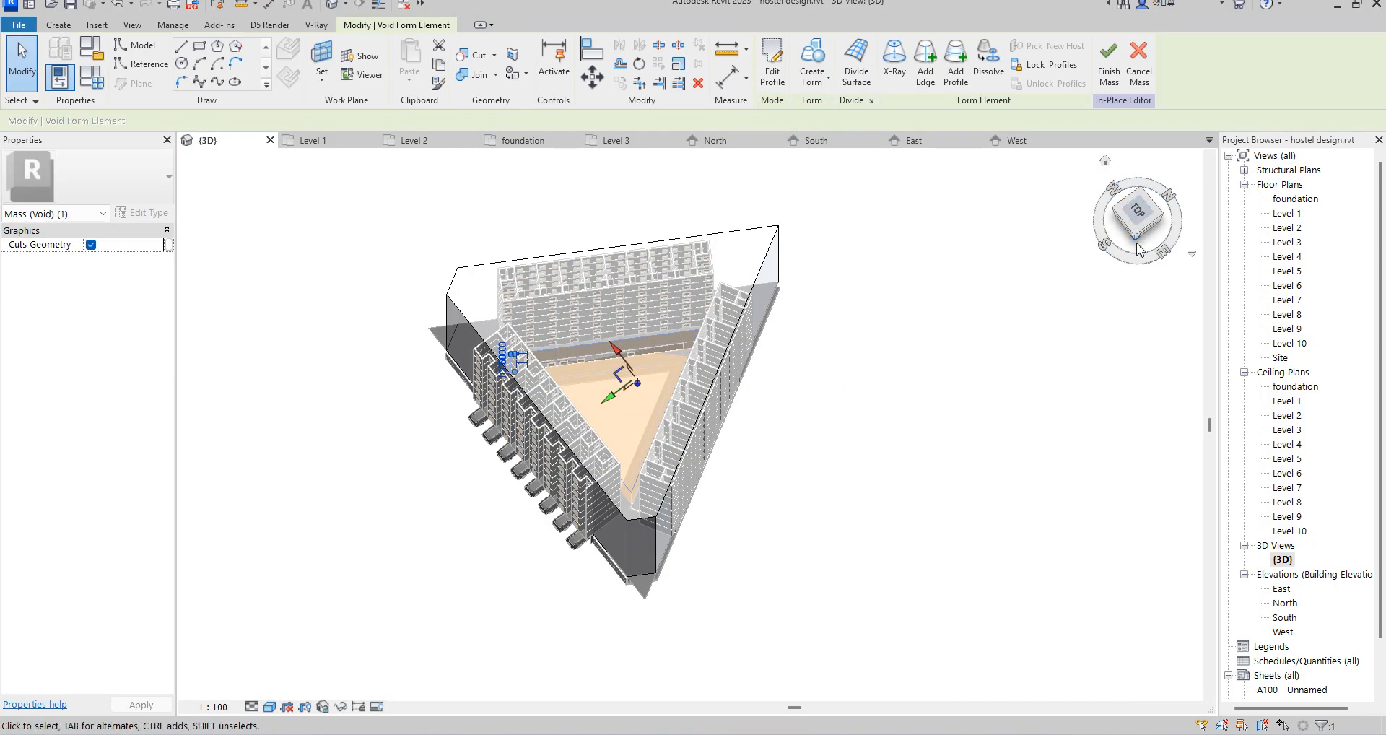
{"action": "mouse_move", "coordinate": [1135, 225]}
{"action": "left_mouse_down"}
{"action": "mouse_move", "coordinate": [1067, 634]}
{"action": "mouse_move", "coordinate": [869, 662]}
{"action": "mouse_move", "coordinate": [691, 166]}
{"action": "mouse_move", "coordinate": [522, 669]}
{"action": "mouse_move", "coordinate": [749, 638]}
{"action": "mouse_move", "coordinate": [767, 669]}
{"action": "mouse_move", "coordinate": [1165, 234]}
{"action": "mouse_move", "coordinate": [1153, 244]}
{"action": "left_mouse_up"}
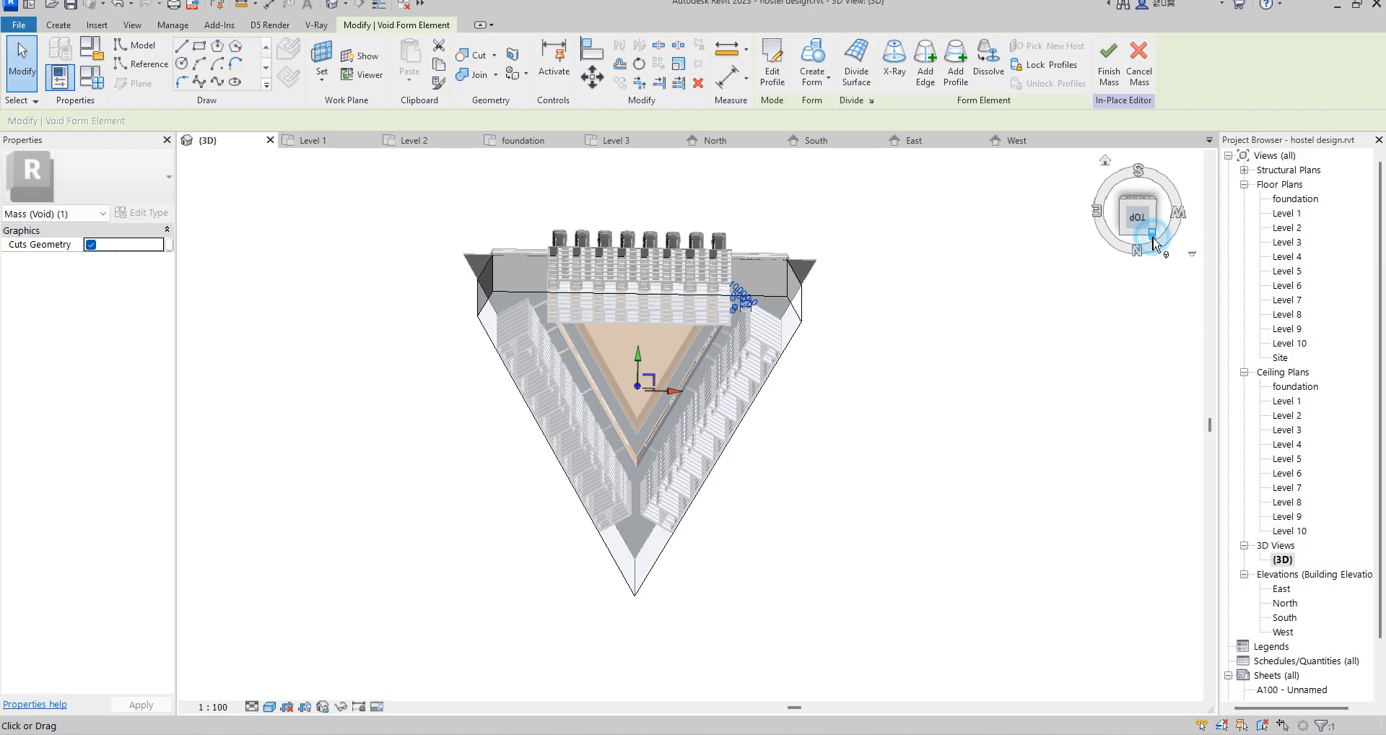
{"action": "left_click", "coordinate": [1152, 238]}
{"action": "left_click", "coordinate": [1132, 234]}
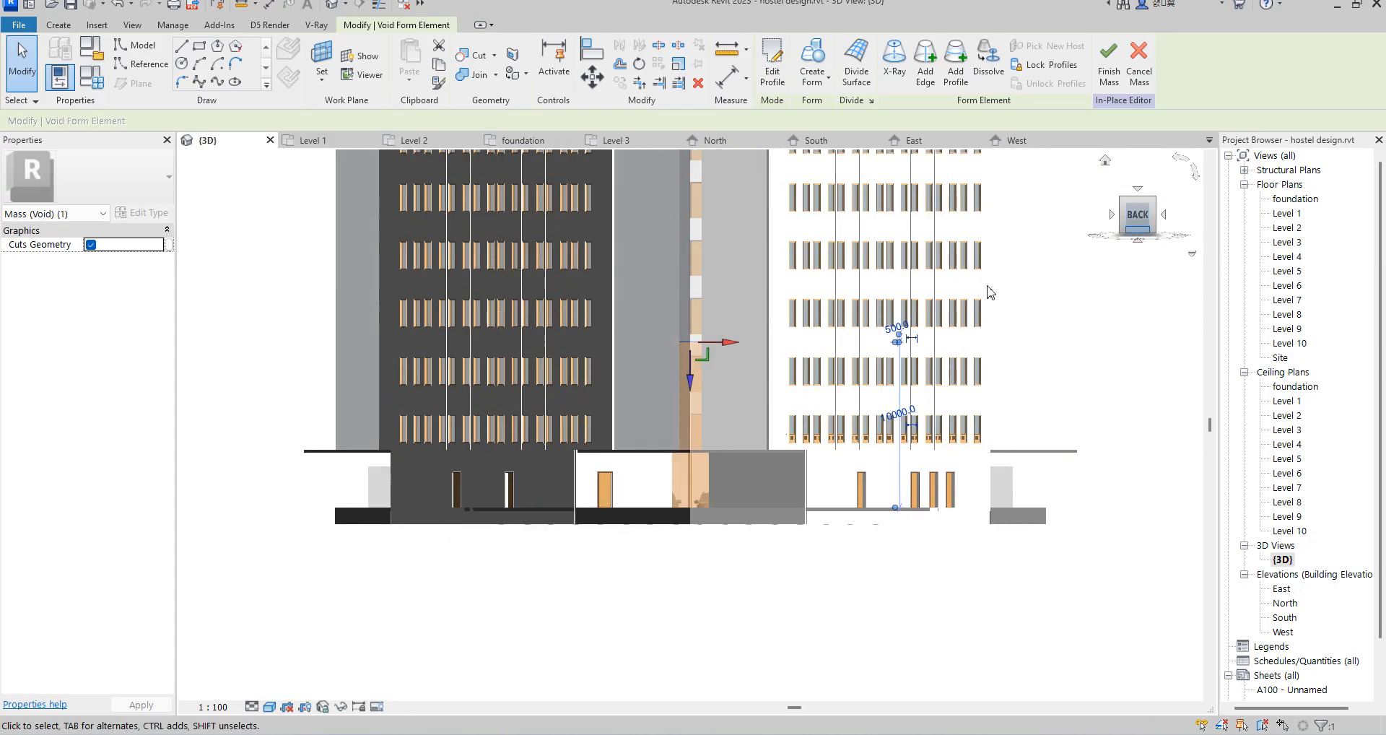
{"action": "left_click", "coordinate": [1111, 215]}
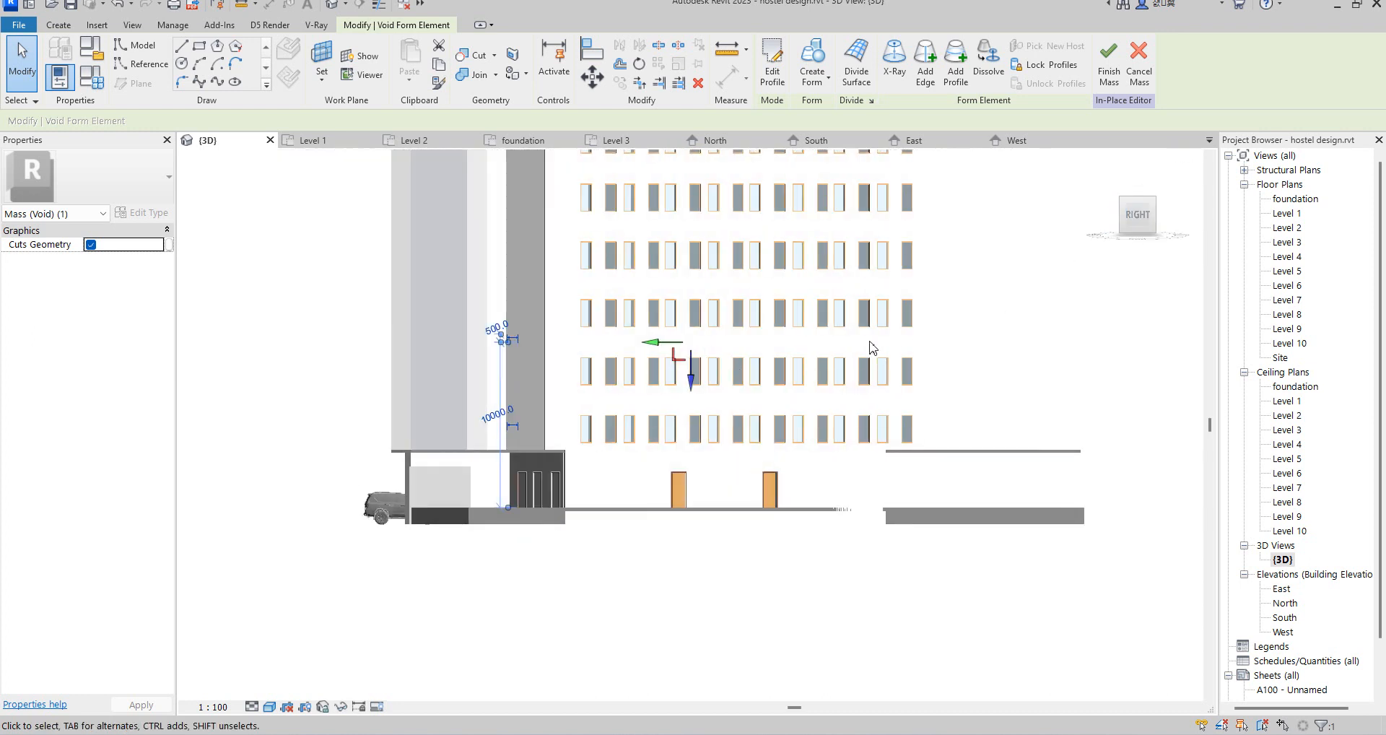
{"action": "scroll", "coordinate": [691, 375], "scroll_direction": "down", "scroll_amount": 4}
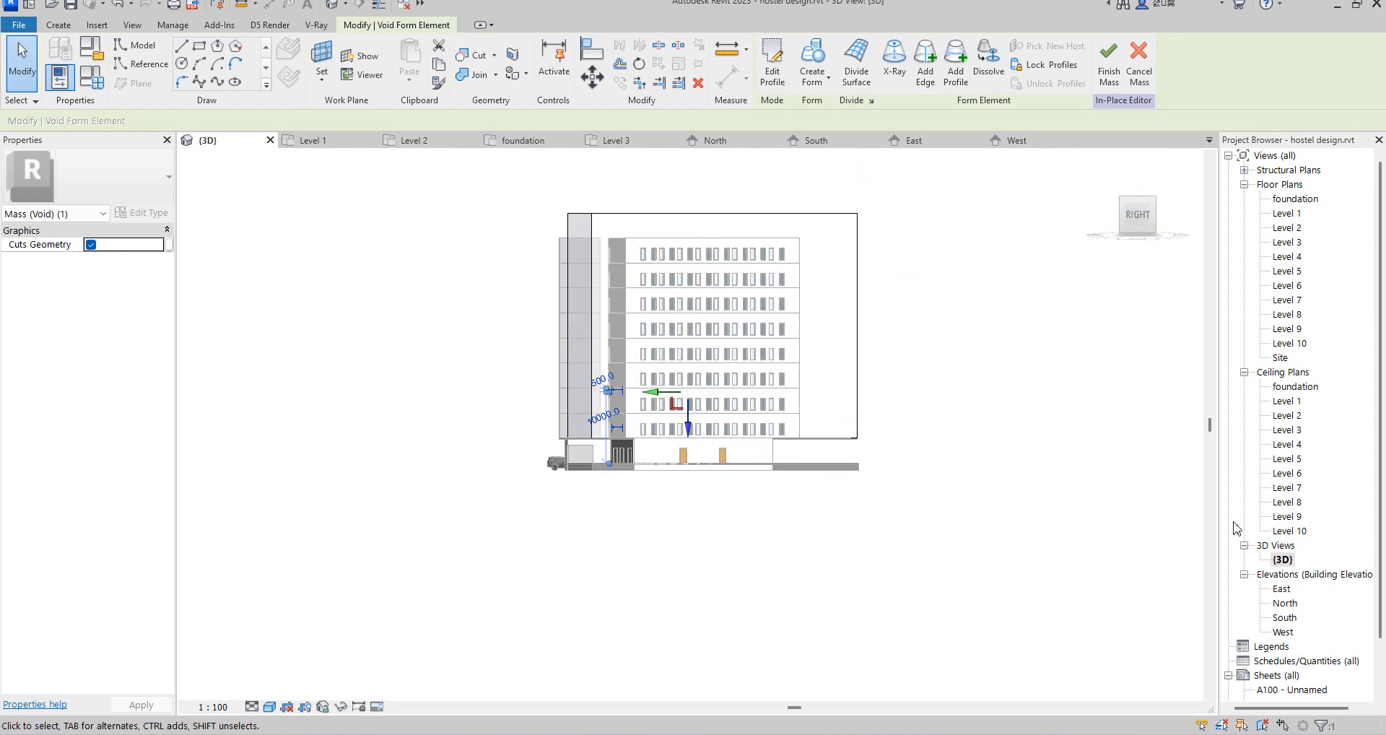
{"action": "double_click", "coordinate": [1285, 618]}
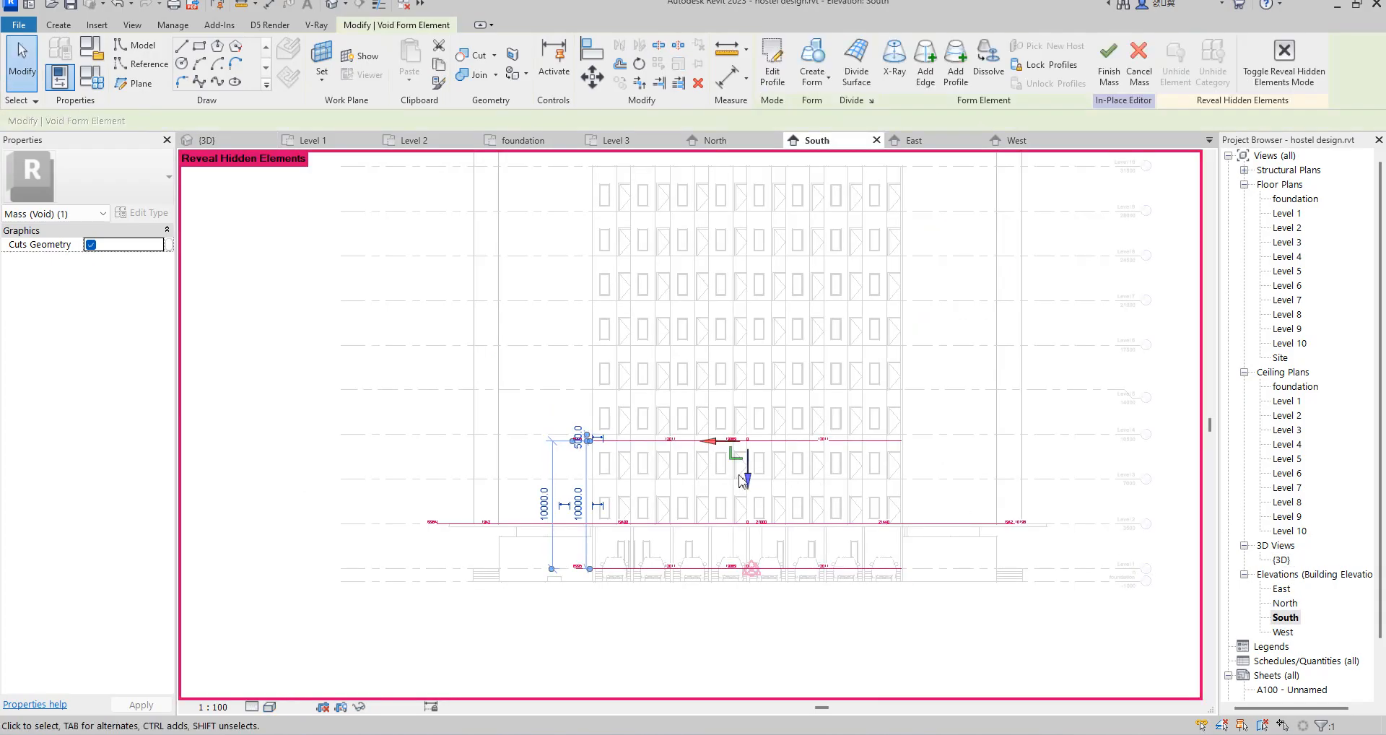
{"action": "scroll", "coordinate": [740, 492], "scroll_direction": "down", "scroll_amount": 3}
{"action": "left_click_drag", "start_coordinate": [744, 497], "coordinate": [744, 497]}
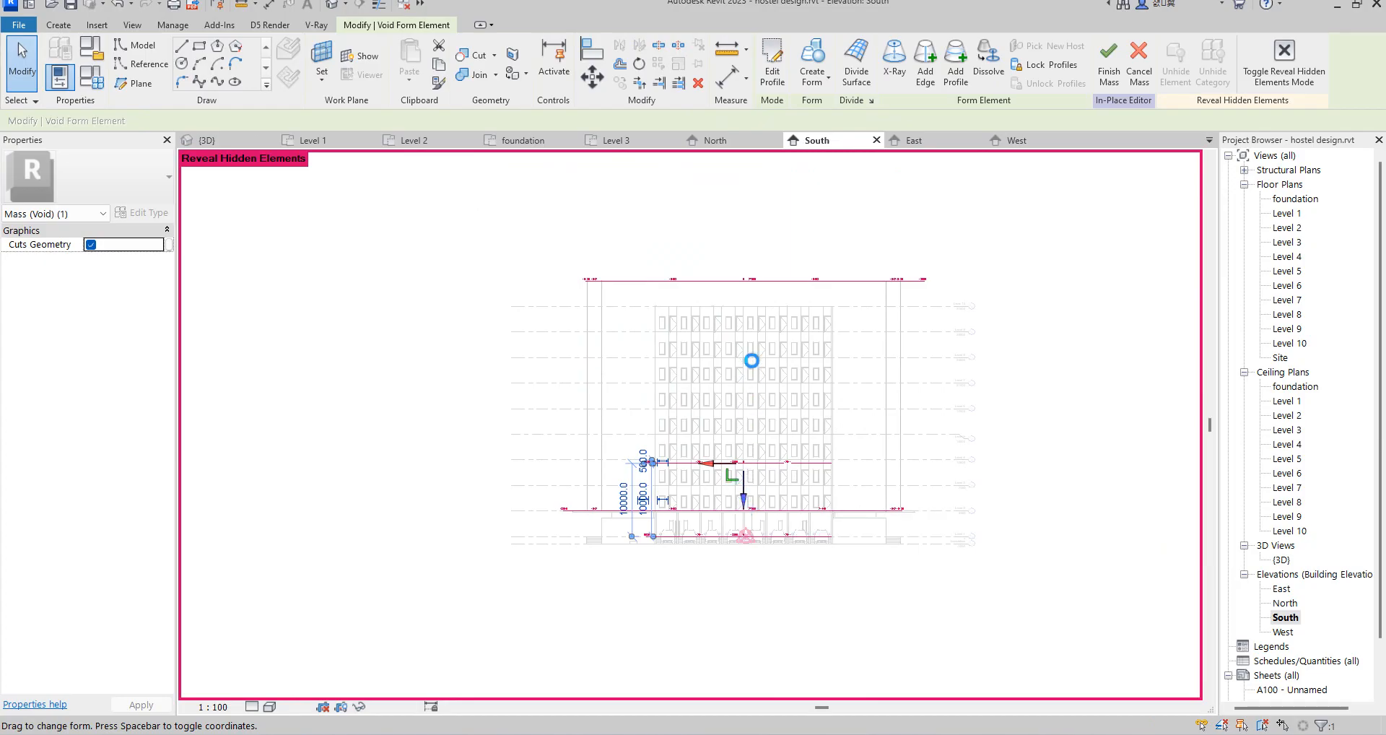
{"action": "mouse_move", "coordinate": [749, 310]}
{"action": "left_mouse_down"}
{"action": "mouse_move", "coordinate": [743, 272]}
{"action": "mouse_move", "coordinate": [747, 295]}
{"action": "left_mouse_up"}
{"action": "left_click", "coordinate": [858, 191]}
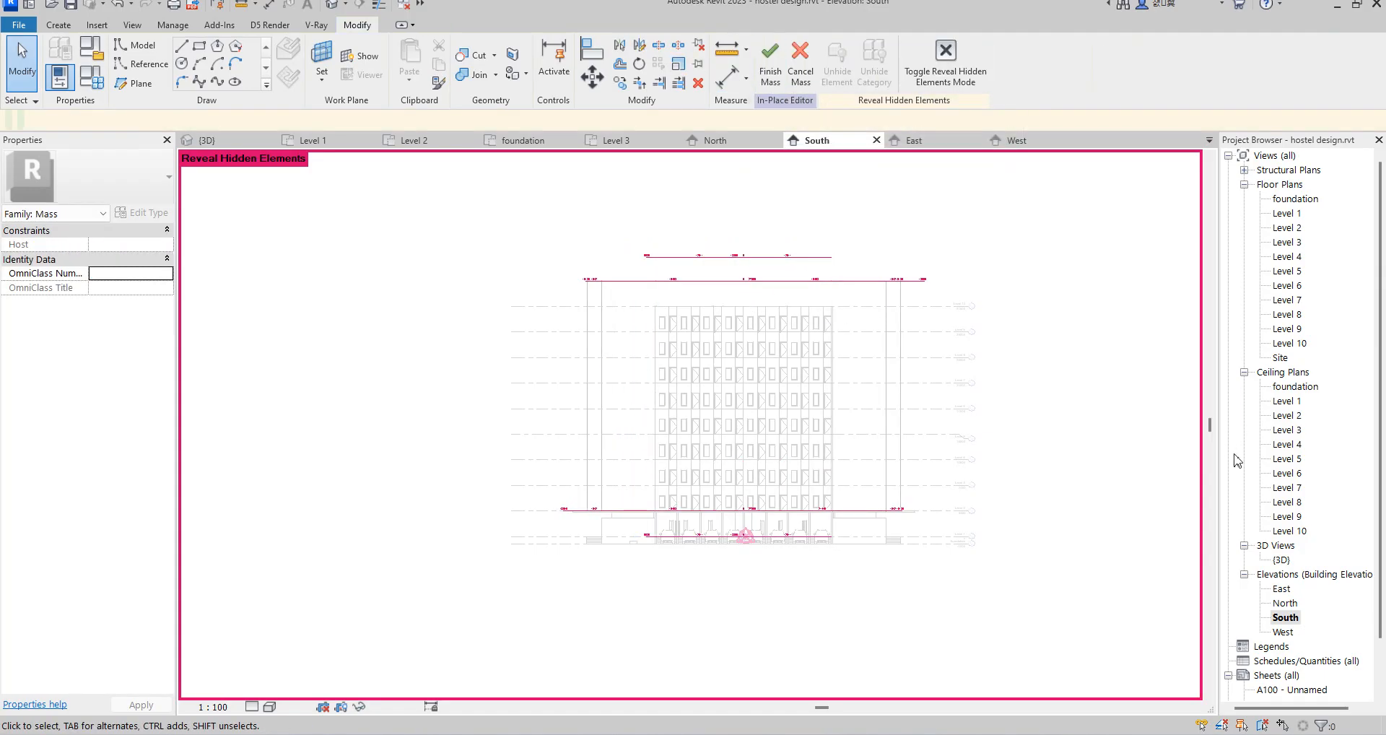
Return to the 3D view in its home orientation and check the triangular courtyard opening through the mass.
{"action": "double_click", "coordinate": [1281, 560]}
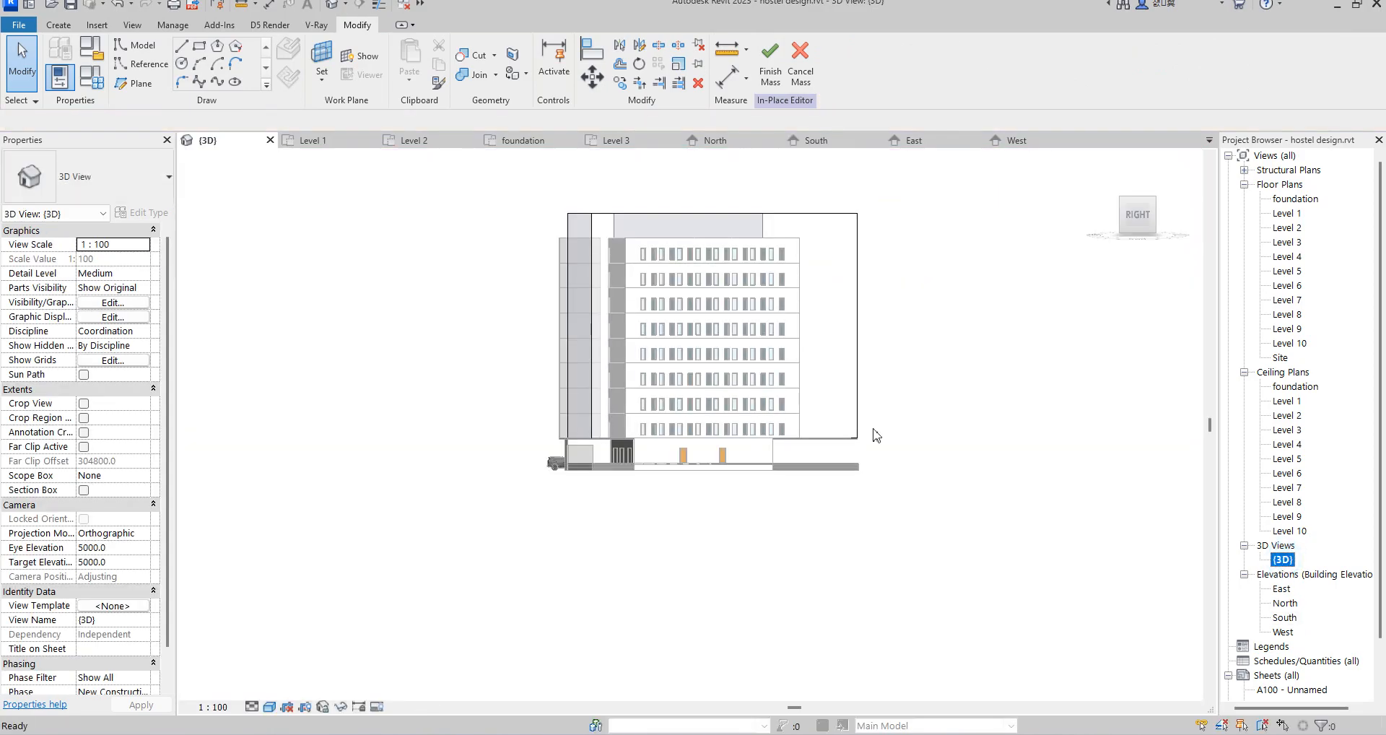
{"action": "left_click", "coordinate": [1092, 252]}
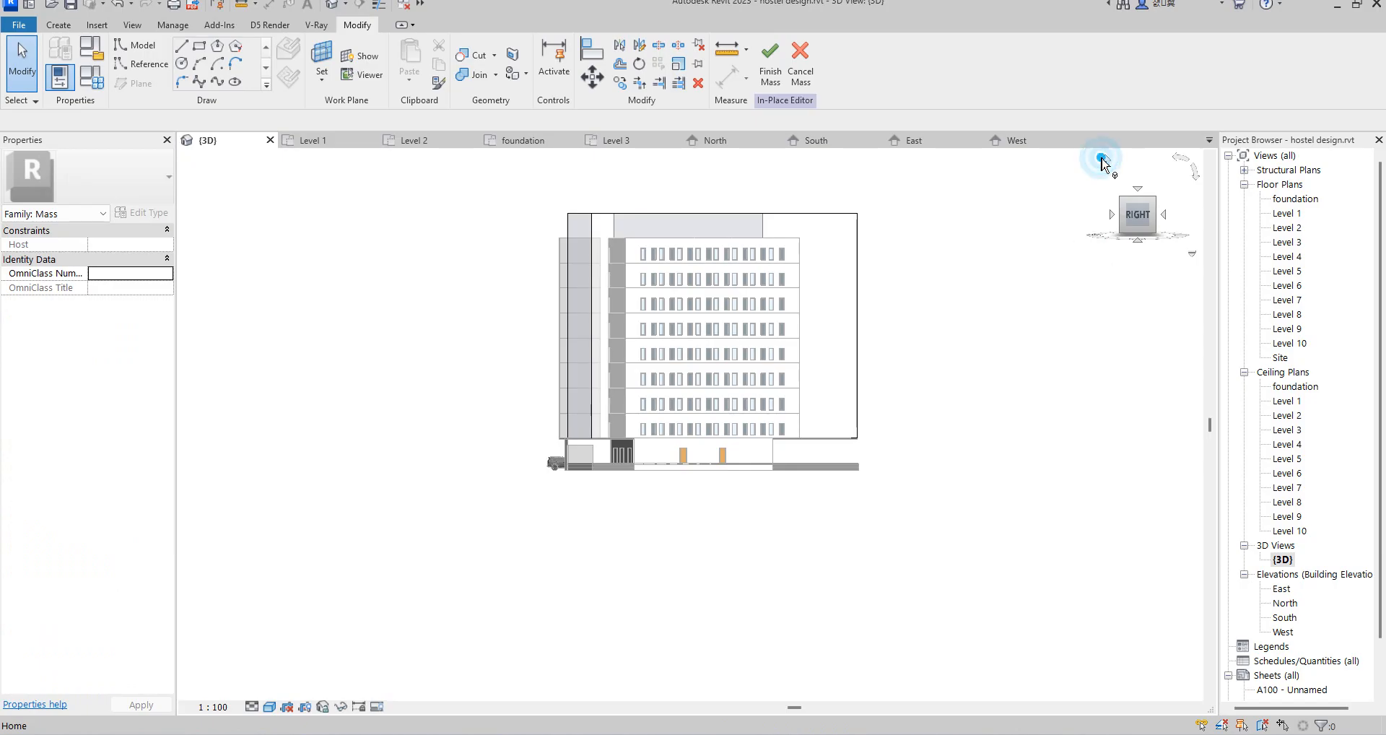
{"action": "left_click", "coordinate": [1102, 160]}
{"action": "left_click", "coordinate": [899, 256]}
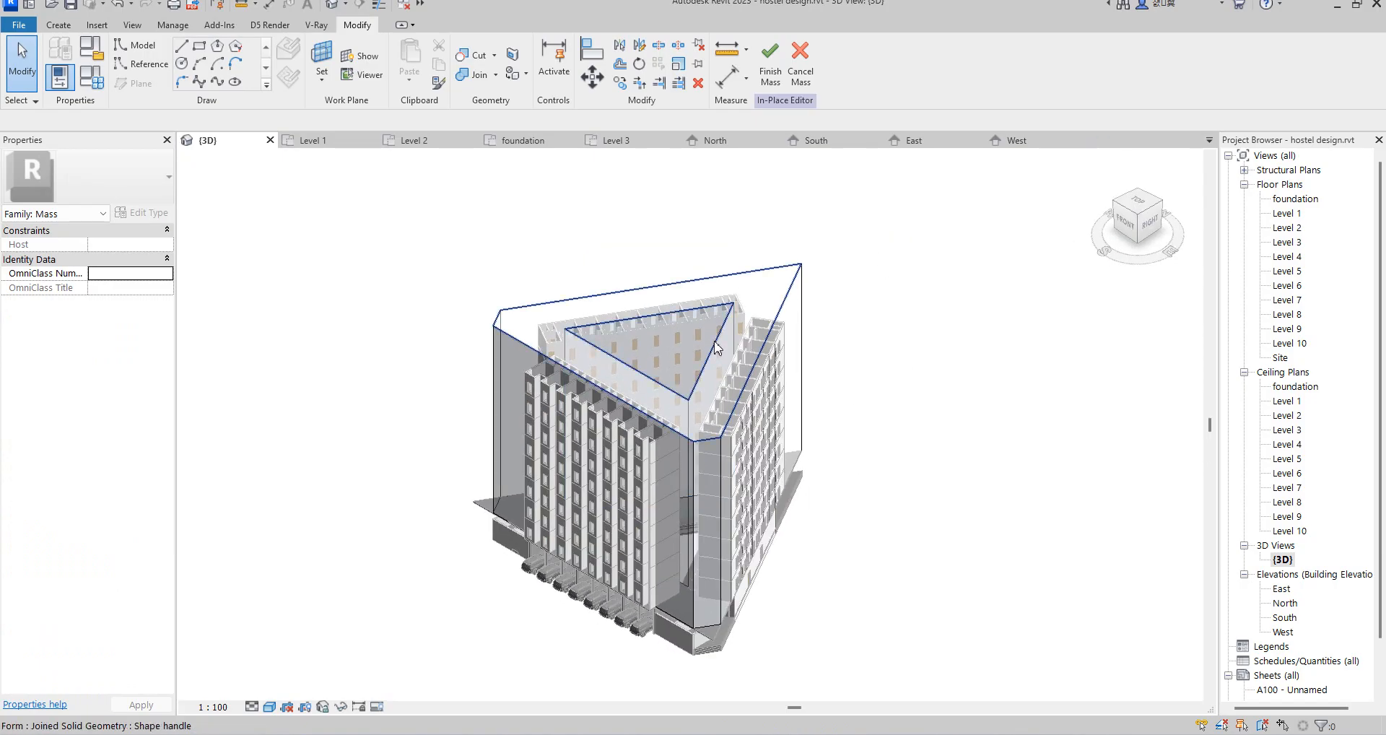
Check the triangular courtyard opening in the mass and finish the in-place mass edit.
{"action": "scroll", "coordinate": [717, 348], "scroll_direction": "up", "scroll_amount": 4}
{"action": "scroll", "coordinate": [661, 337], "scroll_direction": "down", "scroll_amount": 2}
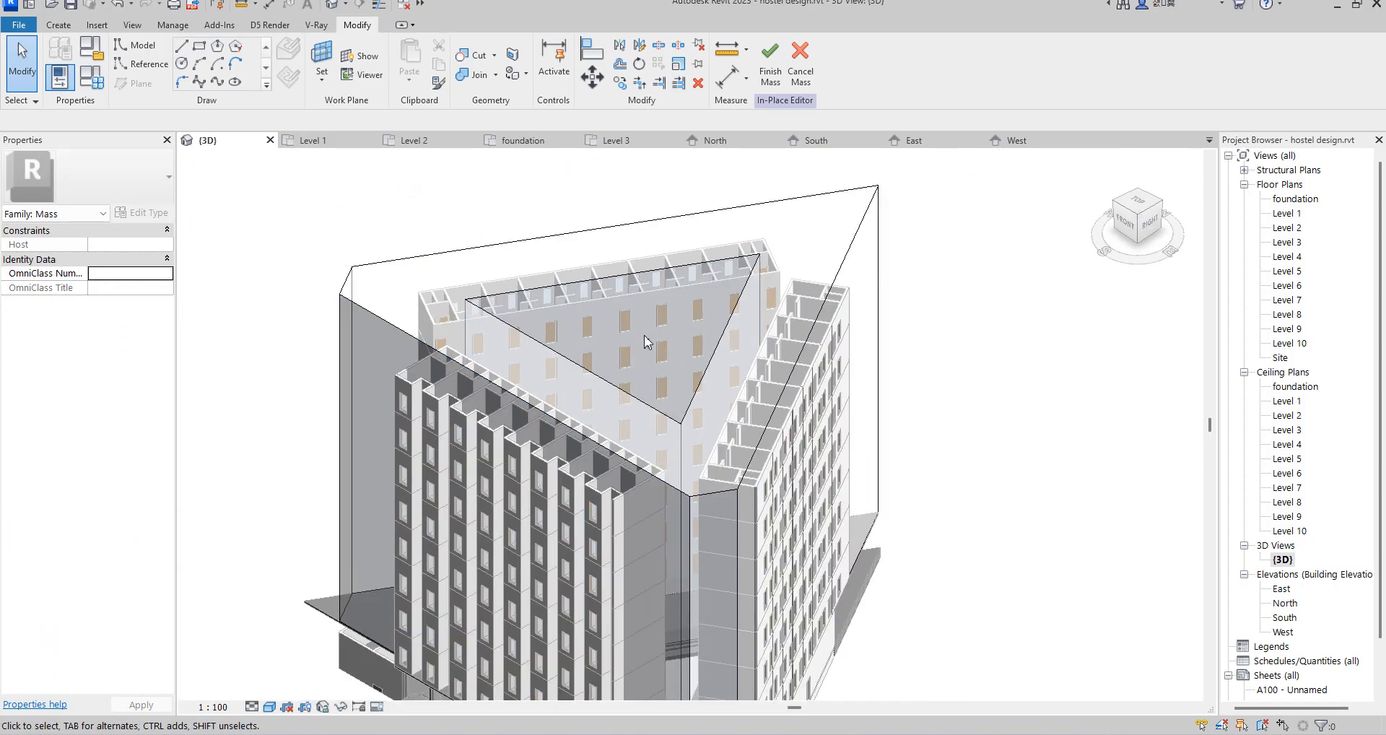
{"action": "scroll", "coordinate": [694, 314], "scroll_direction": "down", "scroll_amount": 2}
{"action": "left_click", "coordinate": [955, 312]}
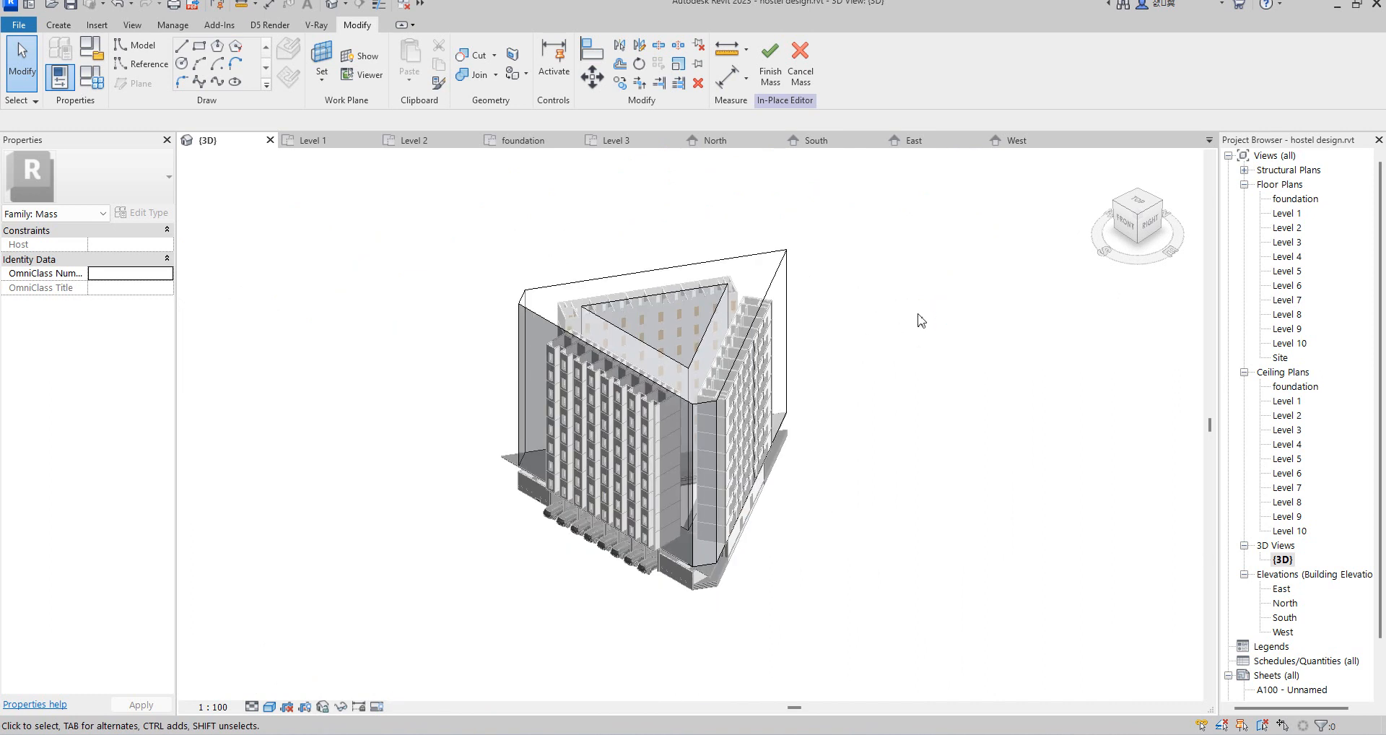
{"action": "left_click", "coordinate": [768, 62]}
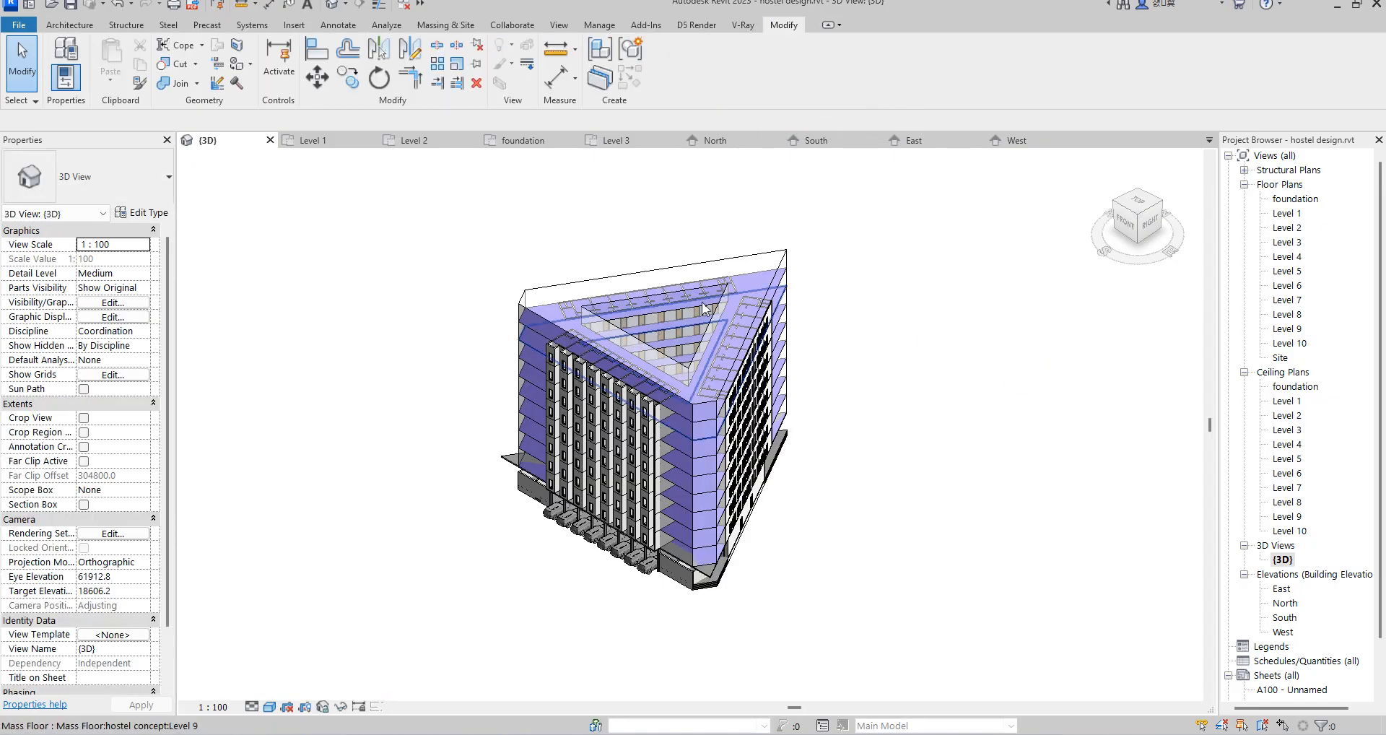
Delete the existing Level 2 floor slab under the mass.
{"action": "scroll", "coordinate": [762, 274], "scroll_direction": "up", "scroll_amount": 1}
{"action": "left_click", "coordinate": [1137, 215]}
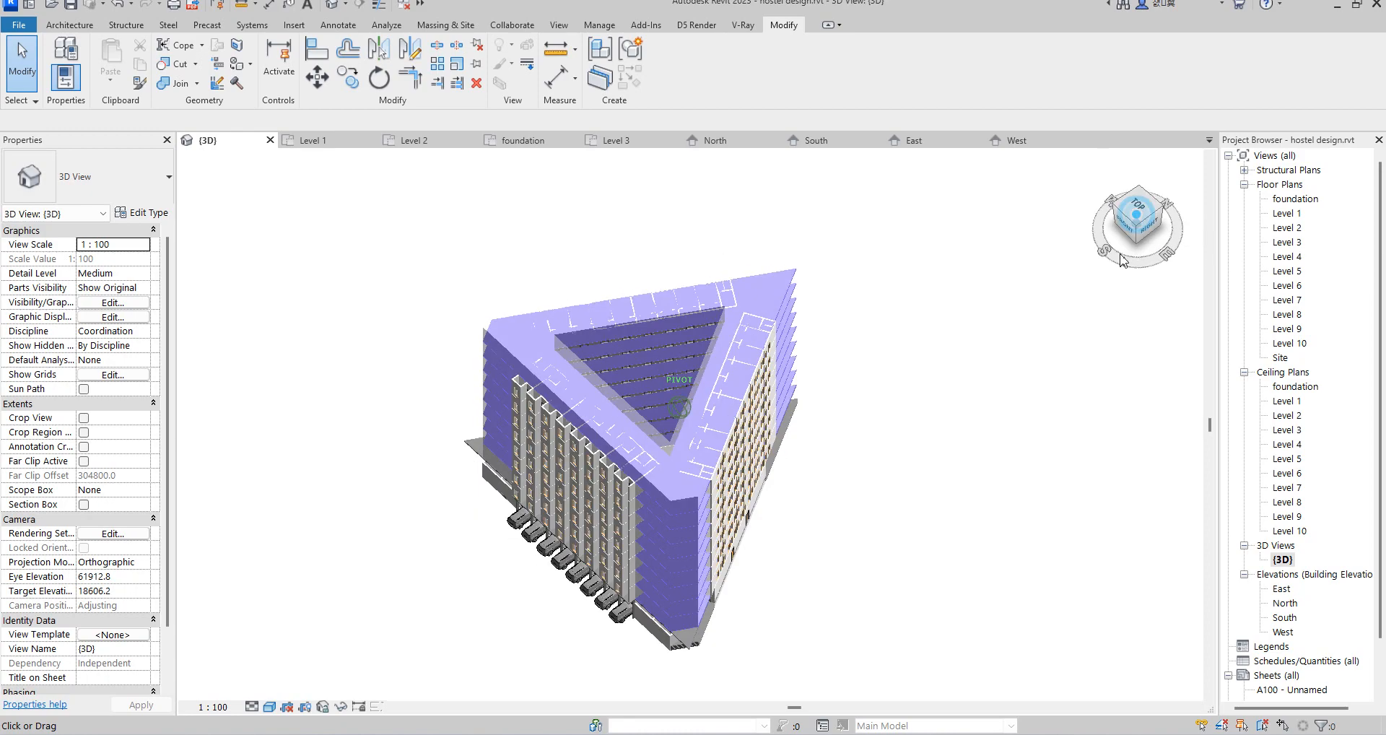
{"action": "mouse_move", "coordinate": [936, 301]}
{"action": "middle_mouse_down", "text": "shift"}
{"action": "mouse_move", "coordinate": [869, 263]}
{"action": "mouse_move", "coordinate": [859, 210]}
{"action": "mouse_move", "coordinate": [946, 210]}
{"action": "mouse_move", "coordinate": [913, 288]}
{"action": "mouse_move", "coordinate": [932, 297]}
{"action": "middle_mouse_up", "text": "shift"}
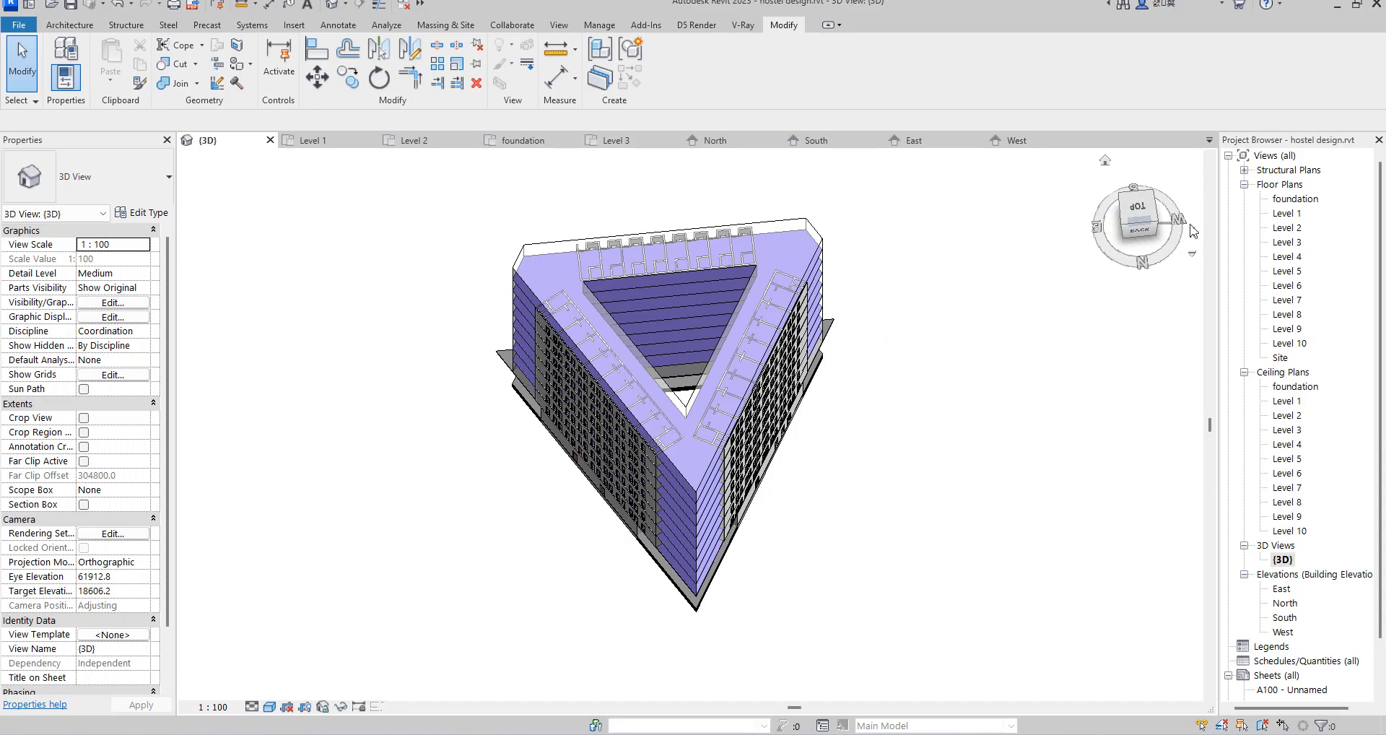
{"action": "scroll", "coordinate": [947, 296], "scroll_direction": "up", "scroll_amount": 3}
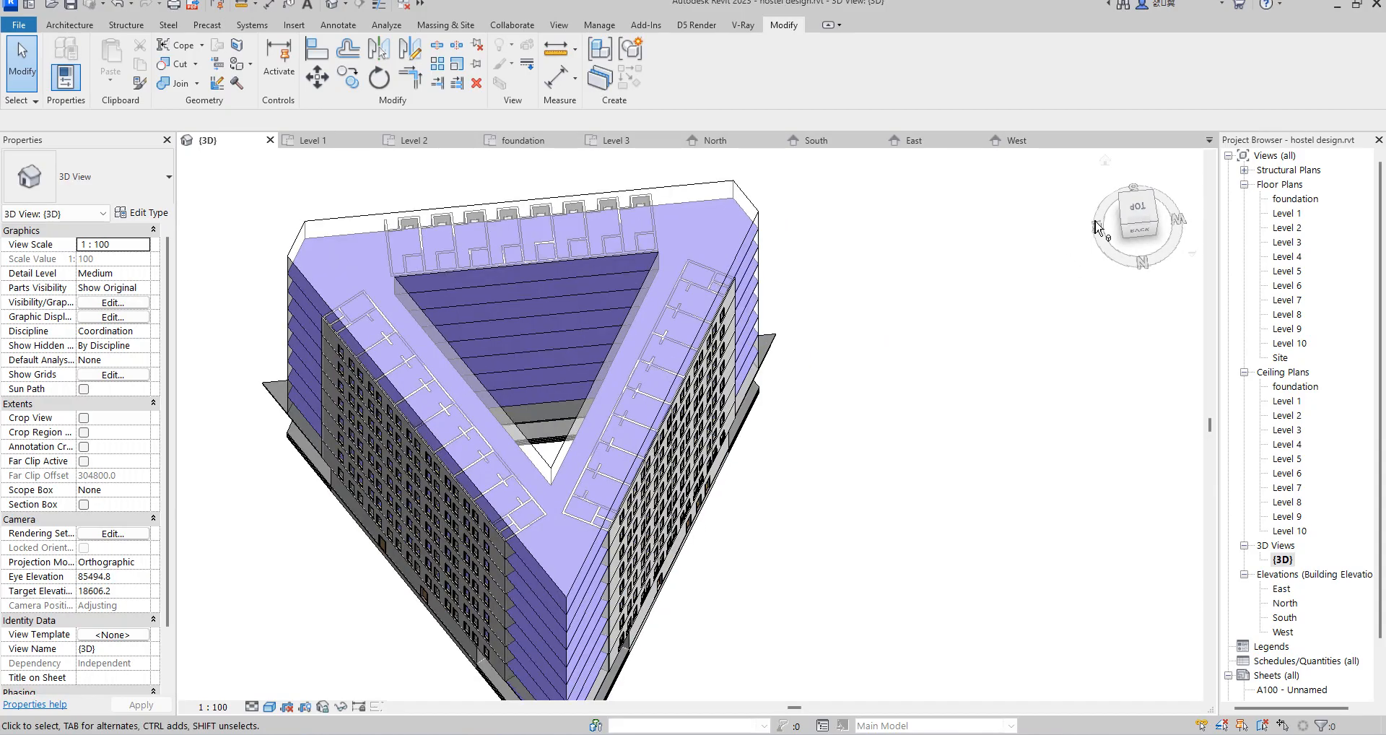
{"action": "left_click", "coordinate": [1105, 163]}
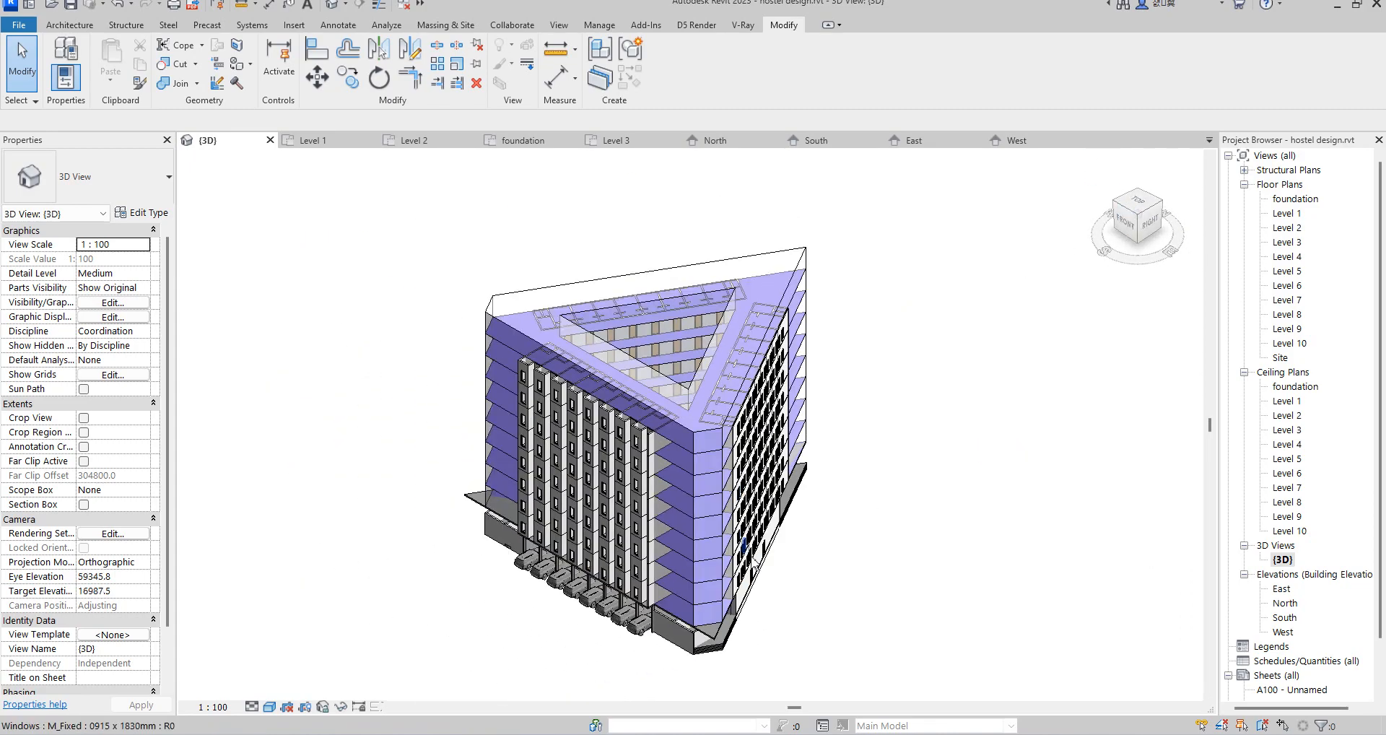
{"action": "scroll", "coordinate": [743, 548], "scroll_direction": "up", "scroll_amount": 2}
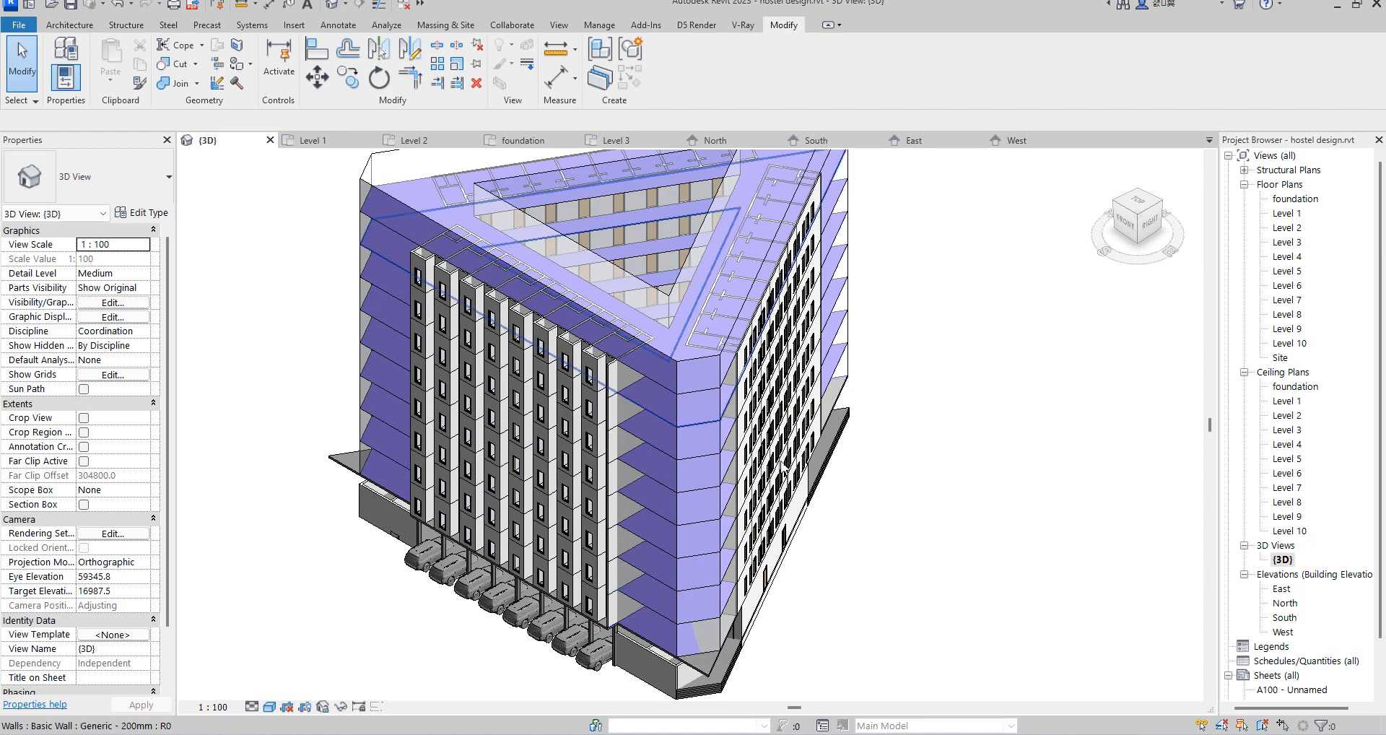
{"action": "left_click", "coordinate": [706, 679]}
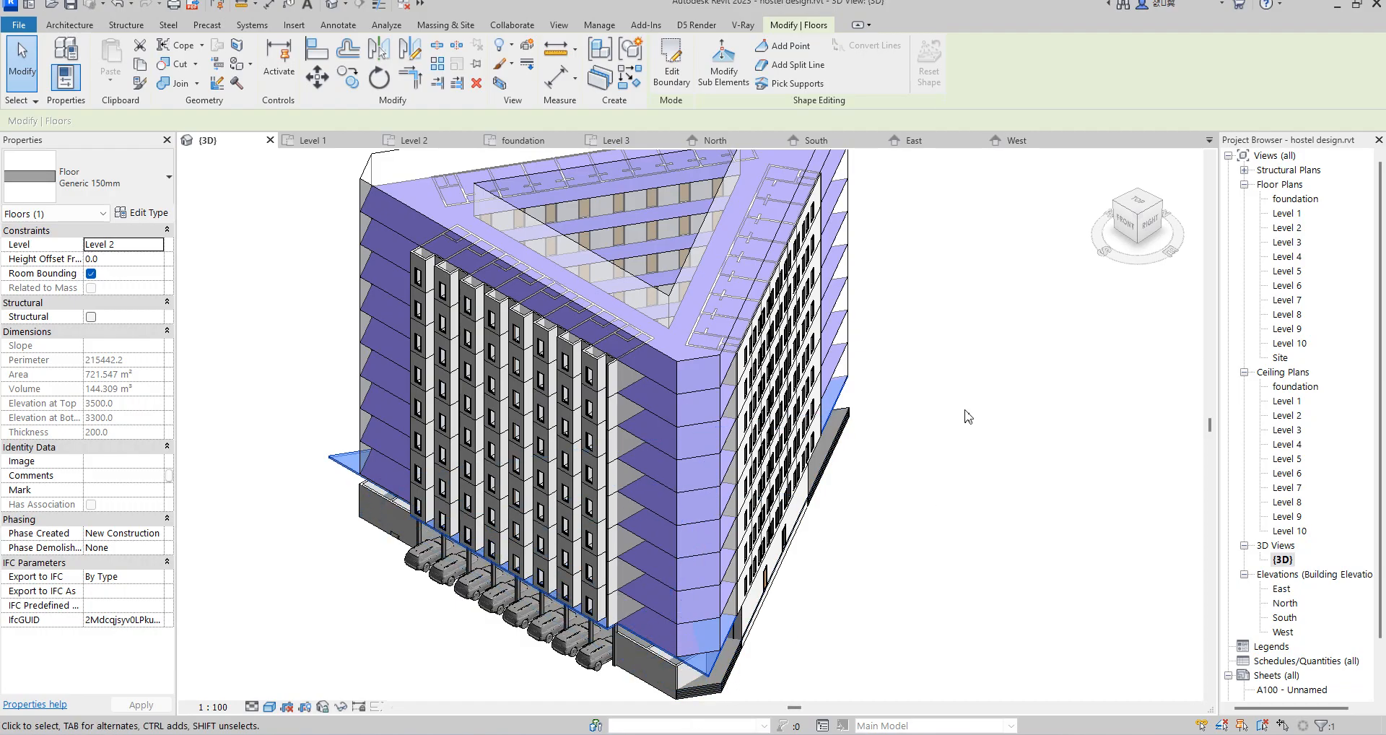
{"action": "left_click", "coordinate": [854, 675]}
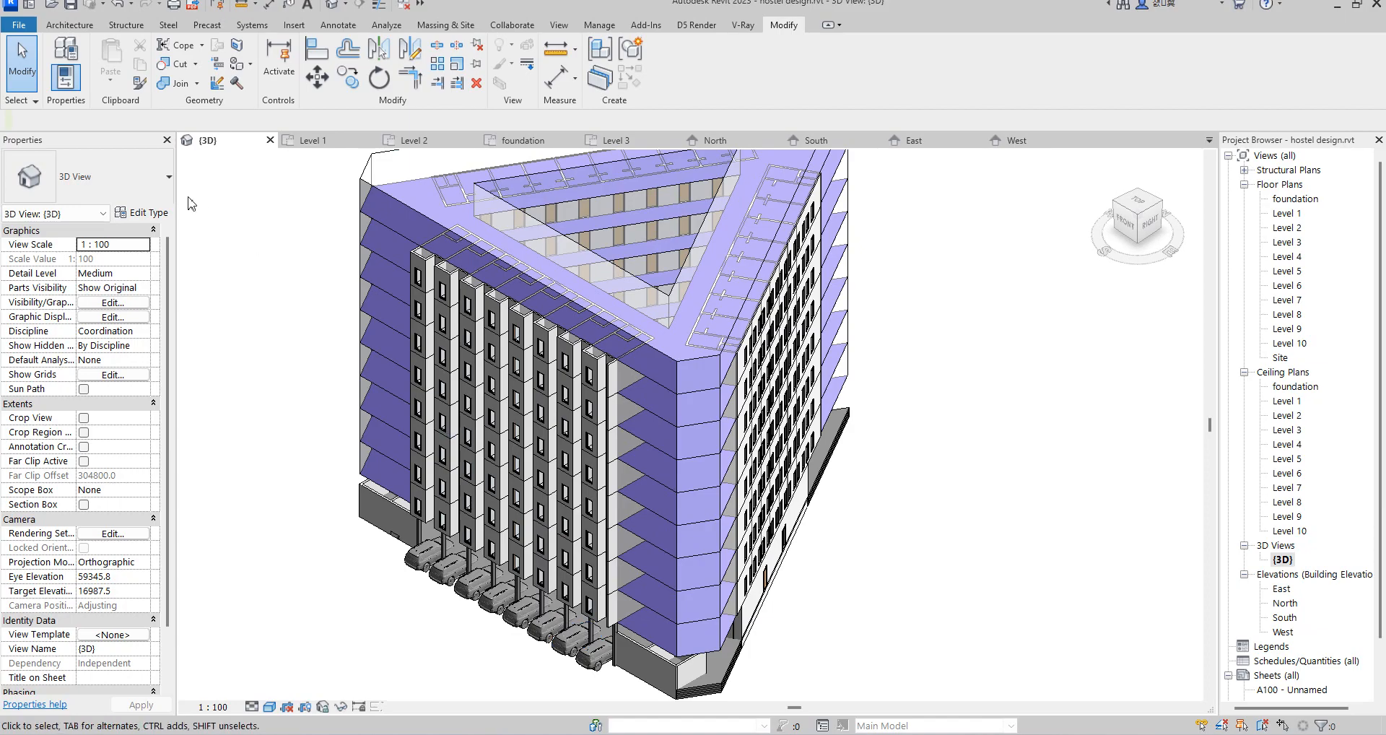
Create Generic 150mm floors by face from the Level 2 and Level 3 mass floors.
{"action": "left_click", "coordinate": [70, 26]}
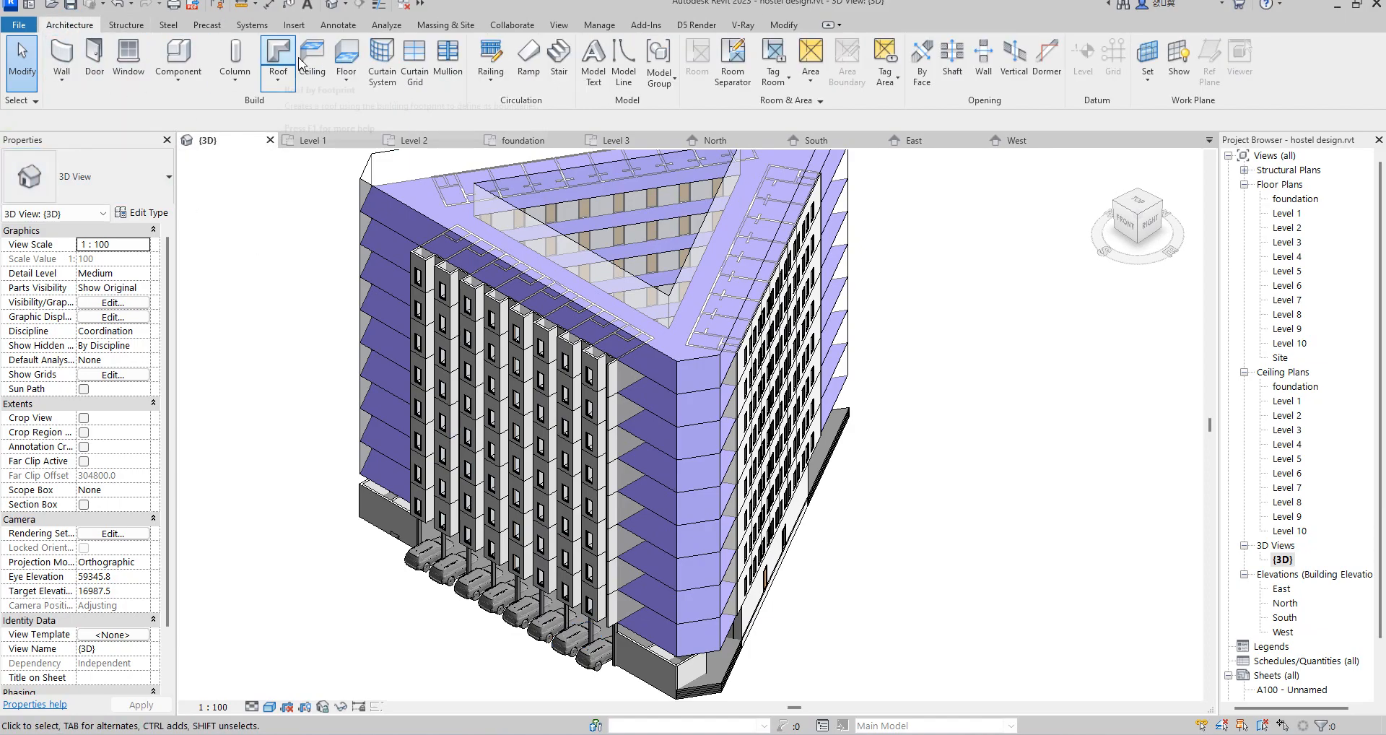
{"action": "left_click", "coordinate": [340, 82]}
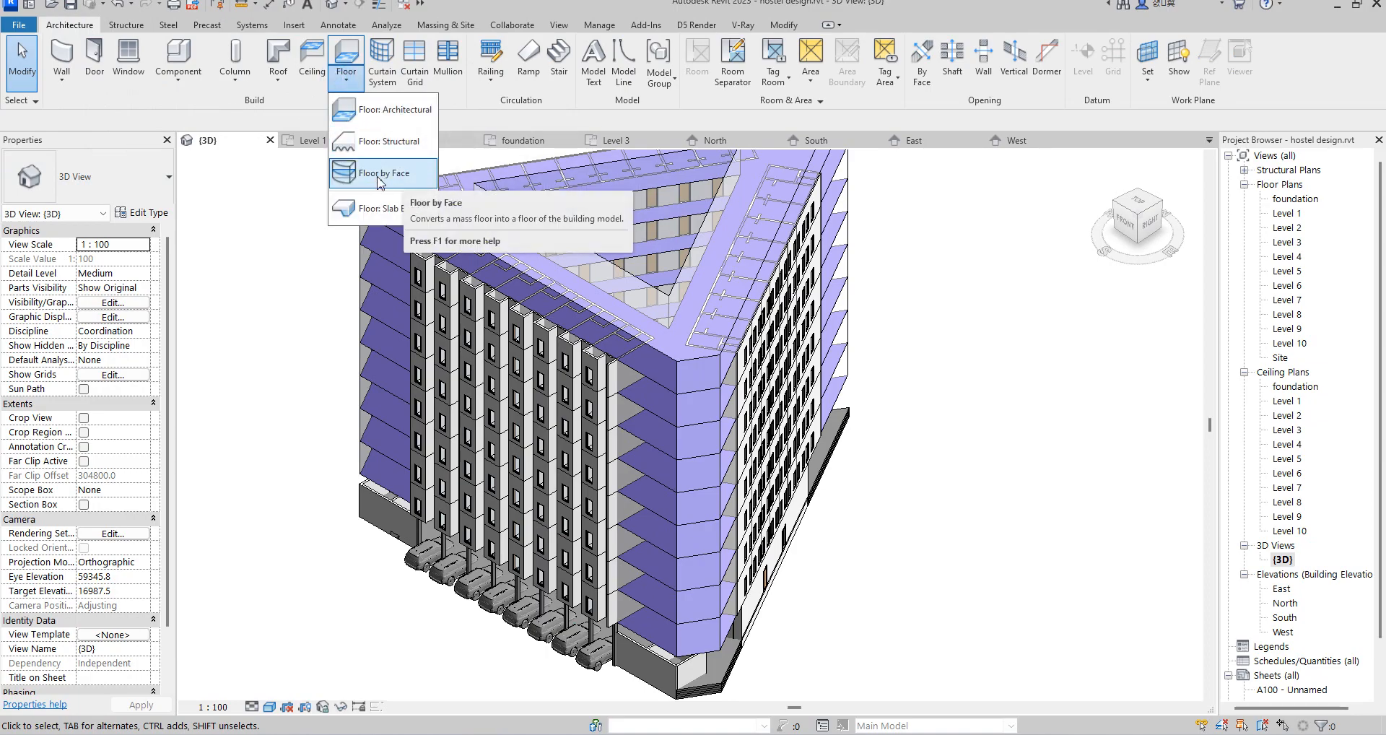
{"action": "left_click", "coordinate": [380, 177]}
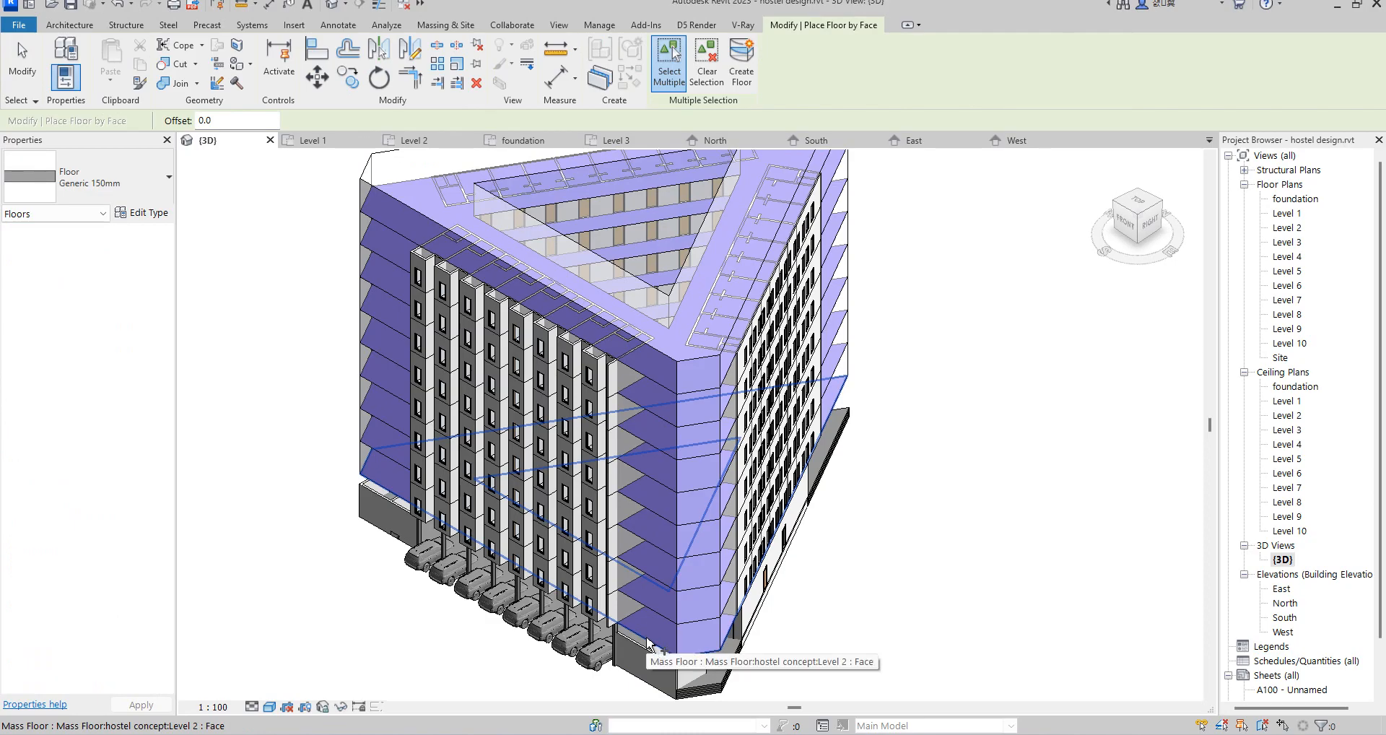
{"action": "left_click", "coordinate": [647, 642]}
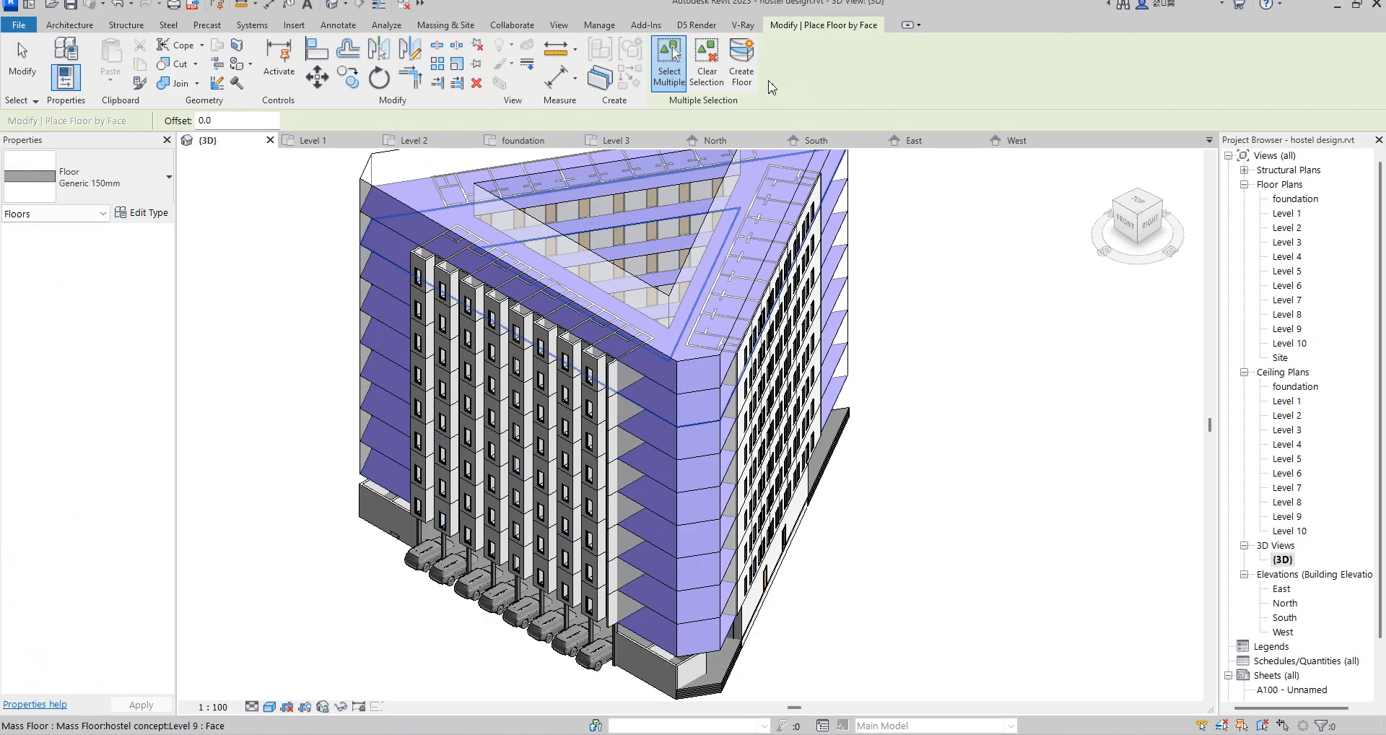
{"action": "left_click", "coordinate": [742, 65]}
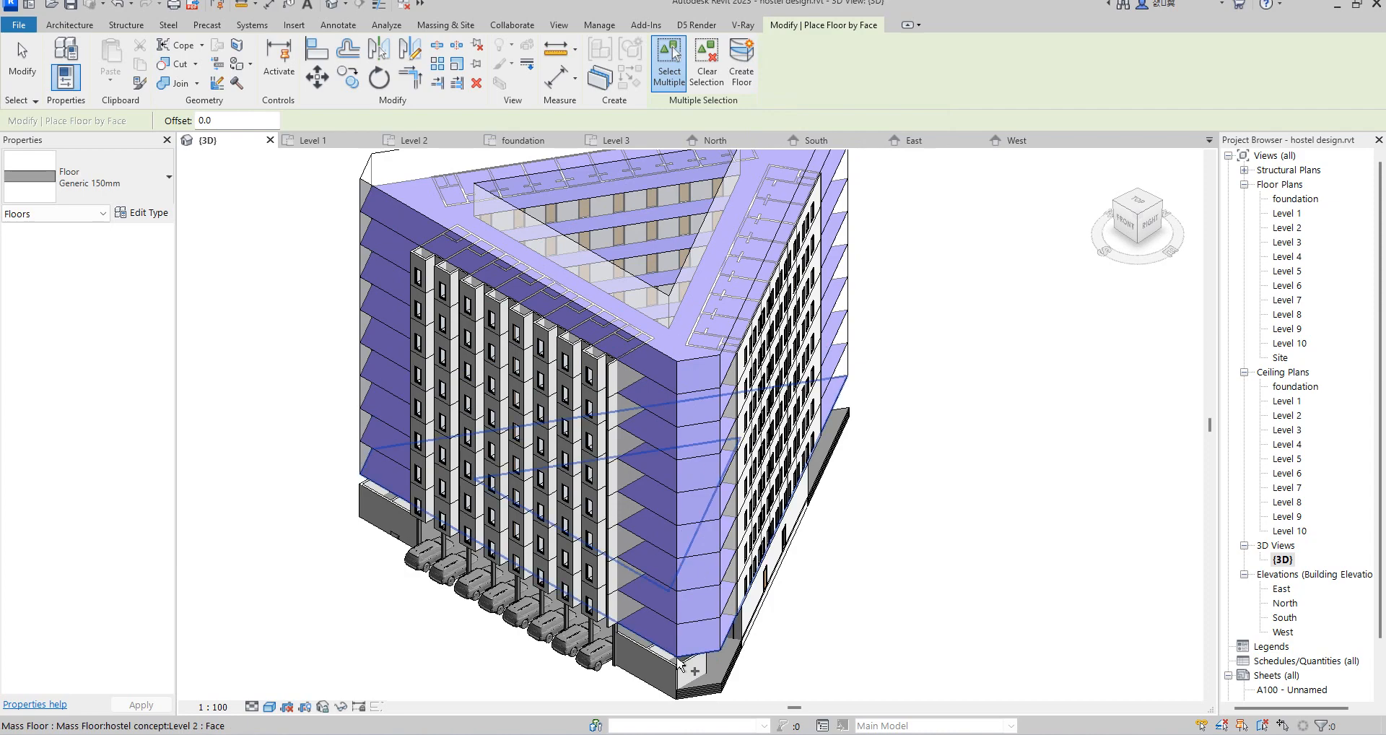
{"action": "scroll", "coordinate": [724, 678], "scroll_direction": "up", "scroll_amount": 3}
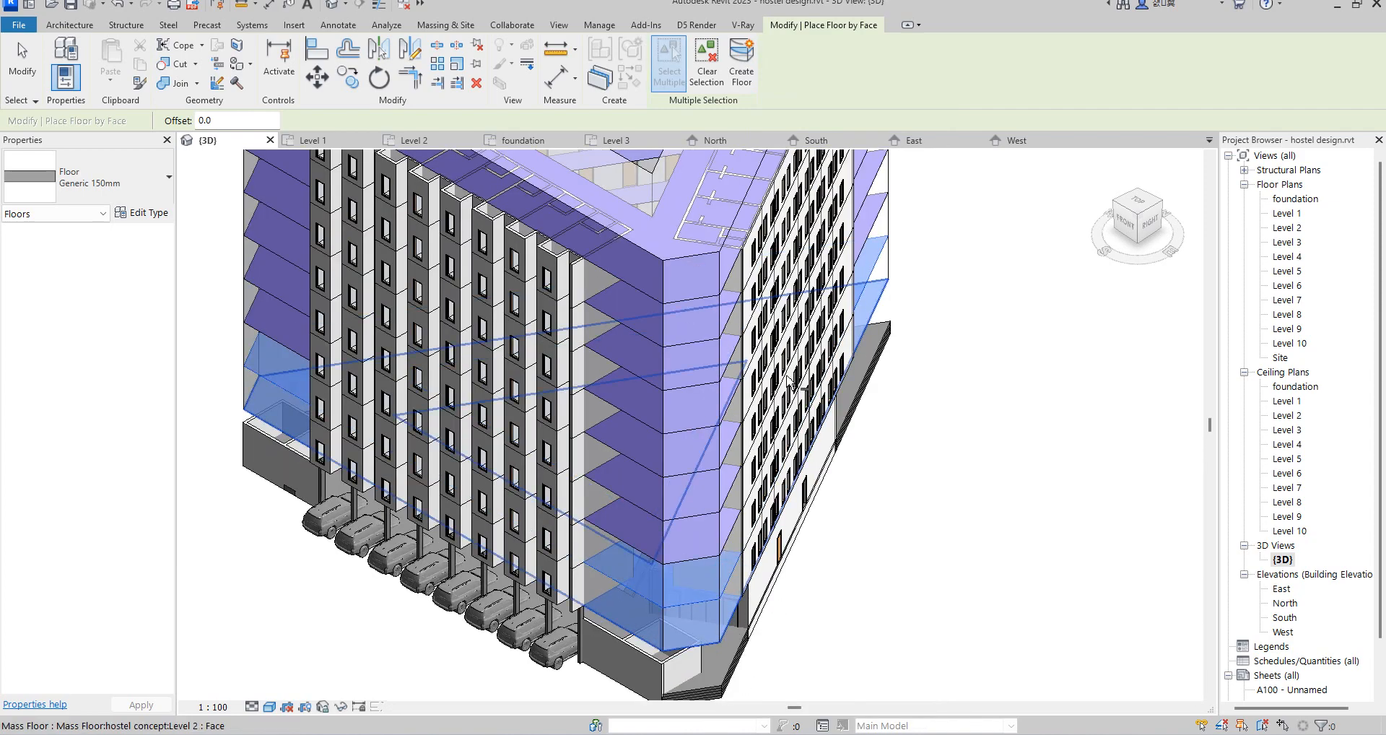
{"action": "left_click", "coordinate": [741, 65]}
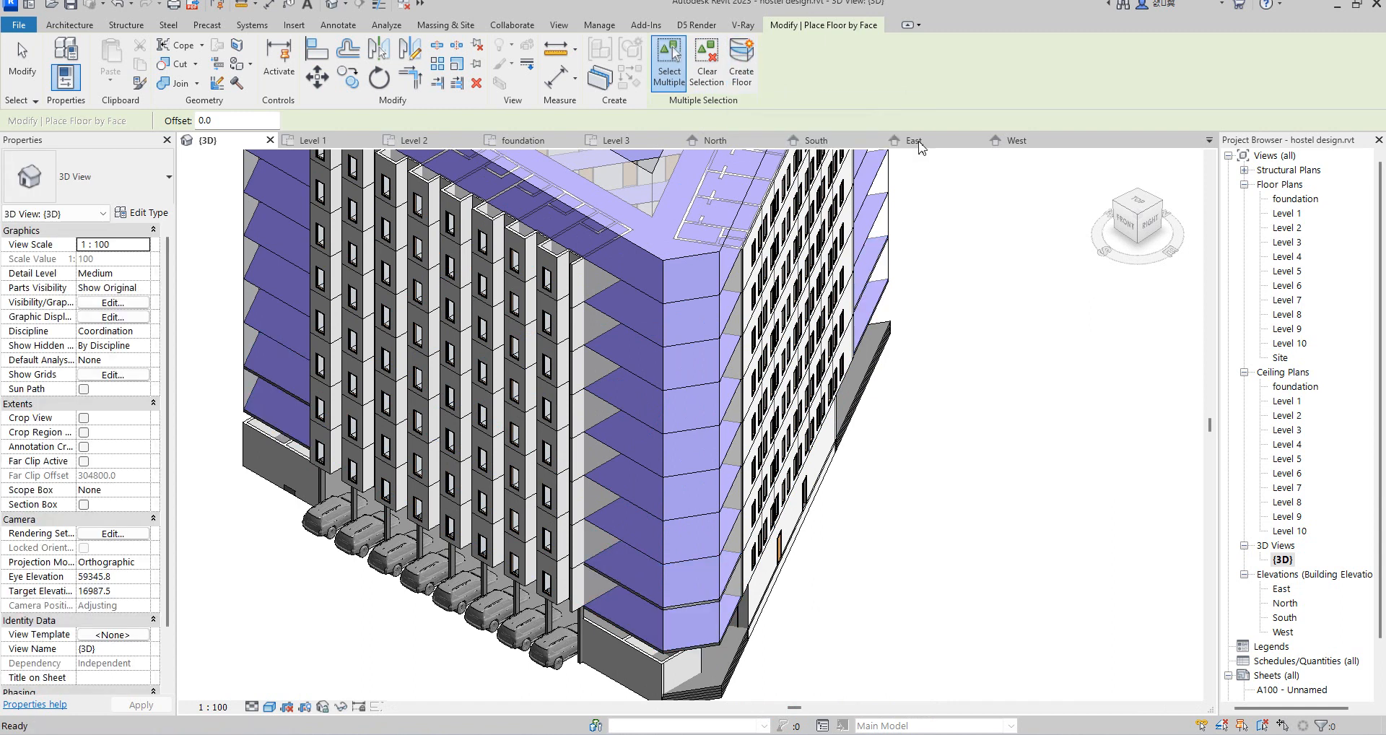
Create Generic 150mm floors from the Level 4, Level 5, Level 6 and Level 7 mass floors.
{"action": "scroll", "coordinate": [697, 678], "scroll_direction": "up", "scroll_amount": 5}
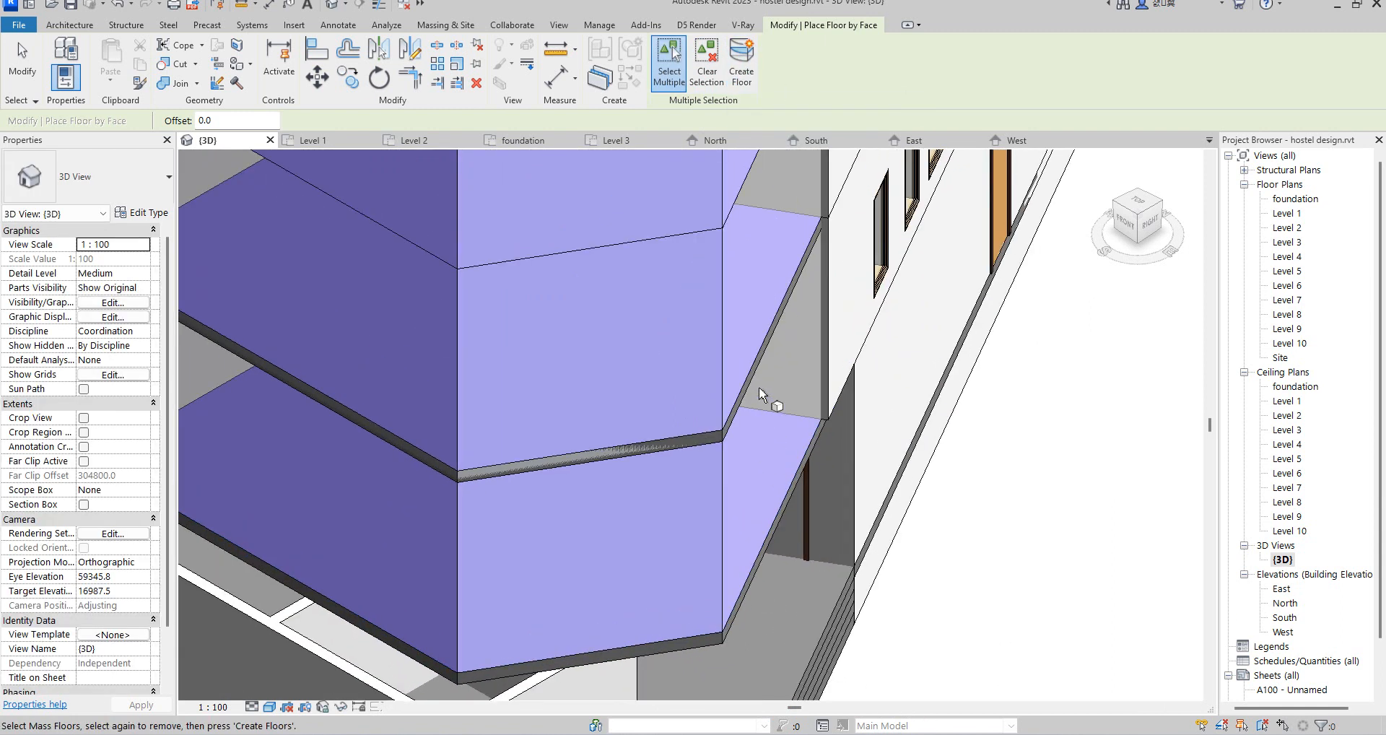
{"action": "scroll", "coordinate": [778, 589], "scroll_direction": "down", "scroll_amount": 3}
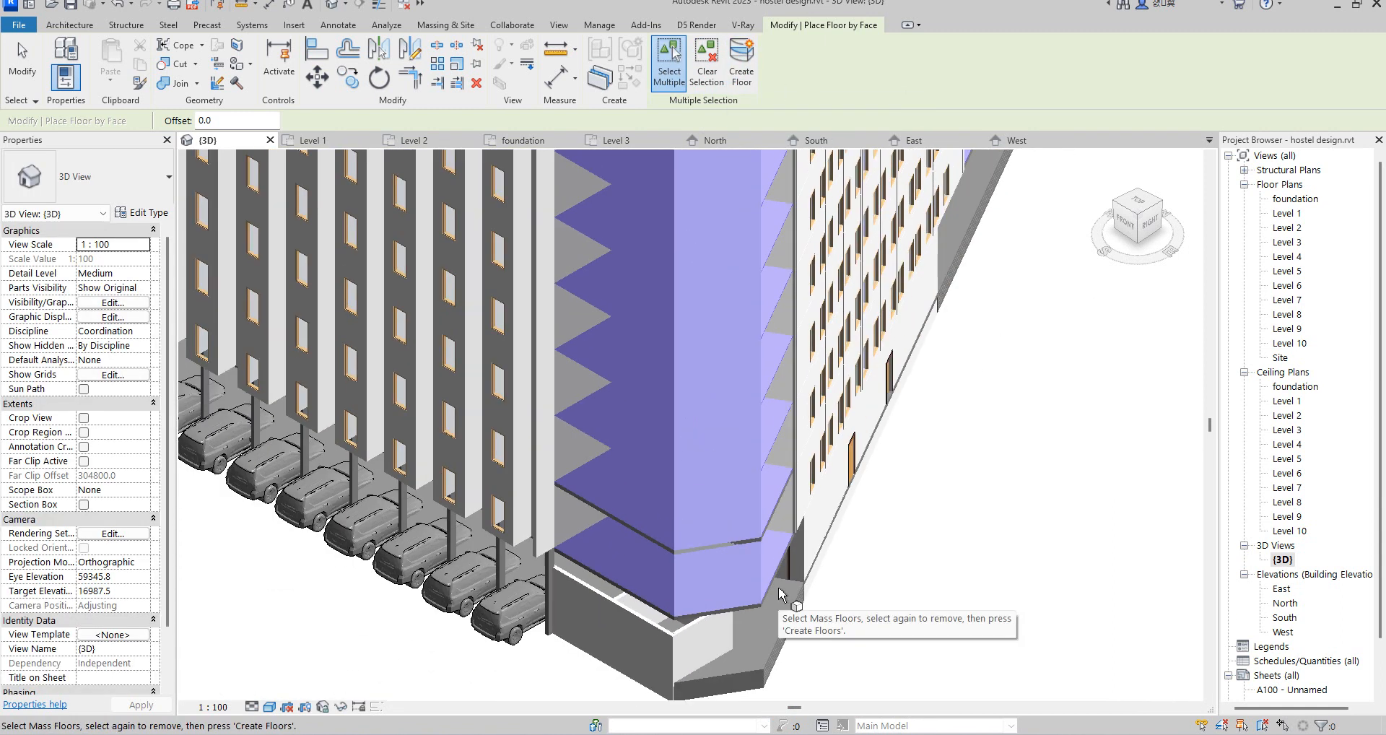
{"action": "left_click", "coordinate": [778, 435]}
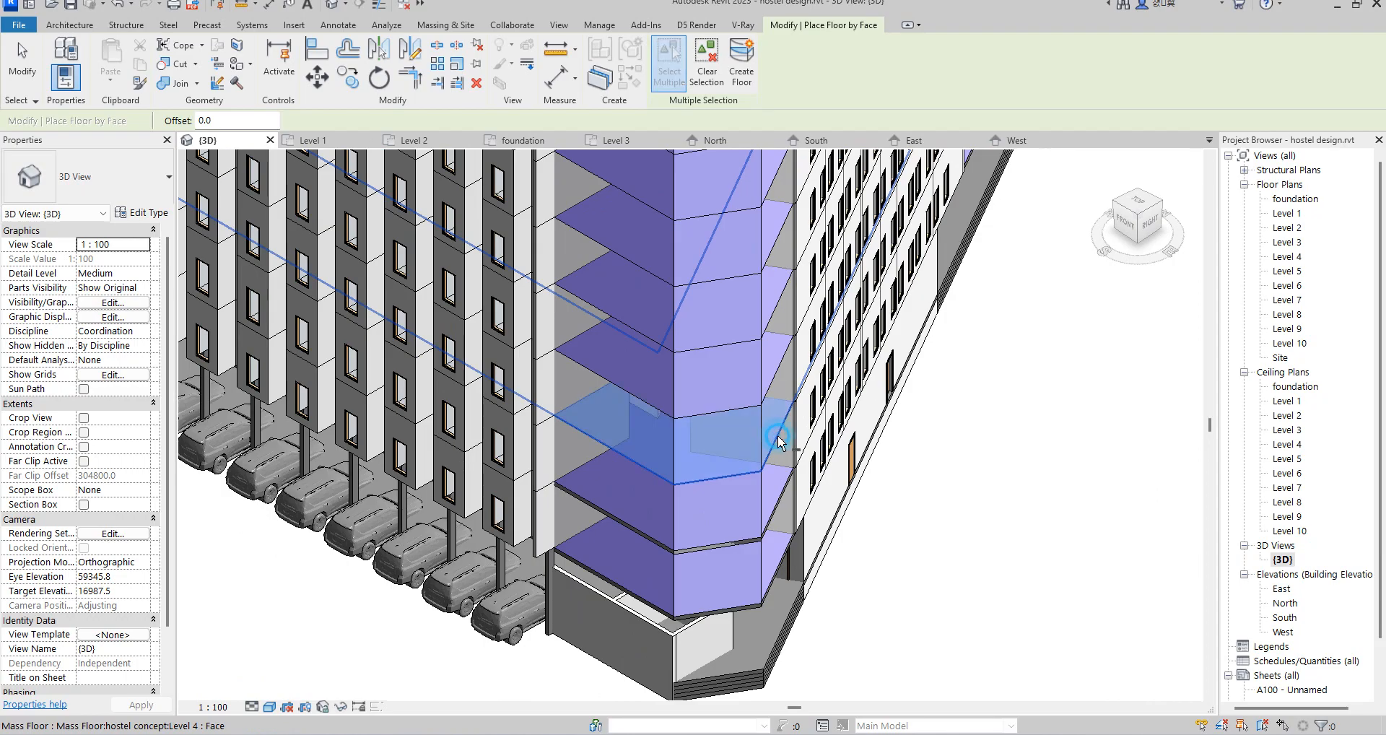
{"action": "left_click", "coordinate": [734, 72]}
{"action": "left_click", "coordinate": [772, 376]}
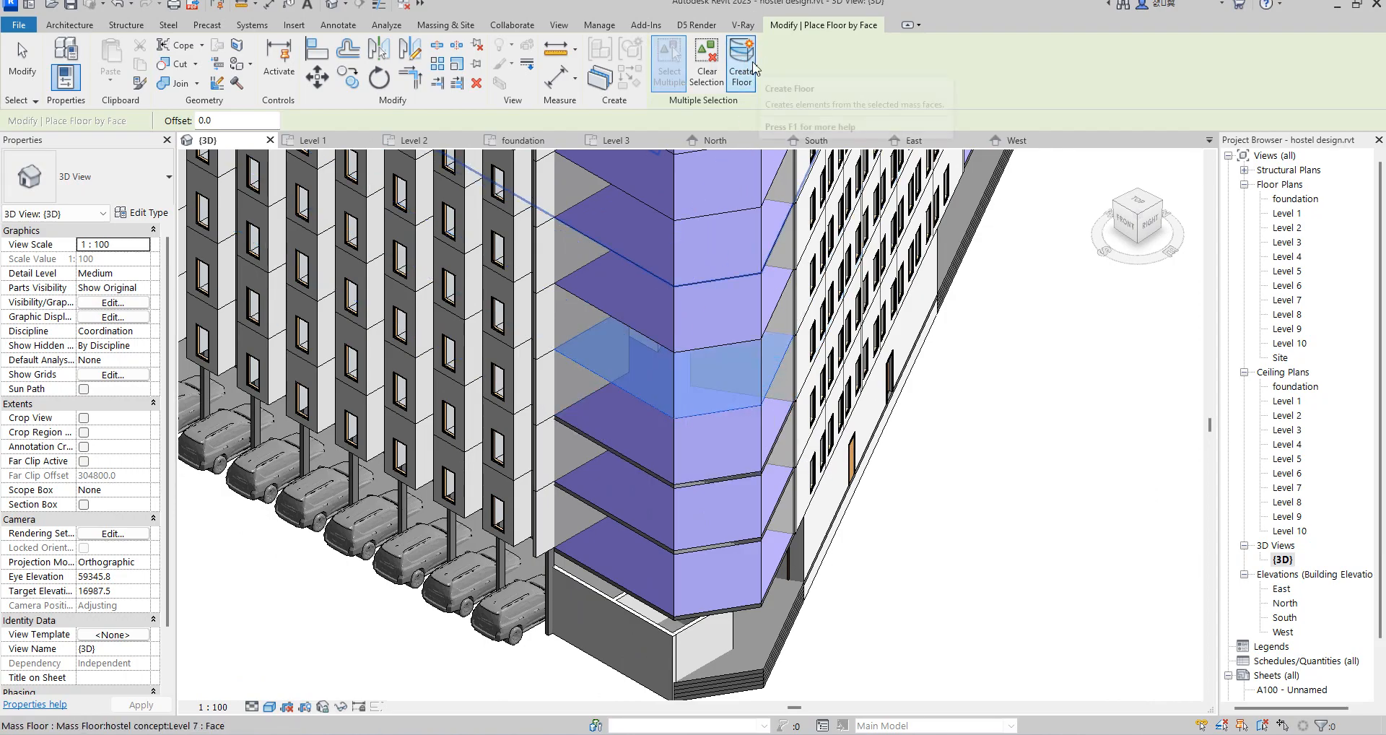
{"action": "left_click", "coordinate": [753, 67]}
{"action": "left_click", "coordinate": [768, 332]}
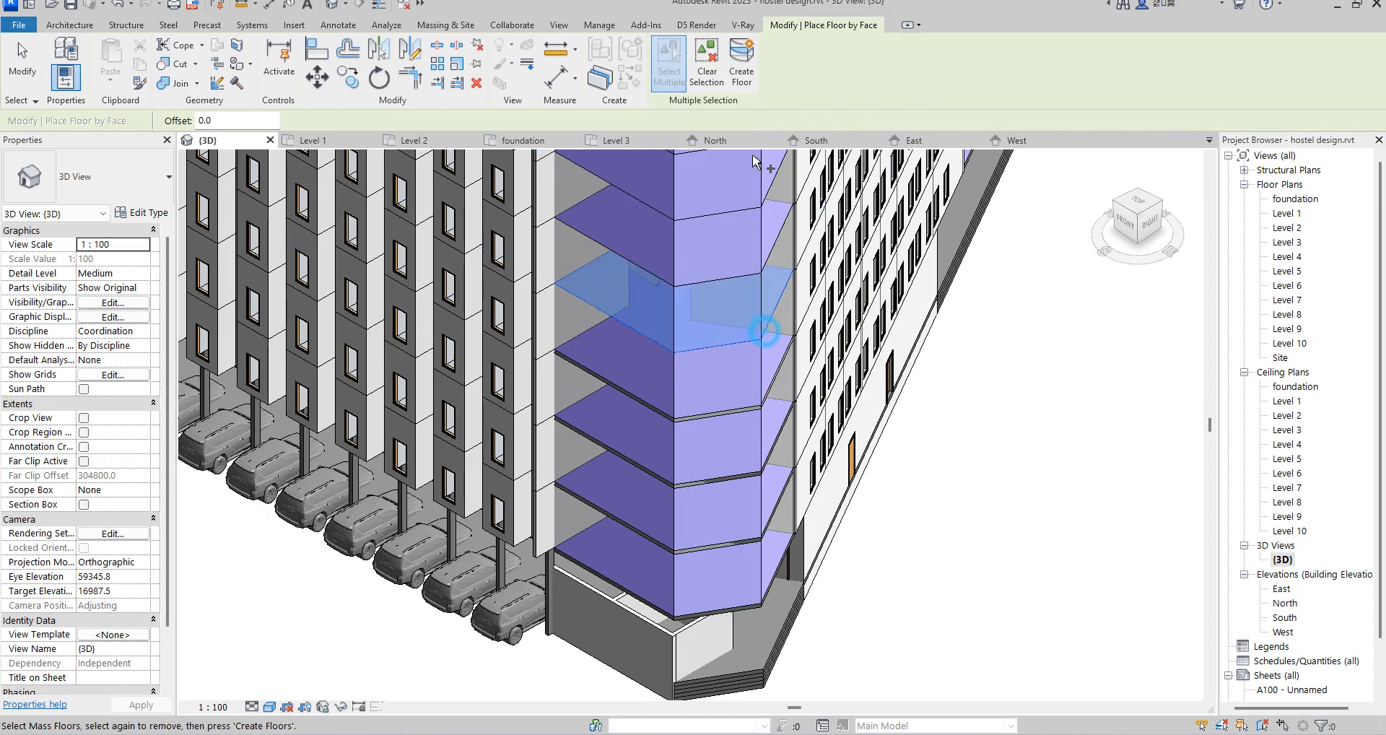
{"action": "left_click", "coordinate": [742, 69]}
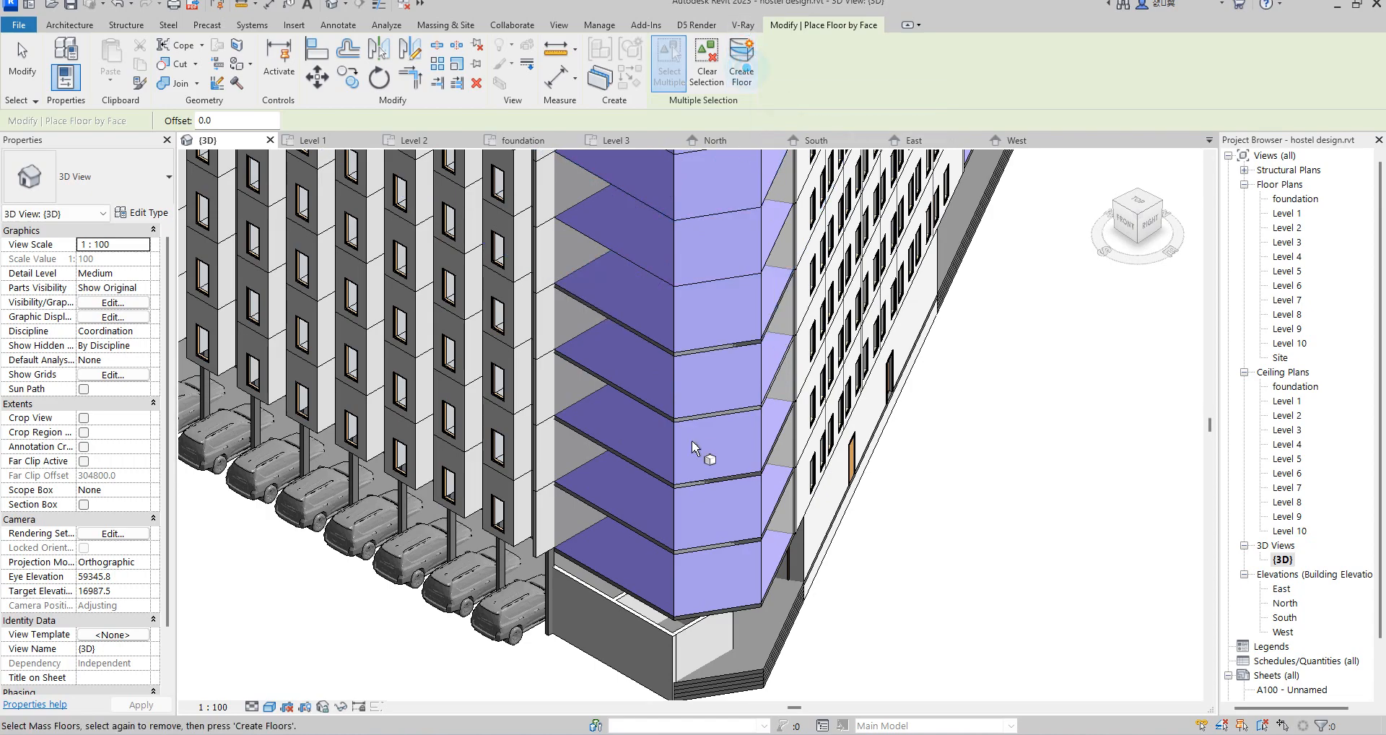
{"action": "left_click", "coordinate": [711, 281]}
{"action": "left_click", "coordinate": [741, 68]}
Create Generic 150mm floors from the remaining mass floors at Level 8, Level 9 and Level 10.
{"action": "scroll", "coordinate": [629, 630], "scroll_direction": "down", "scroll_amount": 1}
{"action": "scroll", "coordinate": [630, 630], "scroll_direction": "down", "scroll_amount": 5}
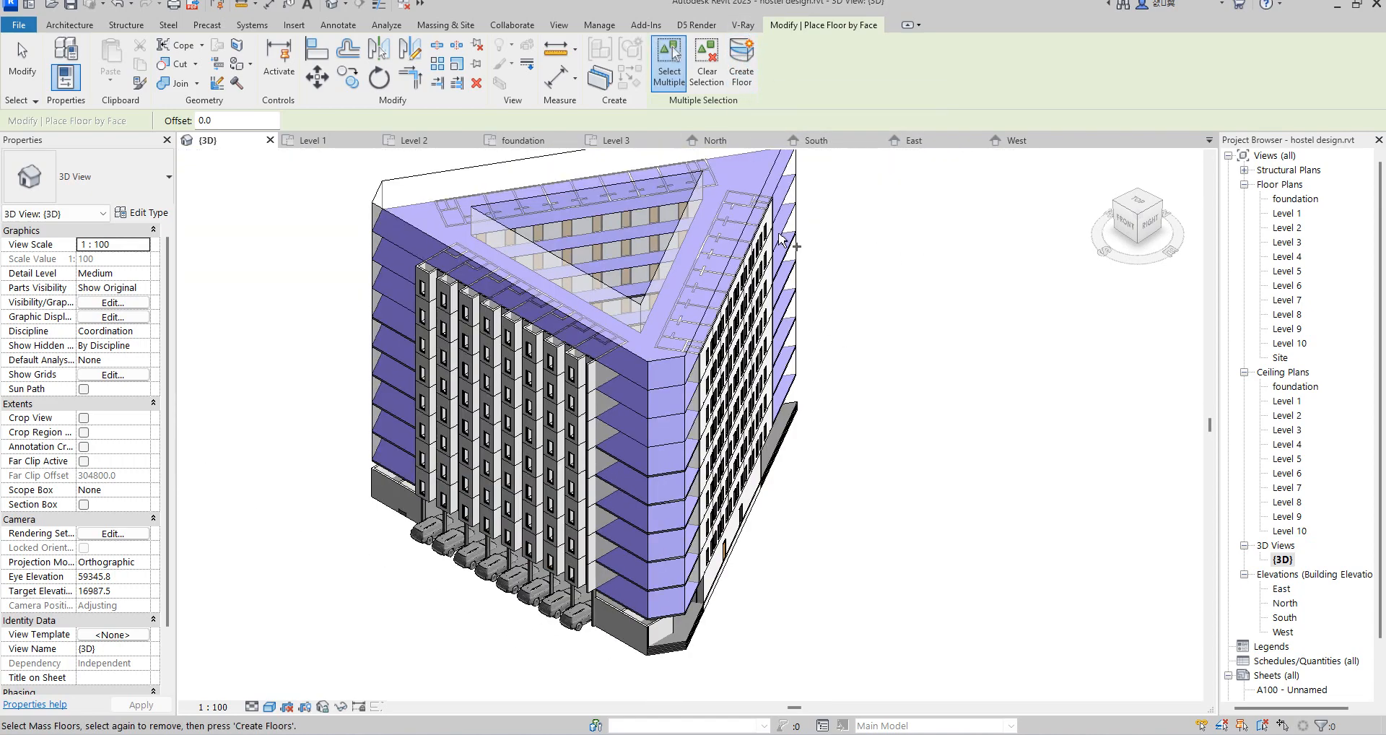
{"action": "scroll", "coordinate": [668, 390], "scroll_direction": "up", "scroll_amount": 5}
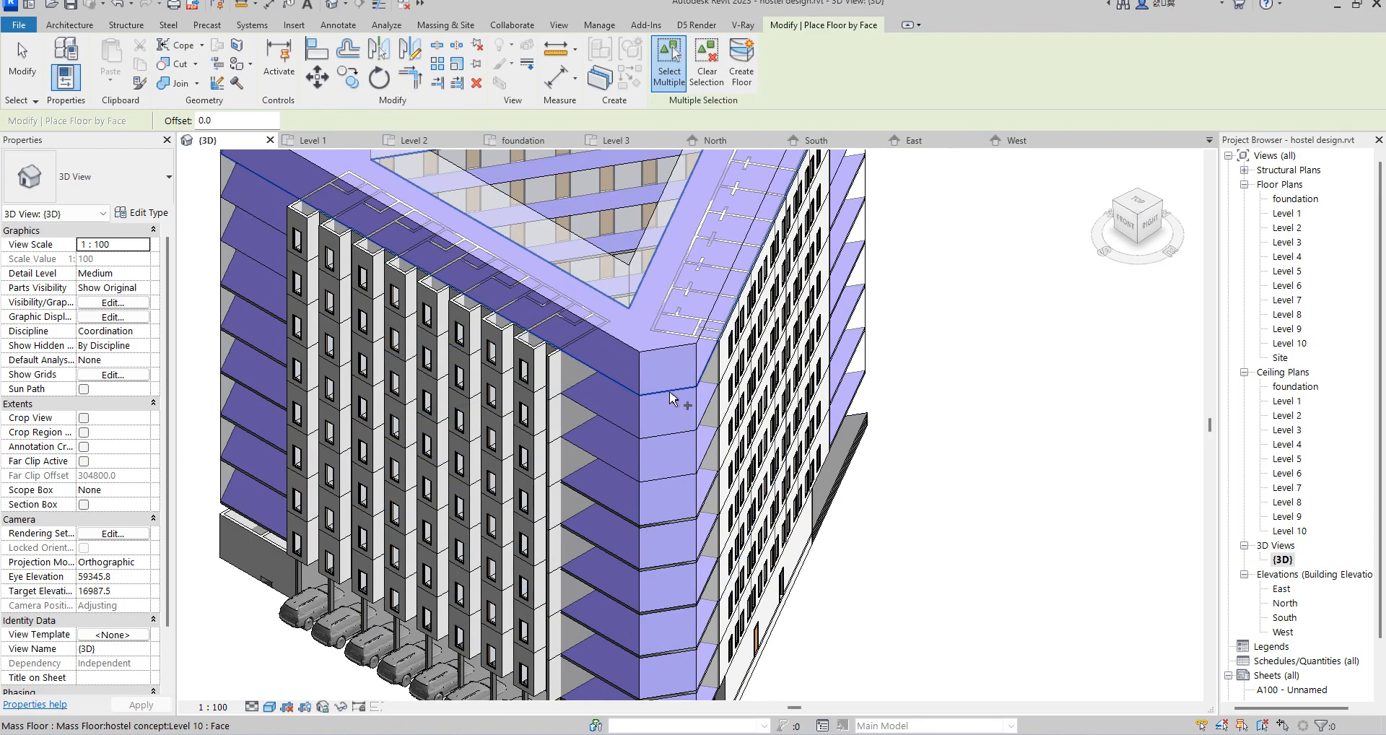
{"action": "left_click", "coordinate": [697, 284]}
{"action": "left_click", "coordinate": [741, 69]}
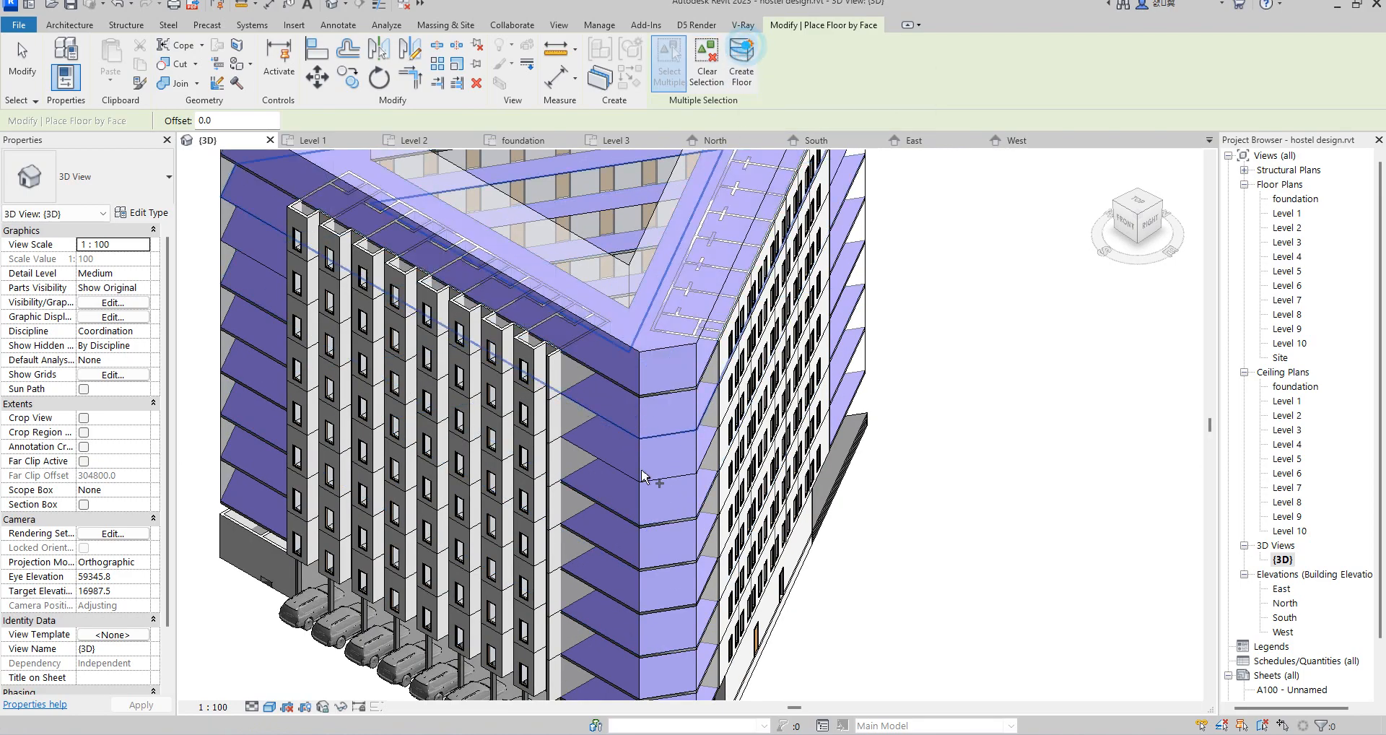
{"action": "left_click", "coordinate": [653, 432]}
{"action": "left_click", "coordinate": [741, 69]}
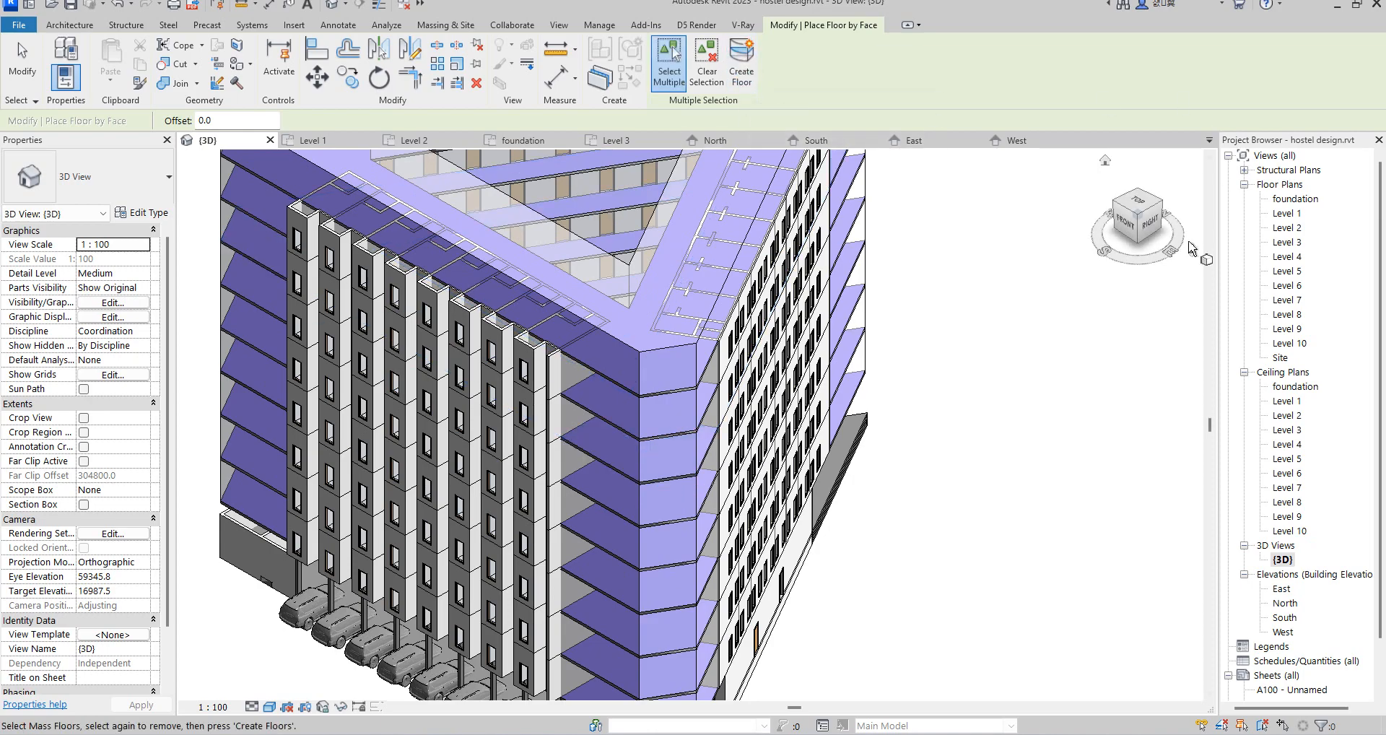
Examine the new floor slabs around the courtyard and on all sides of the building, and end the Floor by Face command.
{"action": "left_click", "coordinate": [1138, 215]}
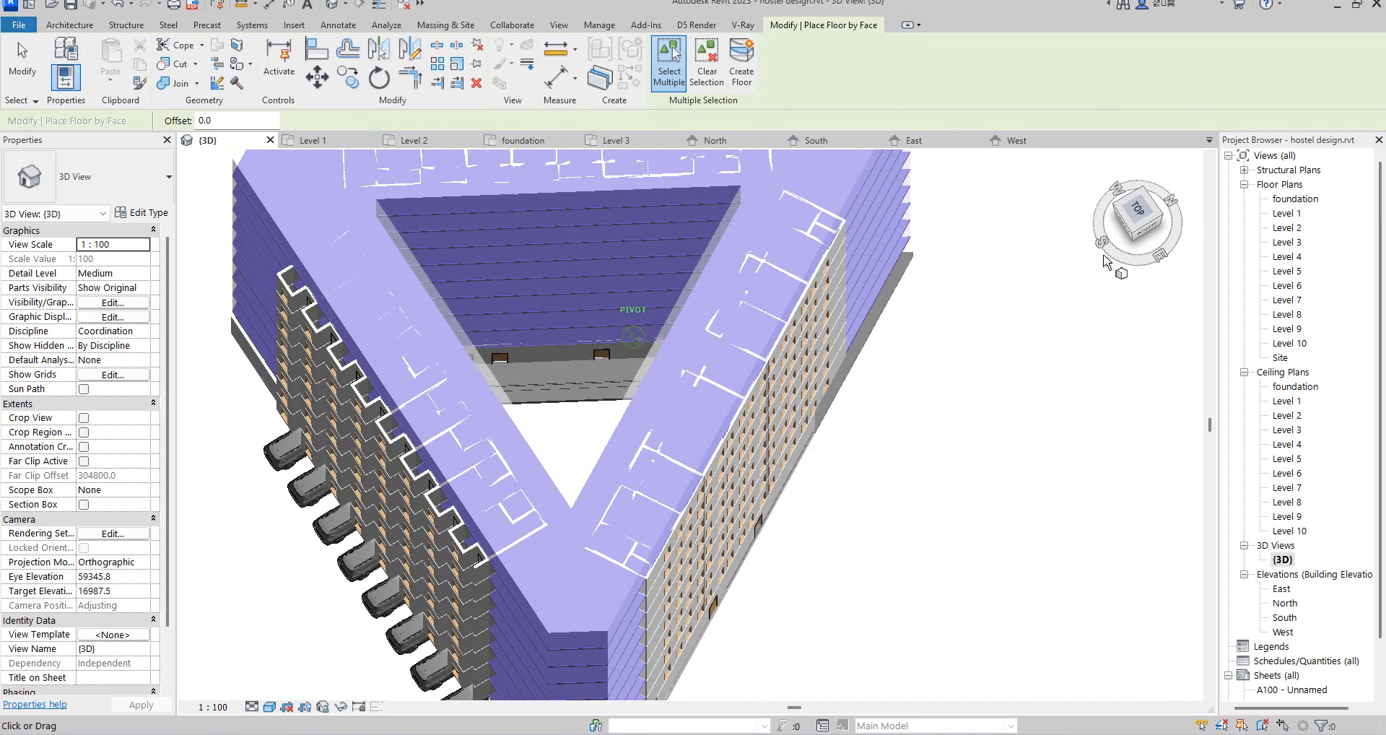
{"action": "scroll", "coordinate": [606, 287], "scroll_direction": "up", "scroll_amount": 3}
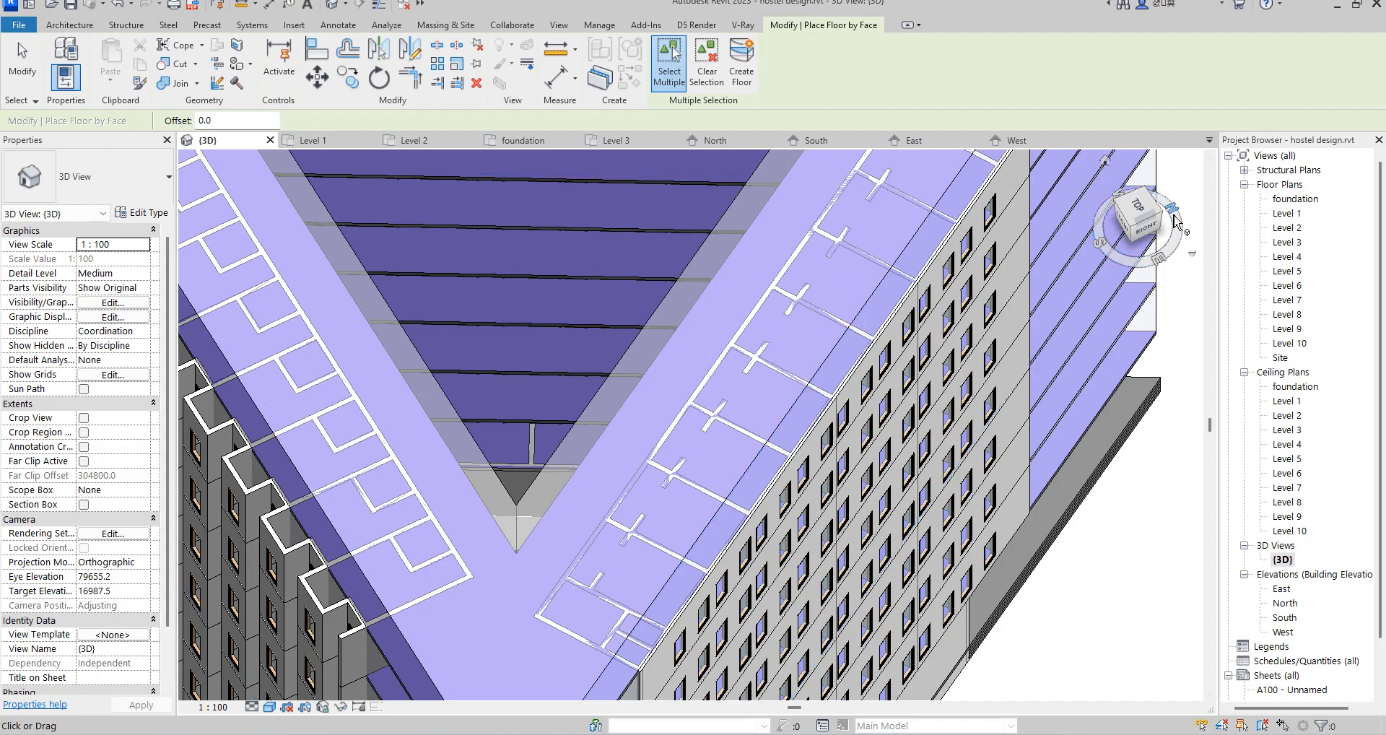
{"action": "left_click", "coordinate": [1158, 215]}
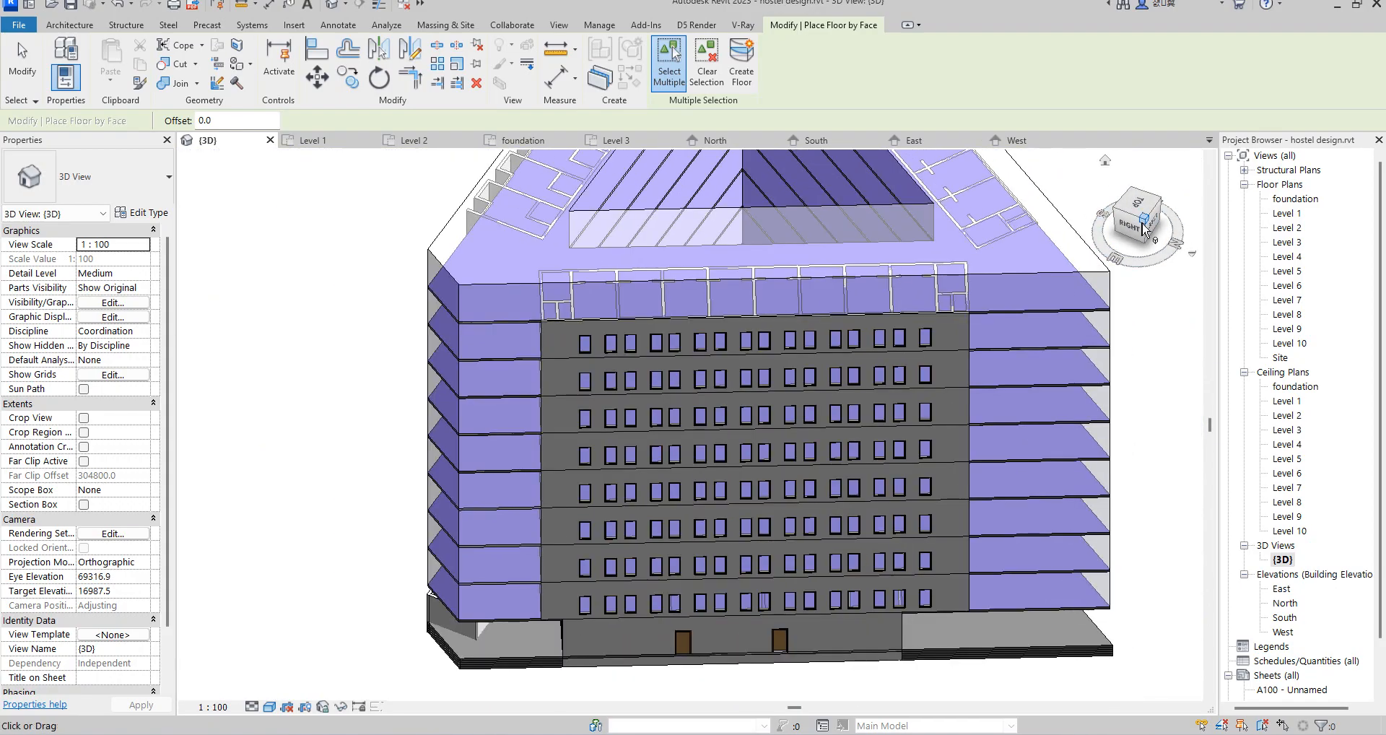
{"action": "mouse_move", "coordinate": [1143, 229]}
{"action": "left_mouse_down"}
{"action": "mouse_move", "coordinate": [1005, 263]}
{"action": "mouse_move", "coordinate": [908, 230]}
{"action": "left_mouse_up"}
{"action": "scroll", "coordinate": [908, 229], "scroll_direction": "down", "scroll_amount": 5}
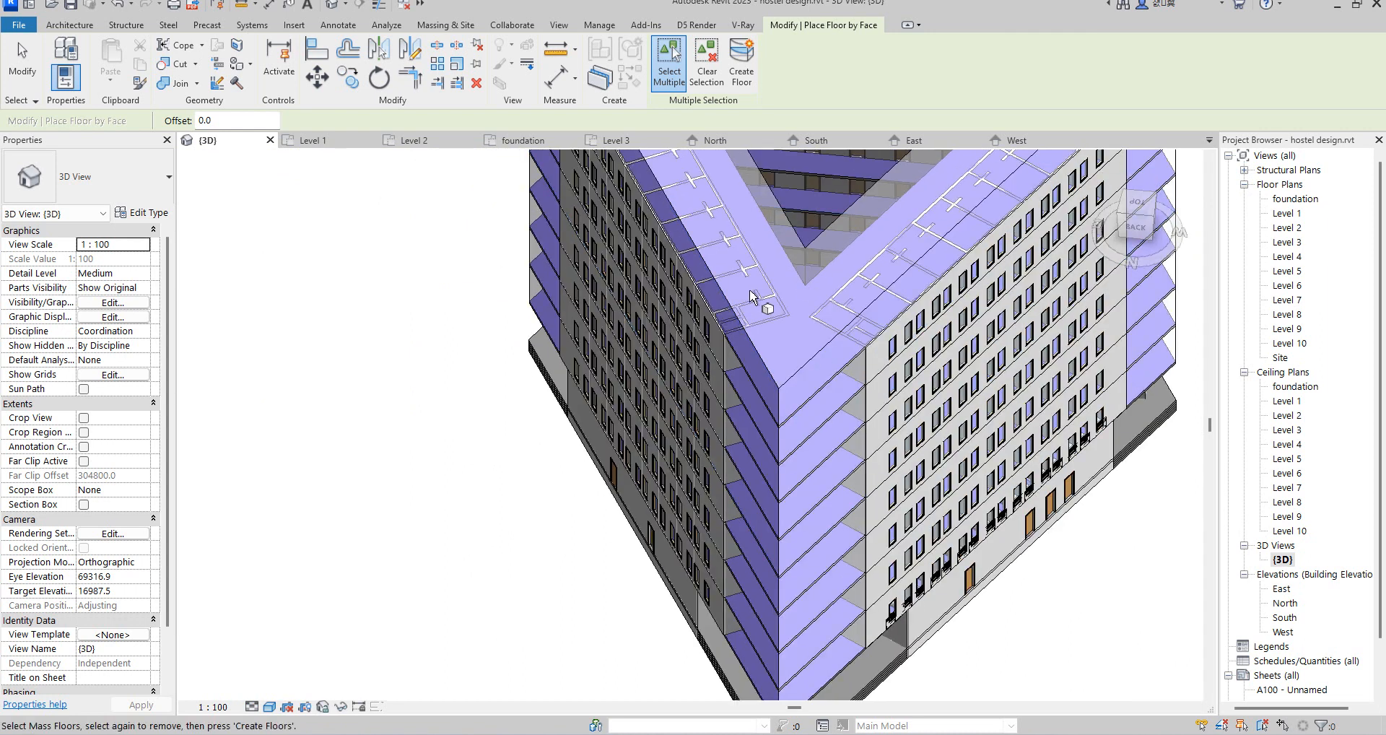
{"action": "mouse_move", "coordinate": [1152, 220]}
{"action": "left_mouse_down"}
{"action": "mouse_move", "coordinate": [1040, 247]}
{"action": "mouse_move", "coordinate": [1020, 223]}
{"action": "mouse_move", "coordinate": [1109, 214]}
{"action": "mouse_move", "coordinate": [1019, 217]}
{"action": "left_mouse_up"}
{"action": "right_click", "coordinate": [1018, 215]}
{"action": "left_click", "coordinate": [1055, 224]}
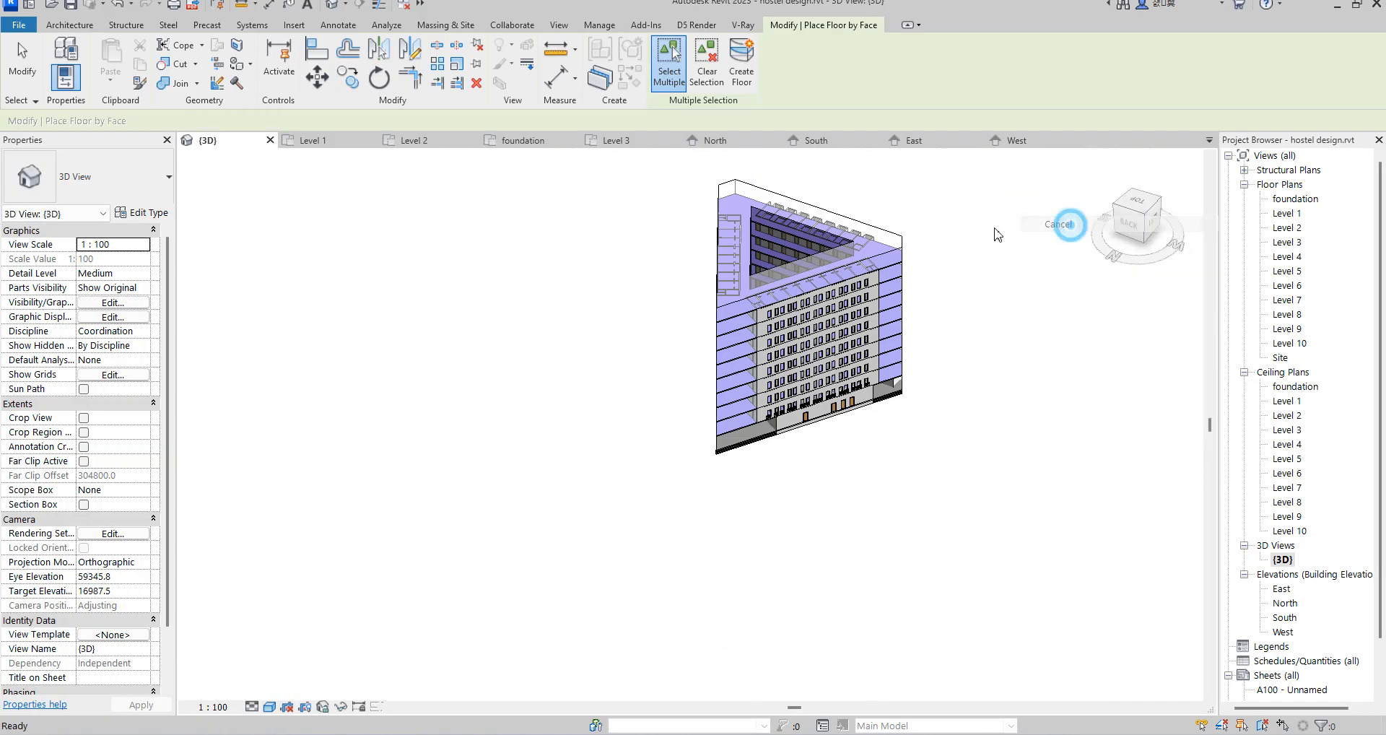
Hide the concept mass element in the 3D view.
{"action": "left_click", "coordinate": [905, 240]}
{"action": "right_click", "coordinate": [905, 240]}
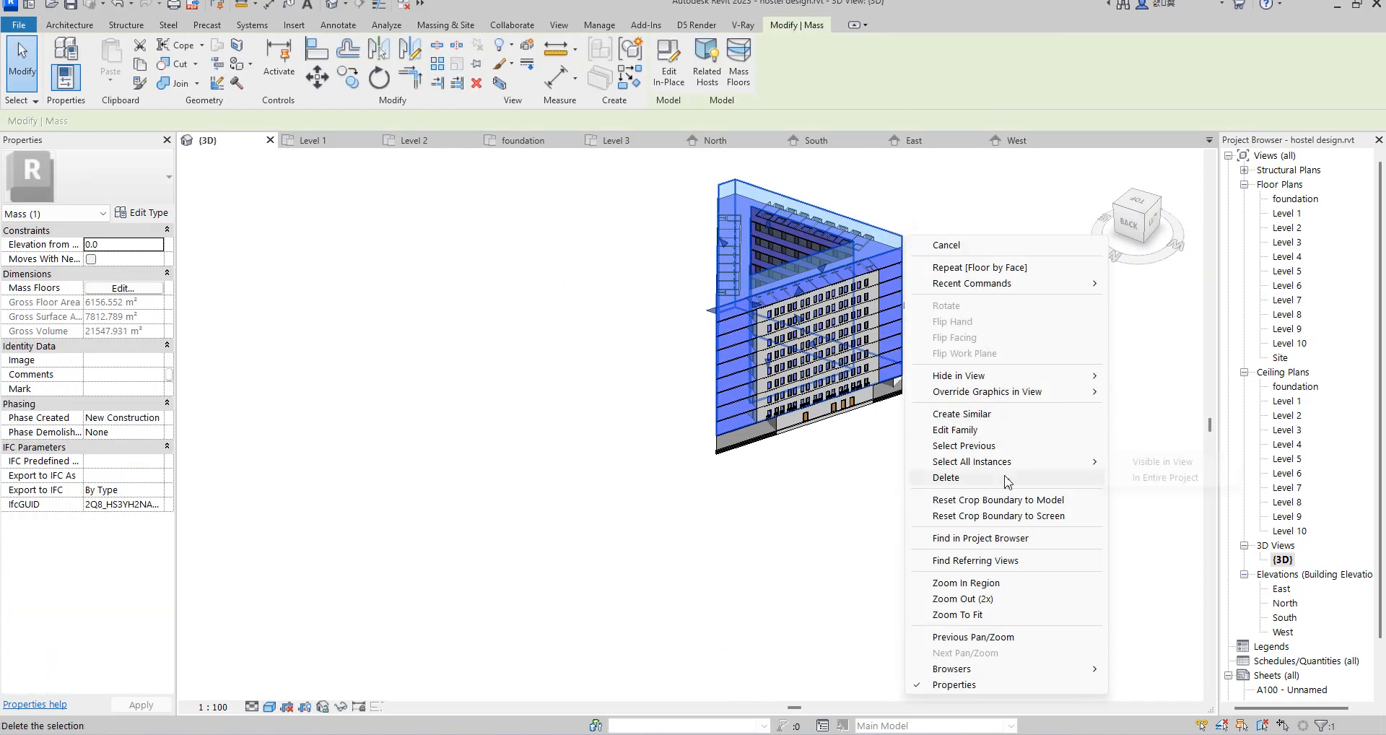
{"action": "mouse_move", "coordinate": [1061, 395]}
{"action": "mouse_move", "coordinate": [1093, 380]}
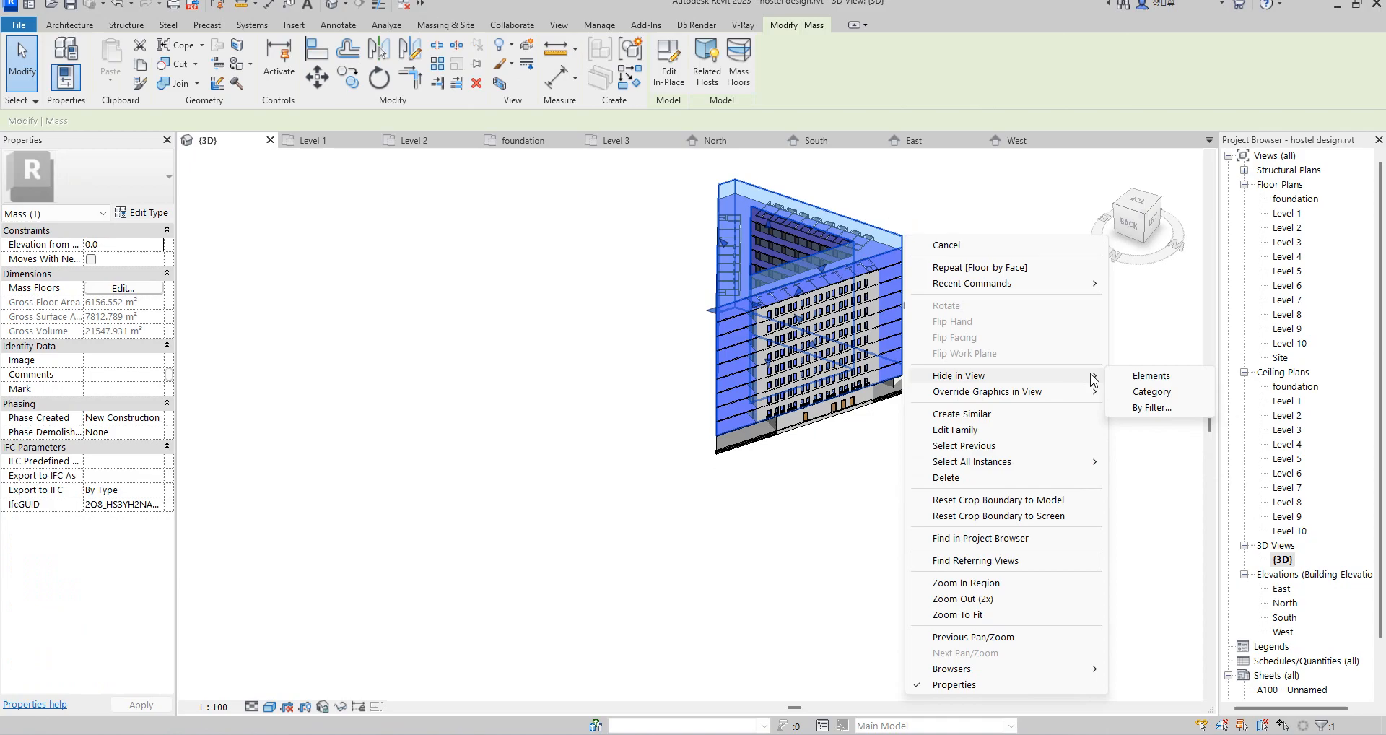
{"action": "left_click", "coordinate": [1149, 376]}
{"action": "scroll", "coordinate": [1132, 207], "scroll_direction": "up", "scroll_amount": 2}
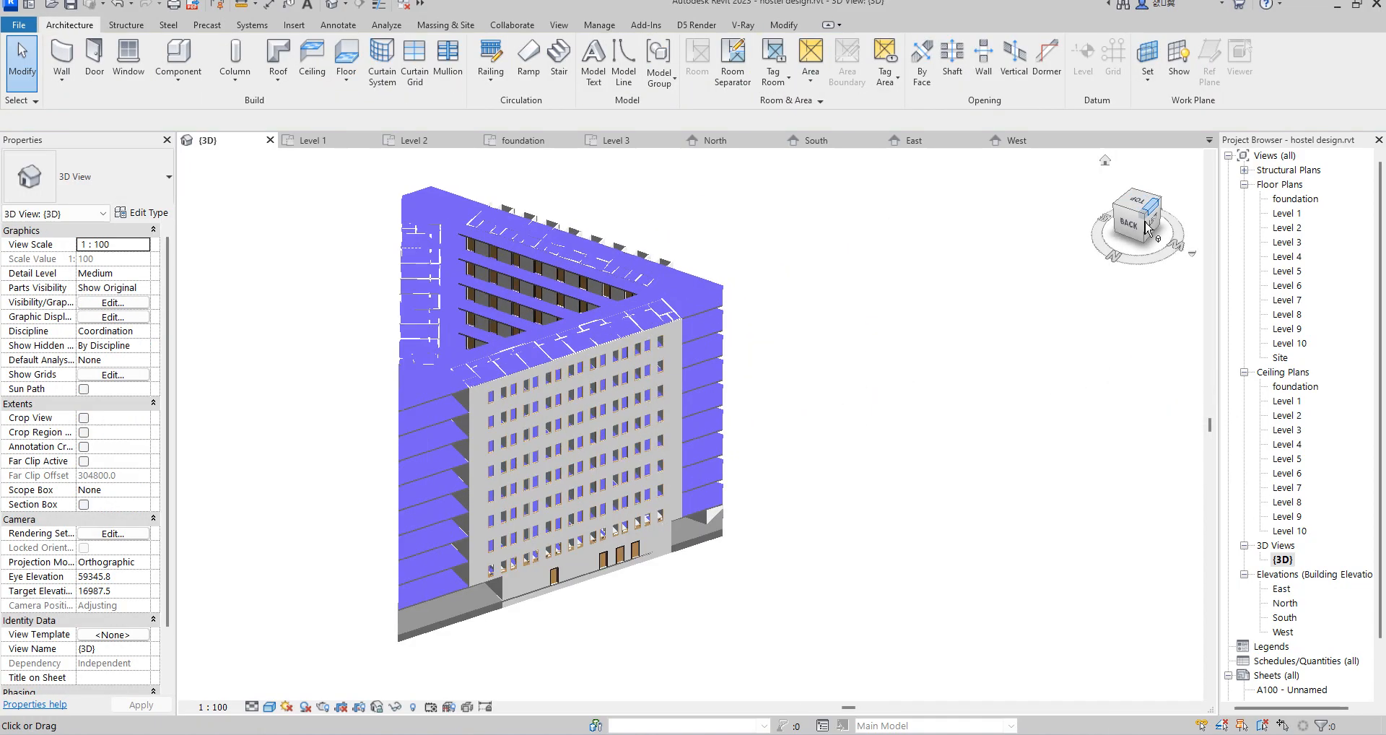
Inspect the top floor slab at Level 10, its corner and its properties from the building's left side.
{"action": "left_click_drag", "start_coordinate": [1136, 221], "coordinate": [942, 231]}
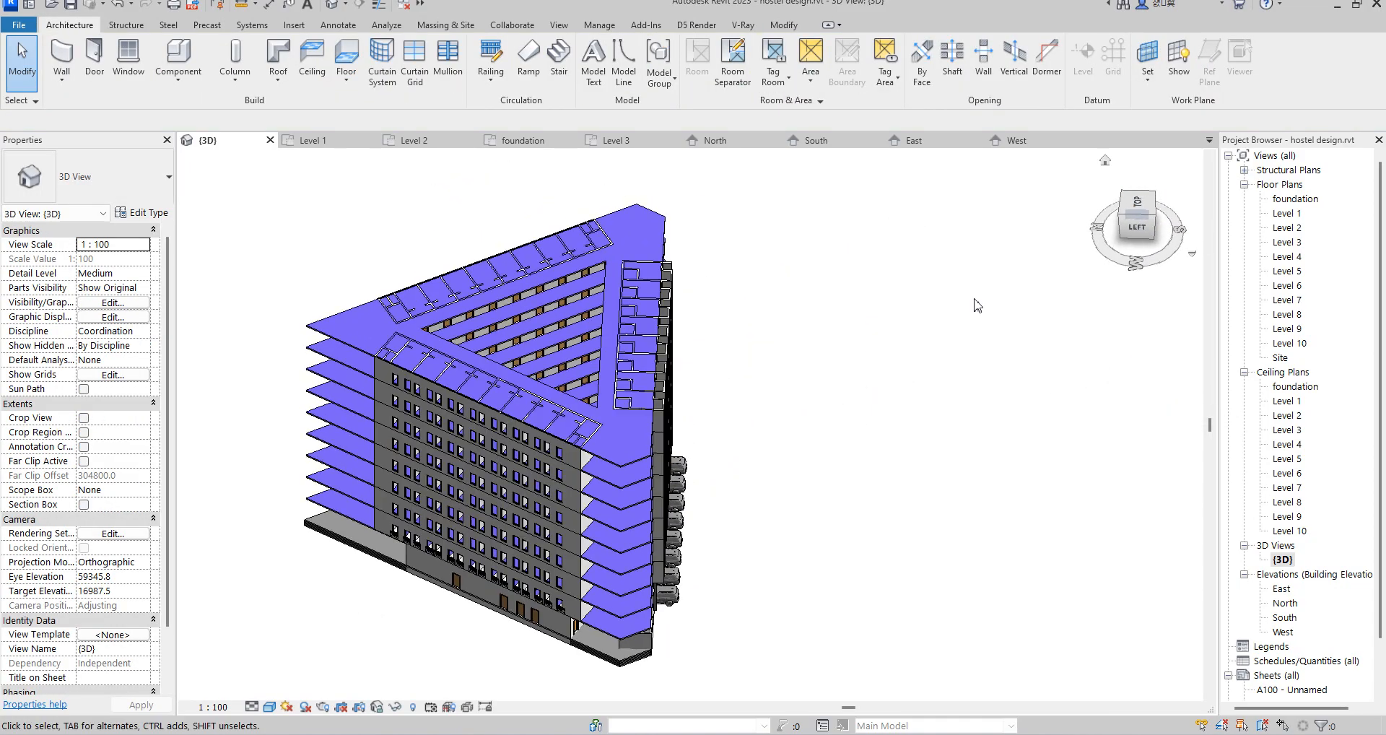
{"action": "scroll", "coordinate": [664, 216], "scroll_direction": "up", "scroll_amount": 3}
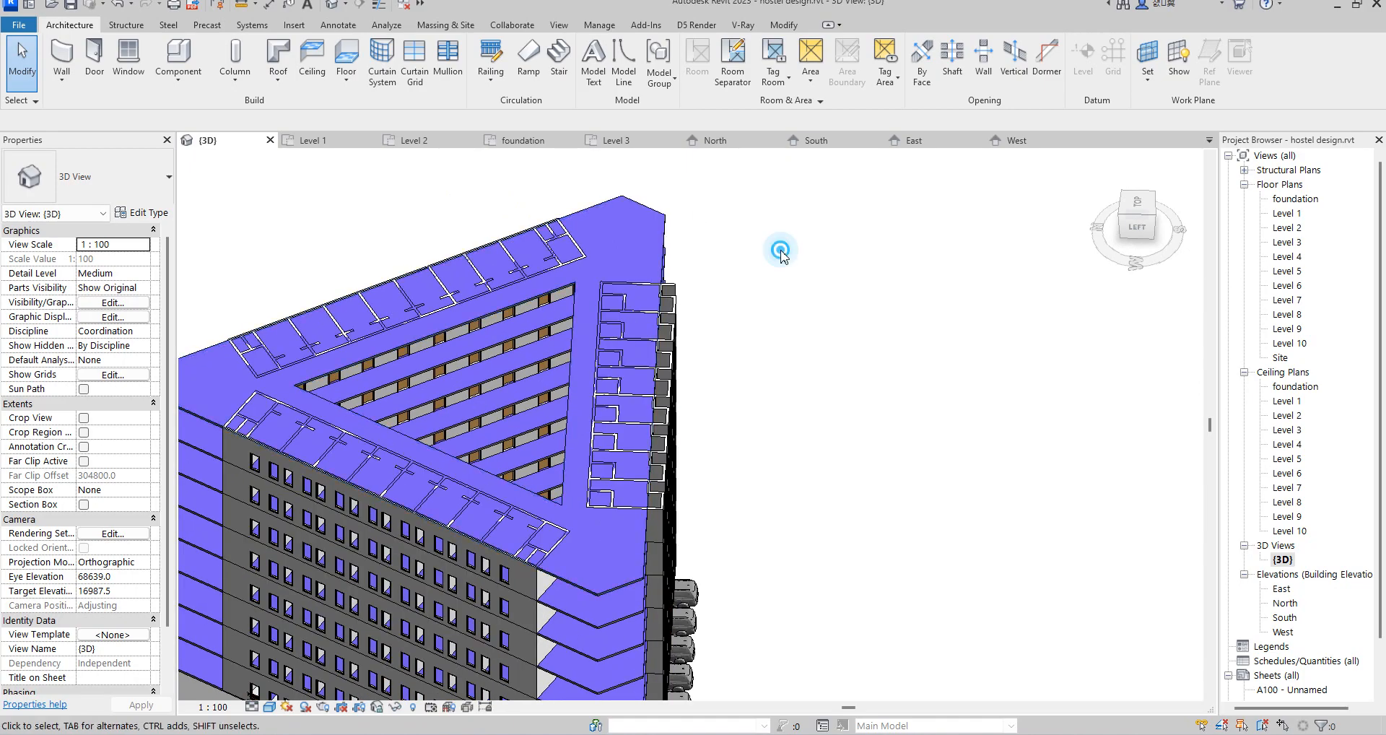
{"action": "left_click", "coordinate": [660, 215]}
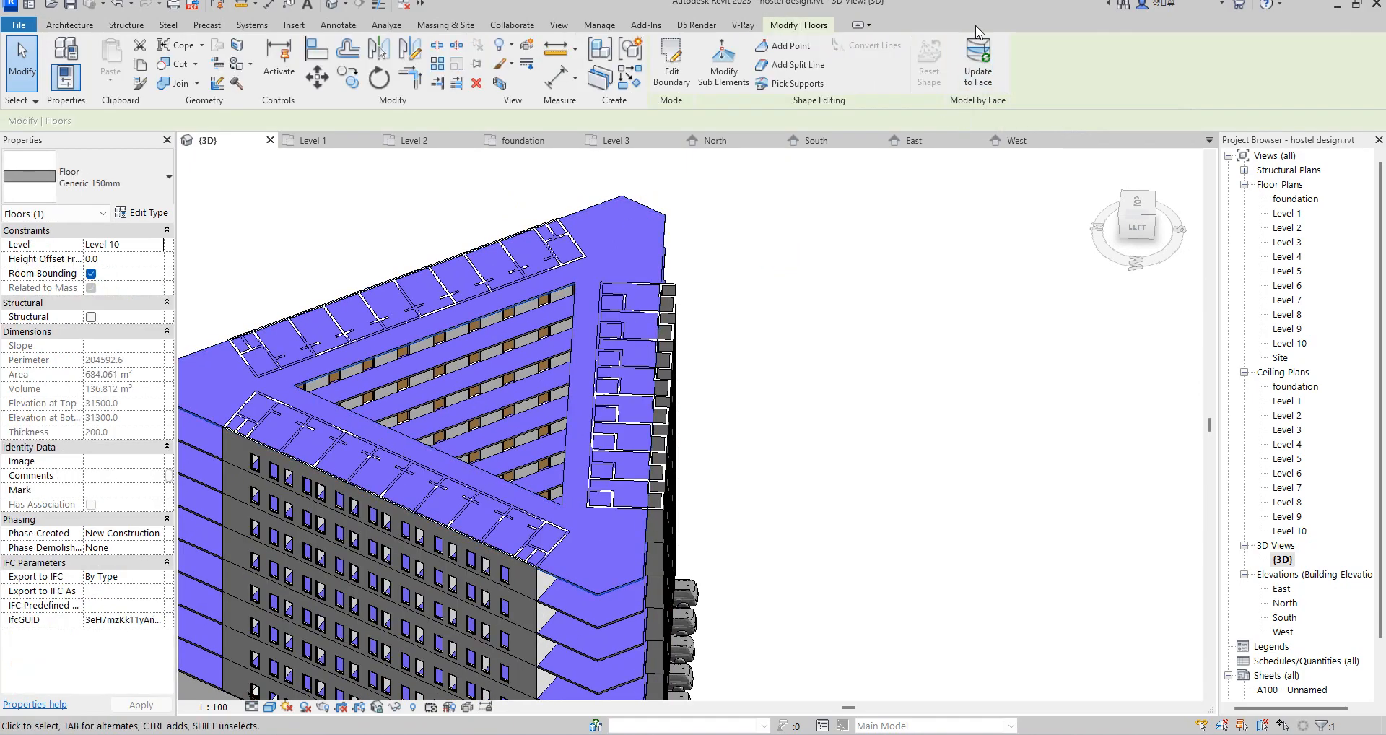
{"action": "left_click", "coordinate": [842, 273]}
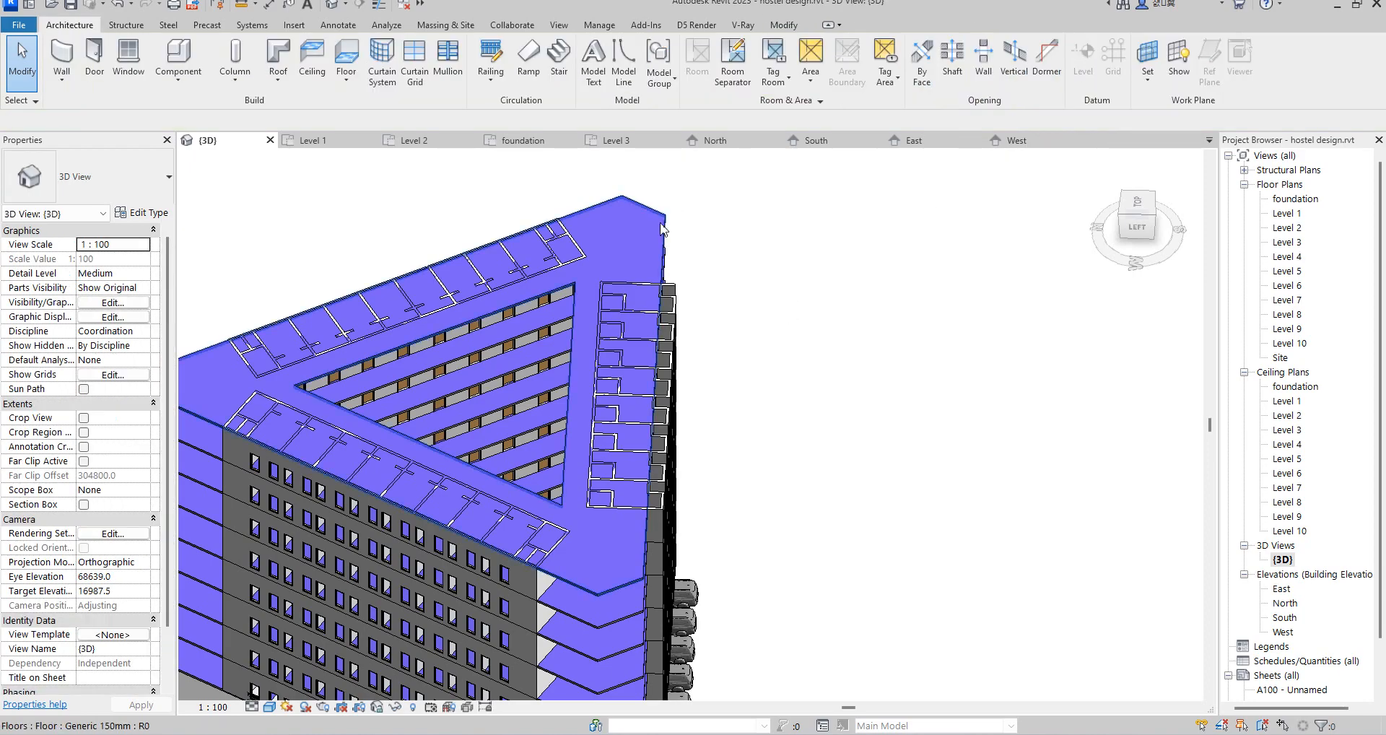
{"action": "scroll", "coordinate": [810, 268], "scroll_direction": "down", "scroll_amount": 2}
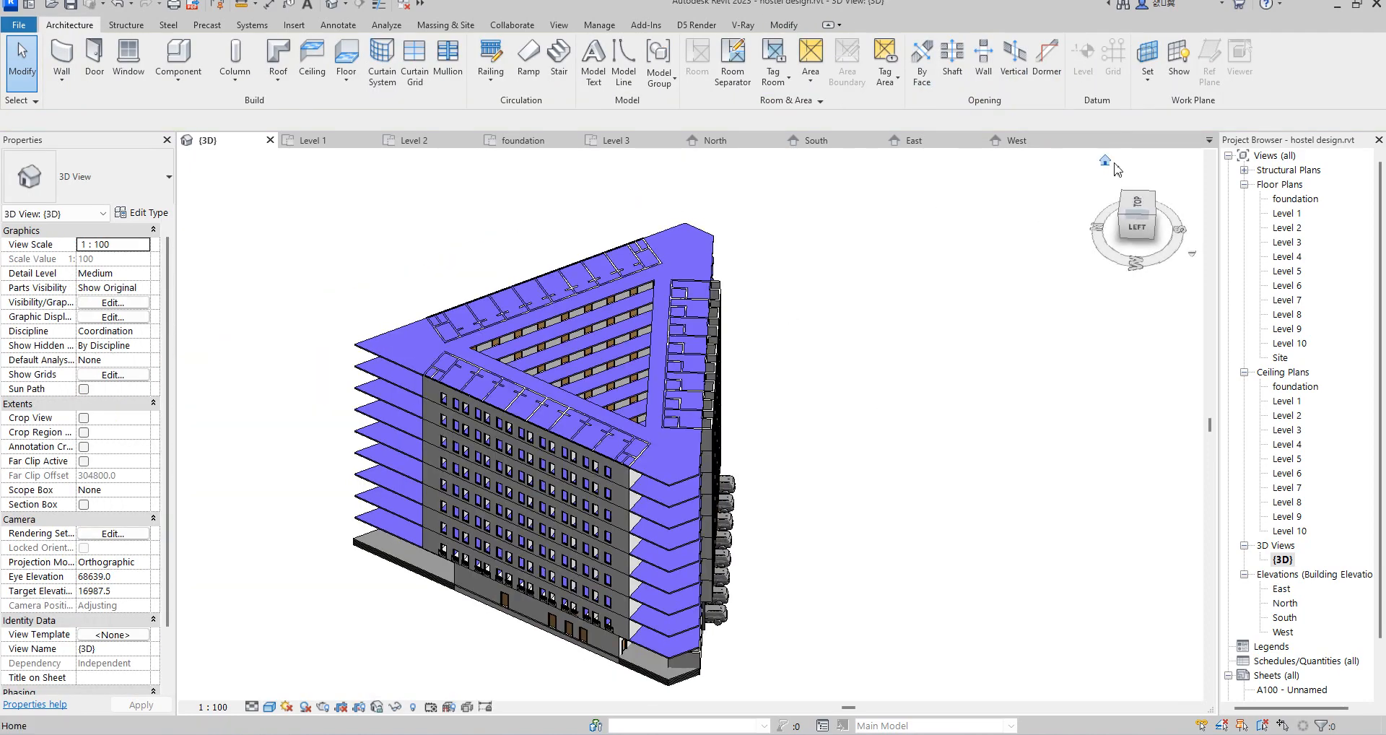
Examine the stacked floor slabs and facades from the back, front and right sides, including the corner beside the parked cars.
{"action": "mouse_move", "coordinate": [1122, 219]}
{"action": "left_mouse_down"}
{"action": "mouse_move", "coordinate": [201, 212]}
{"action": "mouse_move", "coordinate": [405, 230]}
{"action": "mouse_move", "coordinate": [550, 203]}
{"action": "mouse_move", "coordinate": [562, 185]}
{"action": "left_mouse_up"}
{"action": "scroll", "coordinate": [858, 465], "scroll_direction": "down", "scroll_amount": 2}
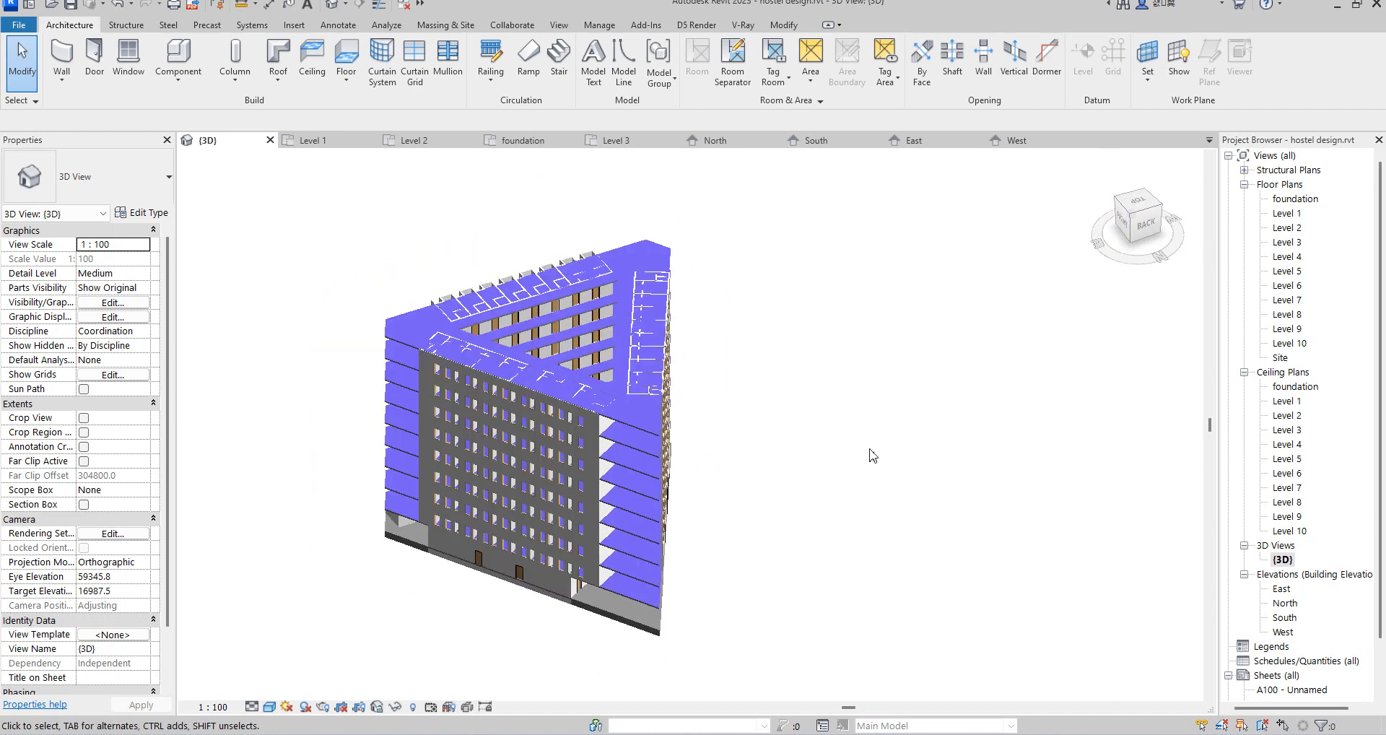
{"action": "left_click", "coordinate": [1132, 216]}
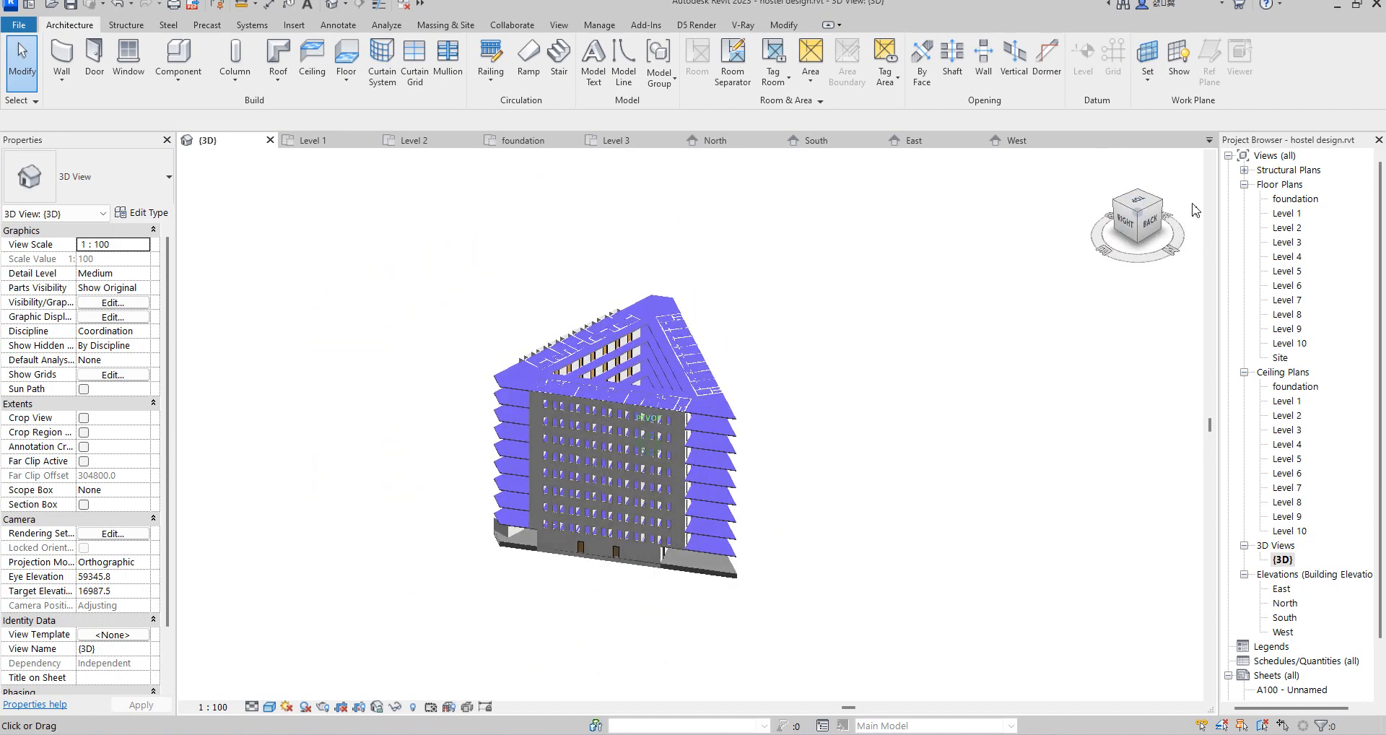
{"action": "mouse_move", "coordinate": [1124, 209]}
{"action": "left_mouse_down"}
{"action": "mouse_move", "coordinate": [365, 216]}
{"action": "mouse_move", "coordinate": [428, 183]}
{"action": "mouse_move", "coordinate": [503, 196]}
{"action": "mouse_move", "coordinate": [472, 264]}
{"action": "left_mouse_up"}
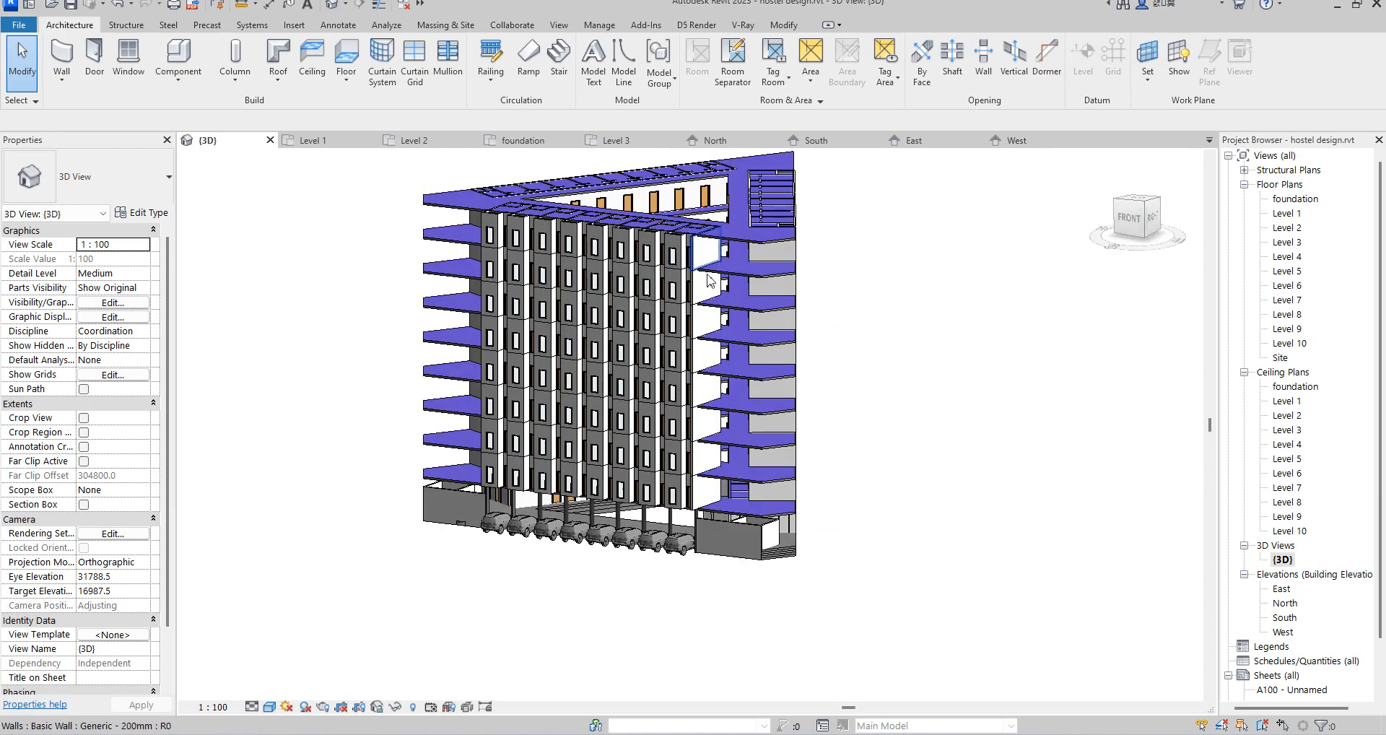
{"action": "left_click", "coordinate": [1147, 210]}
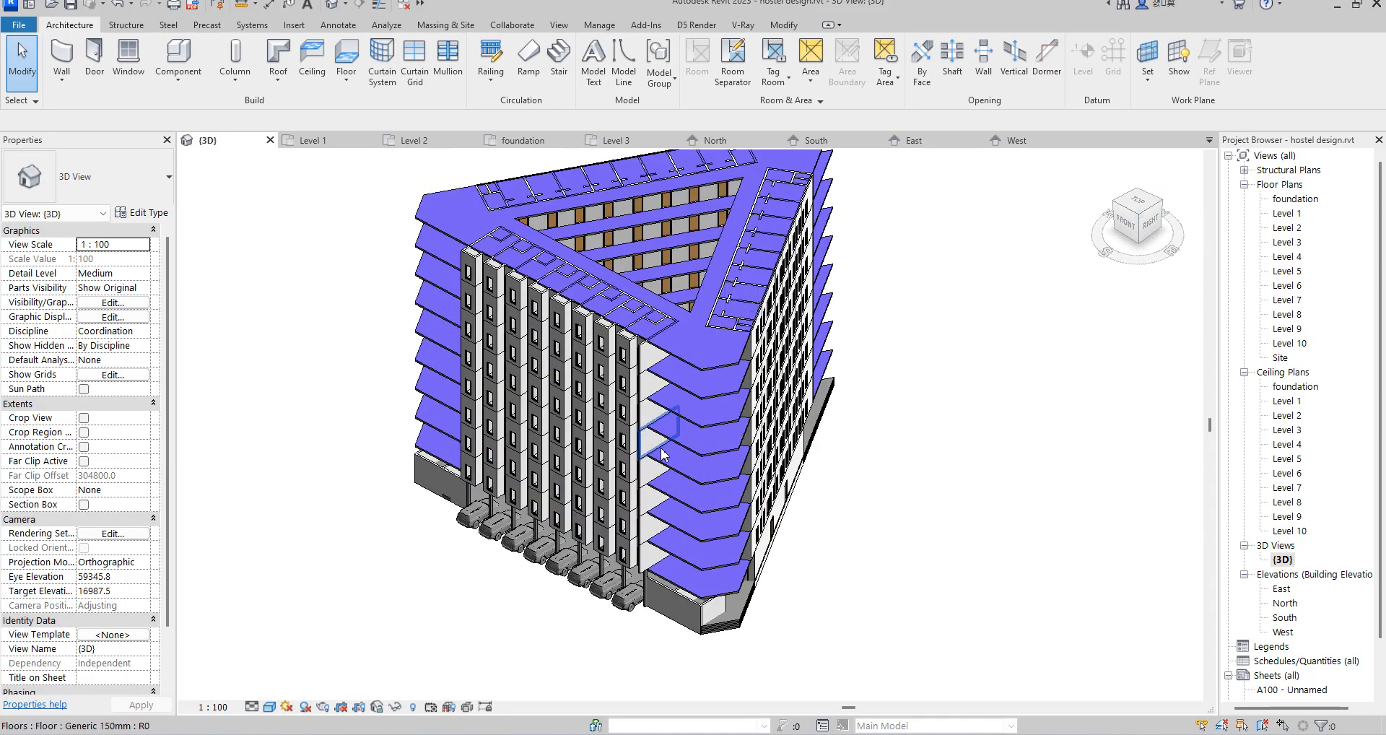
{"action": "scroll", "coordinate": [669, 598], "scroll_direction": "up", "scroll_amount": 4}
{"action": "scroll", "coordinate": [691, 650], "scroll_direction": "down", "scroll_amount": 1}
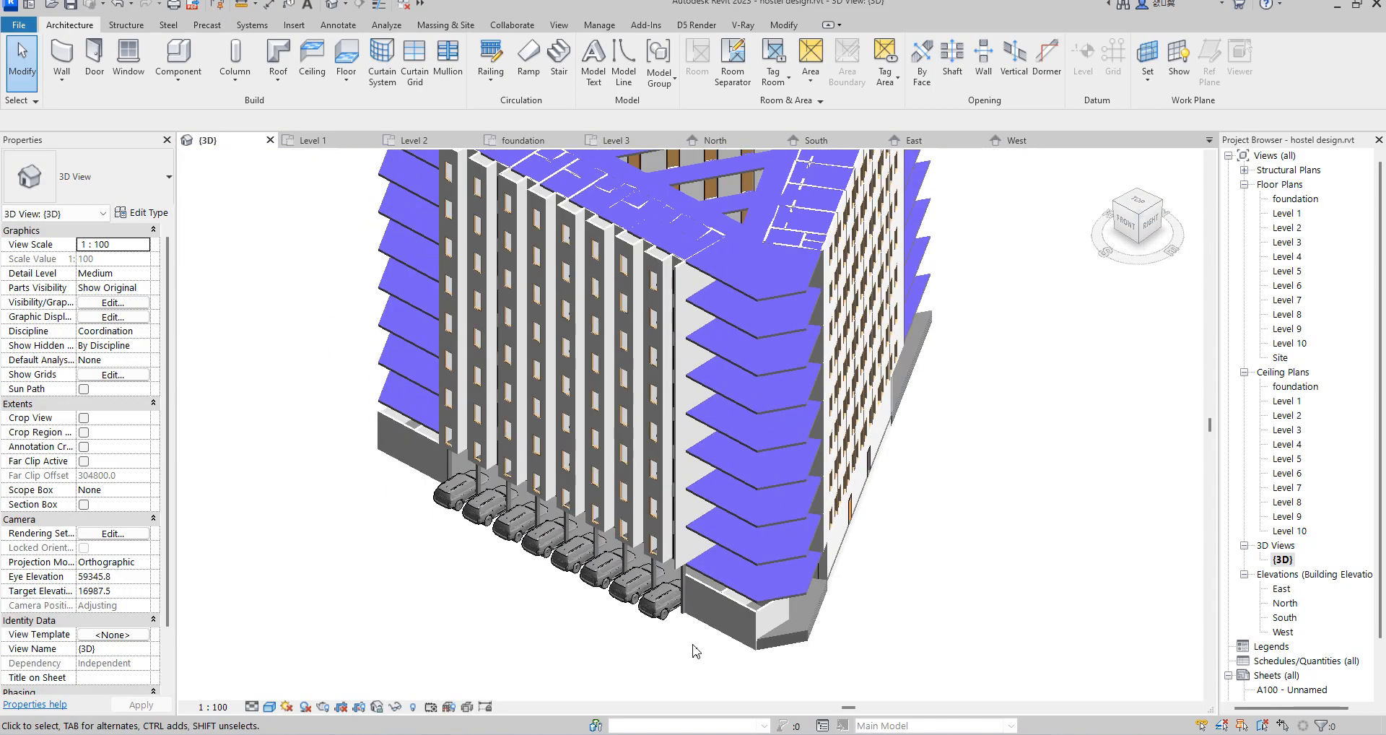
{"action": "scroll", "coordinate": [692, 650], "scroll_direction": "down", "scroll_amount": 2}
{"action": "scroll", "coordinate": [947, 525], "scroll_direction": "up", "scroll_amount": 2}
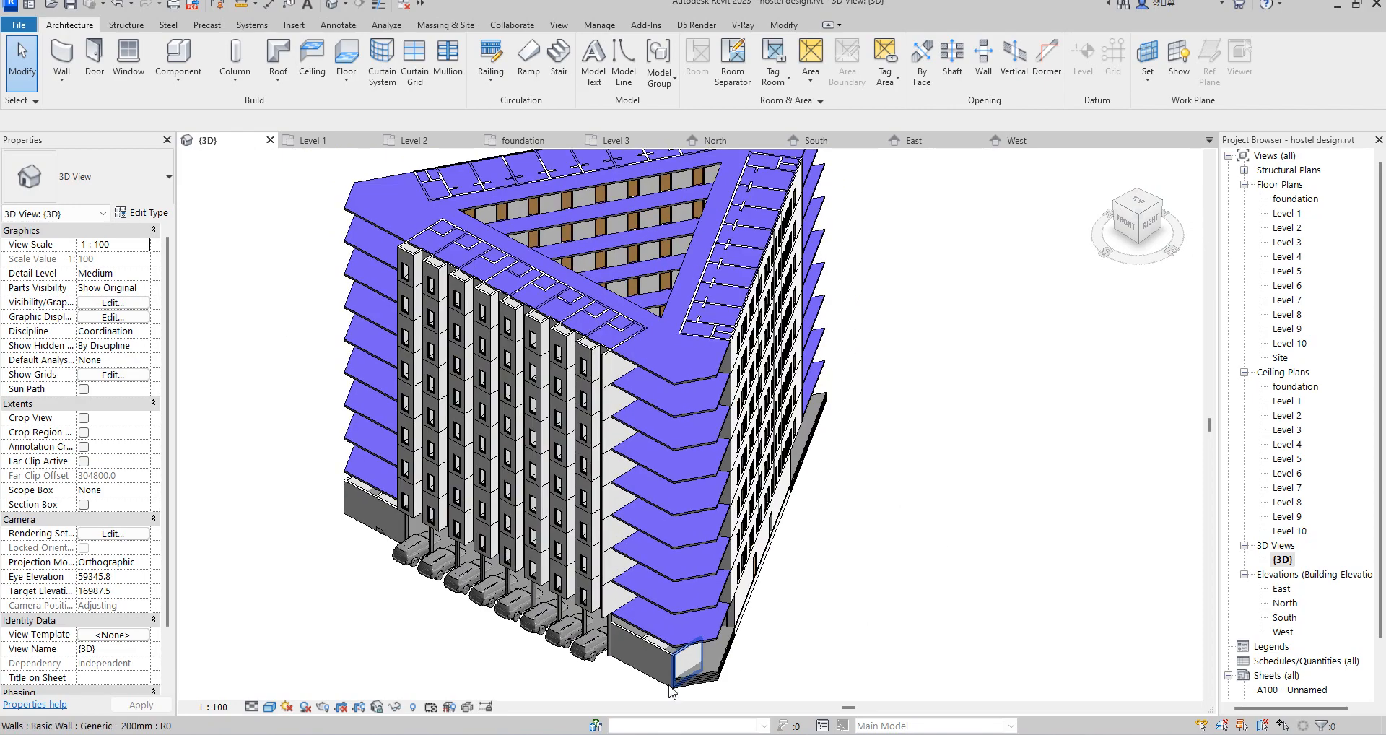